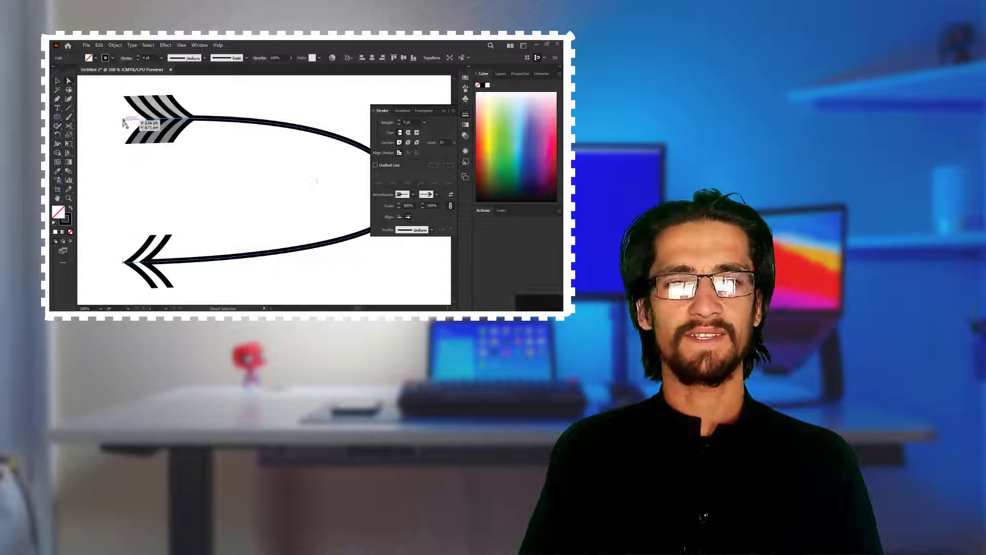
Step: Change the arrowhead tip alignment on the U-shaped arrow and adjust the path's lower endpoint slightly
left_click(399, 216)
left_click_drag(123, 263, 124, 272)
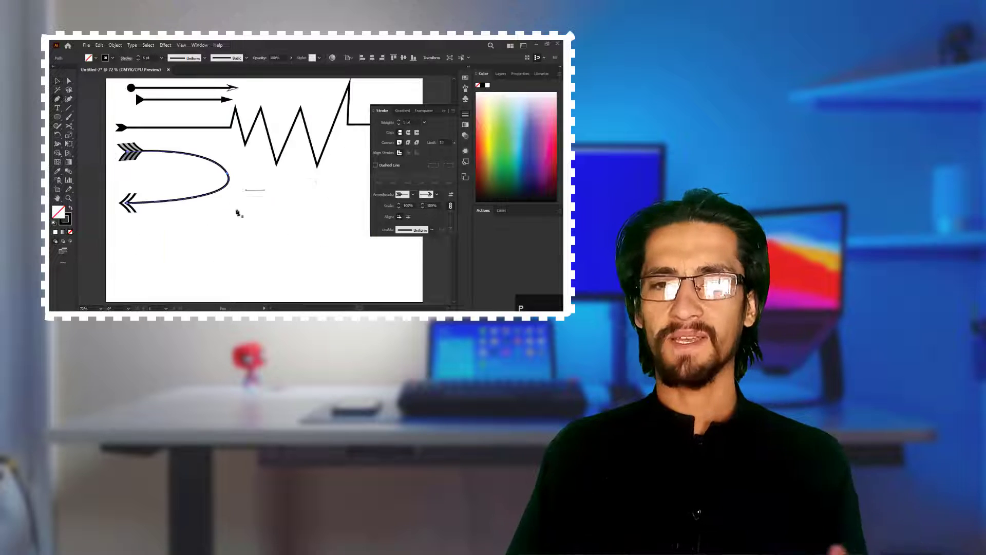
Step: Draw a wavy path below the U-shaped arrow, with an asterisk-like start arrowhead and a double-chevron end arrowhead
left_click_drag(240, 239, 241, 242)
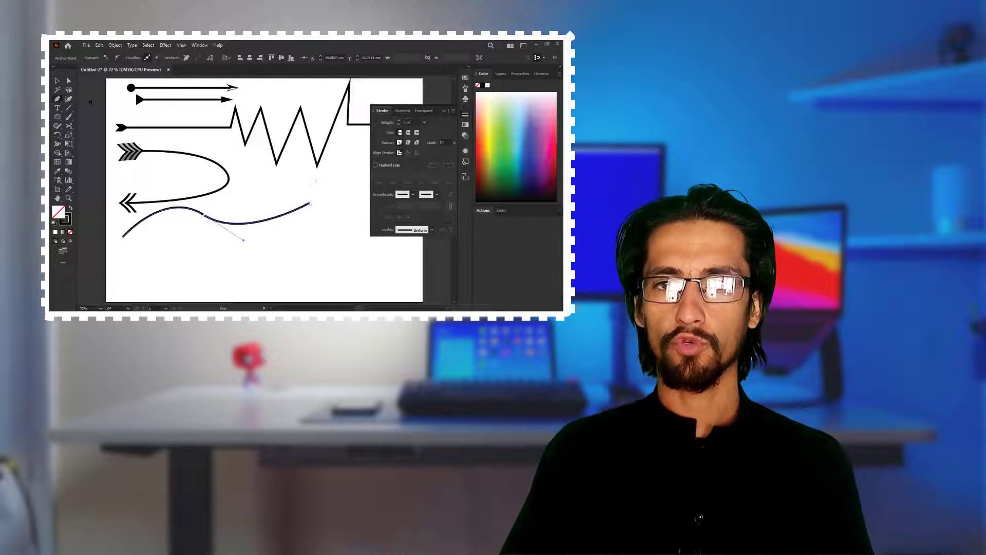
left_click(436, 194)
scroll(431, 205, "up", 1)
left_click(321, 235)
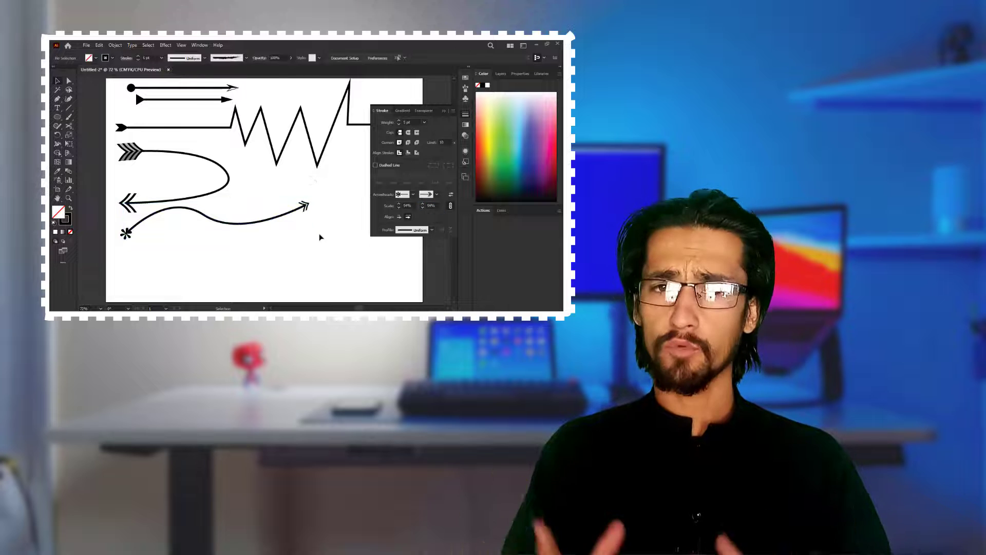
Step: Draw a long winding curve across the existing arrows with the Curvature tool
left_click(69, 99)
left_click(373, 255)
left_click(314, 199)
left_click(121, 140)
left_click(193, 120)
left_click(327, 106)
Step: Add a solid triangular arrowhead to the long curve's upper end and a square one to its lower end
left_click(57, 80)
left_click(412, 195)
left_click(382, 288)
left_click(437, 194)
left_click(408, 247)
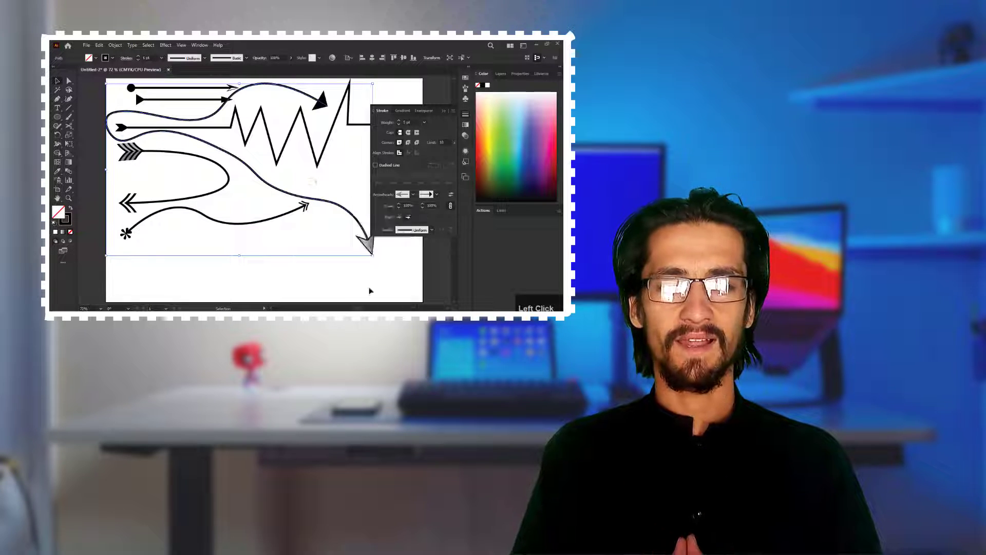
left_click(413, 194)
left_click(383, 288)
left_click(398, 208)
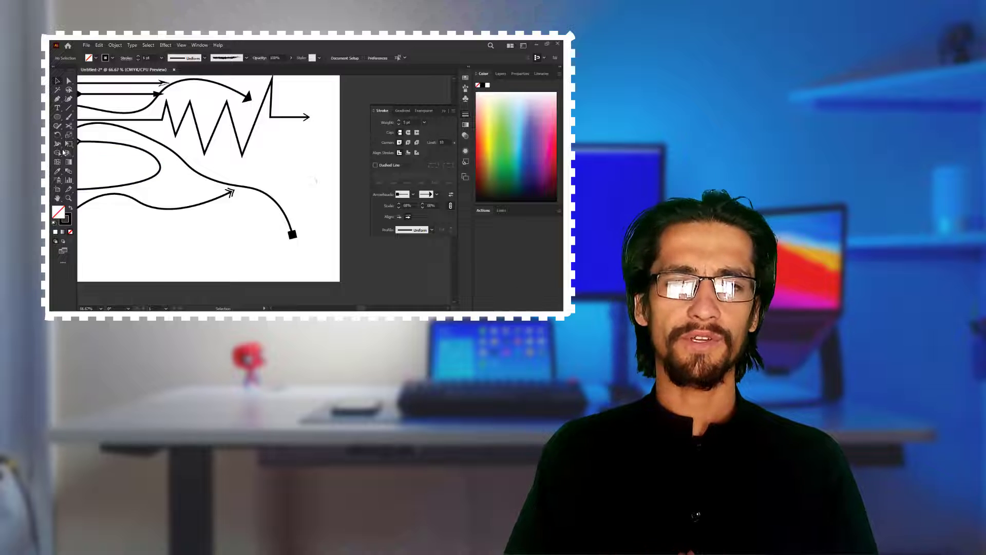
Step: Draw a spiral in the empty area near the zigzag arrow and set arrowheads for both of its ends
left_click(108, 129)
left_click(57, 80)
mouse_move(191, 259)
left_mouse_down()
mouse_move(218, 229)
mouse_move(259, 224)
left_mouse_up()
left_click(413, 194)
left_click(383, 277)
left_click(437, 194)
left_click(398, 208)
left_click(291, 224)
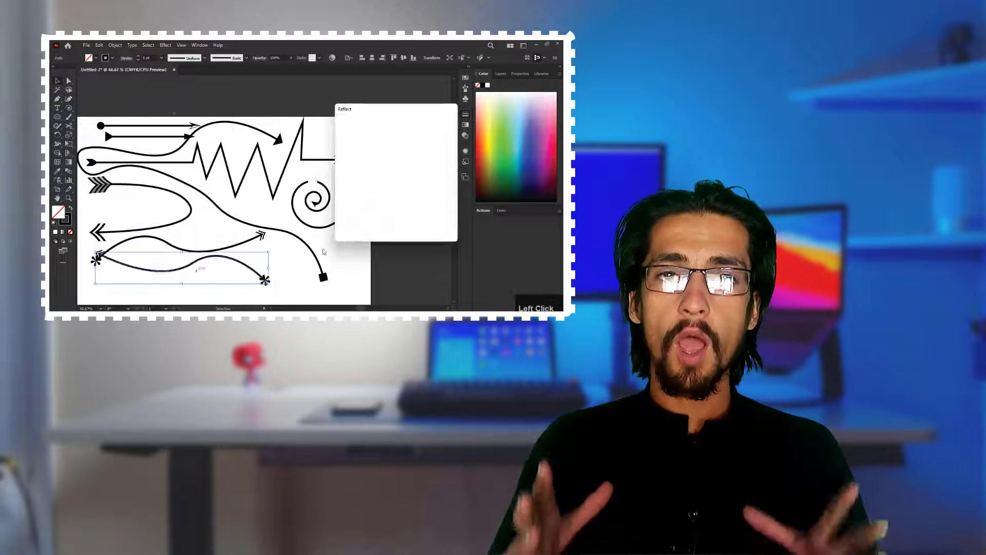
Step: Reflect the duplicated wavy arrow below the original one
right_click(247, 260)
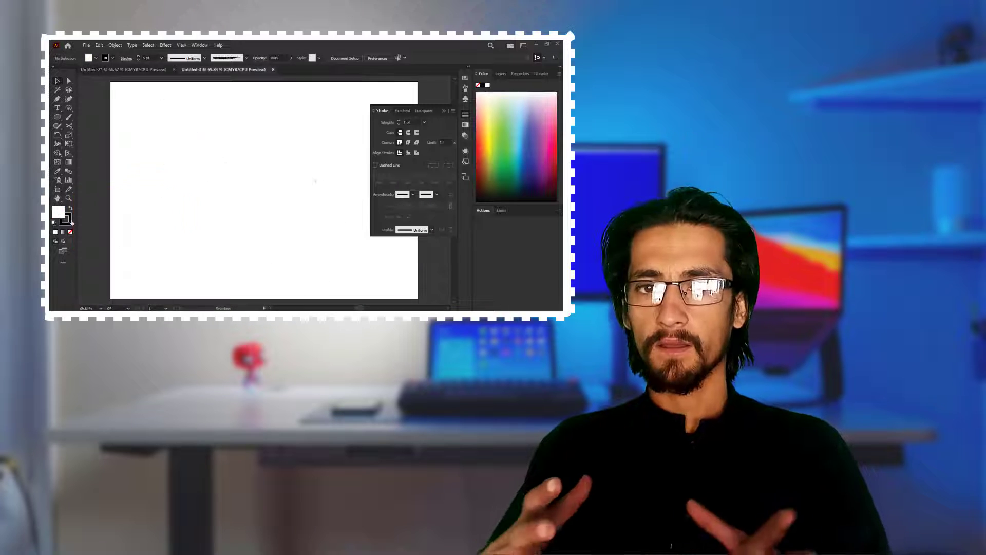
Step: Paint freehand test strokes on the blank artboard with the Paintbrush tool
key("b")
left_click_drag(180, 127, 230, 250)
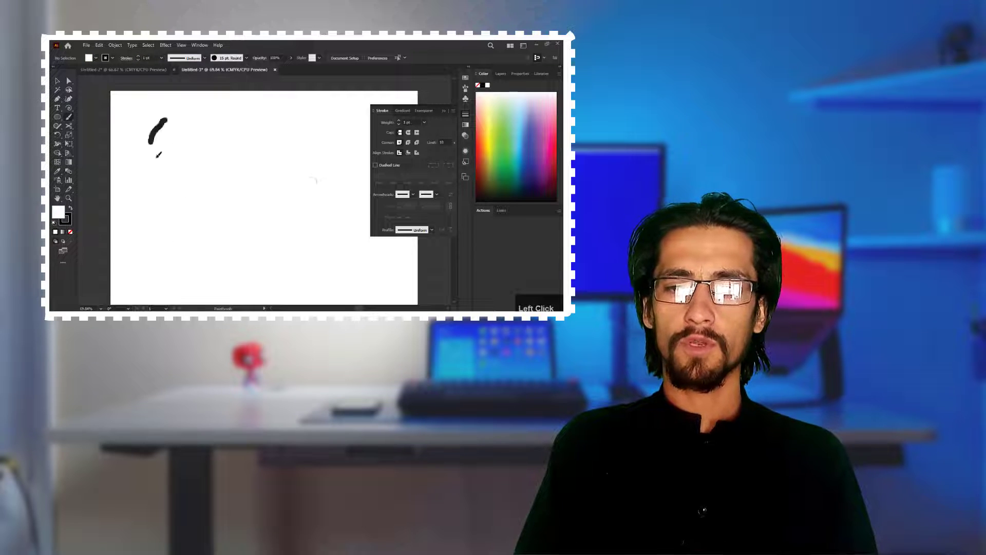
key("ctrl+z")
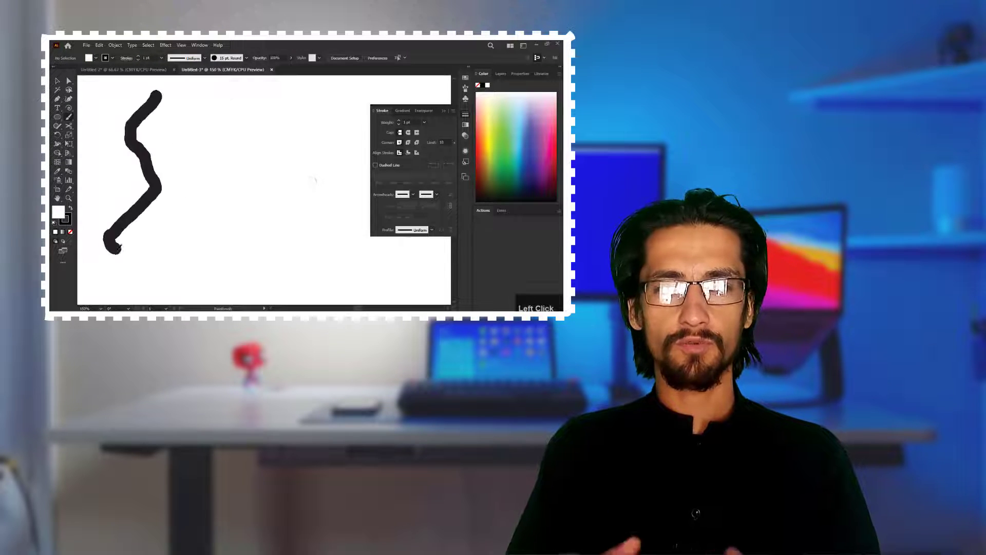
left_click_drag(110, 239, 140, 285)
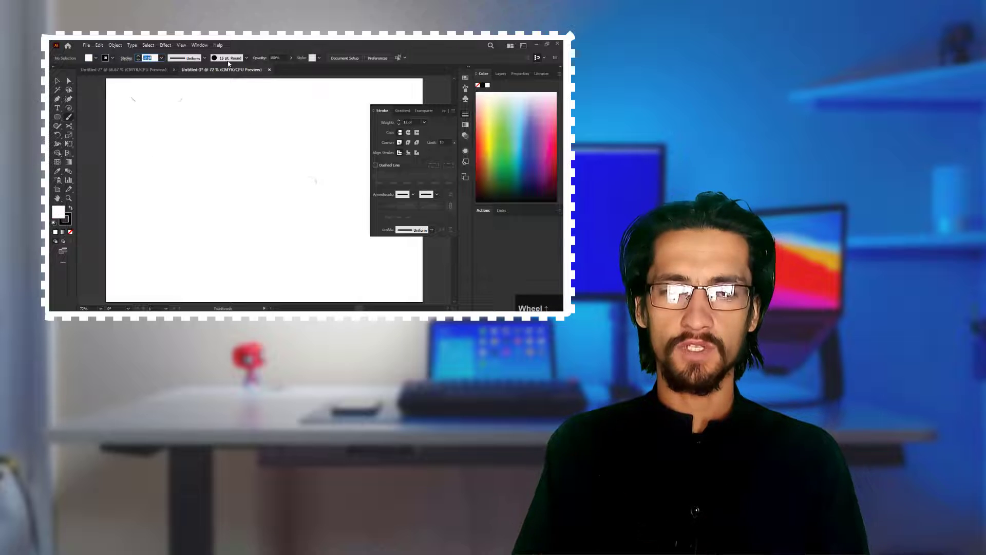
Step: Open the Artistic_ChalkCharcoalPencil brush library, apply a charcoal brush to the vertical curve and increase its stroke weight
left_click(229, 61)
left_click(166, 104)
left_click(181, 118)
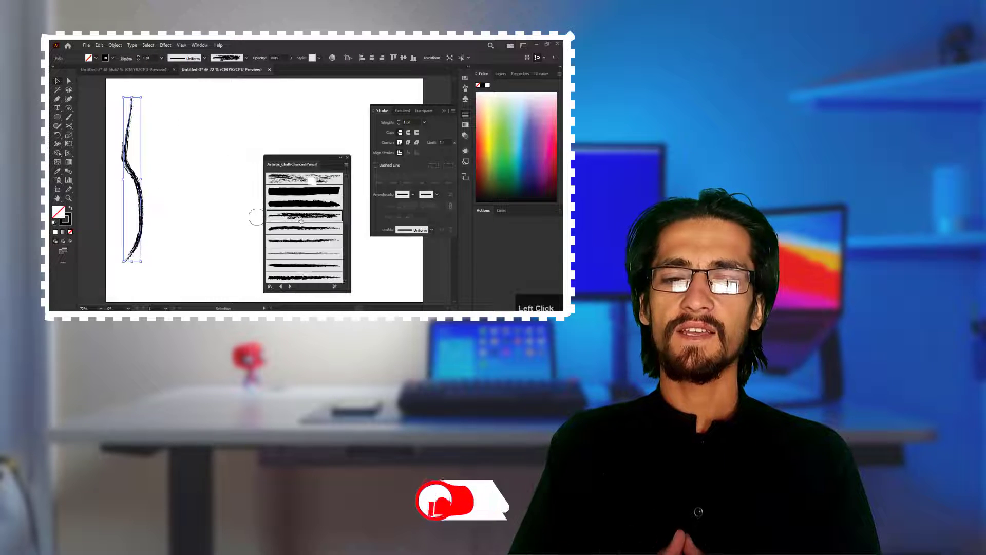
left_click(132, 91)
left_click(162, 58)
left_click(174, 97)
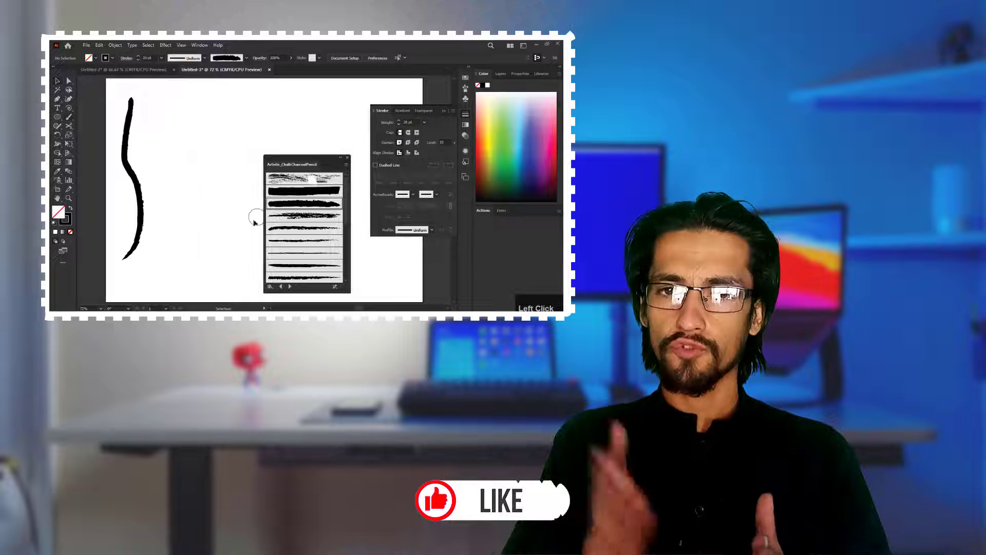
Step: Set a heavy weight for the horizontal charcoal stroke and place the text SMARTSOFT over it
scroll(253, 218, "up", 2)
left_click(161, 58)
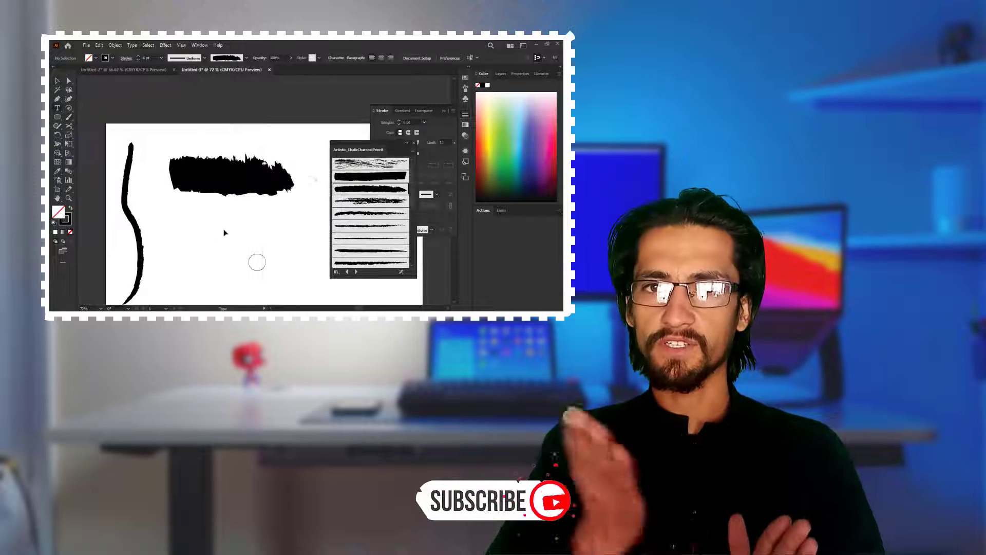
key("t")
left_click(224, 229)
type("SMARTSOF")
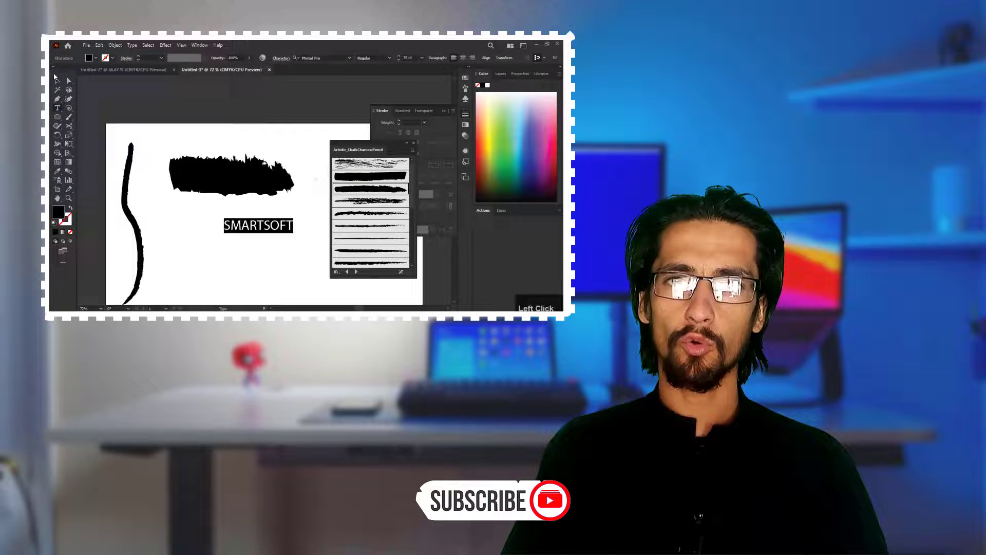
left_click_drag(253, 226, 234, 178)
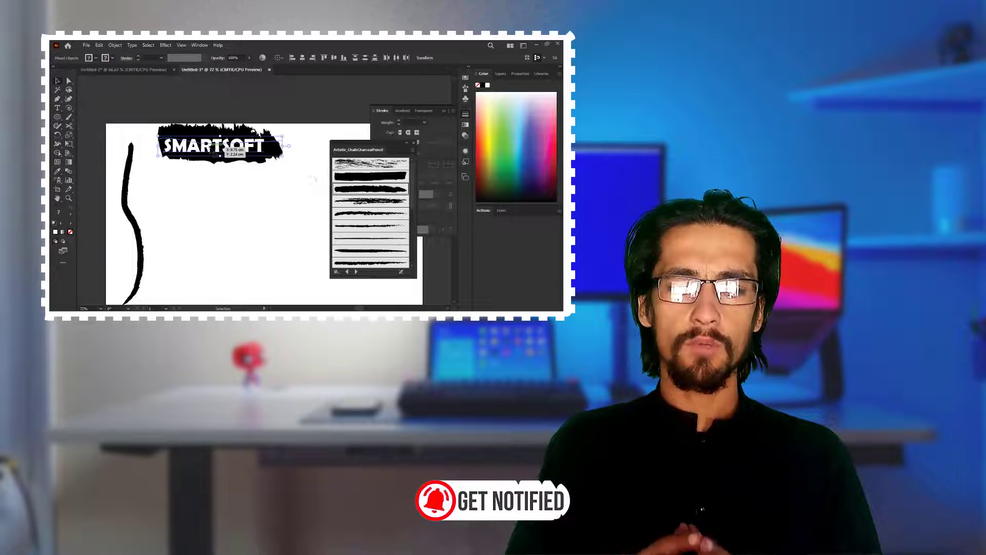
Step: Try the Blob Brush tool by painting freehand shapes below the SMARTSOFT banner, undoing the last stroke
right_click(69, 117)
left_click(89, 126)
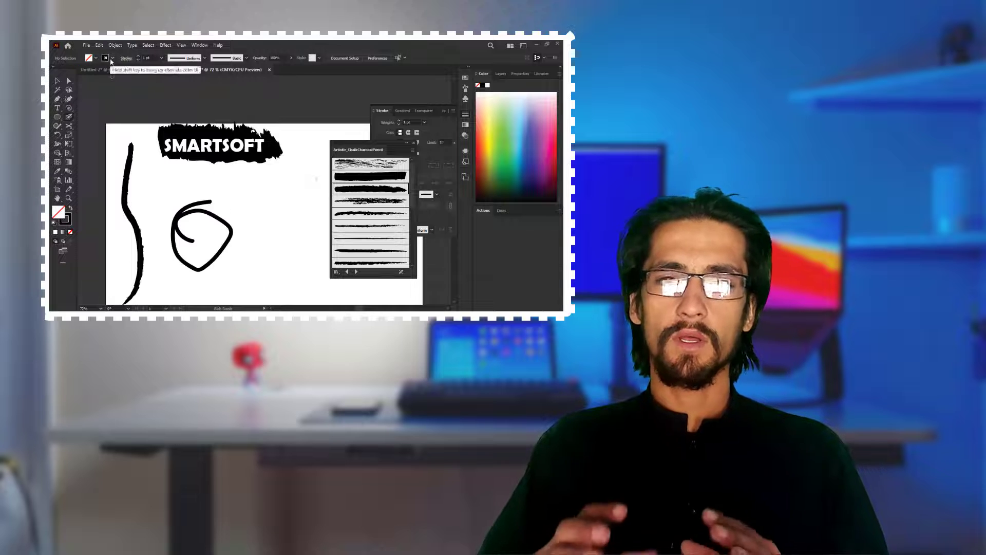
left_click(177, 218)
mouse_move(234, 189)
left_mouse_down()
mouse_move(270, 220)
mouse_move(289, 182)
mouse_move(284, 201)
mouse_move(161, 231)
left_mouse_up()
key("ctrl+z")
Step: Swap the fill and stroke colours of the Blob Brush drawing and delete its shapes
left_click(58, 80)
left_click(279, 193)
left_click(70, 208)
left_click(218, 250)
left_click(247, 249)
key("Delete")
Step: Erase two gaps across the vertical charcoal stroke with the Eraser tool
scroll(161, 205, "down", 3)
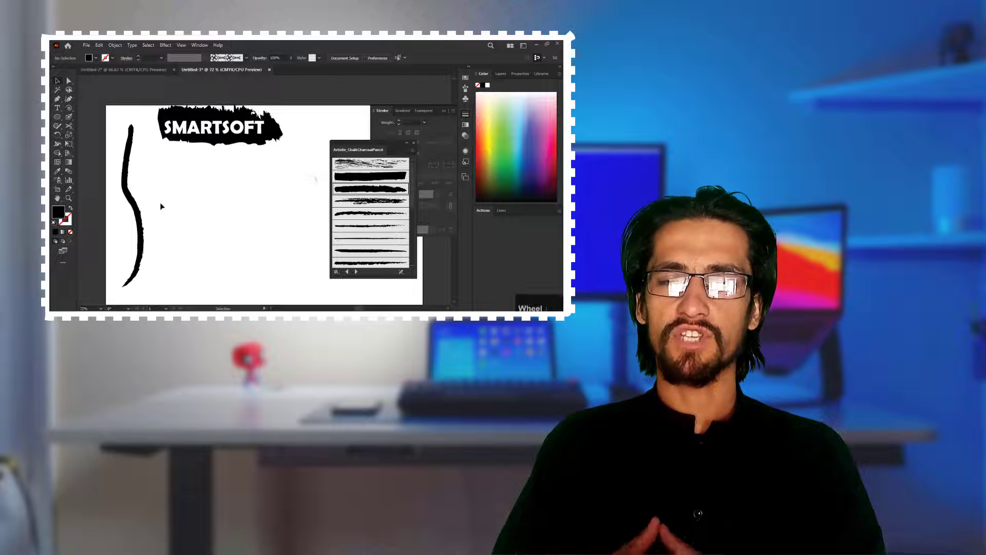
key("shift+e")
left_click_drag(119, 131, 140, 132)
left_click(58, 80)
left_click(136, 183)
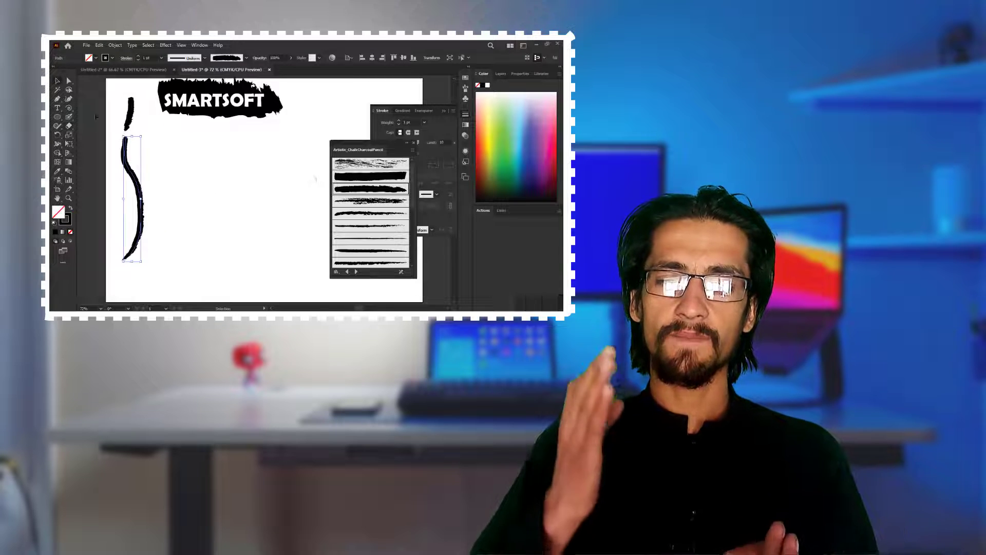
key("shift+e")
left_click_drag(123, 178, 146, 177)
left_click(58, 81)
Step: Create a new document with the floating panels out of the way and draw a circle on its artboard
key("ctrl+n")
key("Return")
key("l")
left_click(414, 143)
left_click(444, 111)
left_click_drag(165, 126, 251, 213)
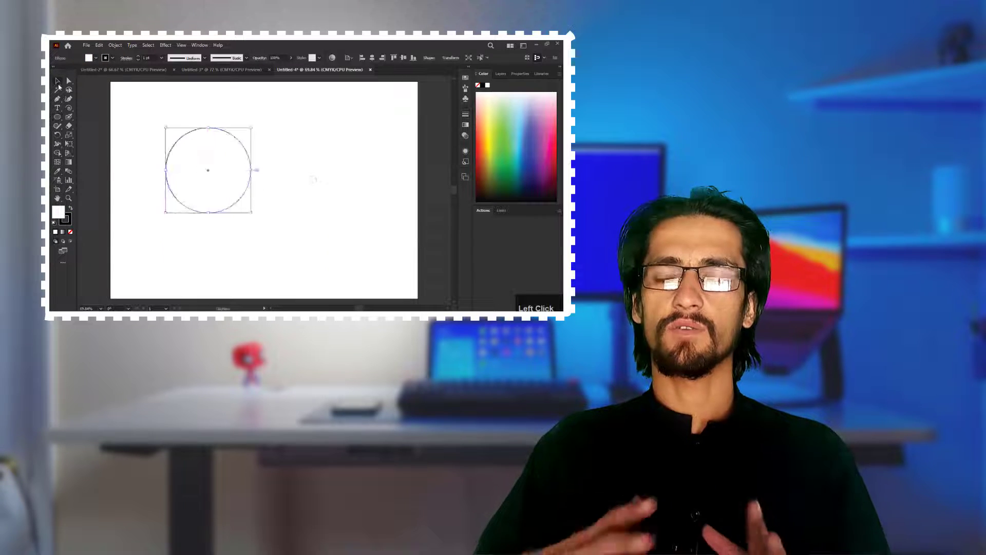
Step: Move the circle toward the artboard's left edge and give it a black fill with a white stroke
left_click_drag(208, 170, 161, 179)
key("shift+x")
left_click(95, 58)
Step: Erase straight vertical gaps through the black circle to form stripes, undoing the misplaced cuts
key("shift+e")
left_click_drag(128, 143, 127, 212)
mouse_move(136, 138)
left_mouse_down()
mouse_move(137, 219)
mouse_move(147, 224)
left_mouse_up()
left_click_drag(169, 134, 169, 224)
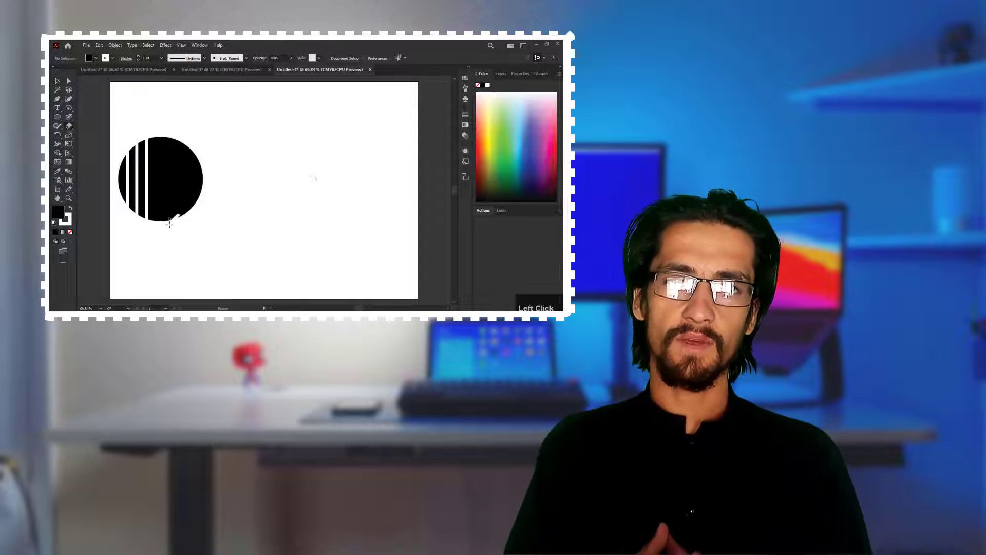
key("ctrl+z")
left_click_drag(163, 133, 162, 225)
key("ctrl+z")
left_click_drag(179, 135, 174, 225)
left_click_drag(183, 136, 183, 222)
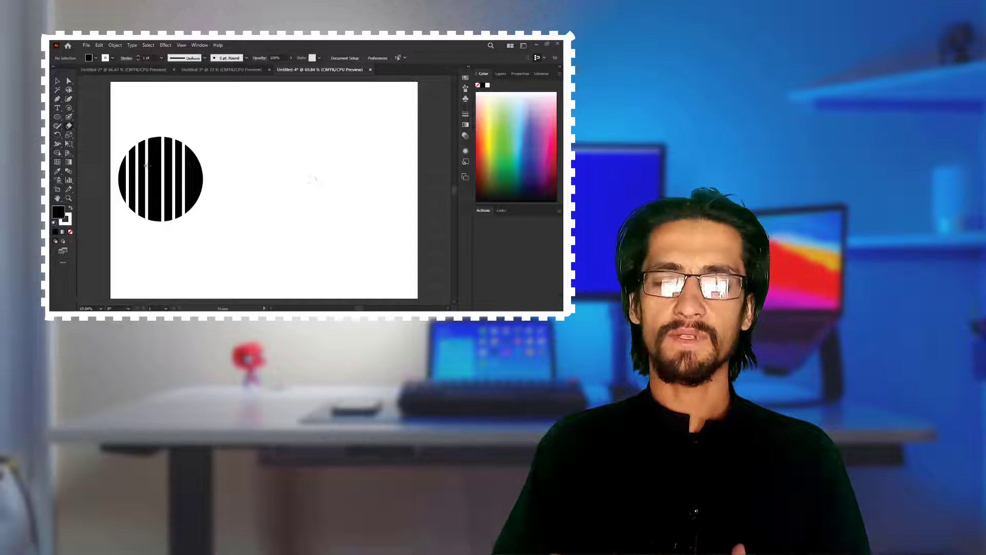
Step: Erase three straight horizontal gaps across the striped circle
left_click_drag(198, 149, 122, 150)
left_click_drag(202, 200, 118, 197)
mouse_move(207, 179)
left_mouse_down()
mouse_move(114, 178)
mouse_move(161, 131)
left_mouse_up()
Step: Fill four separate pieces of the cut circle with red
key("v")
left_click(178, 165)
left_click(142, 165, "shift")
left_click(155, 189, "shift")
left_click(132, 208, "shift")
left_click(95, 58)
left_click(81, 72)
left_click(75, 71)
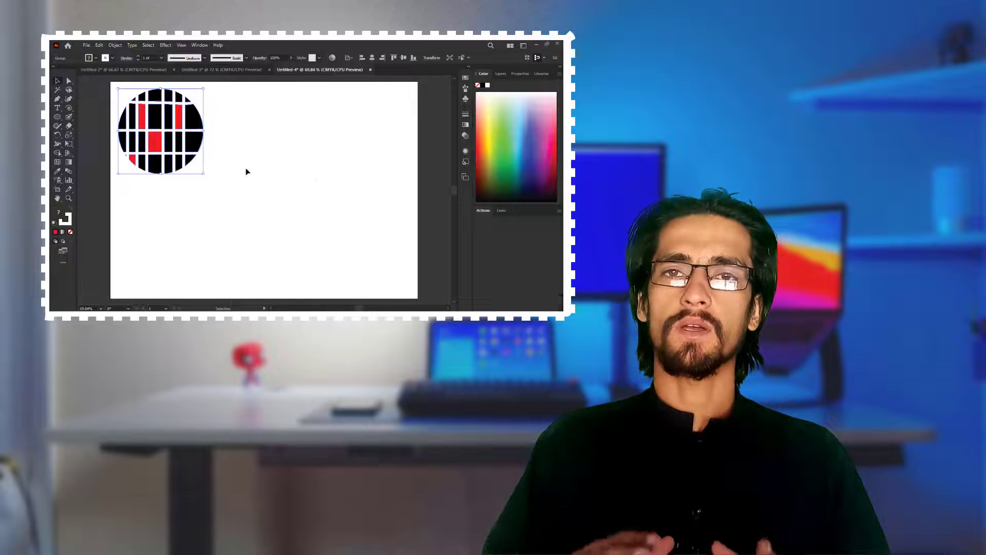
Step: Draw a square beside the cut circle with the Rectangle tool and fill it black
right_click(57, 116)
left_click(92, 116)
left_click_drag(266, 101, 347, 181)
left_click_drag(307, 141, 259, 139)
left_click(95, 58)
left_click(70, 71)
Step: Erase diagonal gaps across the black square and fill its middle band and lower-right corner yellow
left_click_drag(299, 101, 218, 180)
left_click_drag(301, 152, 271, 179)
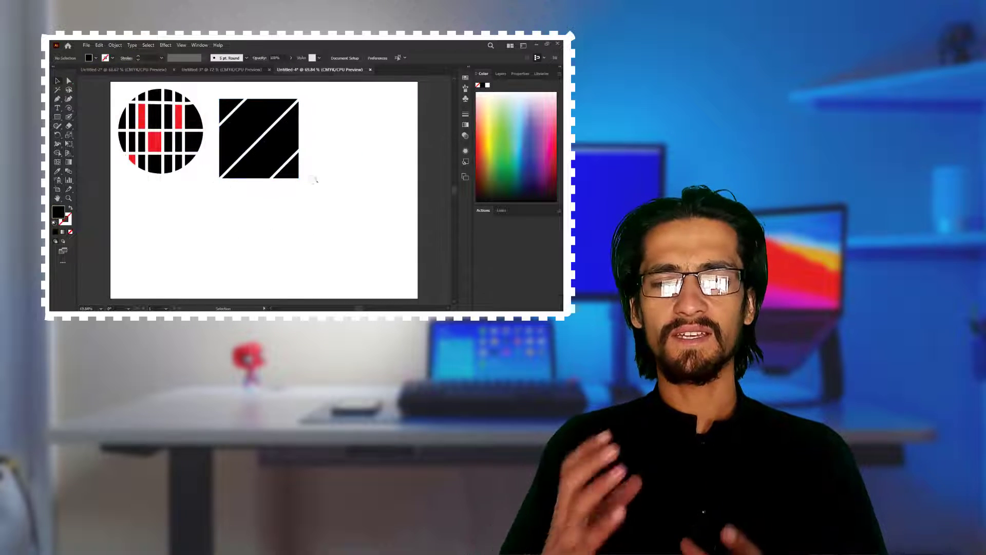
left_click(96, 58)
left_click(80, 72)
Step: Draw a wide black rectangle below the circle and square and erase parallel 45-degree diagonal gaps across it
key("m")
left_click_drag(119, 217, 291, 288)
scroll(257, 205, "down", 2)
left_click_drag(149, 179, 133, 195)
left_click_drag(185, 178, 132, 231)
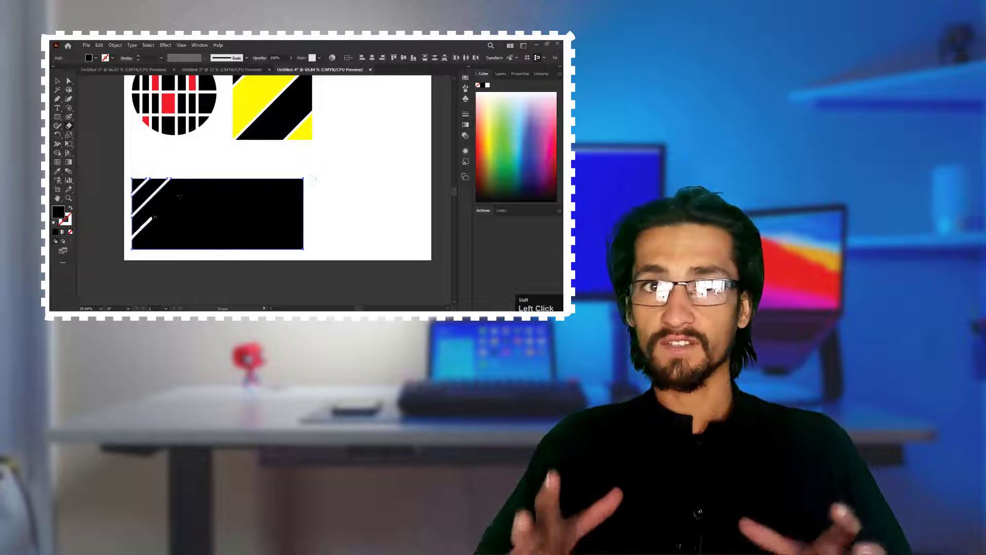
left_click_drag(216, 179, 144, 249)
left_click_drag(241, 178, 172, 249)
left_click_drag(273, 178, 203, 249)
left_click_drag(303, 179, 233, 249)
left_click_drag(303, 213, 267, 250)
Step: Erase diagonal gaps in the opposite direction across the wide rectangle to form a lattice
left_click_drag(215, 178, 285, 249)
left_click_drag(247, 179, 303, 235)
left_click_drag(185, 178, 255, 249)
left_click_drag(154, 179, 223, 249)
left_click_drag(132, 186, 195, 249)
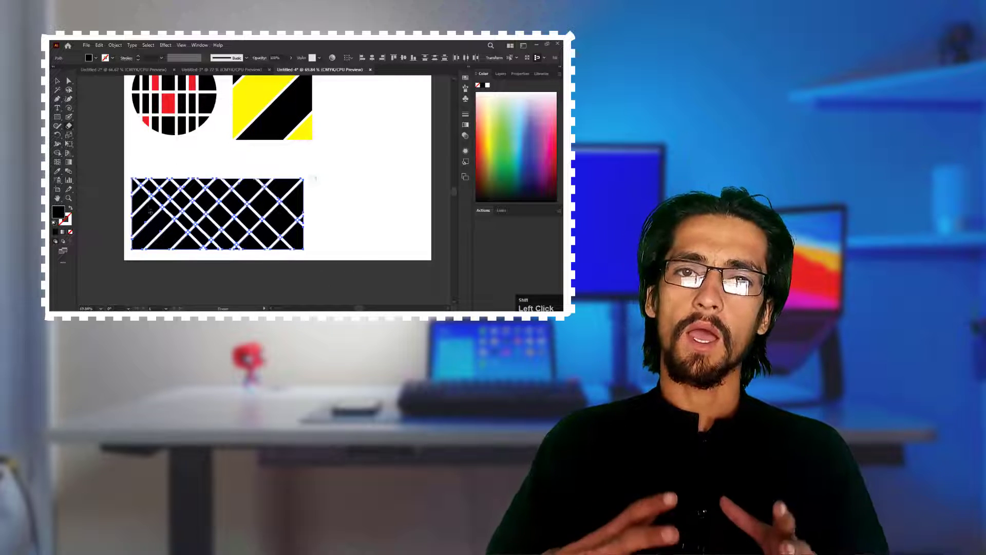
Step: Fill several lattice pieces of the wide rectangle with red and others with yellow
left_click(229, 211, "shift")
left_click(149, 238)
left_click(96, 58)
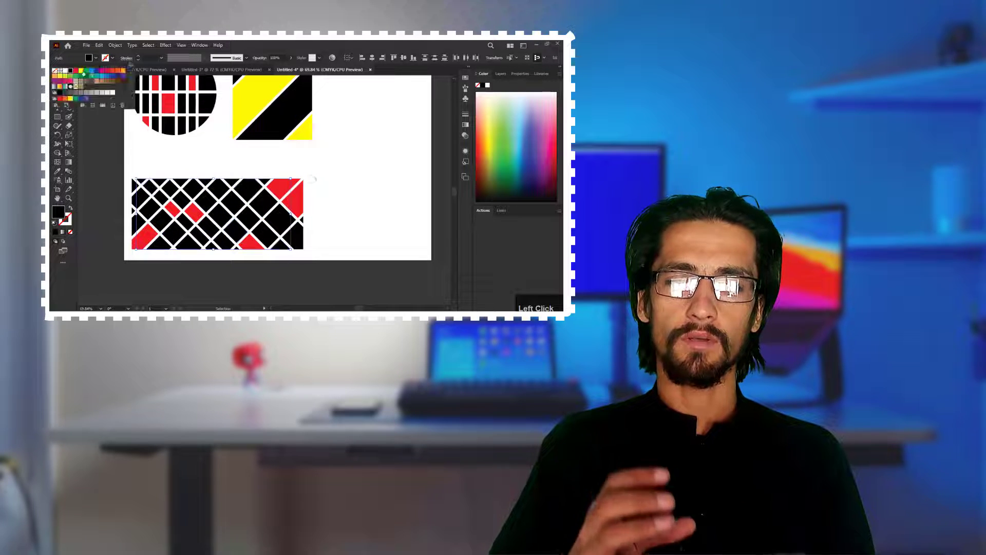
left_click(237, 236)
Step: Draw a black circle beside the lattice rectangle and erase a straight gap across its centre along a horizontal guide
key("l")
left_click_drag(327, 144, 419, 237)
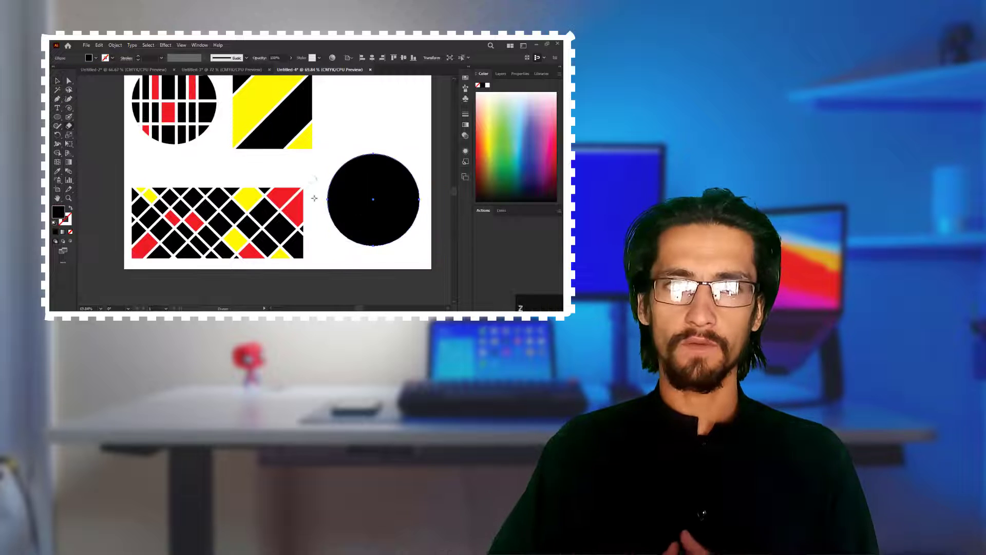
key("ctrl+r")
left_click(322, 201)
left_click_drag(322, 200, 421, 199)
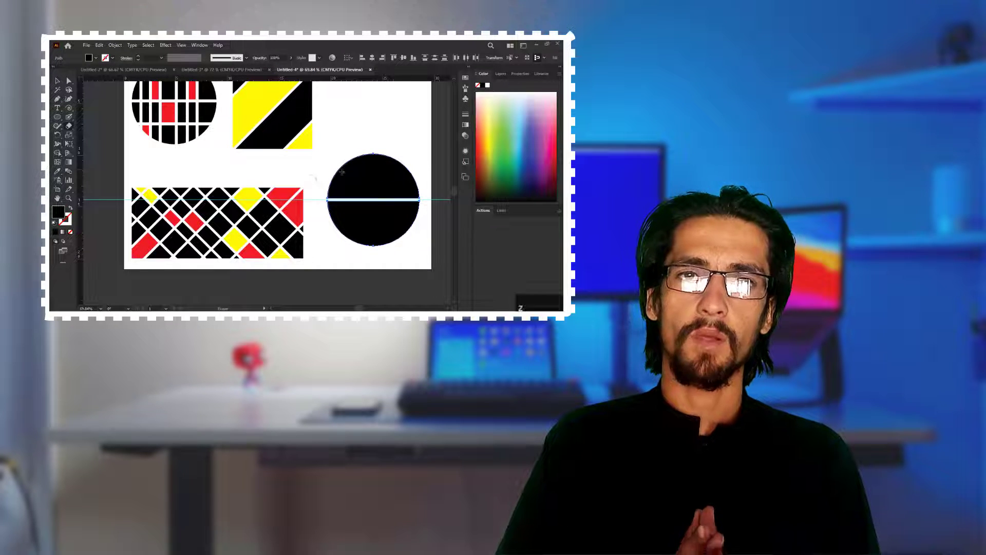
Step: Erase wavy gaps across the upper and lower halves of the new black circle
left_click_drag(340, 164, 414, 169)
left_click_drag(327, 187, 419, 184)
left_click_drag(412, 227, 351, 241)
left_click(361, 132)
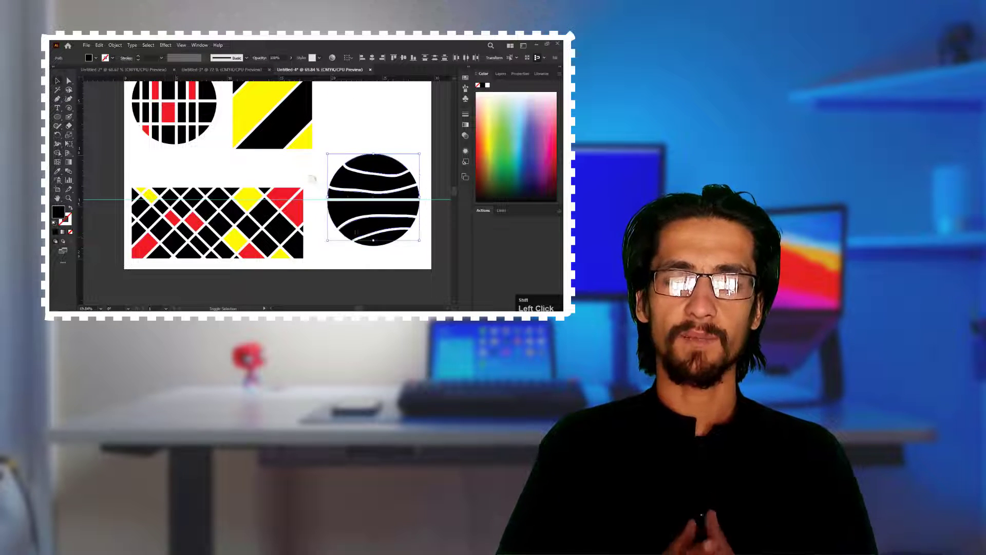
Step: Fill alternating bands of the wavy-cut circle with red
left_click(373, 164)
left_click(373, 195)
left_click(373, 228)
Step: Draw an outlined circle above the red-banded one and cut its path at the top and left with the Scissors tool
scroll(372, 125, "up", 2)
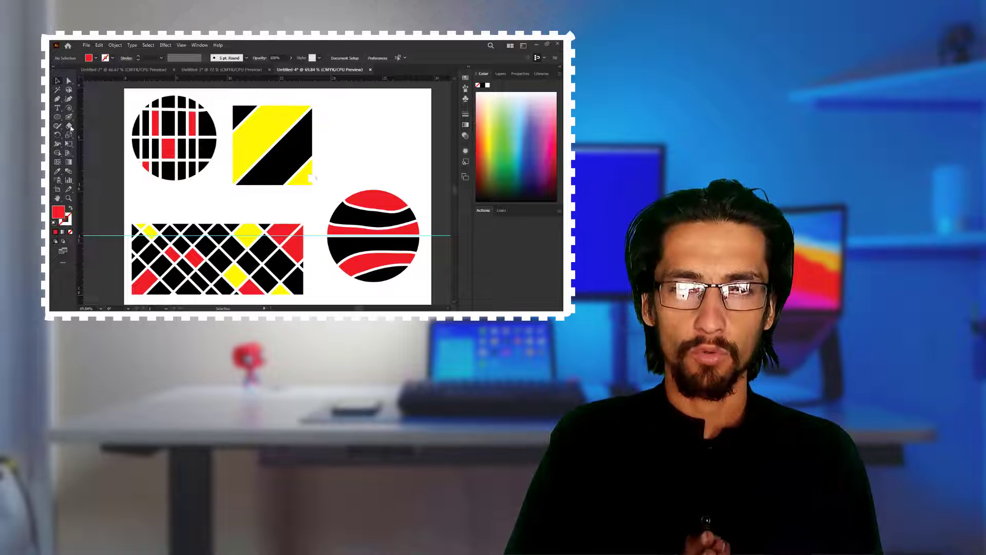
left_click_drag(350, 111, 416, 177)
left_click(69, 127)
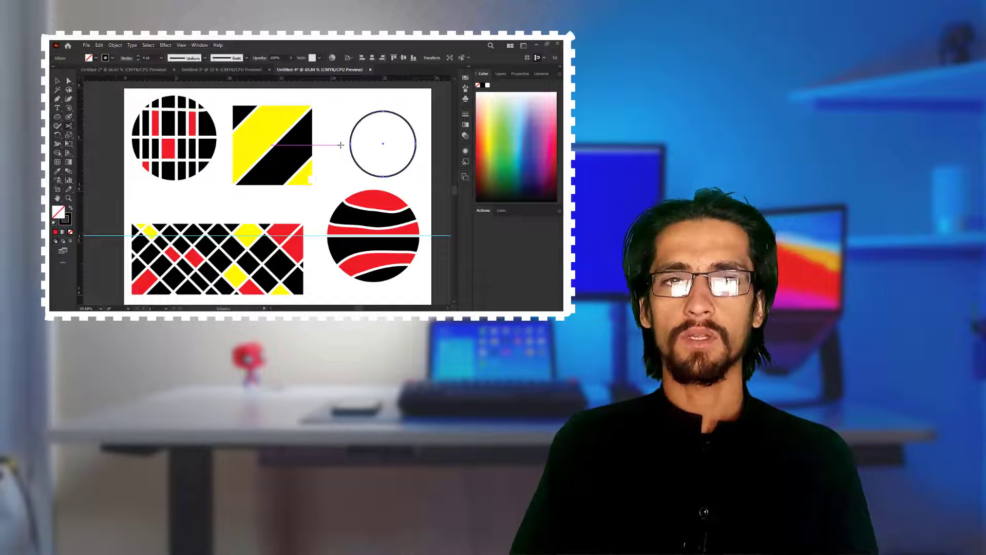
left_click(380, 111)
left_click(350, 142)
Step: Try a green fill on the separated upper-left quarter arc
key("v")
left_click(354, 114)
left_click(96, 57)
left_click(87, 72)
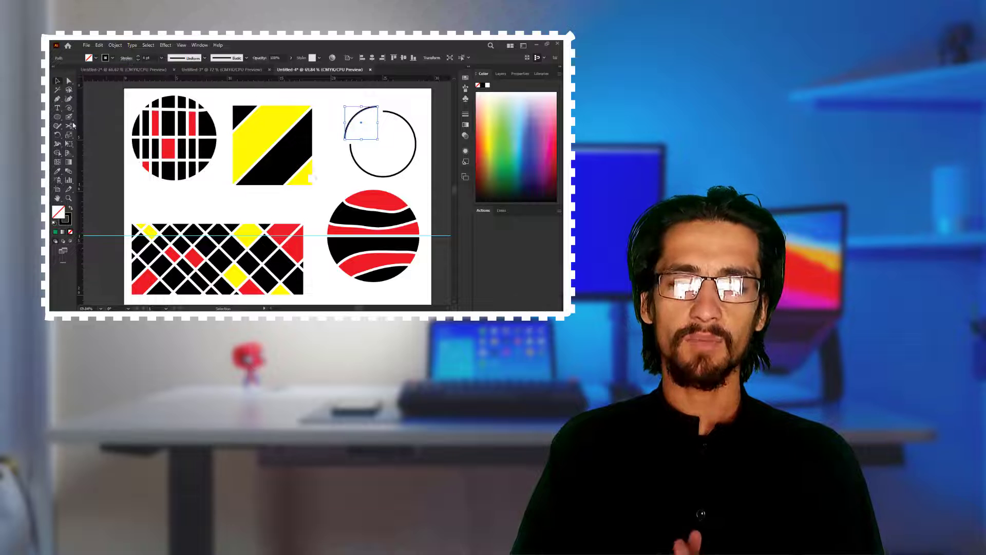
Step: Add a round start arrowhead and a pointed end arrowhead to the cut circle's arcs
left_click(125, 58)
left_click(413, 194)
left_click(405, 231)
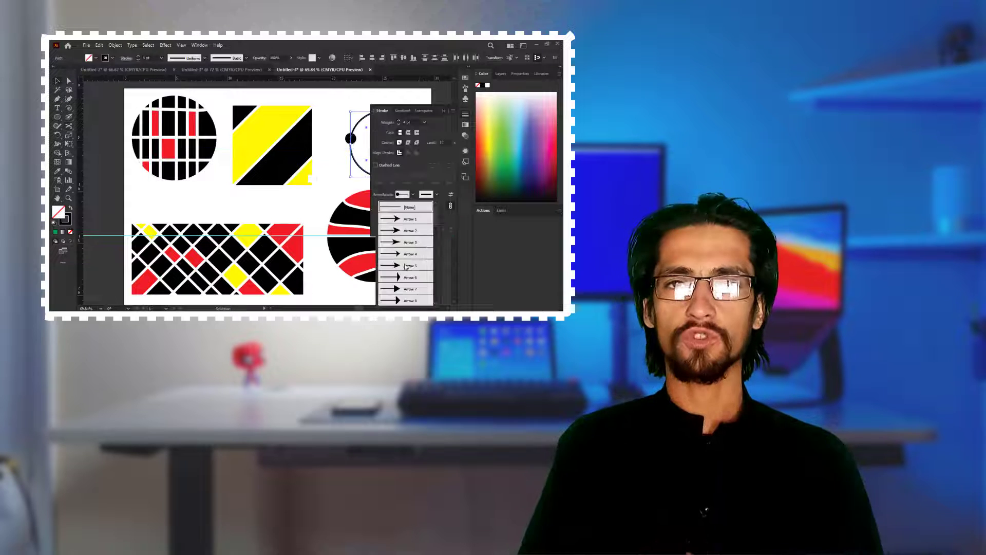
Step: Move the four quarter arcs outward from the centre so they form an evenly spaced ring of arrows
left_click(409, 123)
left_click_drag(409, 123, 413, 120)
left_click_drag(359, 119, 356, 116)
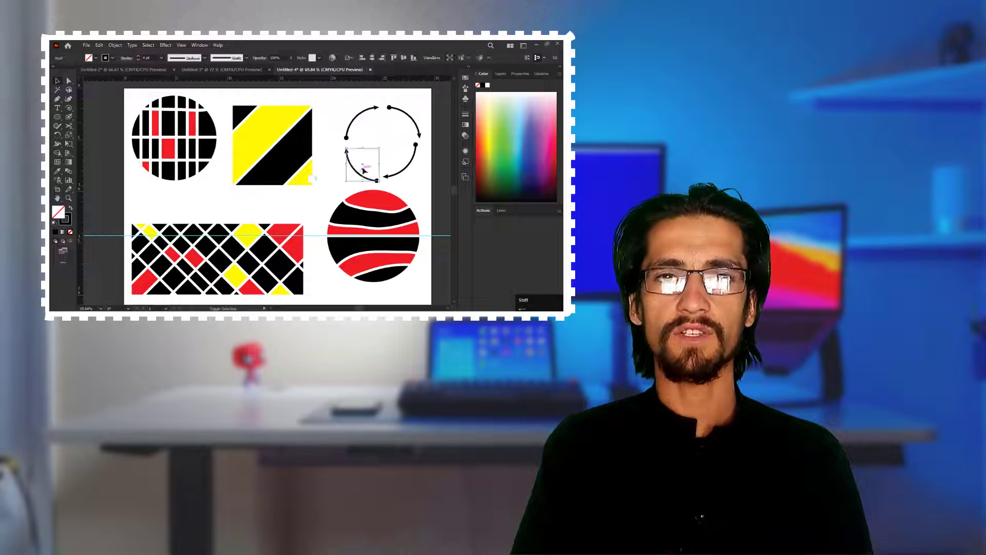
left_click_drag(361, 168, 358, 173)
left_click_drag(405, 170, 409, 173)
left_click(339, 174)
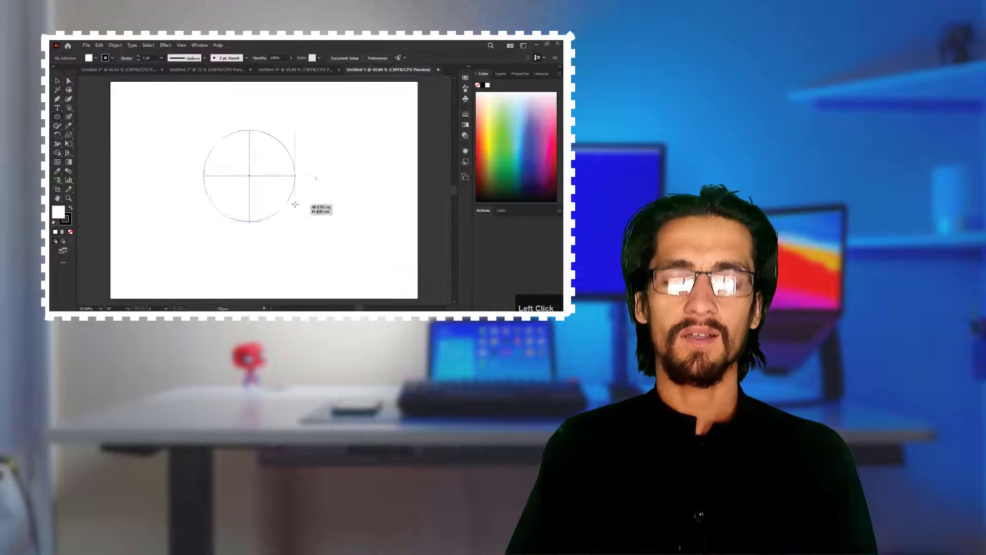
mouse_move(223, 215)
left_mouse_down()
mouse_move(265, 131)
mouse_move(250, 216)
left_mouse_up()
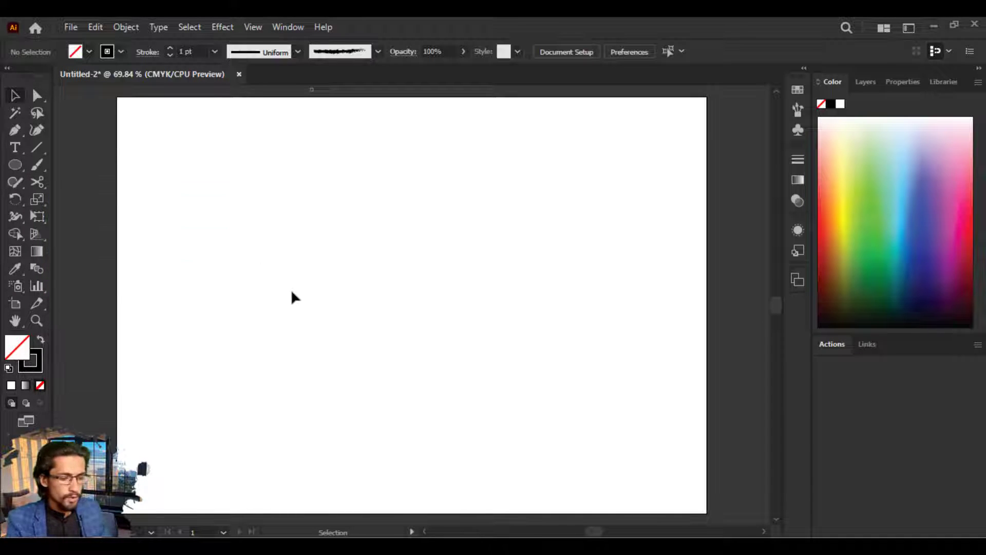
Step: Draw a straight horizontal line about 10.5 cm long in the upper part of the artboard with the Pen tool
key("p")
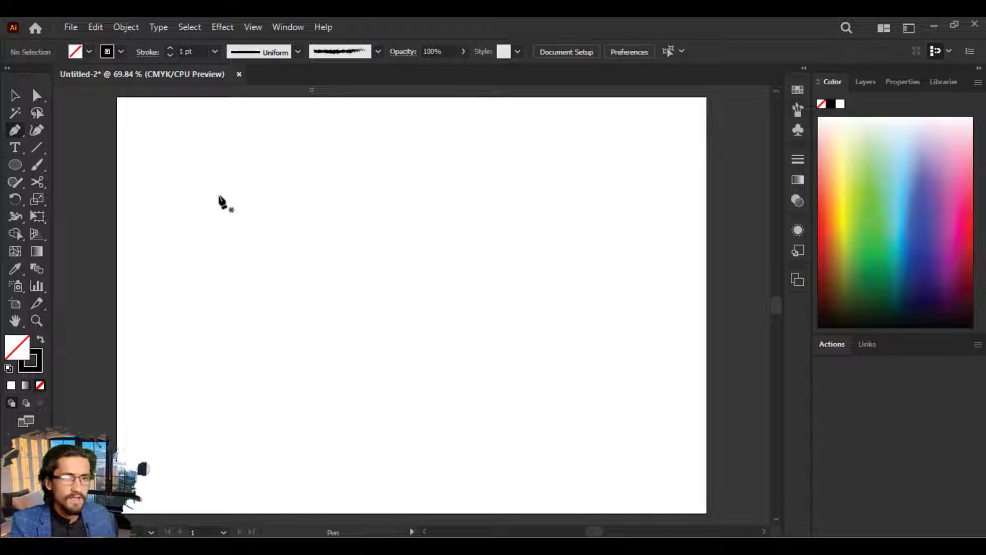
left_click(220, 201)
left_click(429, 200, "shift")
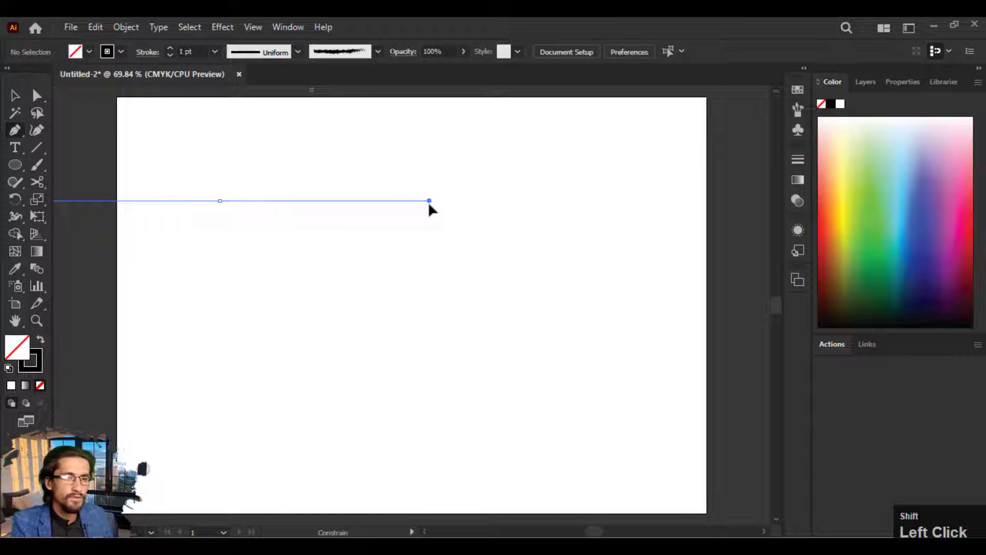
left_click_drag(428, 204, 427, 204)
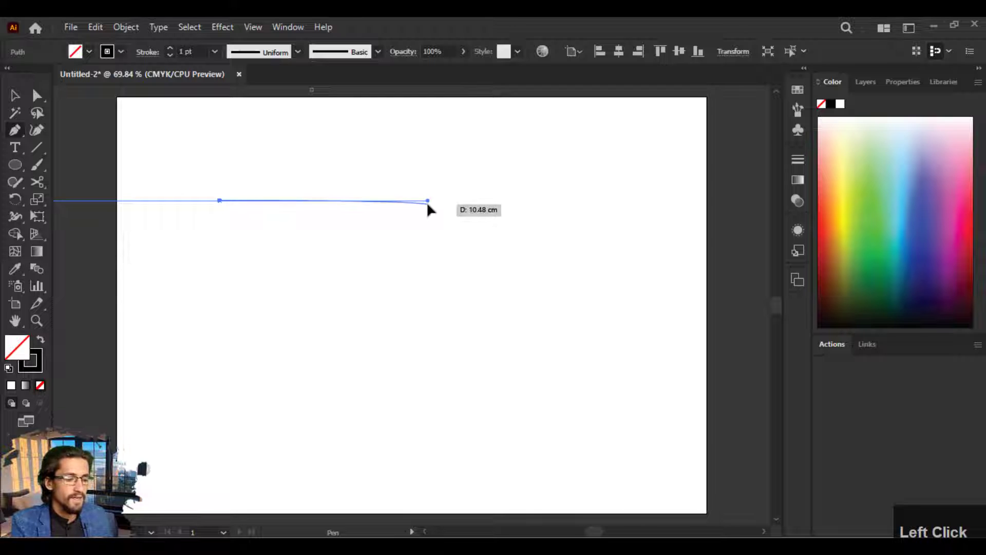
key("shift")
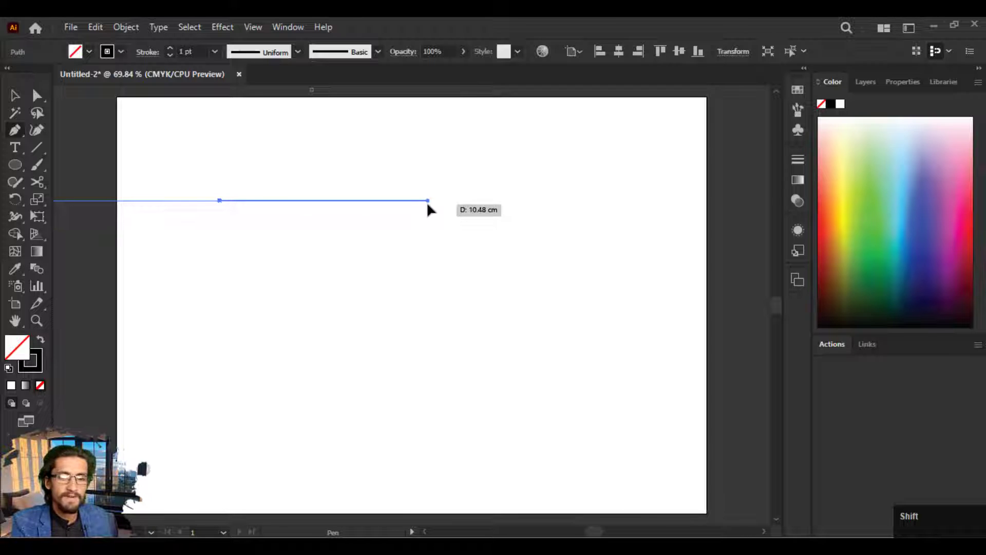
left_click(428, 203)
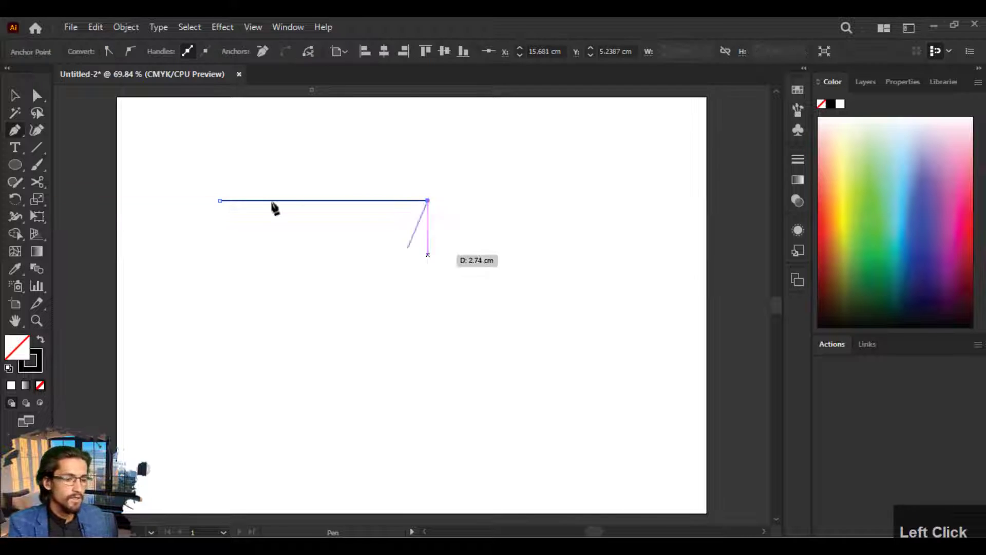
key("Escape")
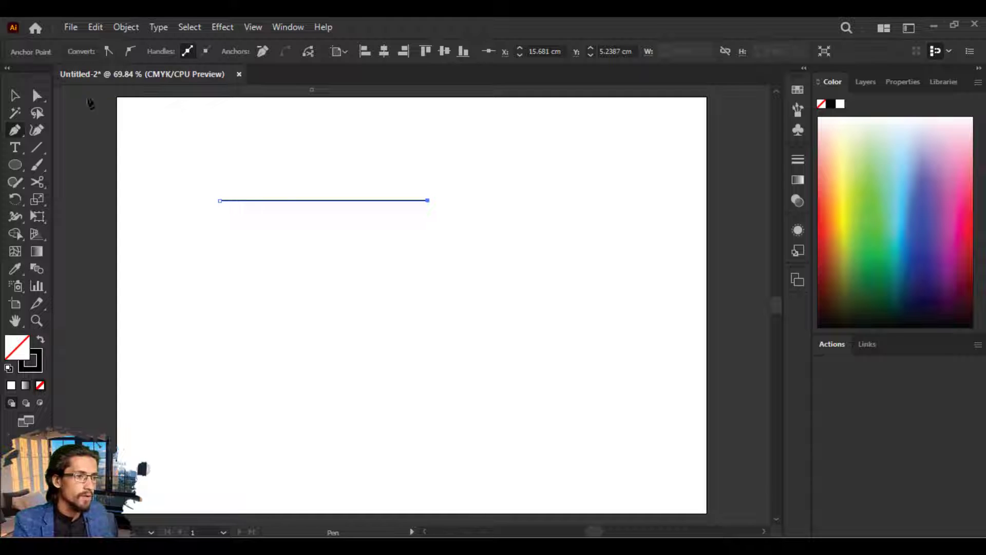
Step: Select the horizontal line and set its stroke weight to 5 pt
left_click(16, 96)
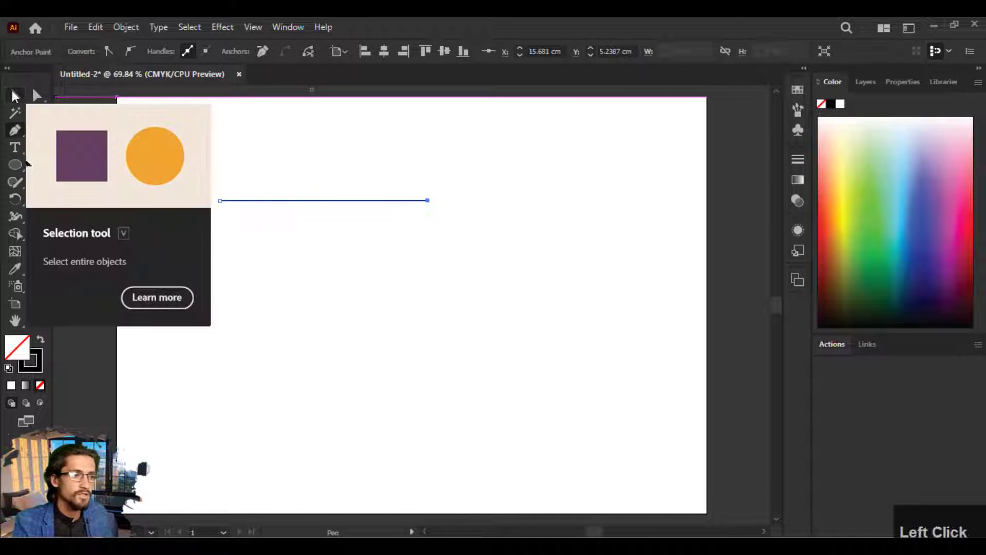
left_click_drag(414, 249, 368, 170)
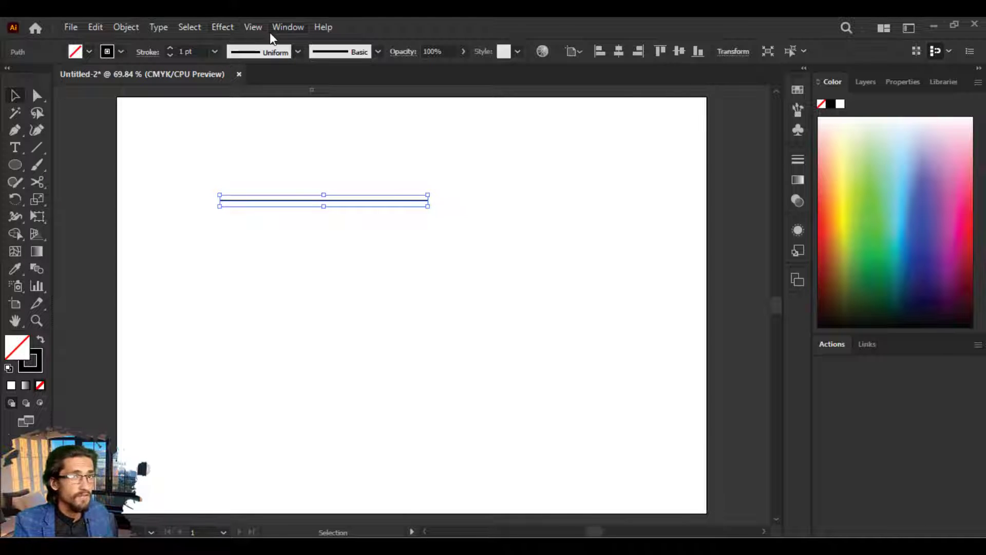
left_click(797, 160)
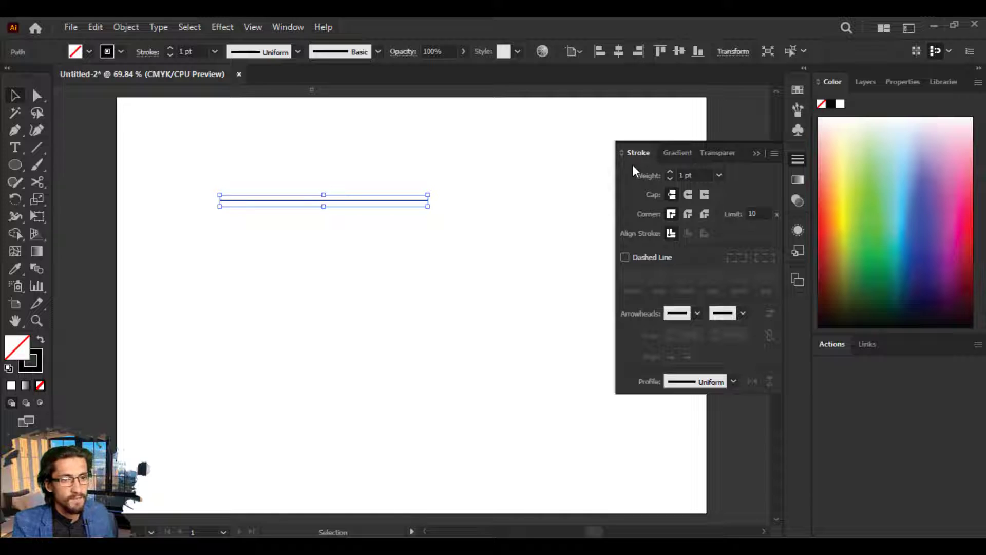
left_click(699, 177)
scroll(700, 177, "up", 5)
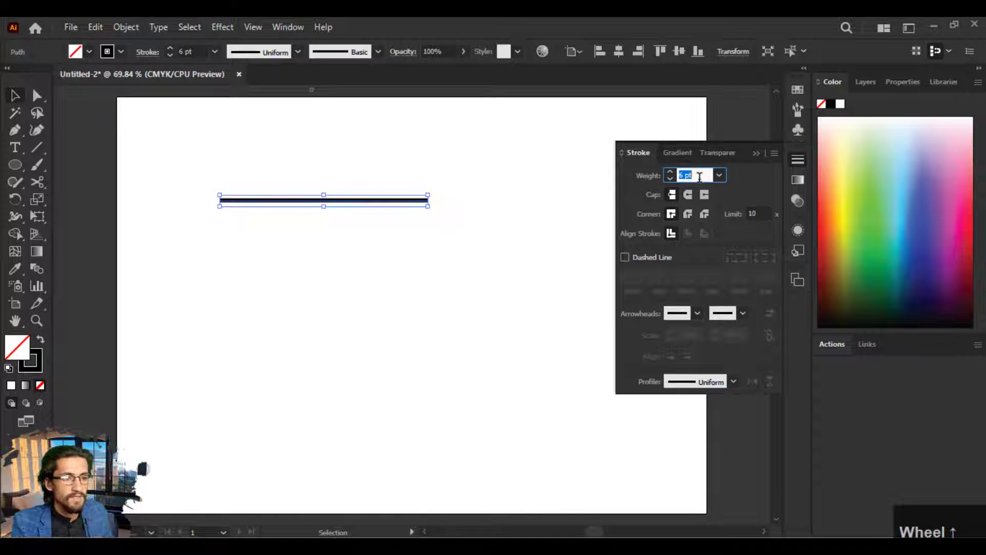
scroll(700, 177, "up", 1)
scroll(700, 177, "down", 2)
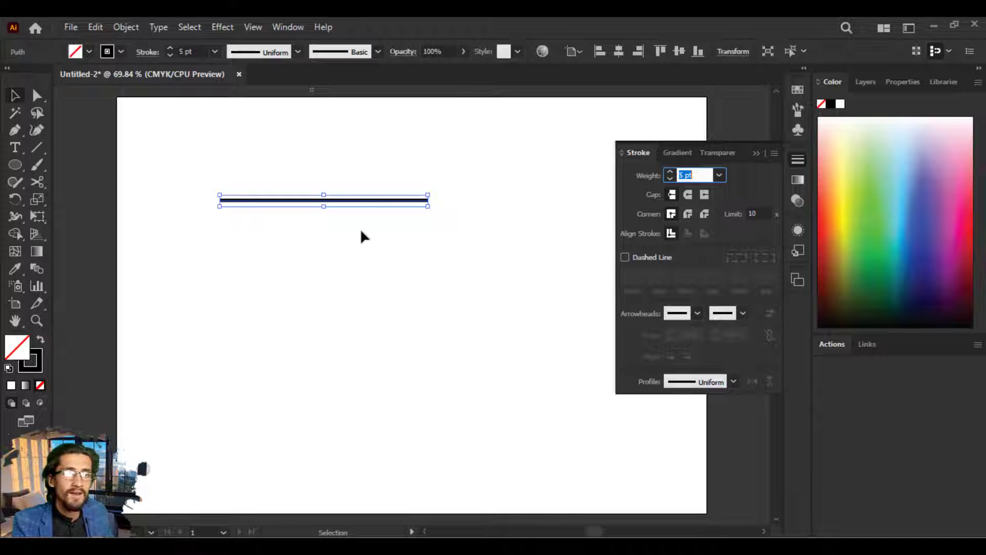
Step: Give the line the solid round start arrowhead, Arrow 21
left_click(678, 312)
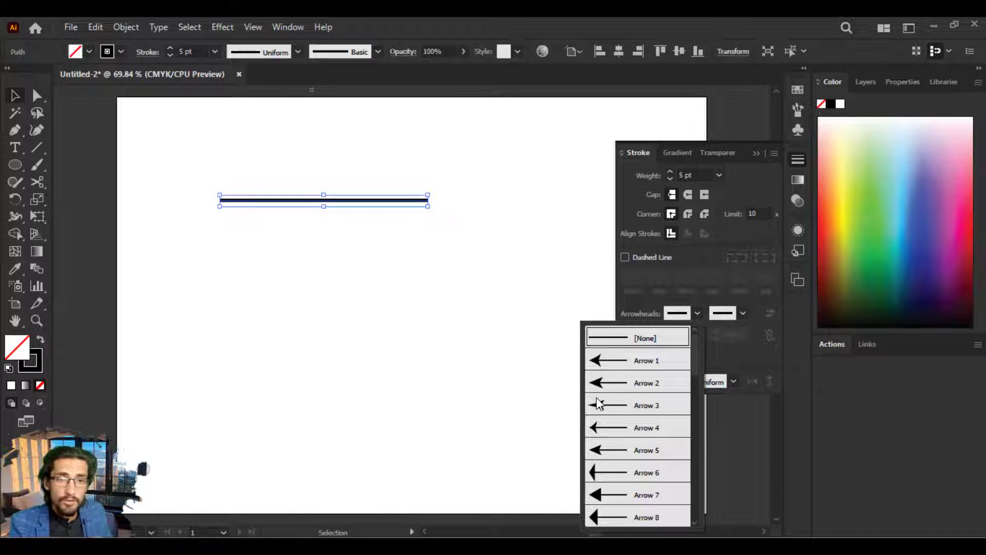
scroll(597, 404, "down", 10)
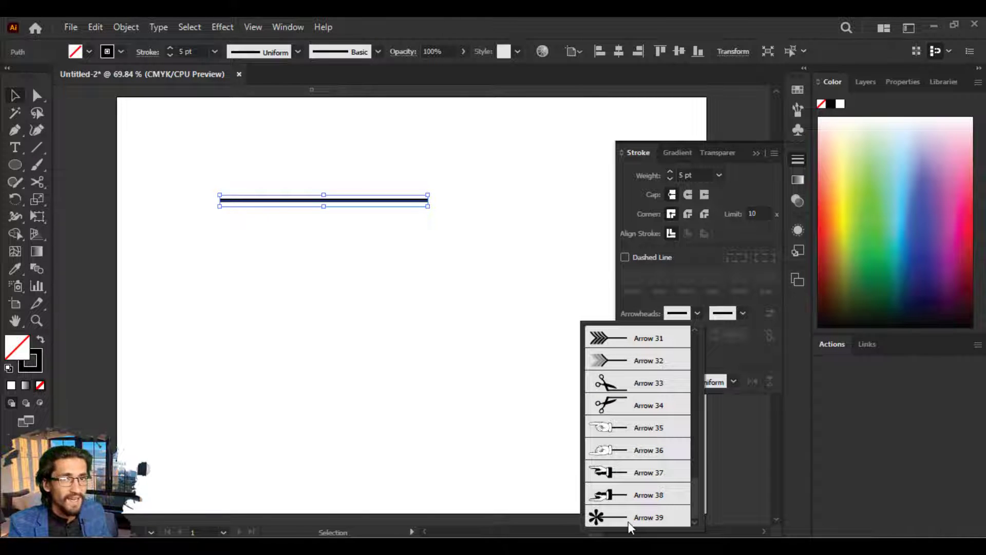
scroll(630, 516, "up", 3)
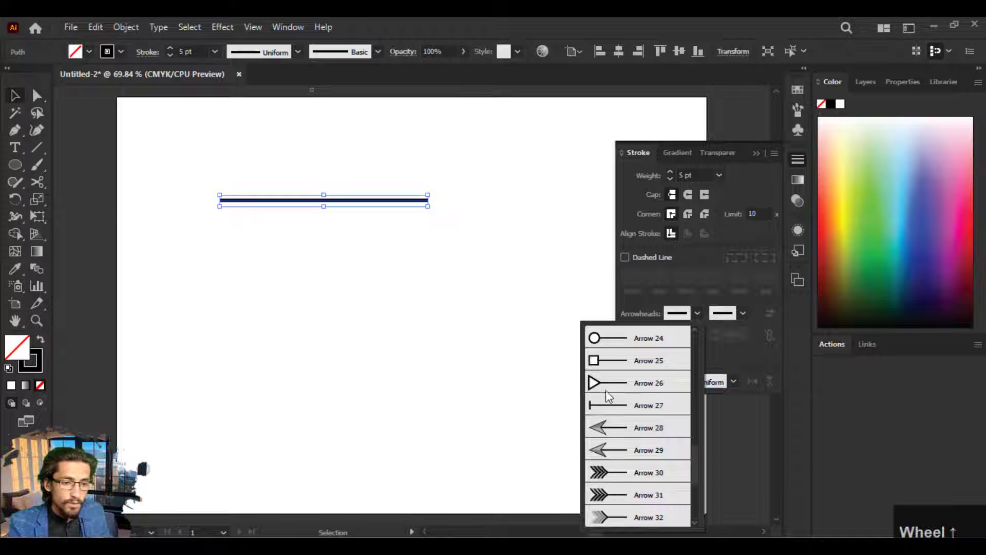
scroll(600, 340, "up", 3)
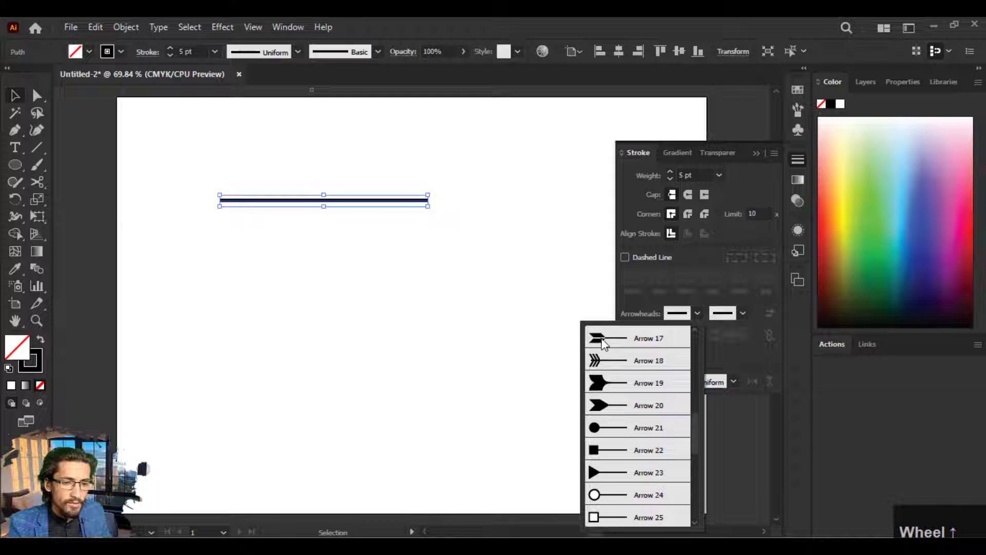
left_click(605, 426)
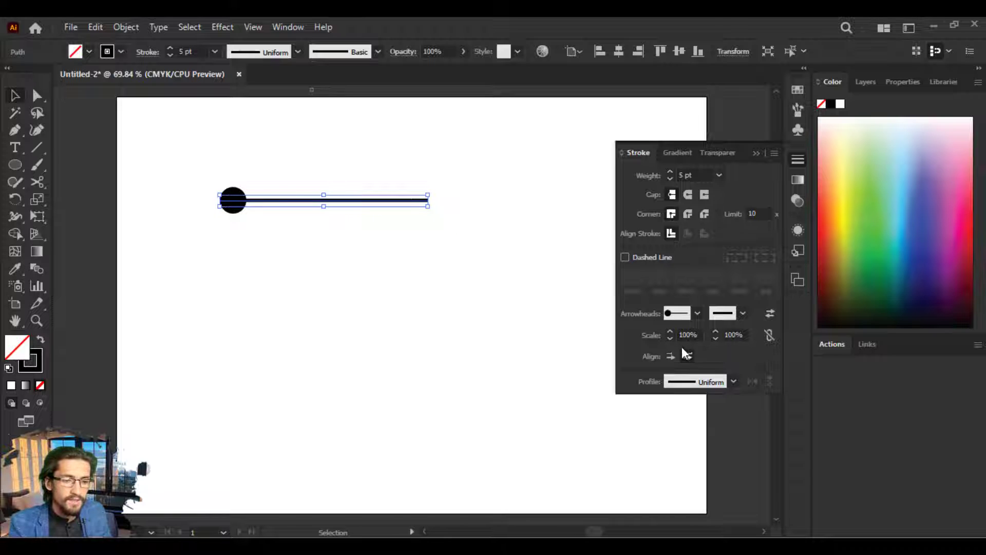
Step: Reduce the start arrowhead scale to 82% and link the start and end arrowhead scales
scroll(688, 334, "down", 15)
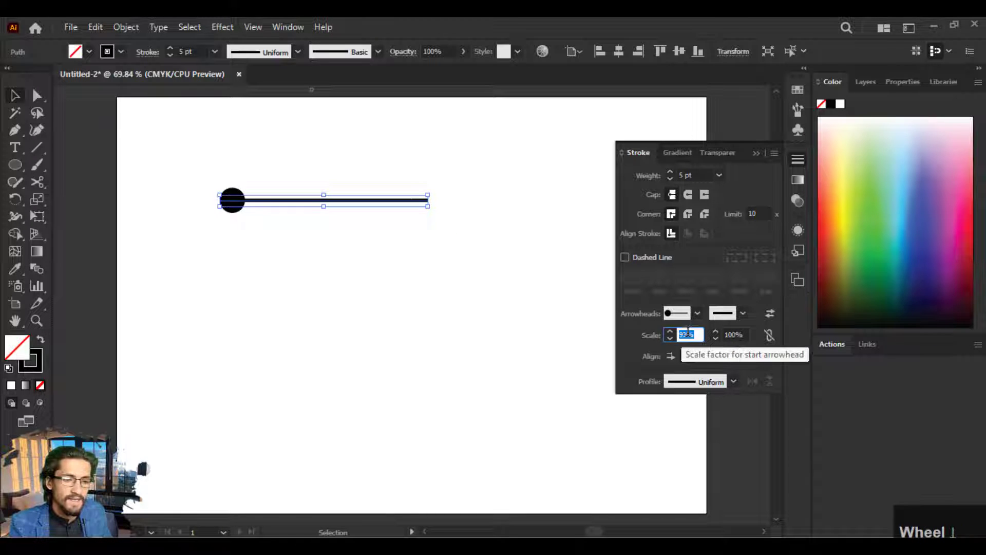
scroll(705, 346, "down", 3)
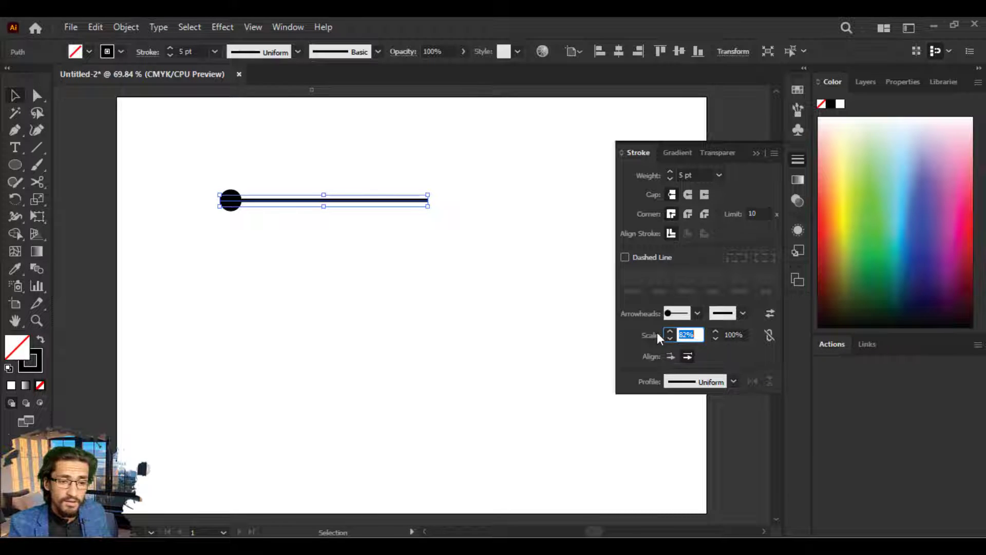
left_click(730, 334)
left_click(769, 335)
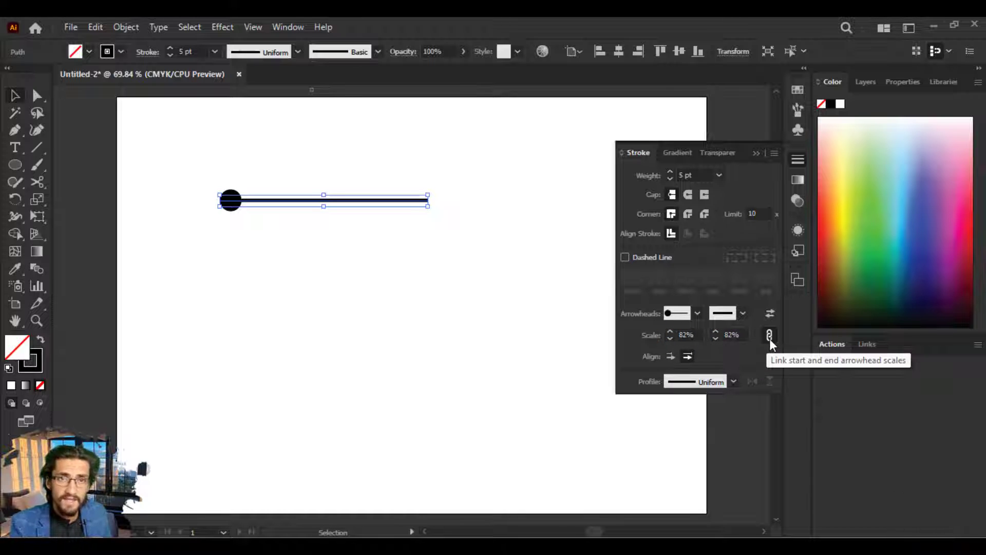
Step: Reduce the linked start and end arrowhead scales to 57%
left_click(744, 330)
left_click(726, 335)
scroll(724, 335, "down", 14)
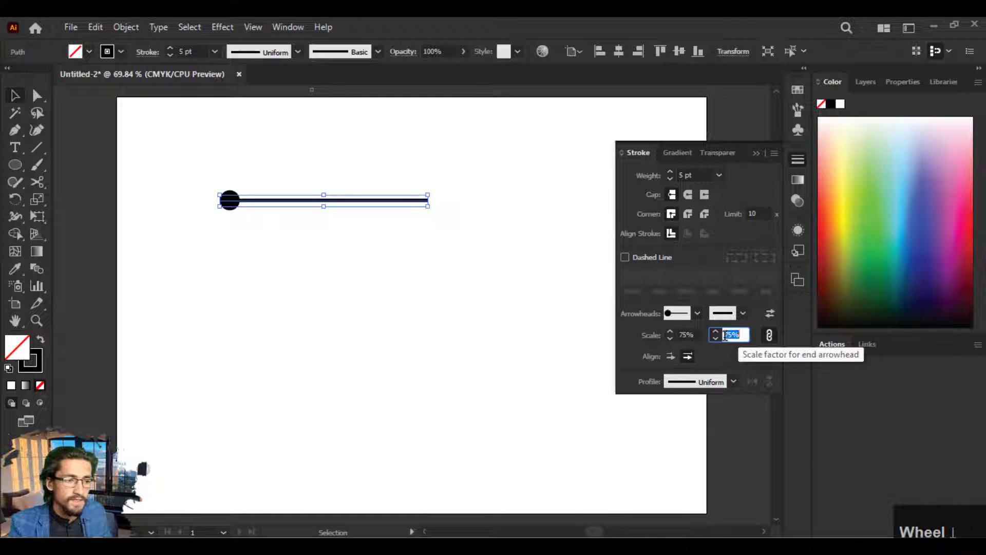
scroll(724, 335, "down", 11)
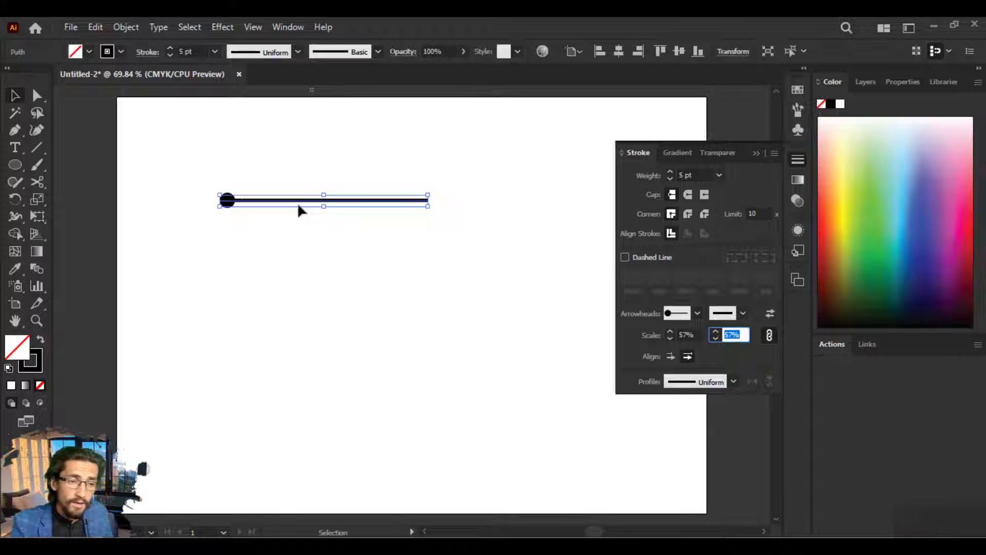
Step: Give the line the pointed end arrowhead Arrow 15 and deselect it
left_click(721, 314)
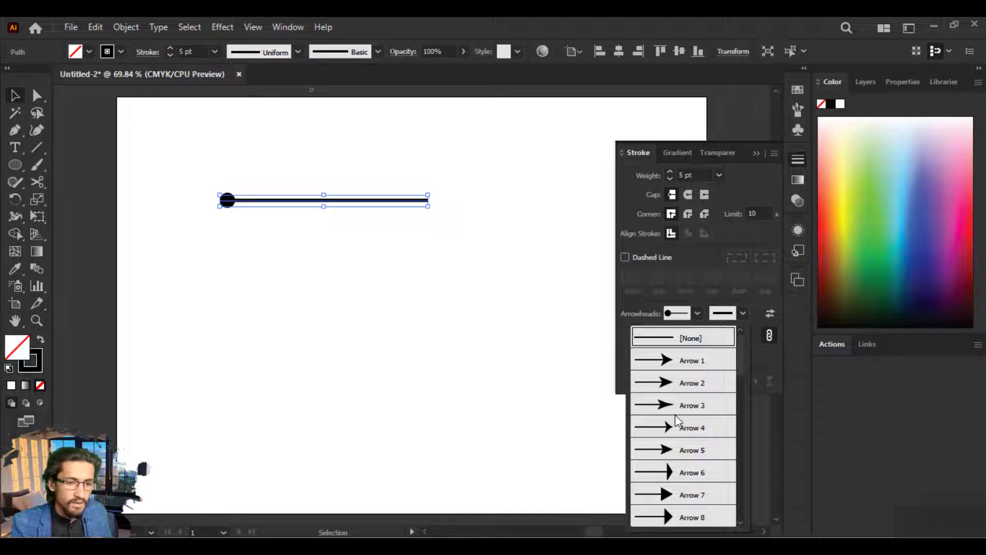
scroll(680, 486, "down", 5)
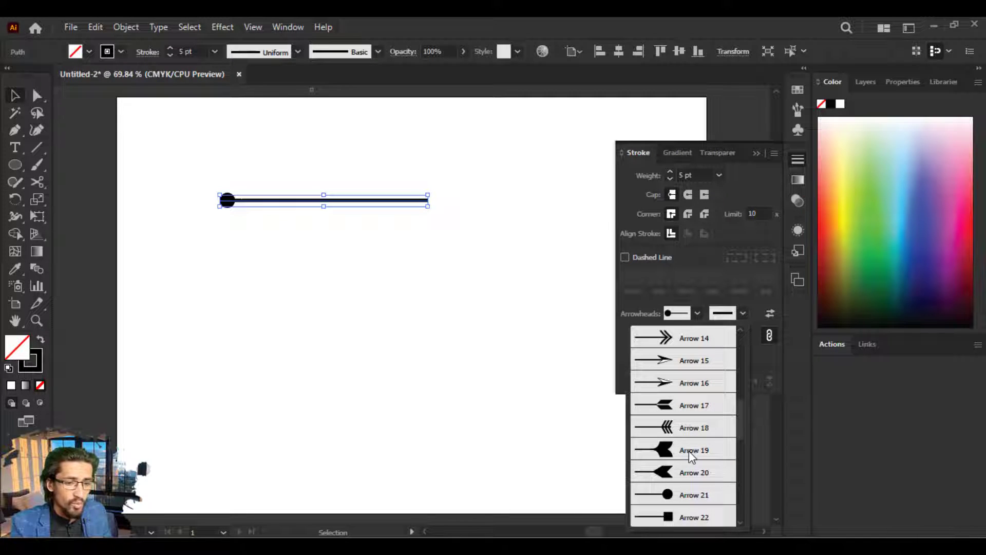
scroll(689, 451, "down", 3)
scroll(672, 413, "up", 3)
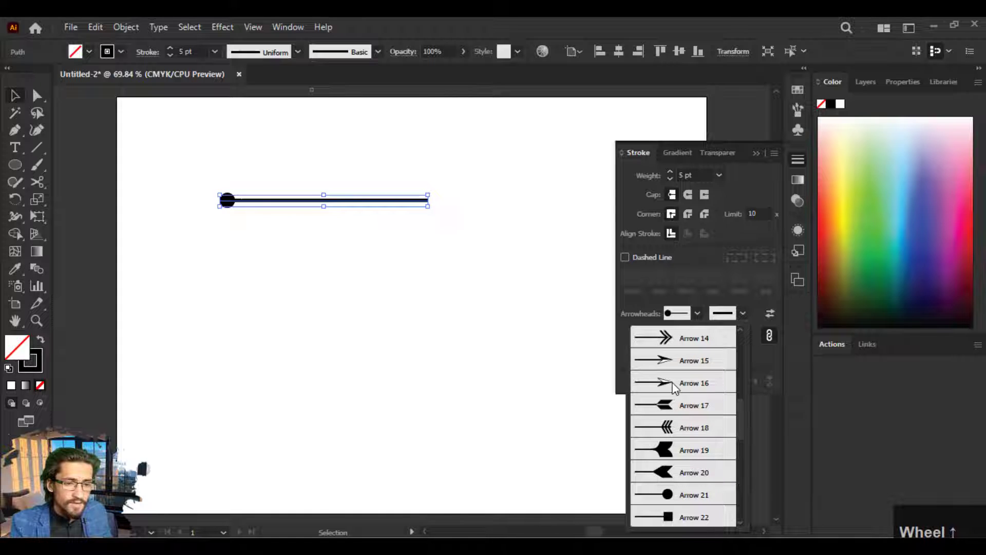
left_click(657, 358)
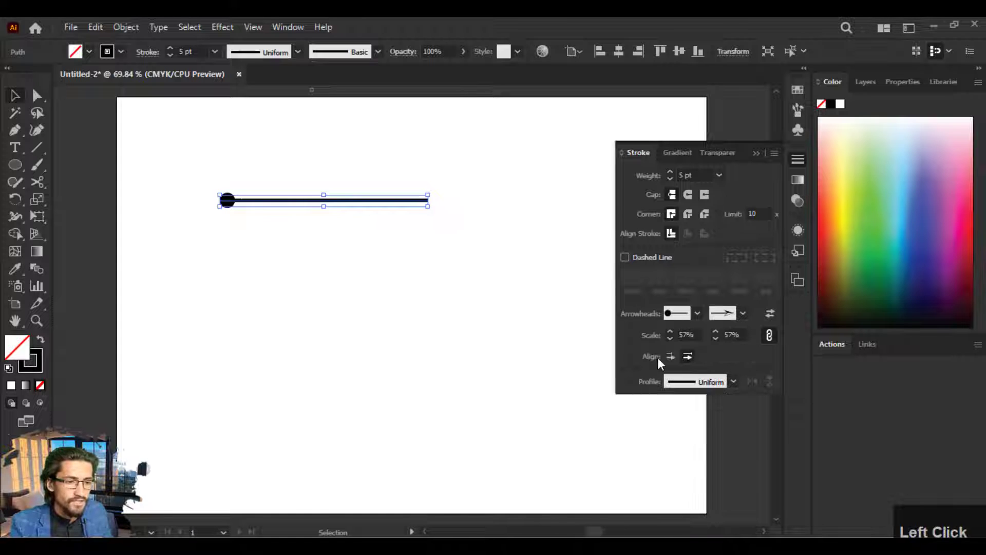
left_click(415, 343)
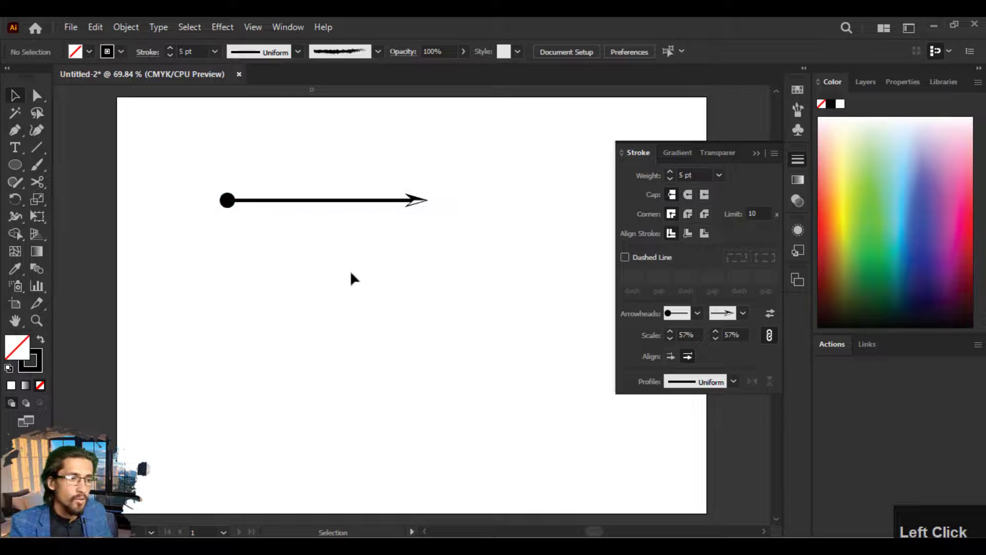
Step: Move the finished arrow to the upper-left corner of the artboard and deselect it
left_click_drag(239, 202, 160, 117)
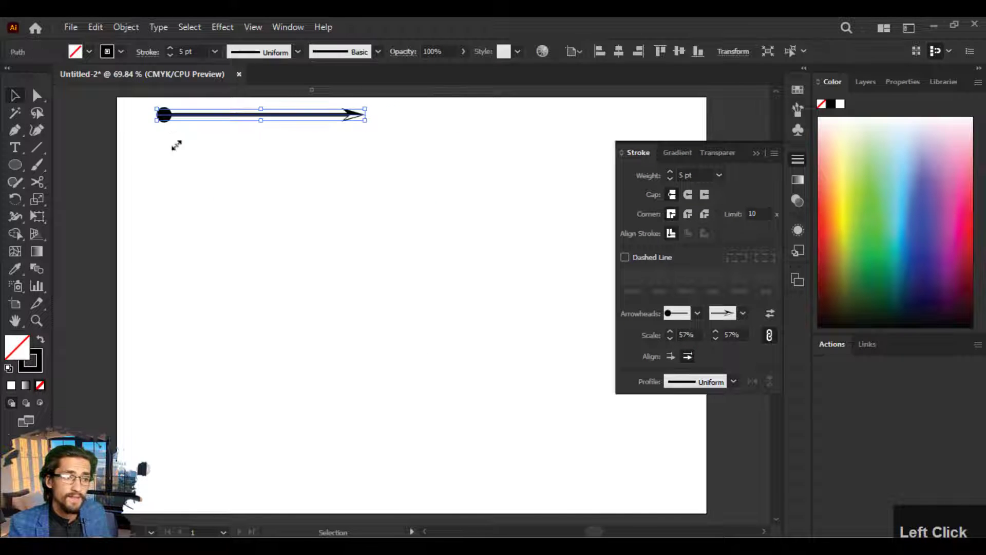
left_click(183, 159)
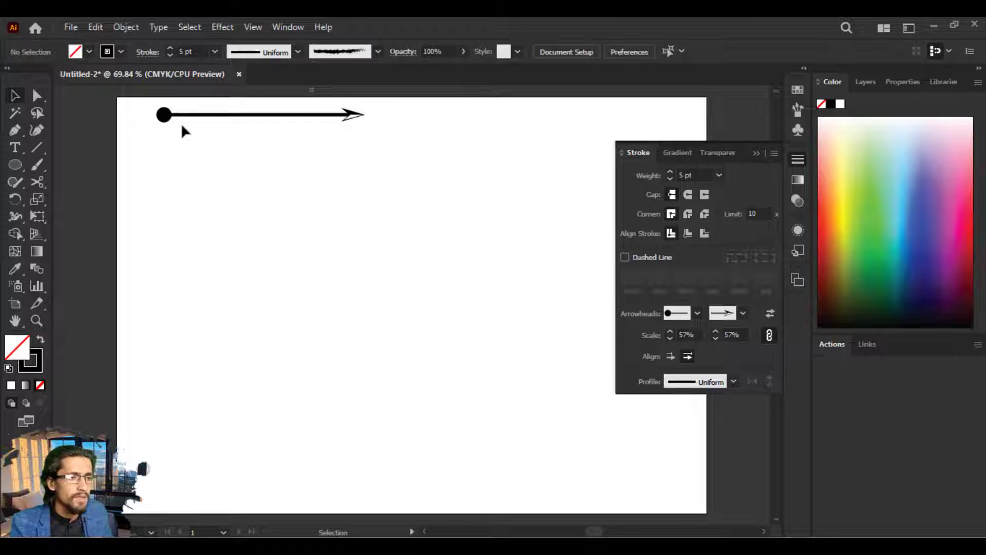
Step: Place a slightly shorter copy of the arrow just below the original
left_click(163, 122)
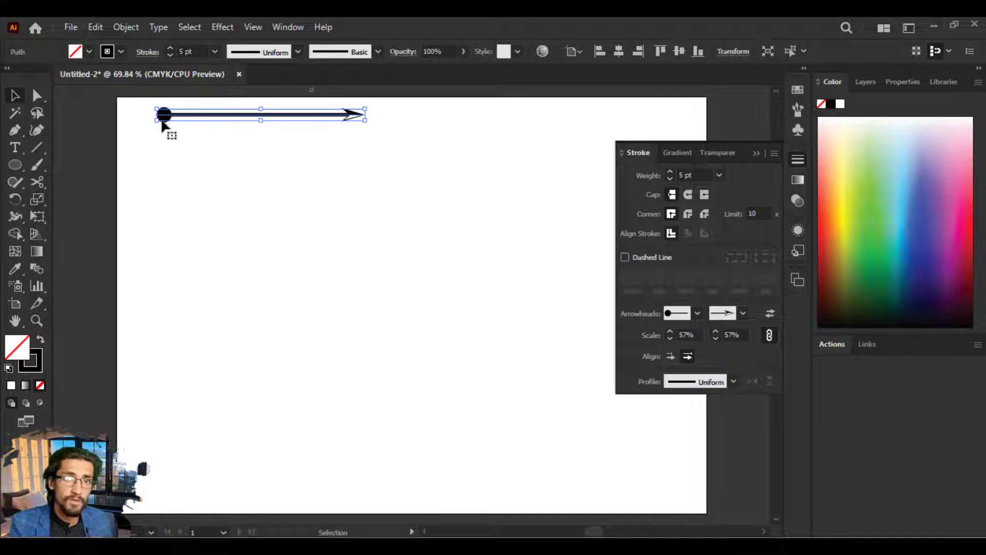
left_click_drag(163, 122, 165, 146)
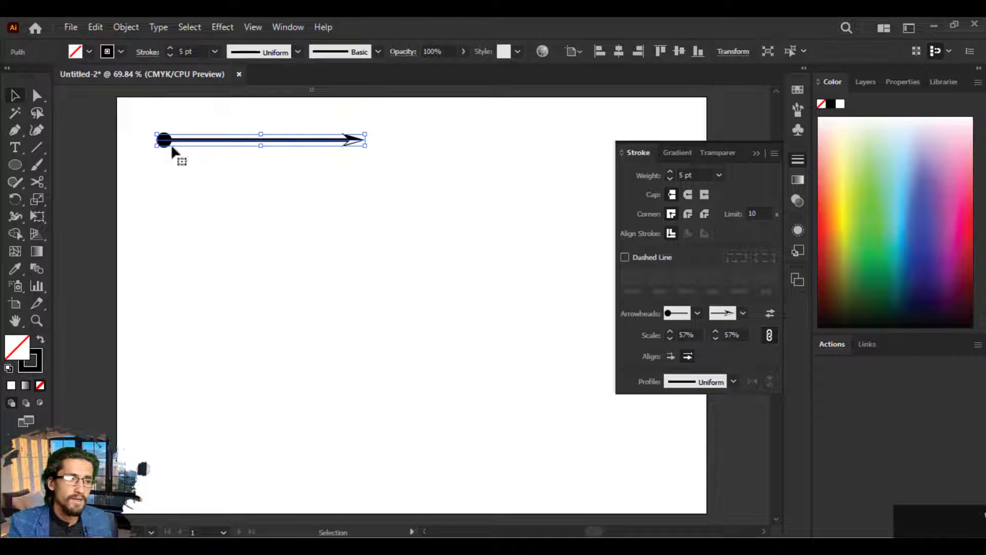
key("ctrl+z")
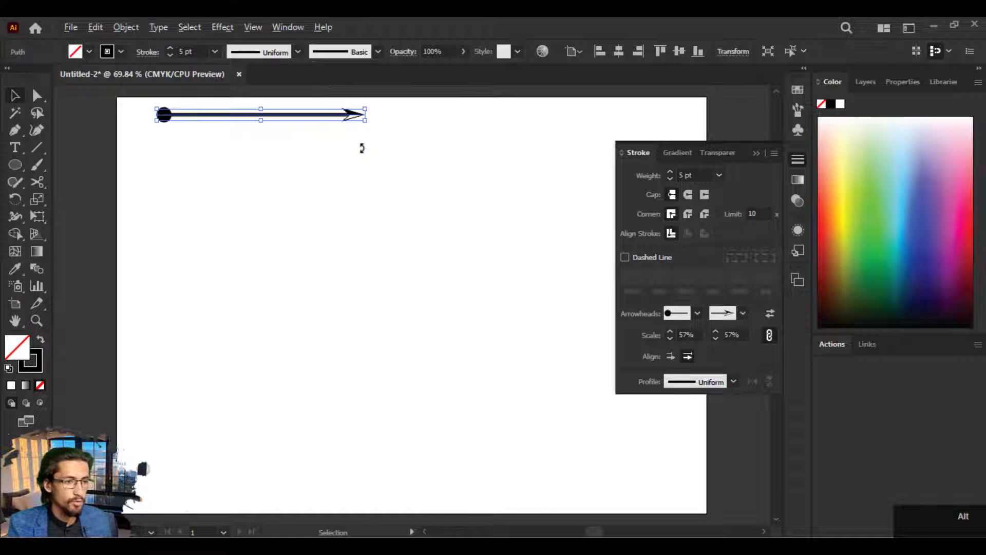
mouse_move(323, 119)
left_mouse_down()
mouse_move(335, 142)
mouse_move(355, 144)
left_mouse_up()
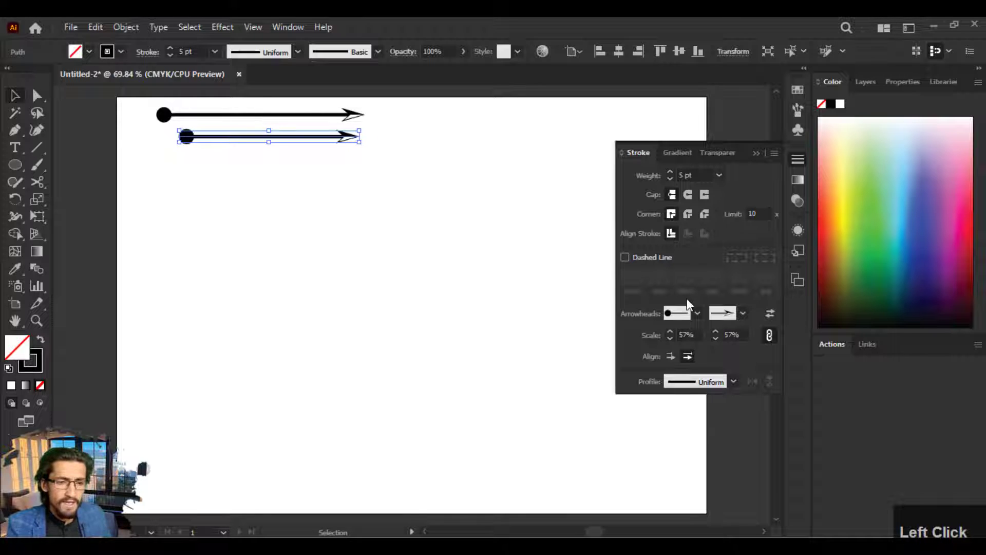
Step: Give the second arrow an inward-pointing triangle start and the Arrow 9 end arrowhead, and shift it slightly left
left_click(689, 315)
left_click(635, 396)
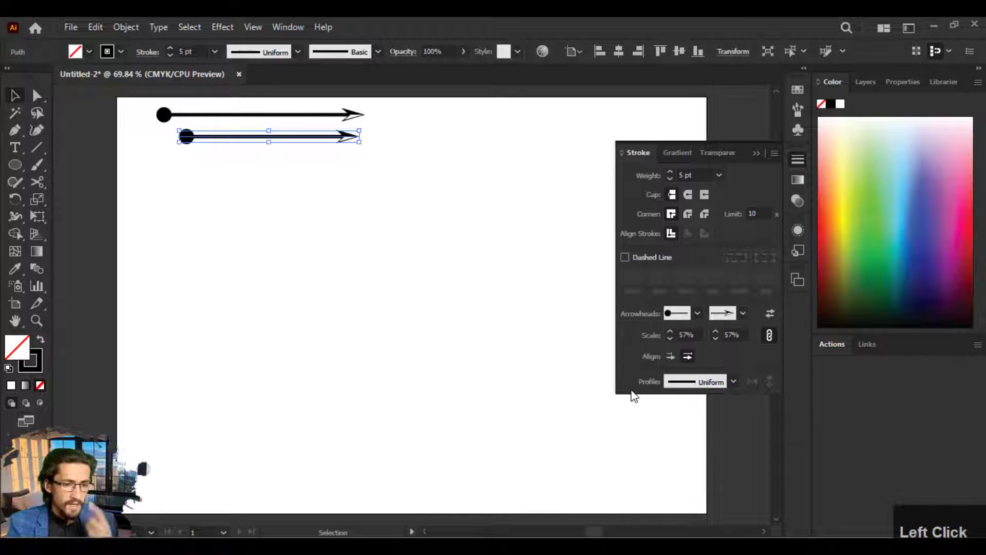
left_click(732, 312)
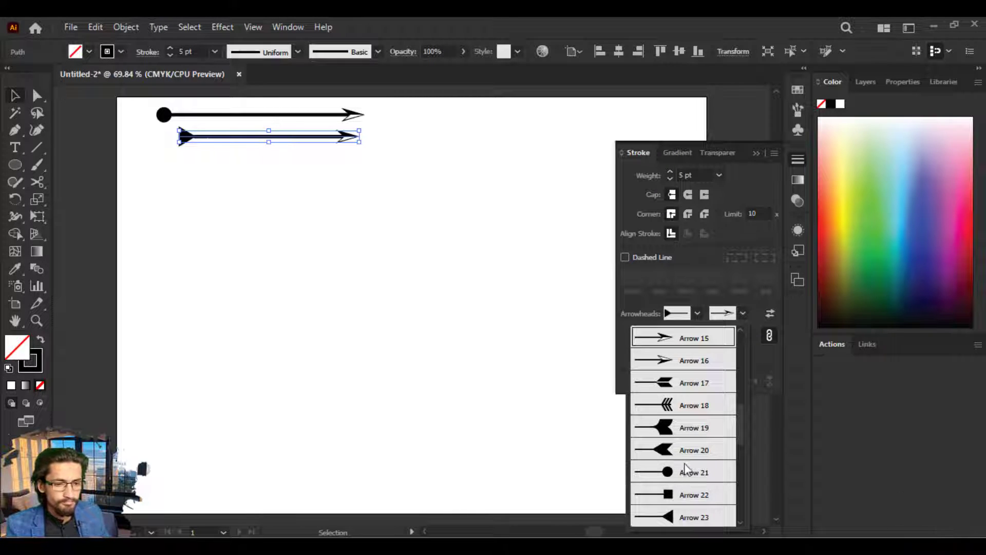
scroll(681, 387, "up", 3)
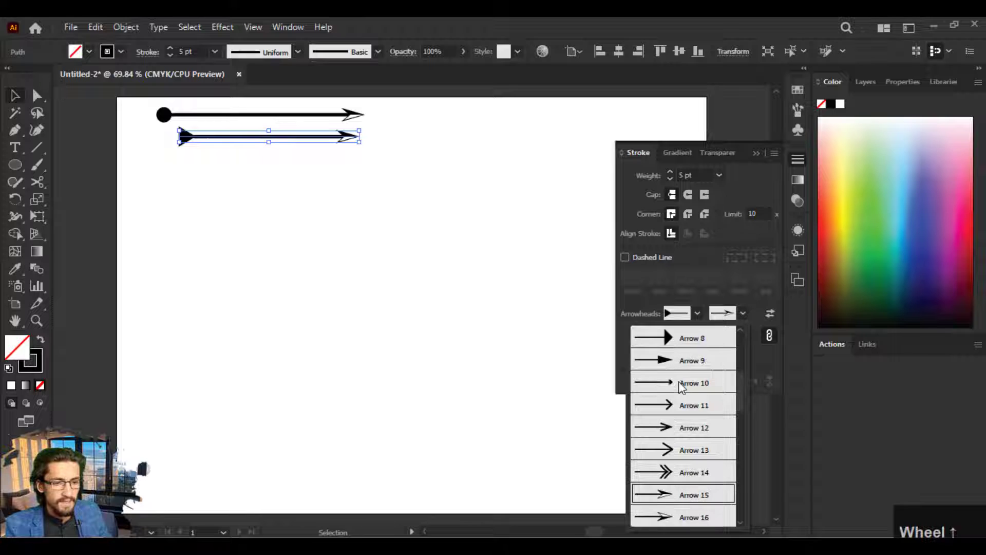
left_click(674, 365)
left_click(333, 308)
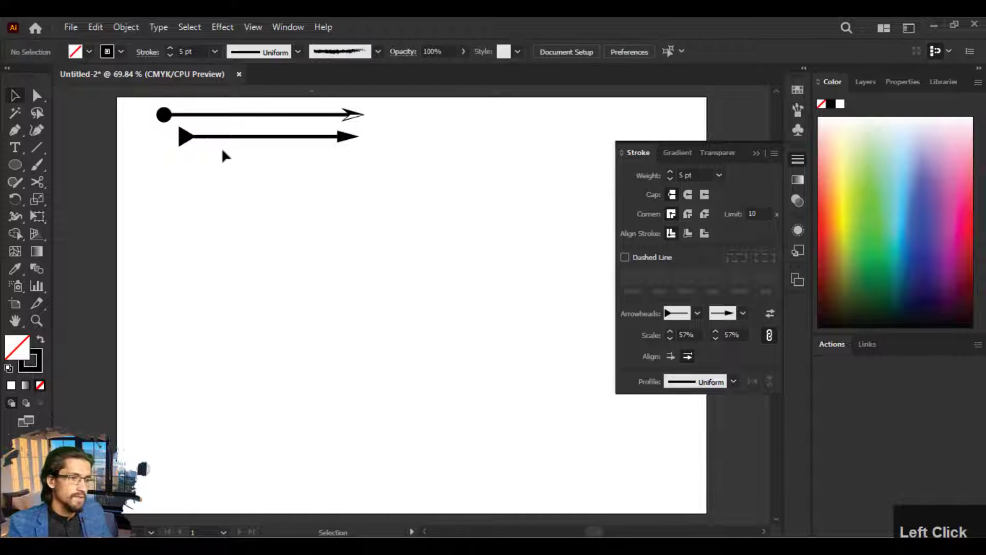
left_click_drag(185, 136, 180, 135)
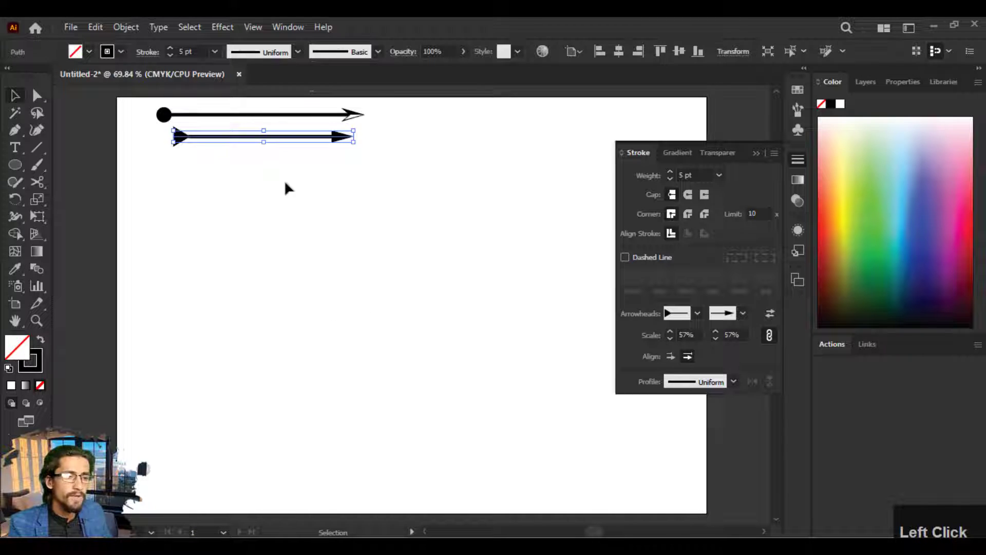
left_click(325, 209)
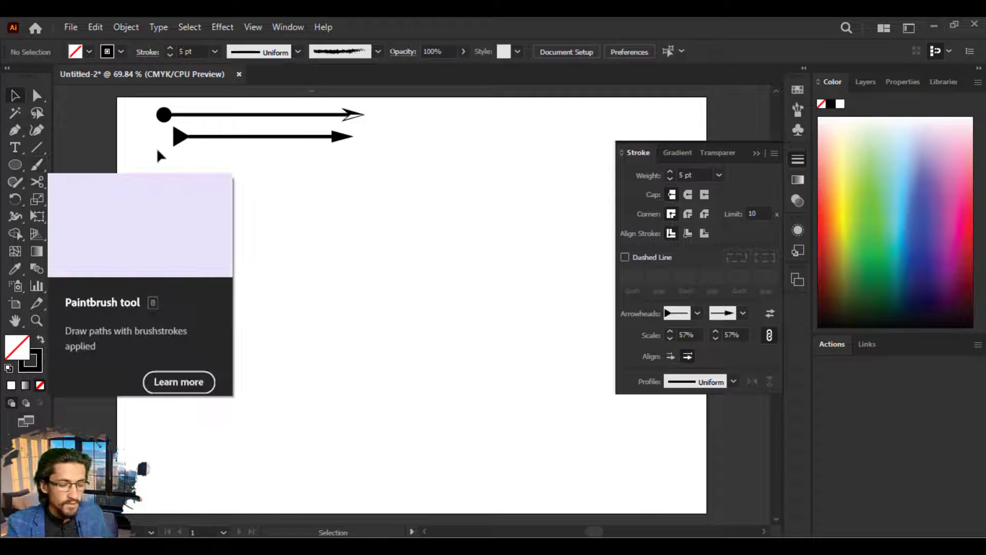
Step: Draw an open heartbeat-style path below the arrows with the Pen tool: a horizontal line about 9.7 cm long, several zigzag peaks and a short horizontal end
key("p")
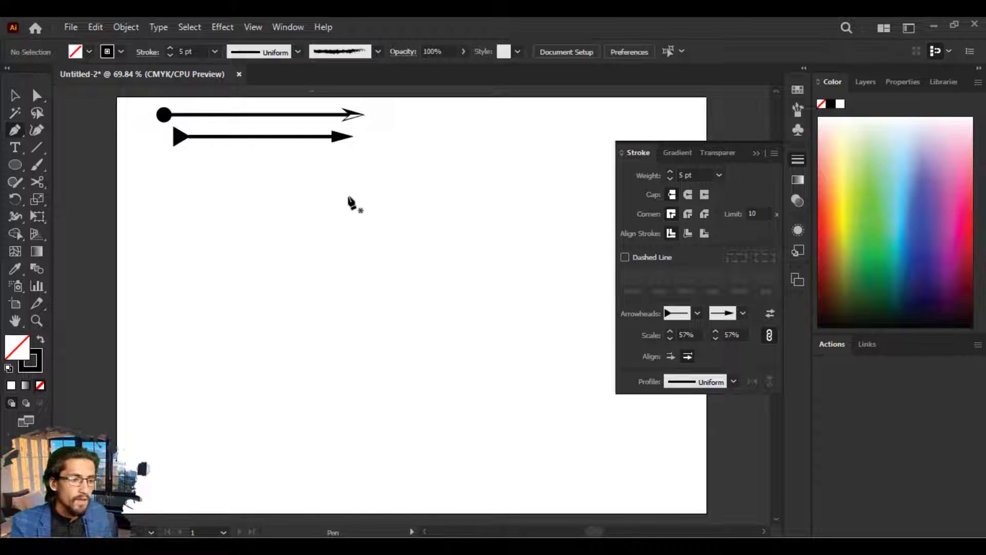
left_click(116, 197)
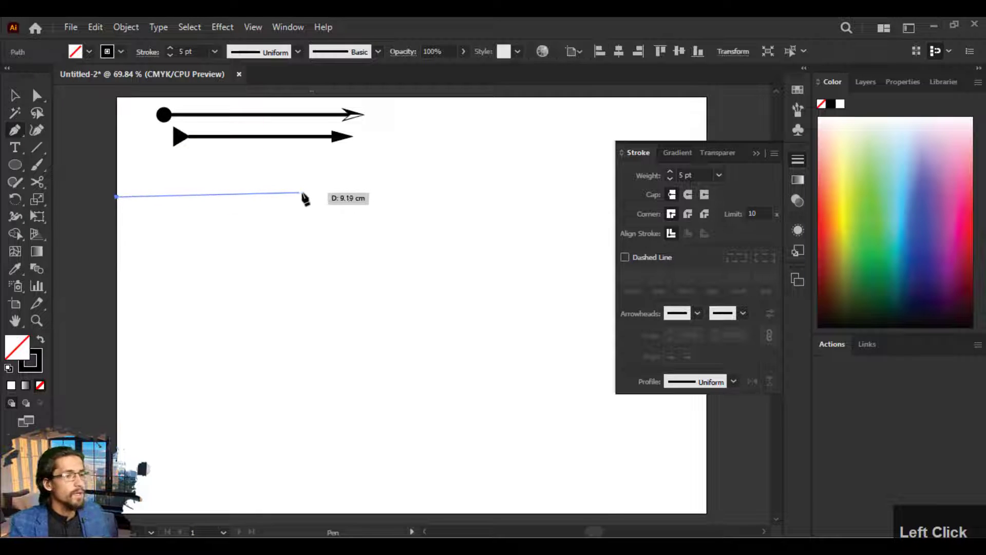
key("shift")
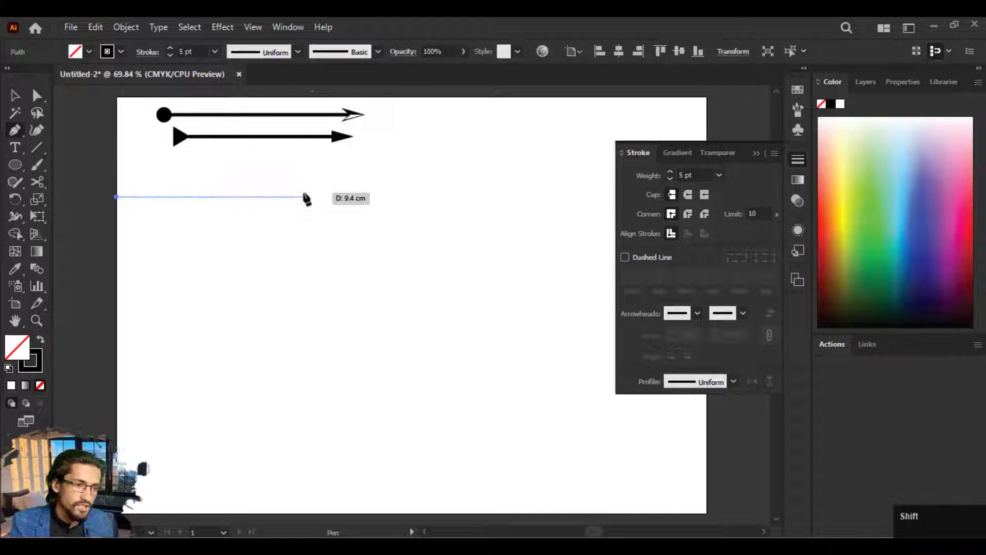
left_click(308, 196, "shift")
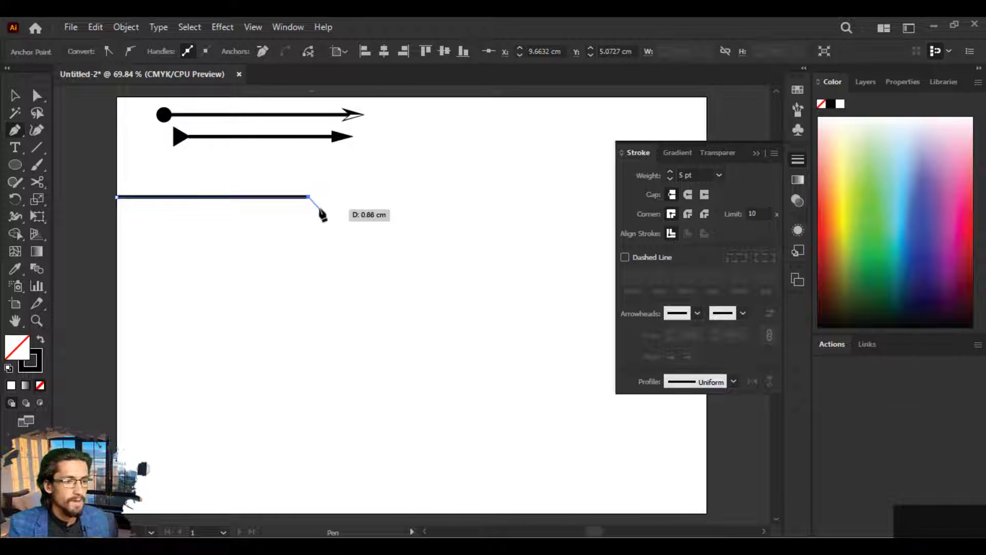
left_click(316, 160)
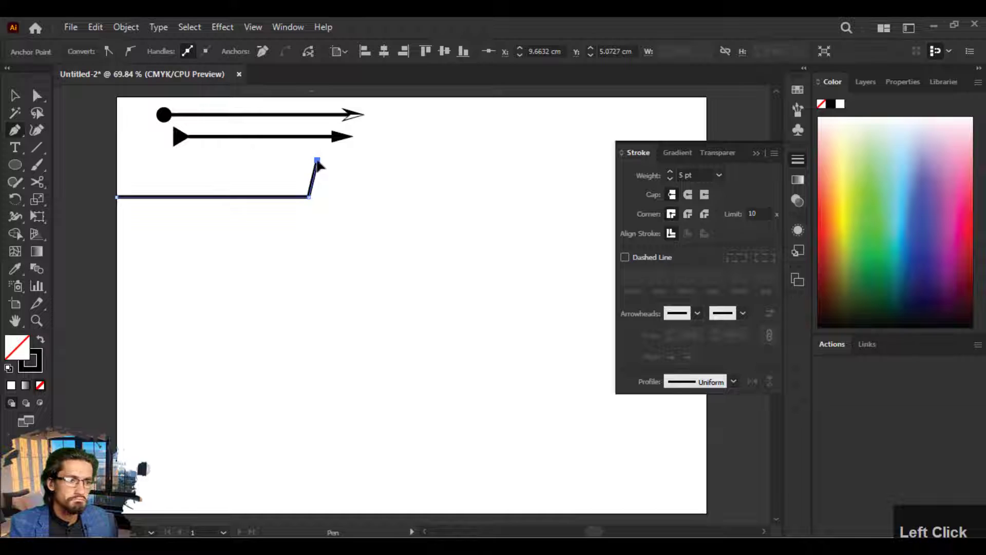
left_click(335, 227)
left_click(365, 160)
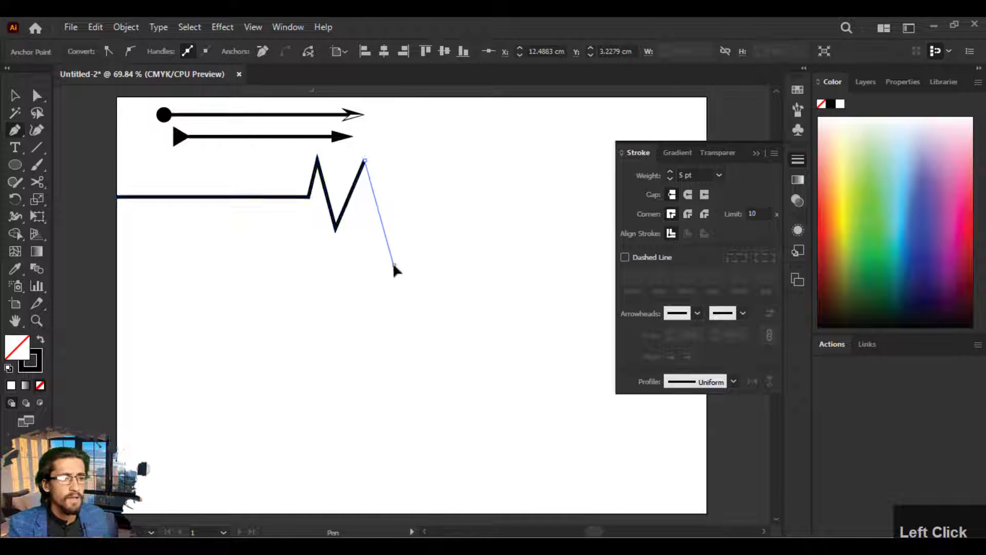
left_click(394, 263)
left_click(438, 161)
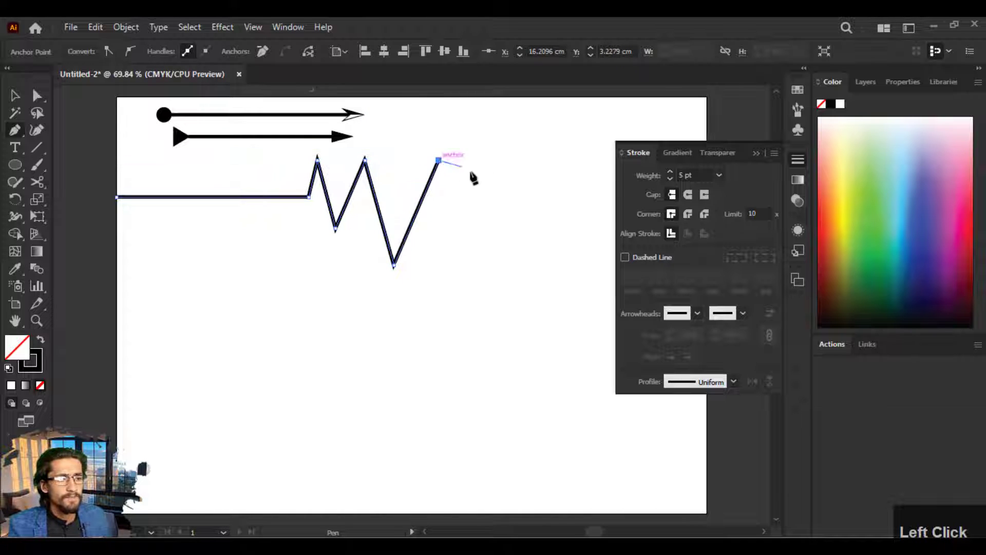
left_click(469, 268)
left_click(529, 114)
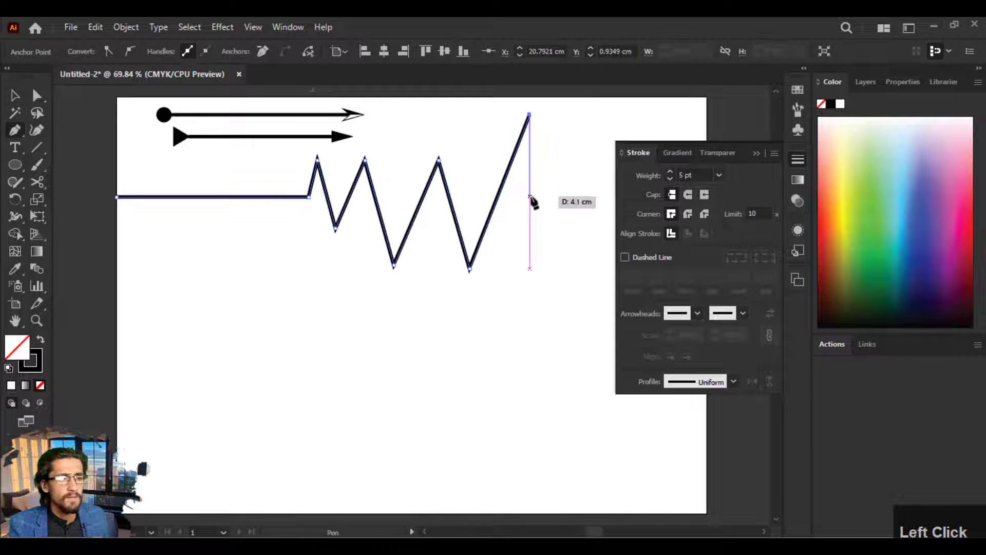
left_click(526, 192)
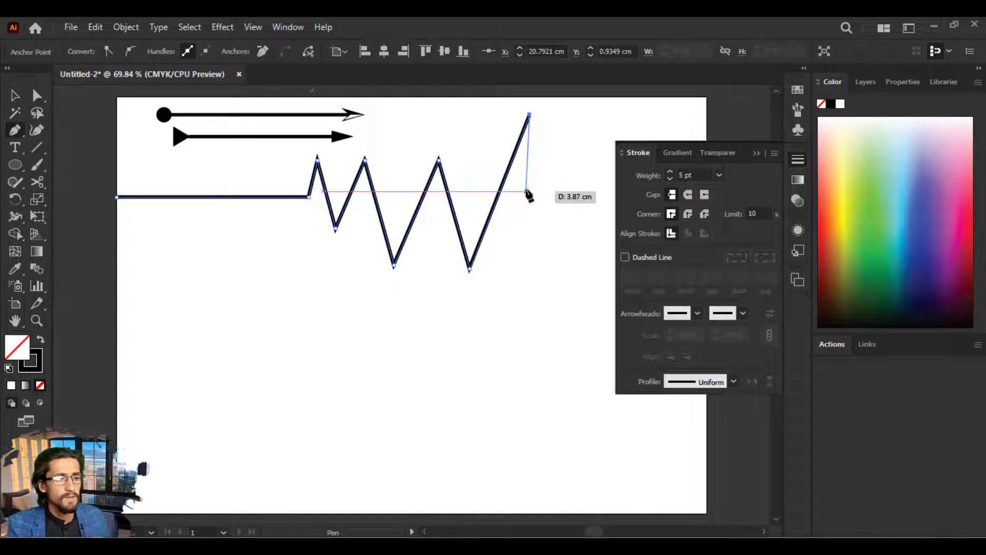
left_click(604, 192)
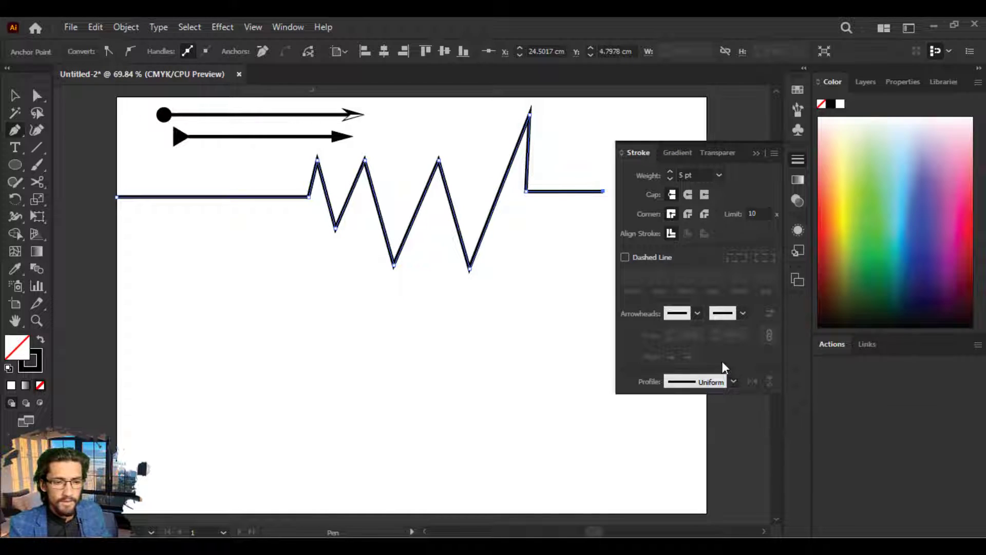
Step: Give the zigzag path the feathered start arrowhead Arrow 20 and the open end arrowhead Arrow 13
left_click(672, 312)
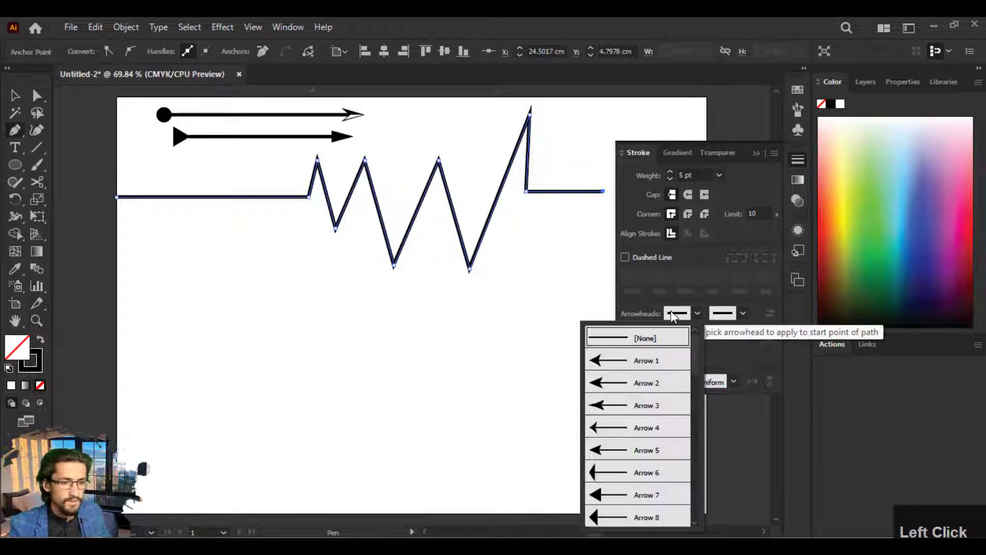
scroll(617, 434, "down", 3)
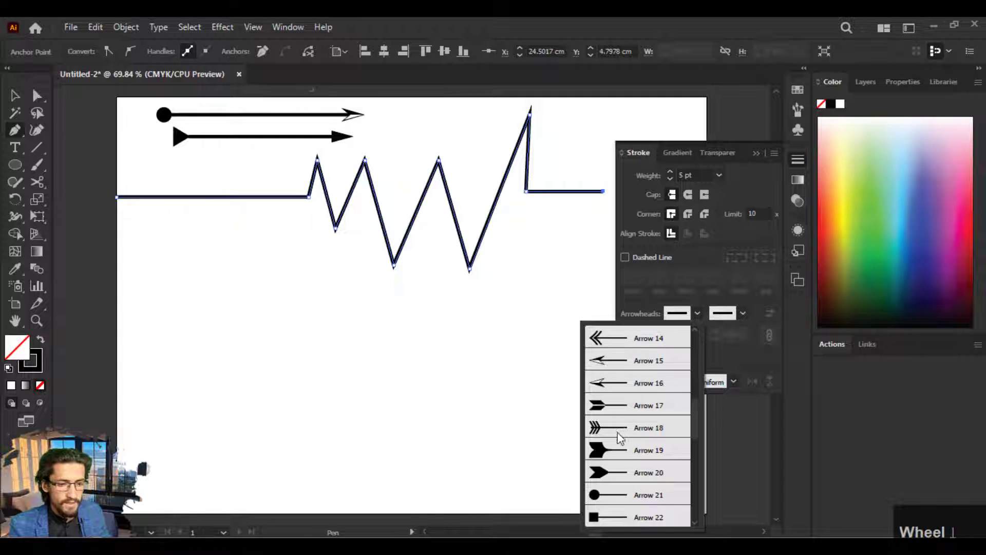
left_click(605, 475)
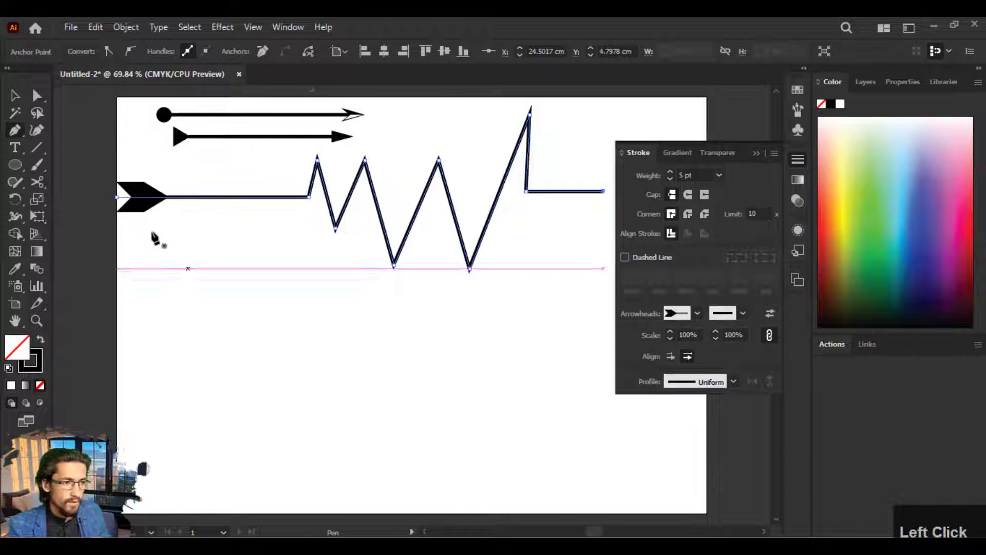
left_click(723, 313)
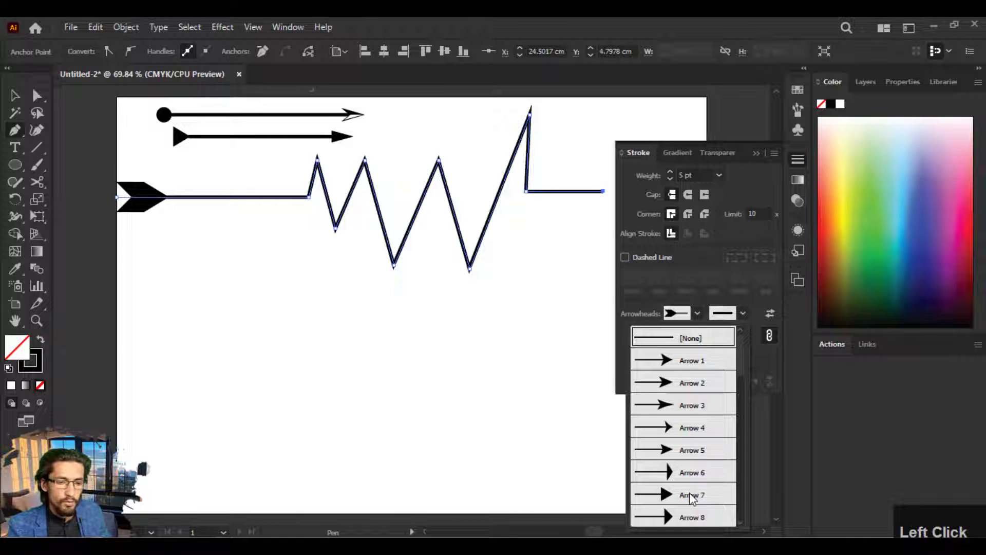
scroll(692, 497, "down", 10)
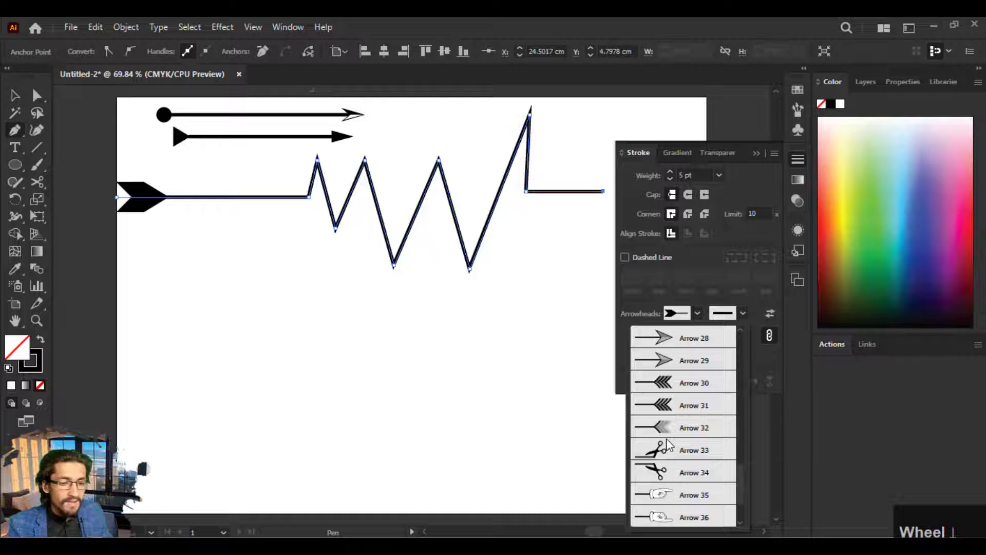
scroll(677, 452, "up", 4)
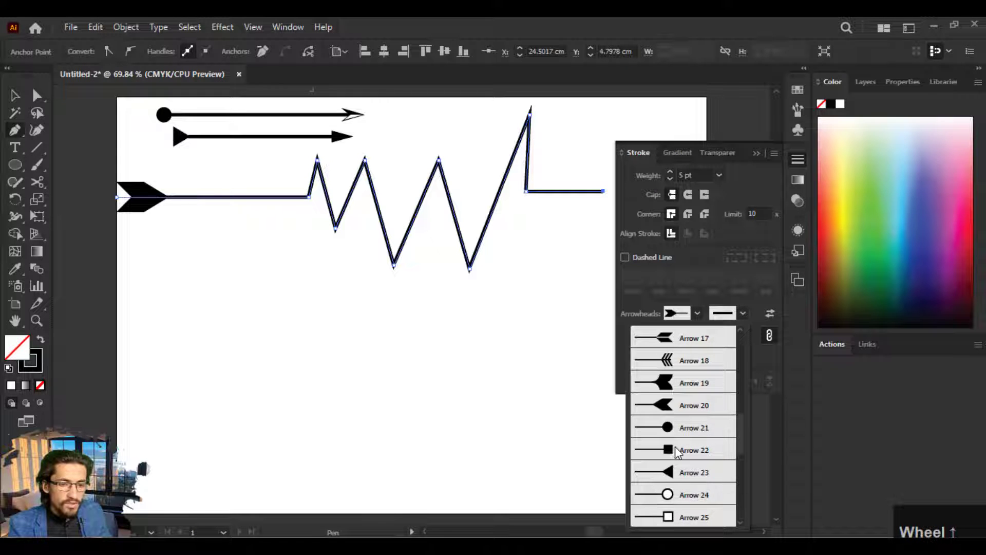
scroll(678, 437, "up", 3)
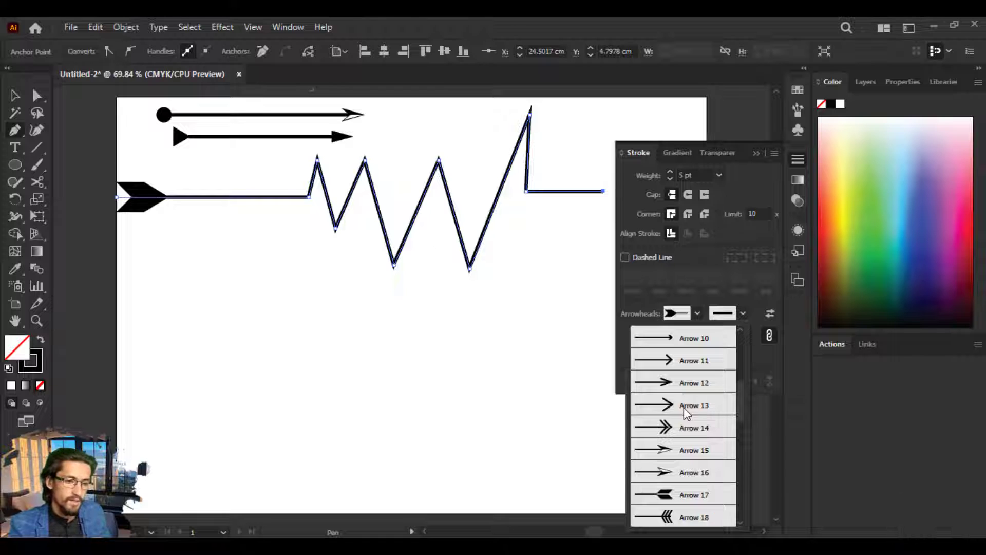
left_click(685, 409)
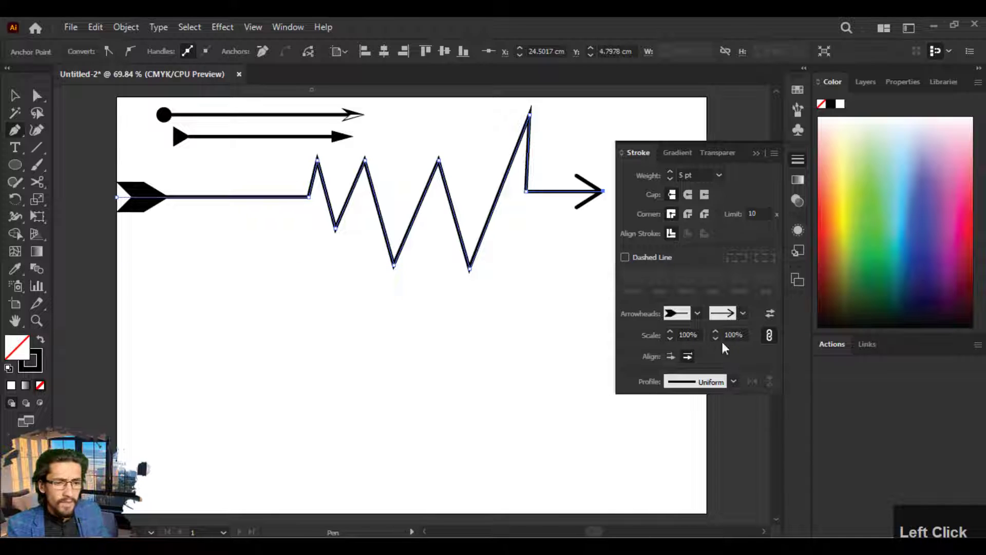
Step: Reduce the zigzag path's linked start and end arrowhead scales to 46% and deselect it
left_click(683, 337)
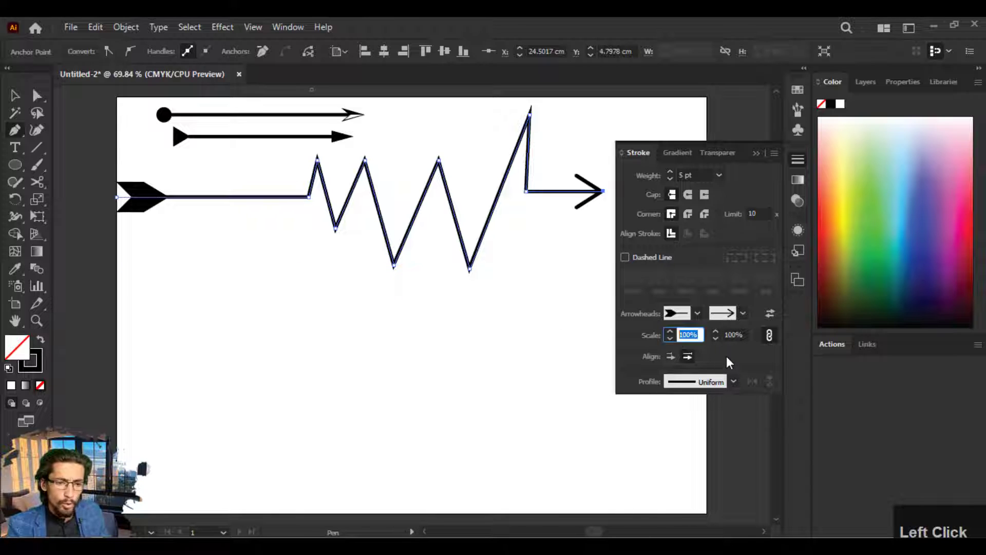
scroll(701, 334, "down", 14)
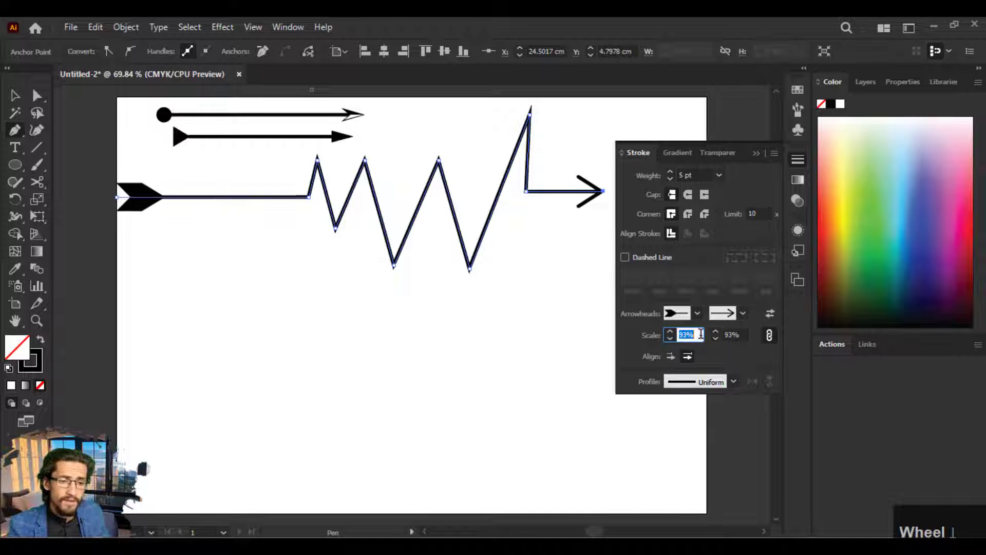
scroll(701, 335, "down", 20)
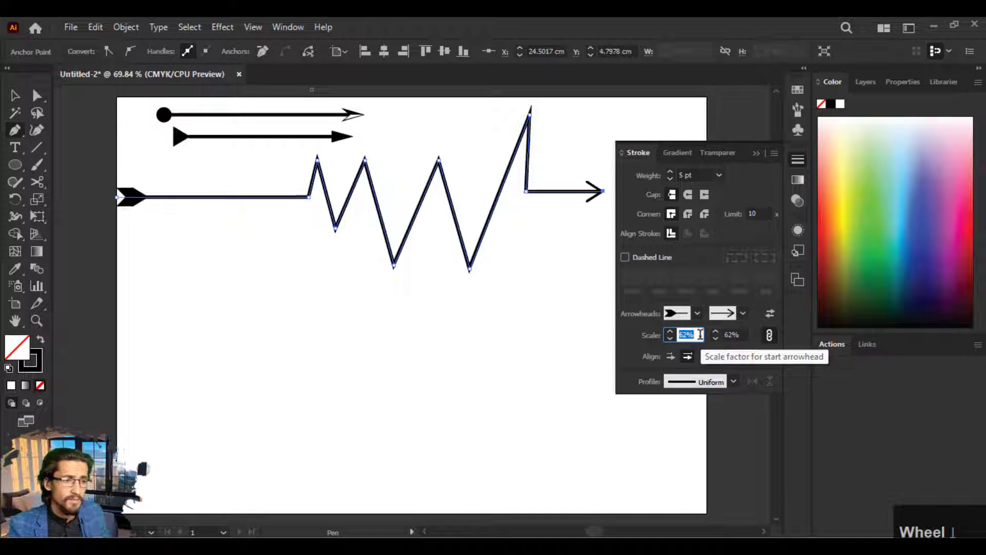
scroll(700, 334, "down", 7)
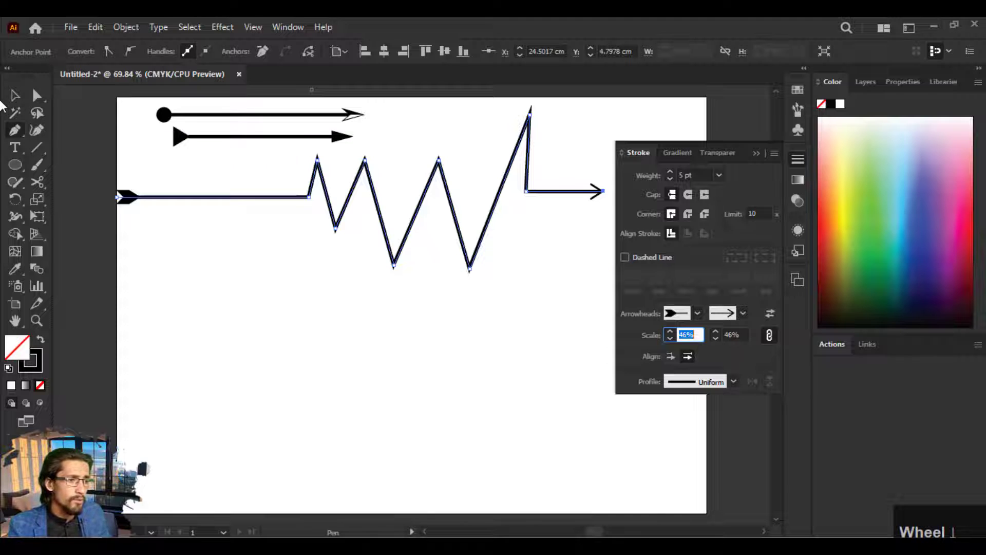
left_click(12, 98)
left_click(273, 293)
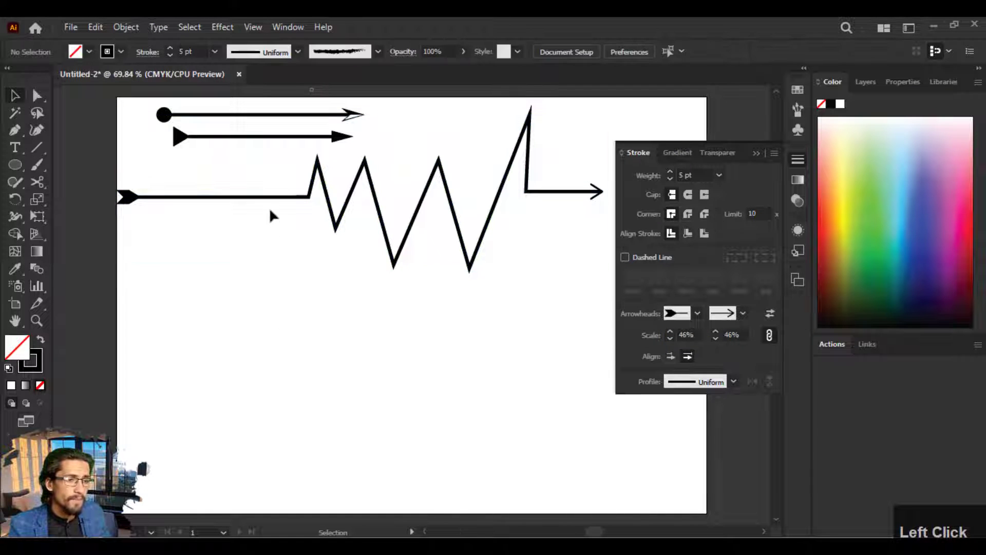
Step: Move the zigzag arrow right and slightly up so its tail lines up with the first arrow's start, and deselect it
left_click_drag(281, 198, 304, 177)
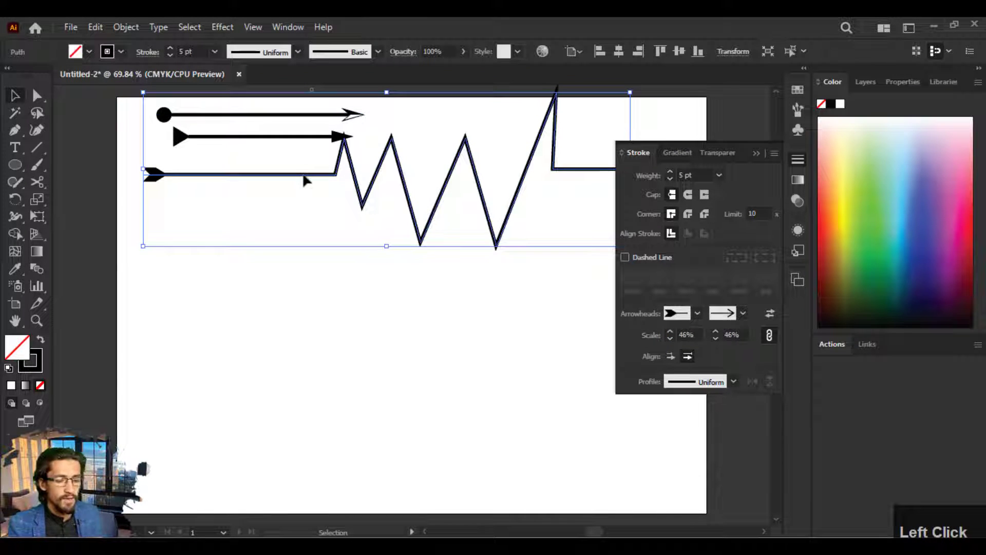
key("Down")
key("Down")
key("Down")
key("Down")
key("Down")
key("Down")
key("Down")
key("Down")
key("Right")
key("Right")
key("Right")
key("Right")
key("Right")
key("Down")
key("Down")
key("Down")
key("Down")
key("Right")
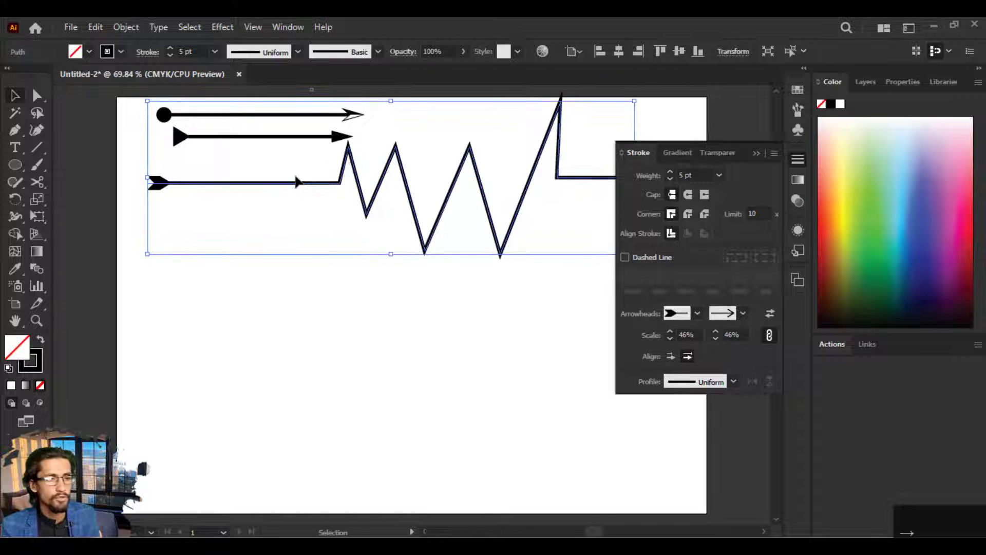
key("Right")
key("Right")
key("Right")
key("Right")
key("Right")
key("Right")
key("Right")
key("Right")
key("Right")
key("Right")
key("Right")
key("Right")
key("Right")
key("Right")
key("Down")
key("Down")
key("Down")
key("Down")
key("Down")
key("Down")
key("Down")
key("Down")
key("Down")
key("Down")
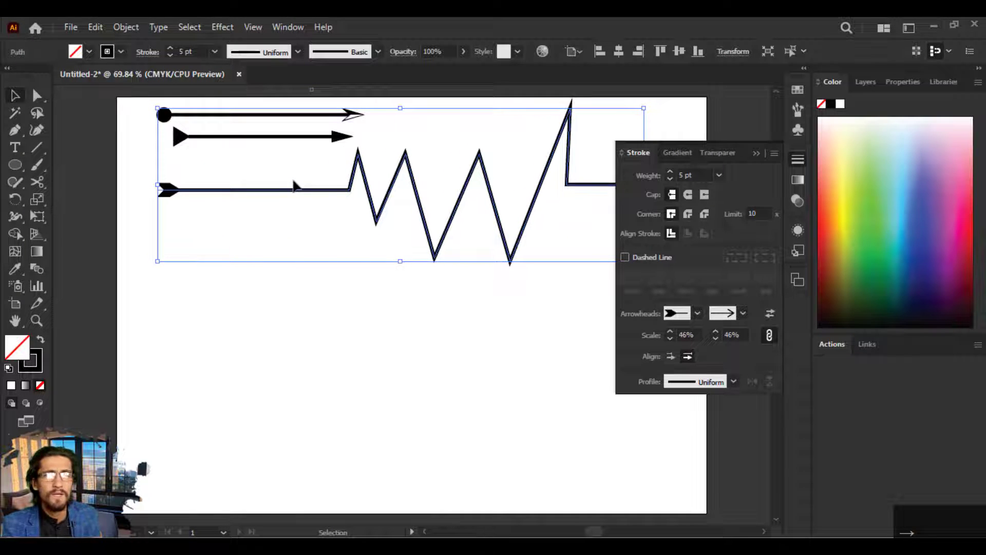
left_click(298, 353)
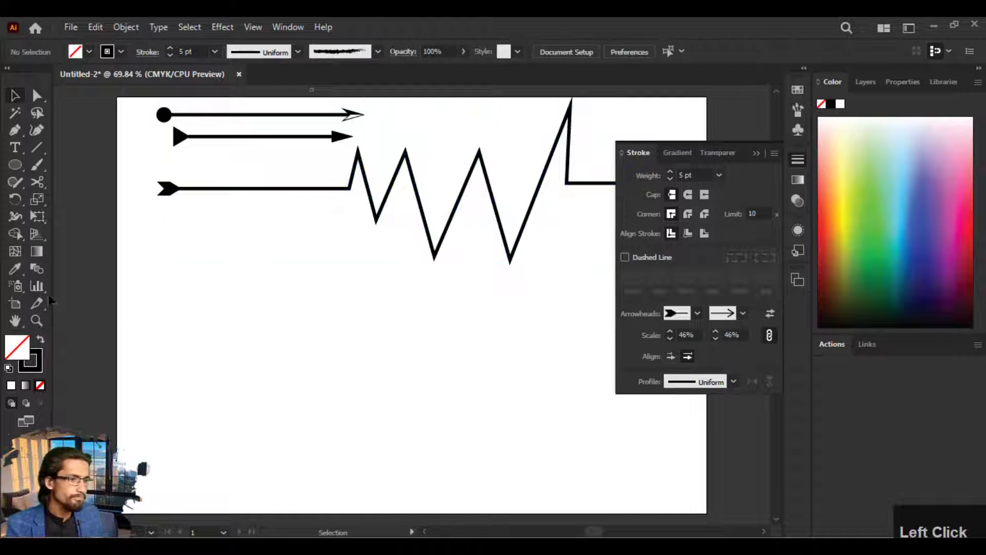
Step: Draw an open sideways U-shaped curve about 9 cm wide below the zigzag arrow's tail with the Pen tool, with both ends facing left
key("p")
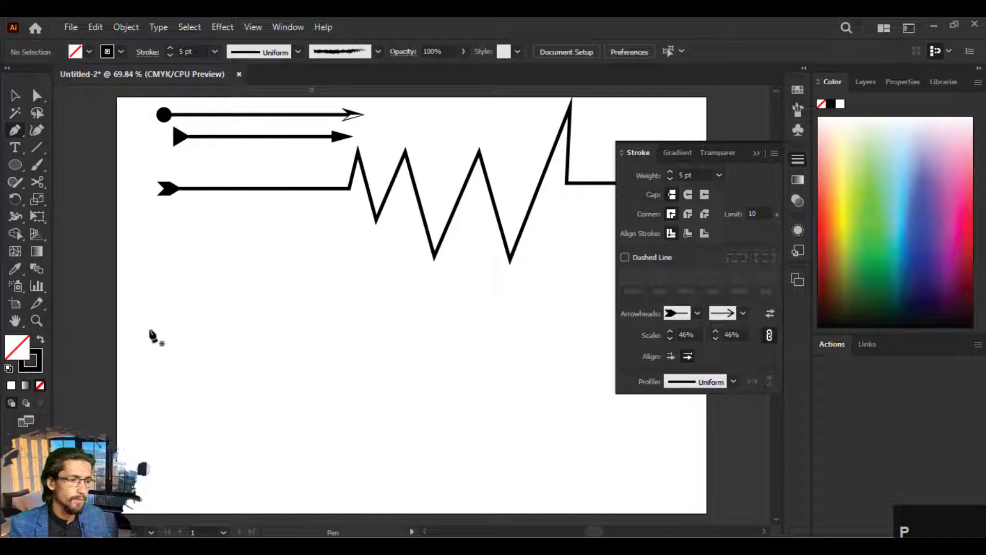
left_click(157, 269)
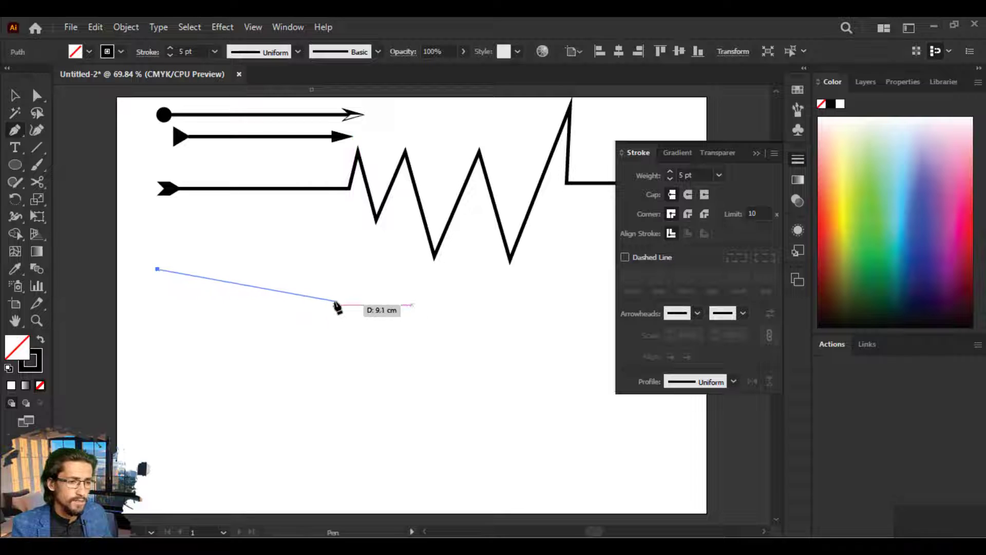
left_click_drag(343, 309, 373, 363)
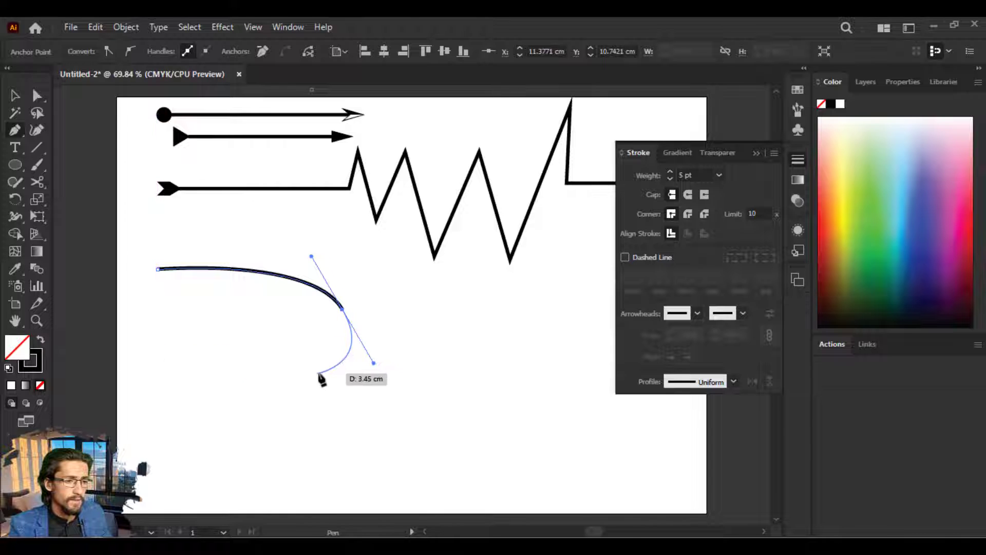
left_click_drag(319, 373, 206, 386)
key("ctrl+z")
left_click(155, 364)
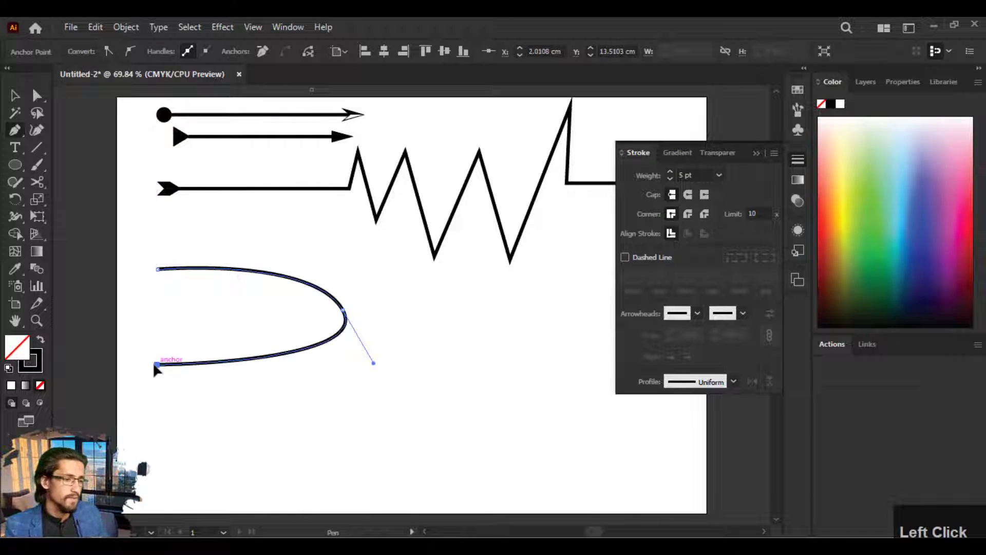
left_click_drag(155, 364, 67, 214)
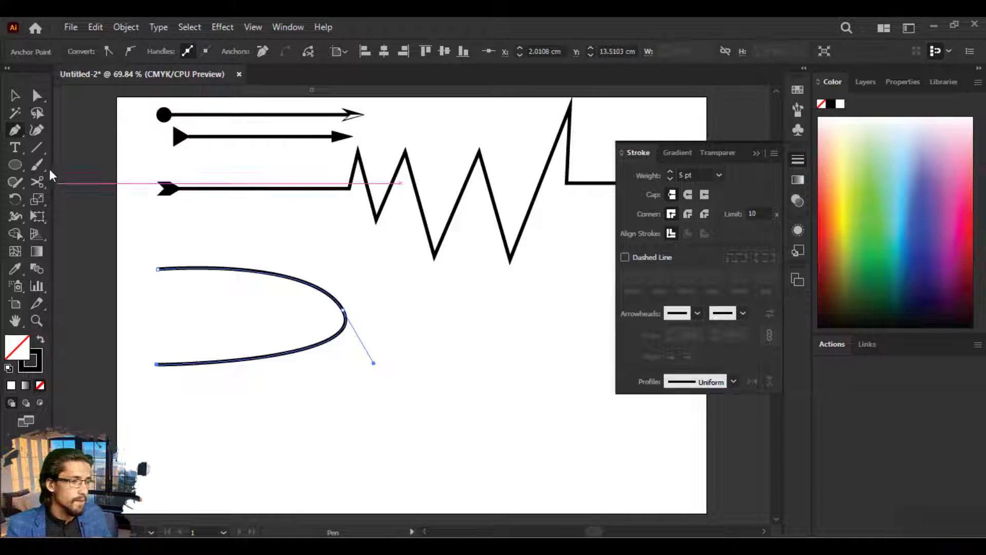
Step: Give the U-shaped curve the grey feathered start arrowhead Arrow 32 and a double-chevron end arrowhead, and deselect it
left_click(666, 313)
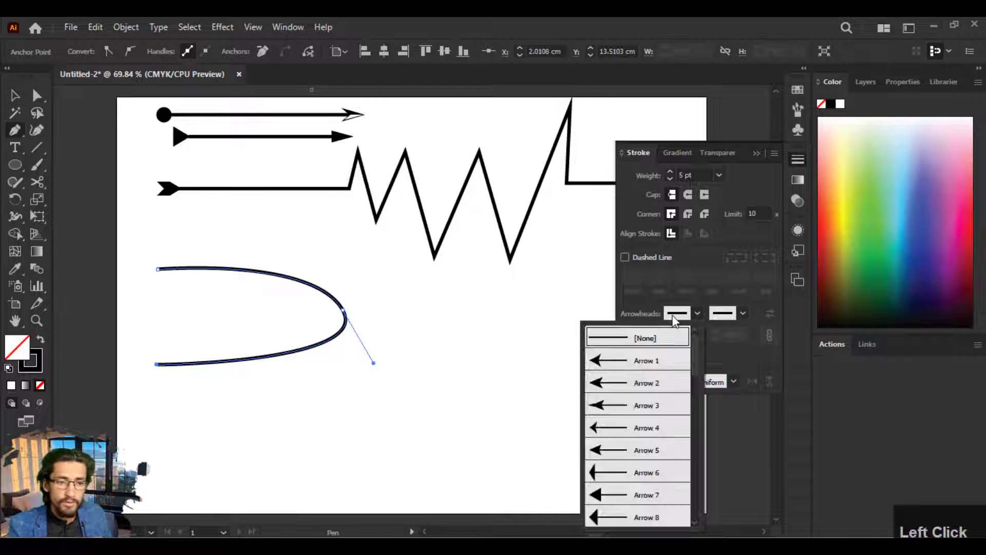
scroll(629, 384, "down", 6)
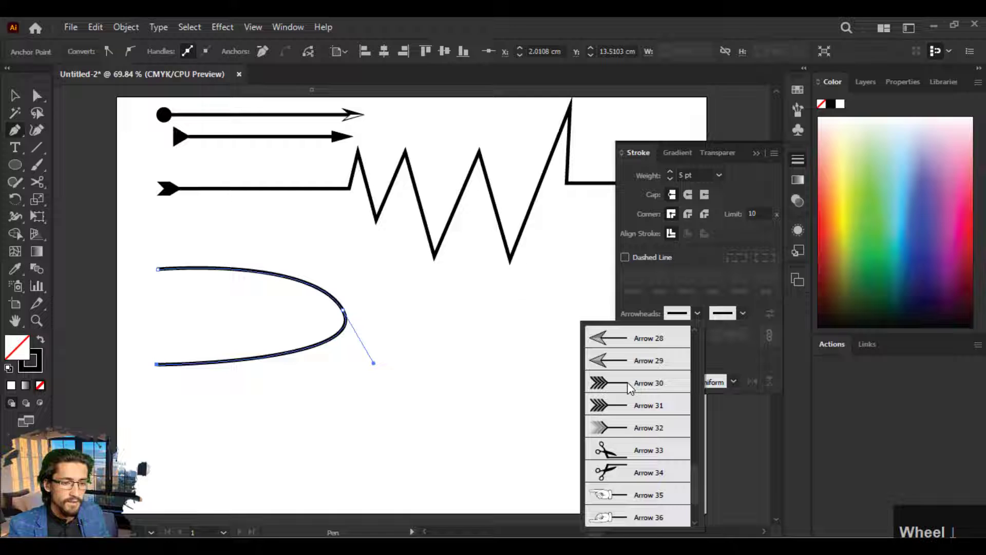
left_click(646, 425)
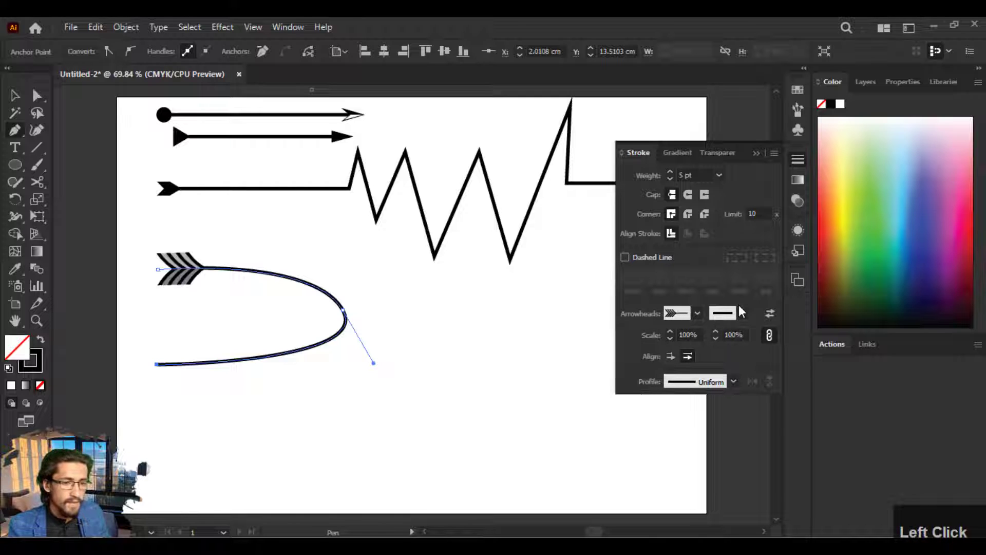
left_click(725, 313)
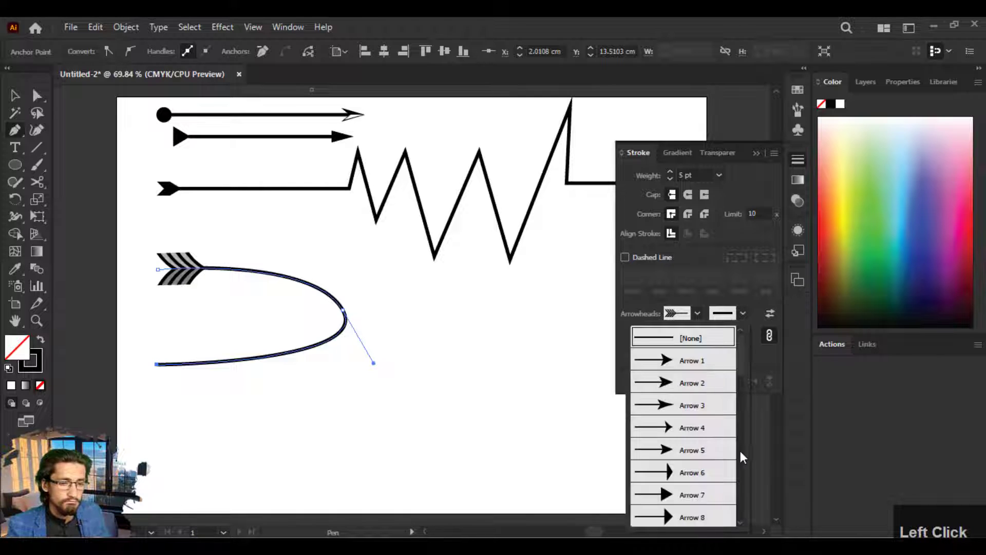
scroll(682, 467, "down", 10)
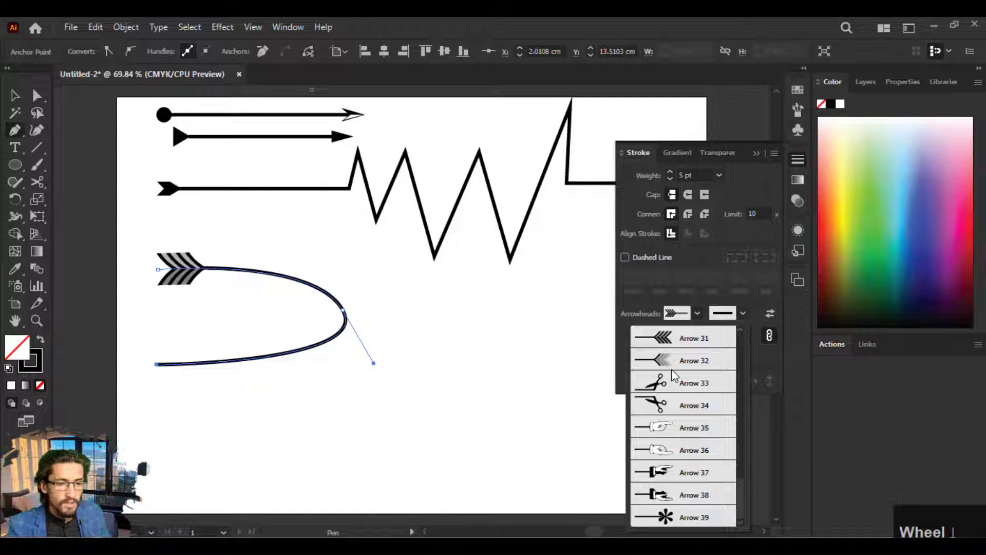
scroll(682, 406, "up", 8)
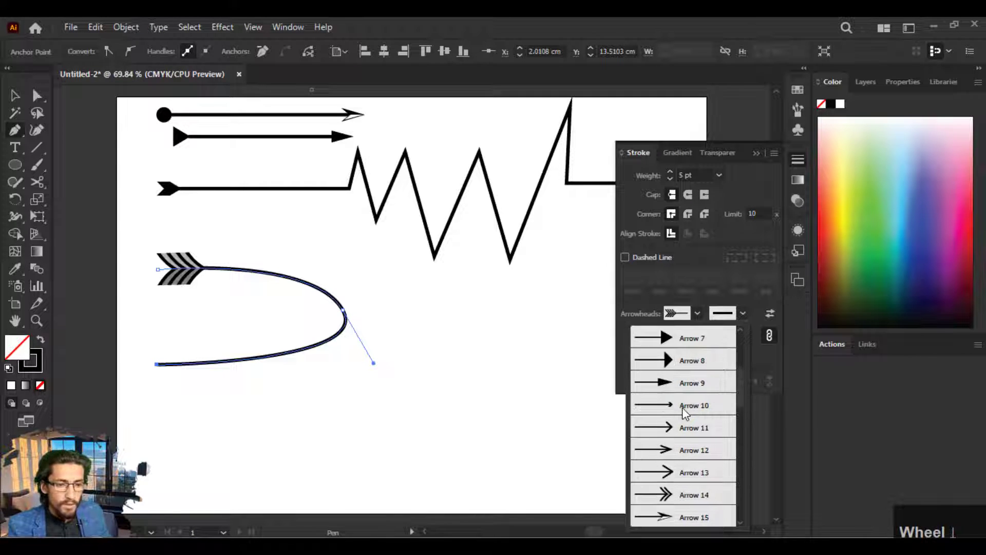
scroll(683, 406, "down", 2)
left_click(661, 338)
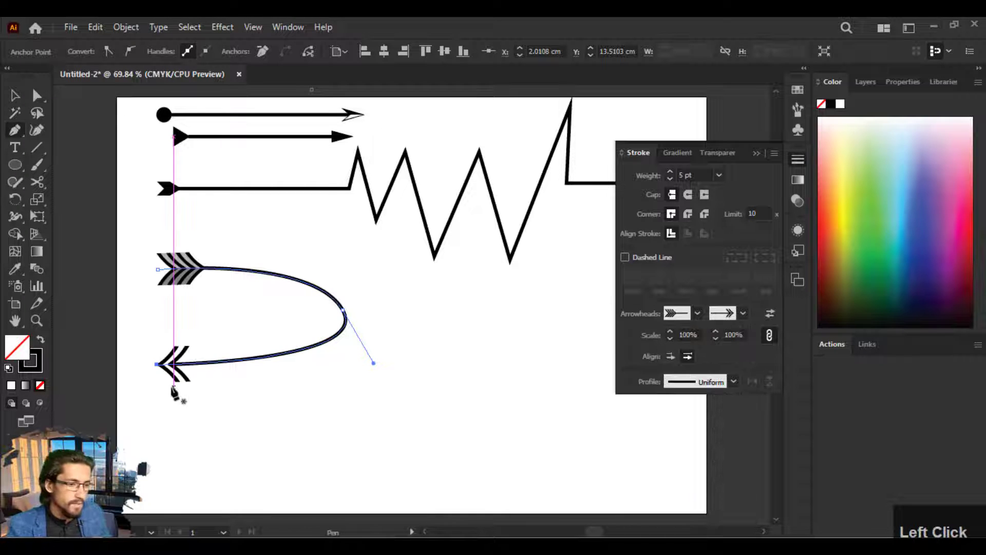
left_click(7, 94)
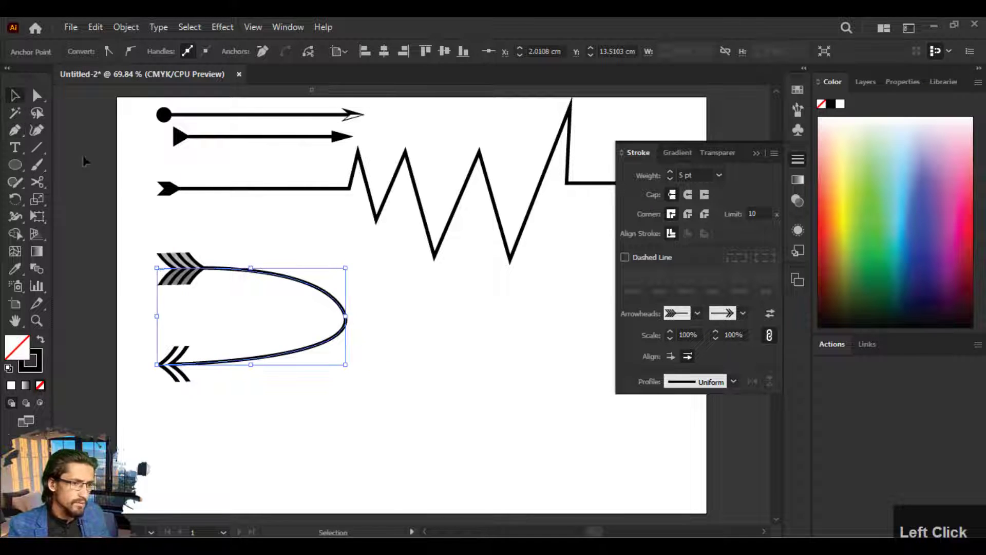
left_click(401, 356)
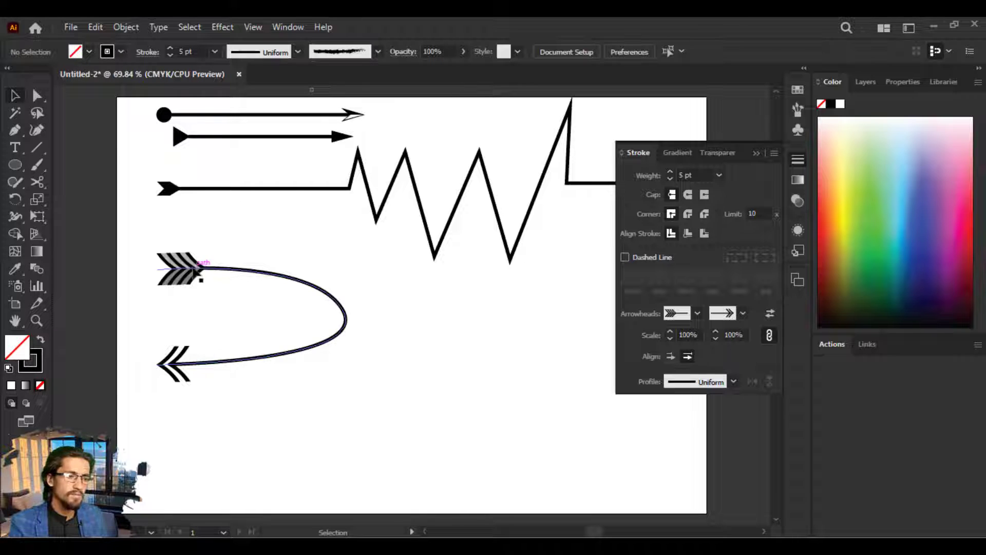
Step: Set the U-shaped curve's arrowhead alignment so the tips extend beyond the ends of the path
left_click(196, 272)
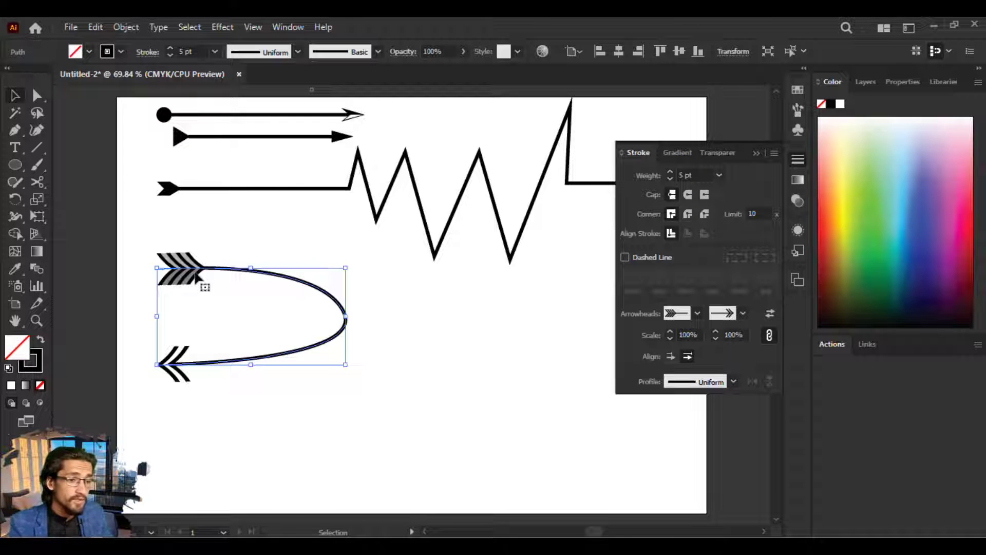
left_click(406, 415)
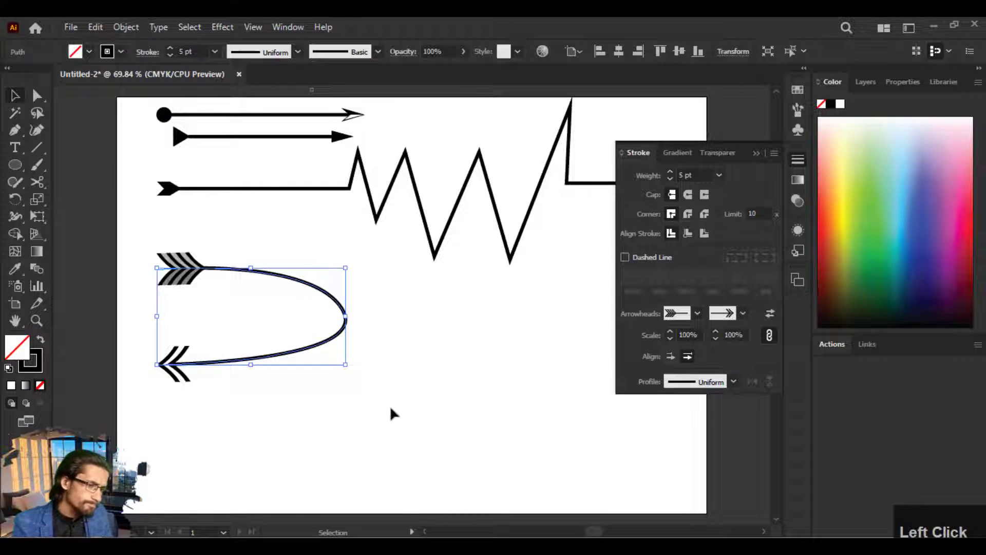
left_click(197, 279)
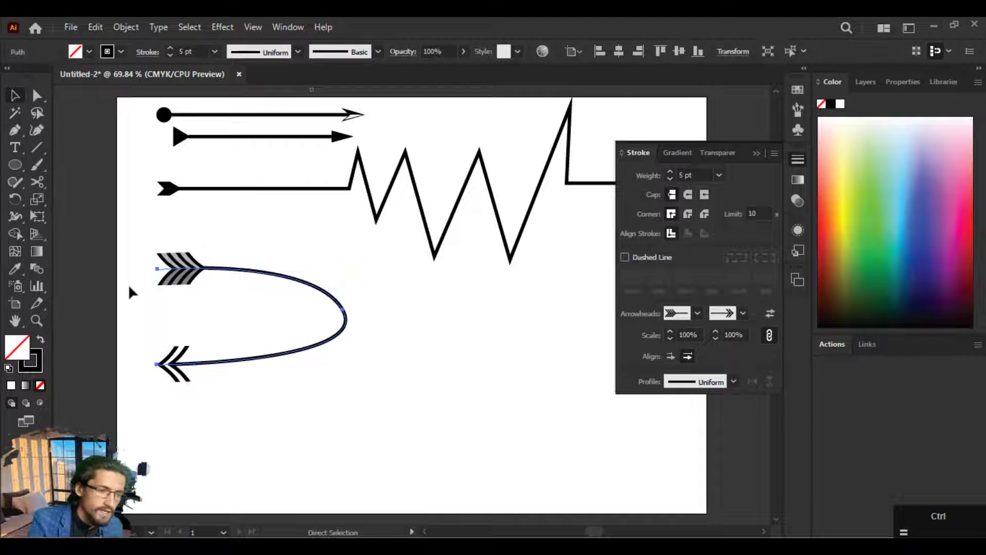
key("ctrl+=")
key("ctrl+=")
key("ctrl+=")
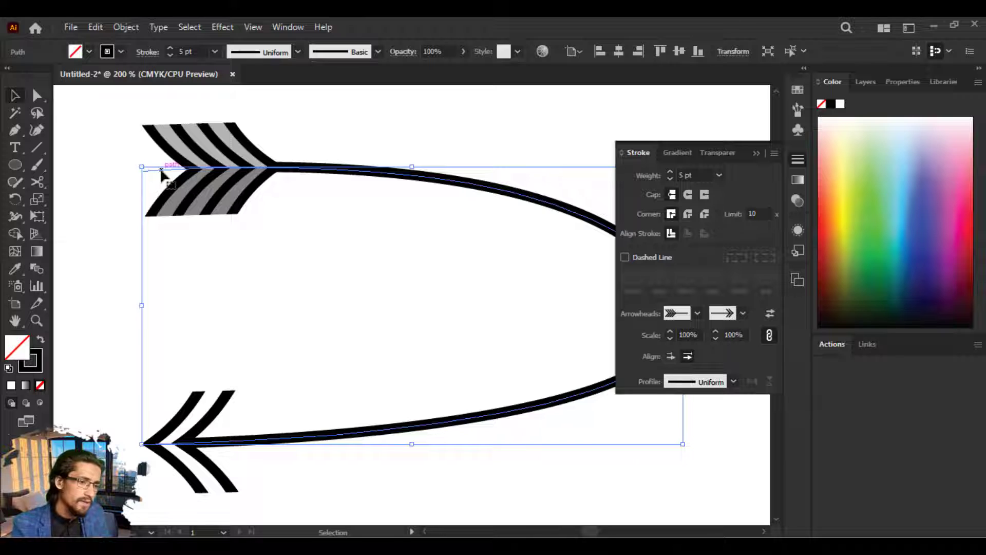
left_click(40, 97)
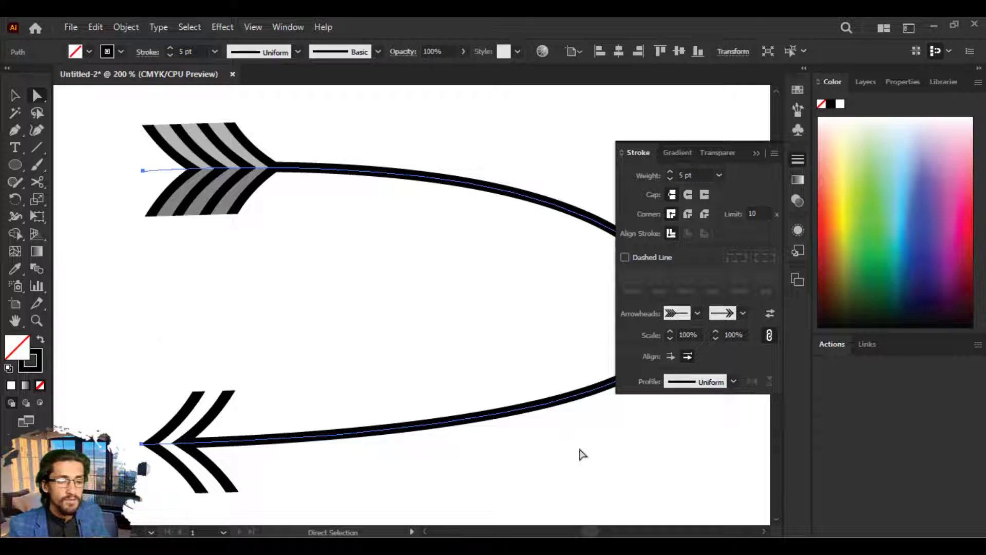
left_click(670, 356)
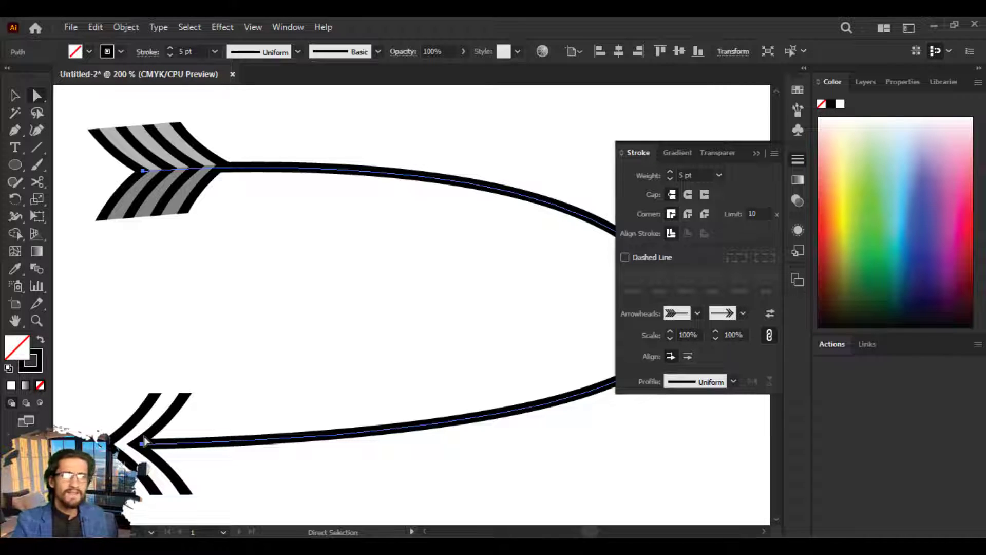
scroll(145, 441, "up", 1)
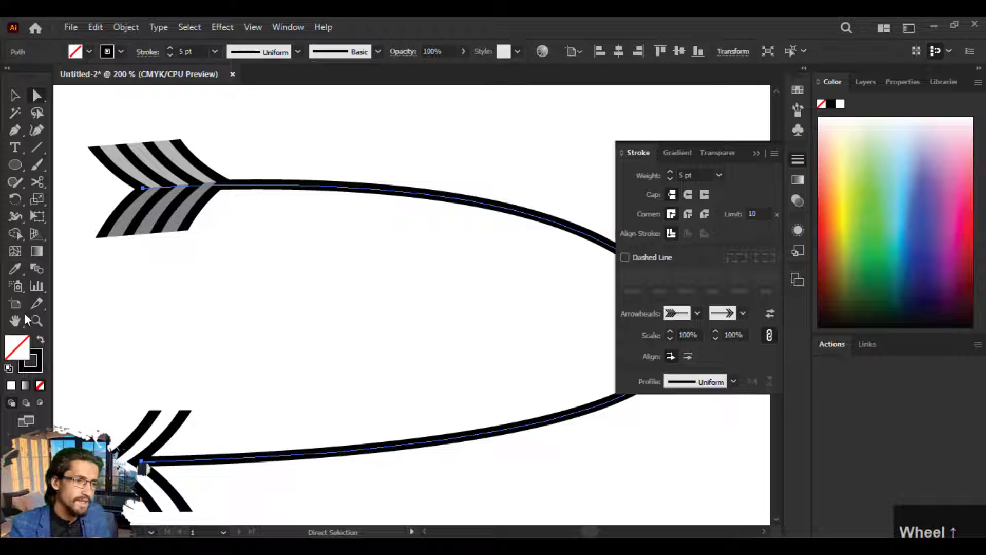
Step: Set the zigzag arrow's arrowheads to extend beyond its path ends as well, and deselect it
left_click(15, 95)
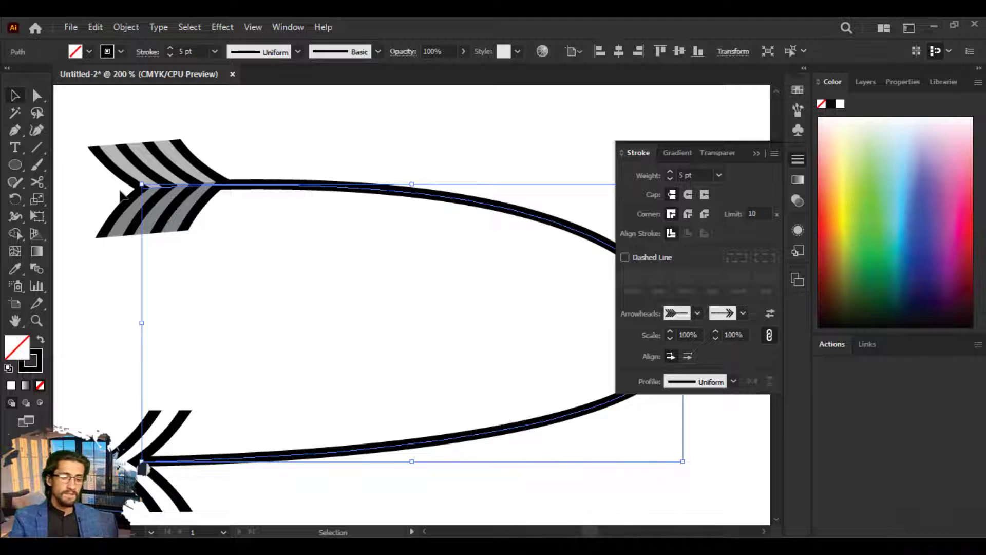
key("ctrl+minus")
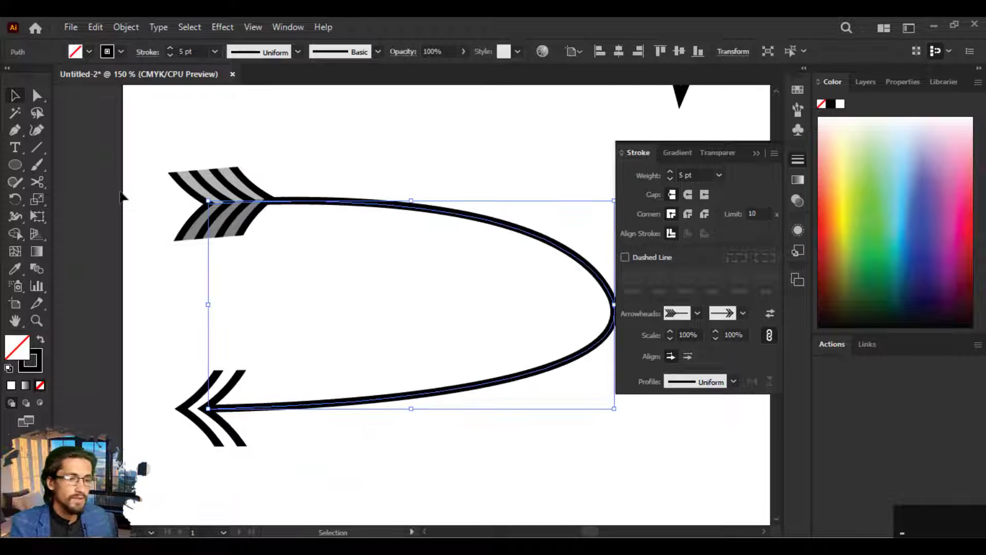
scroll(123, 196, "up", 3)
scroll(220, 267, "up", 5)
left_click(242, 230)
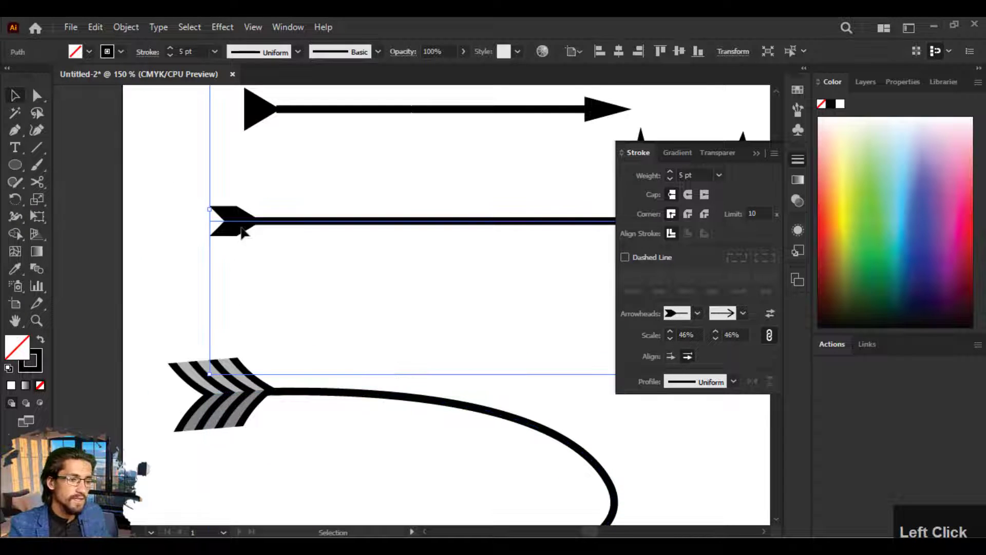
left_click(673, 356)
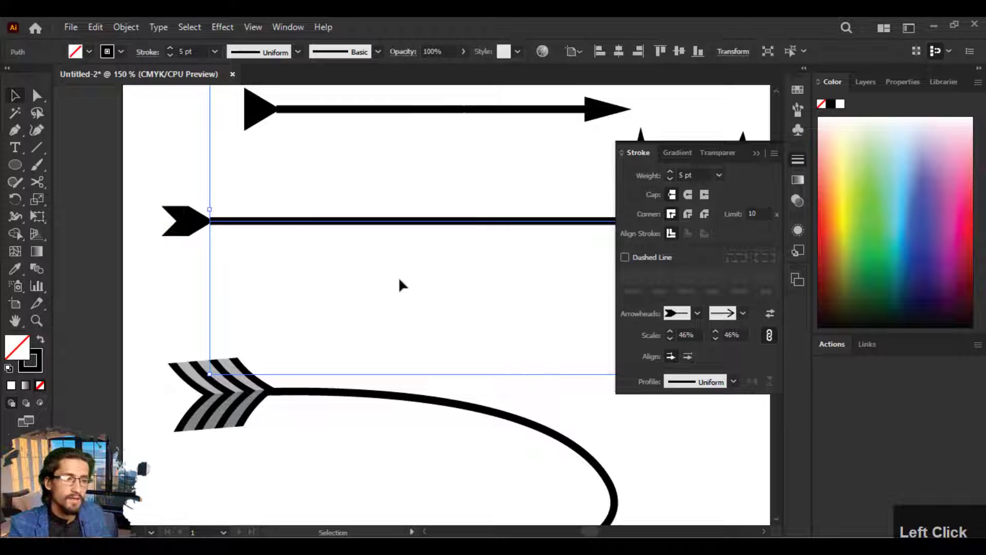
left_click(341, 189)
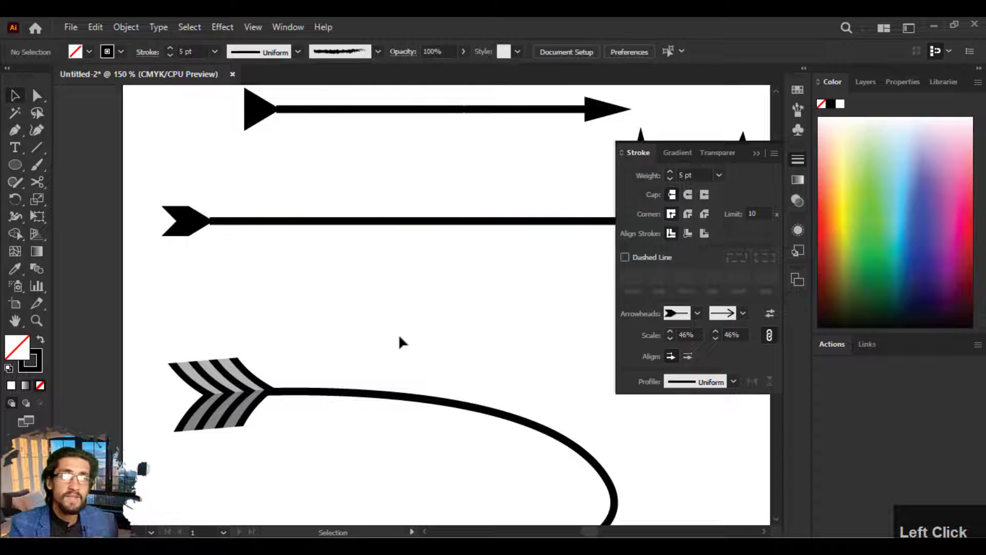
Step: Move the U-shaped arrow straight up, closer to the zigzag arrow, and fit the artboard in the window
scroll(402, 339, "up", 5)
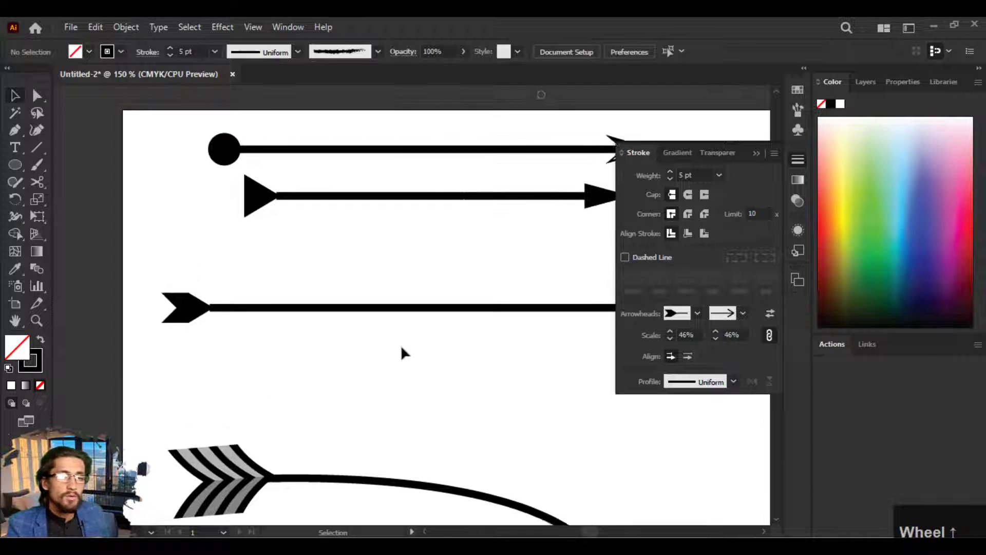
scroll(365, 379, "down", 7)
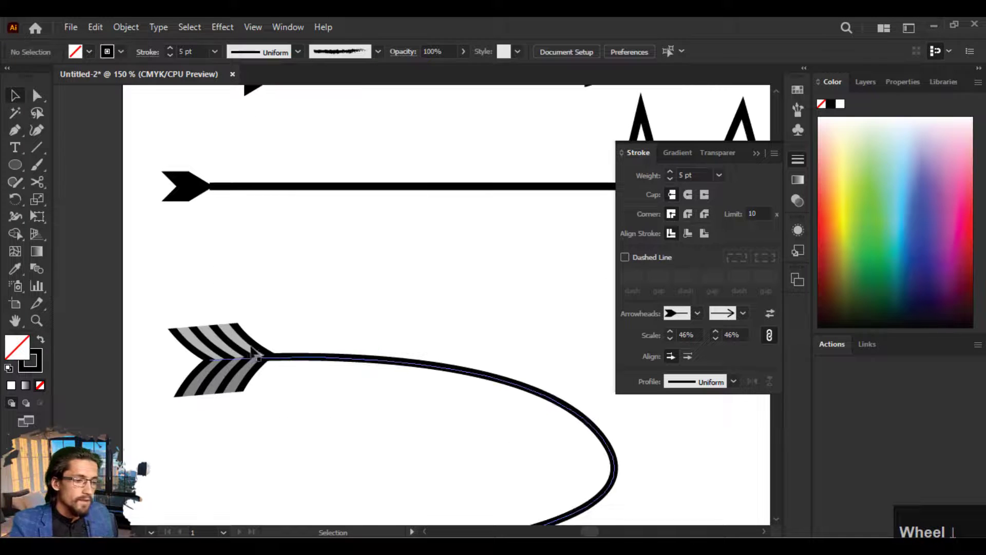
left_click_drag(244, 332, 243, 272)
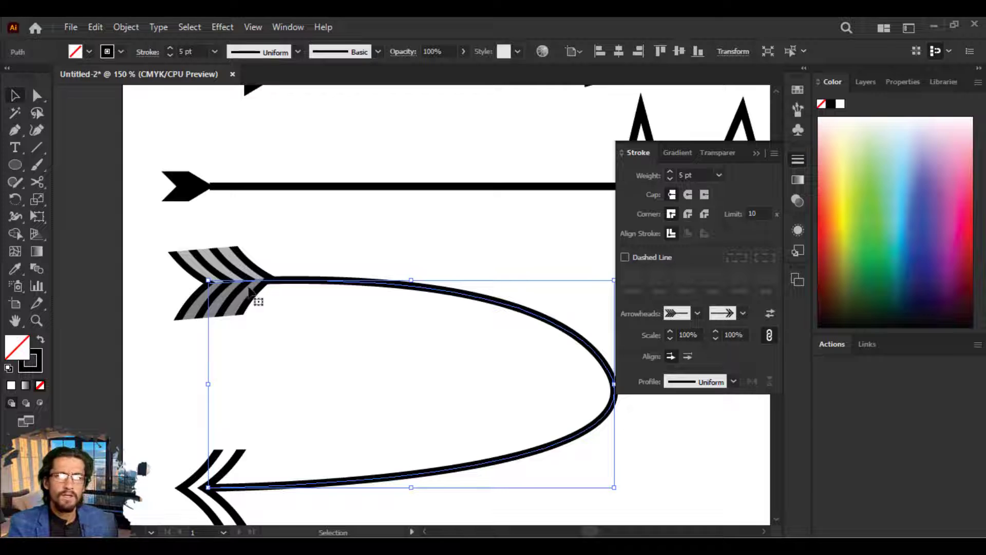
left_click_drag(352, 264, 117, 271)
key("ctrl+0")
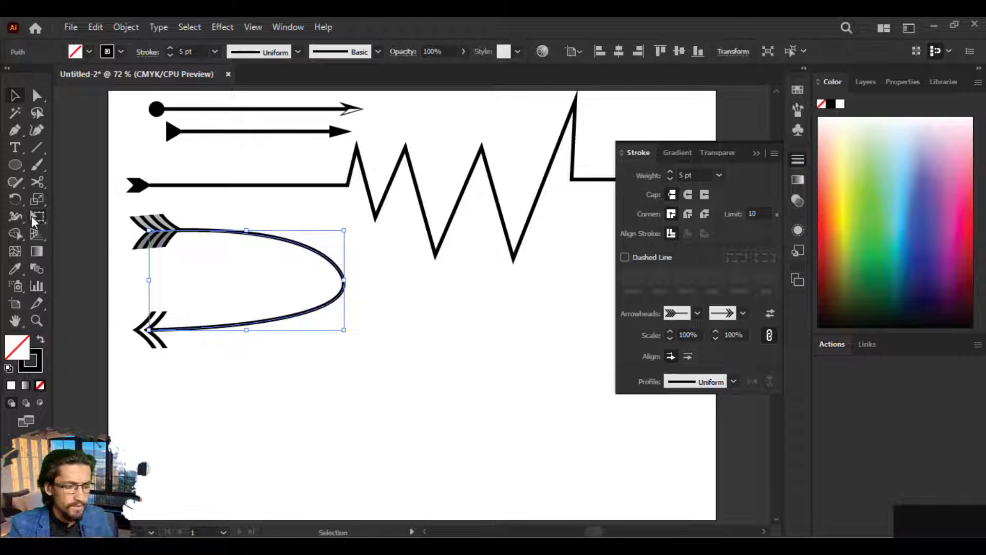
Step: Draw an open wavy path below the U-shaped arrow with the Pen tool: an arch, a shallow dip and a rising right end
key("p")
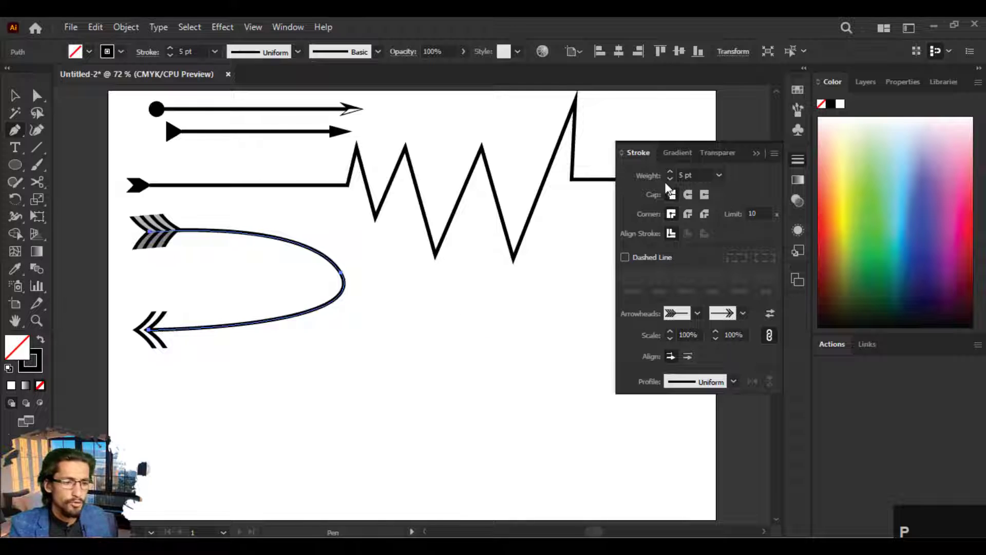
left_click(140, 395)
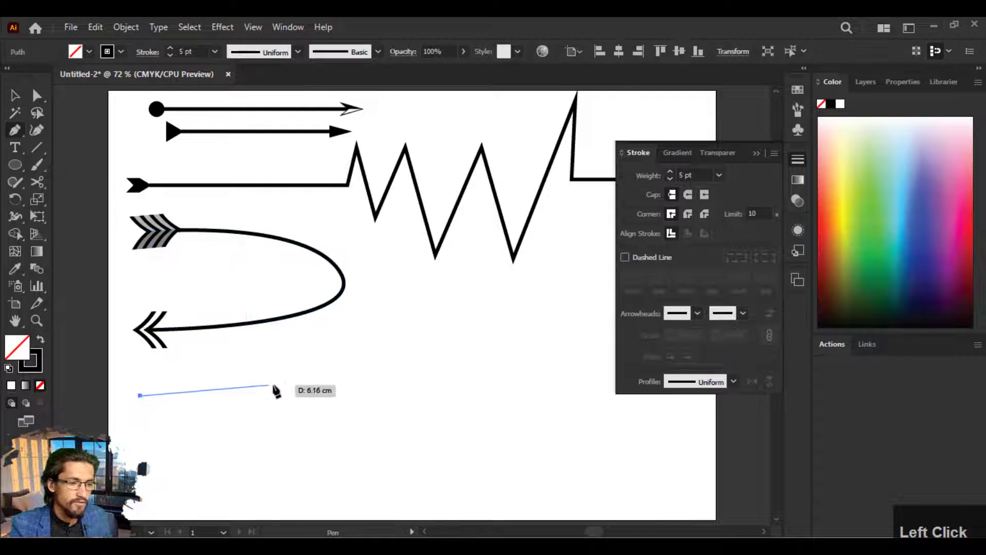
mouse_move(297, 353)
left_mouse_down()
mouse_move(390, 392)
mouse_move(458, 402)
mouse_move(372, 401)
mouse_move(365, 398)
mouse_move(403, 396)
mouse_move(439, 367)
mouse_move(464, 371)
mouse_move(457, 385)
left_mouse_up()
key("ctrl+z")
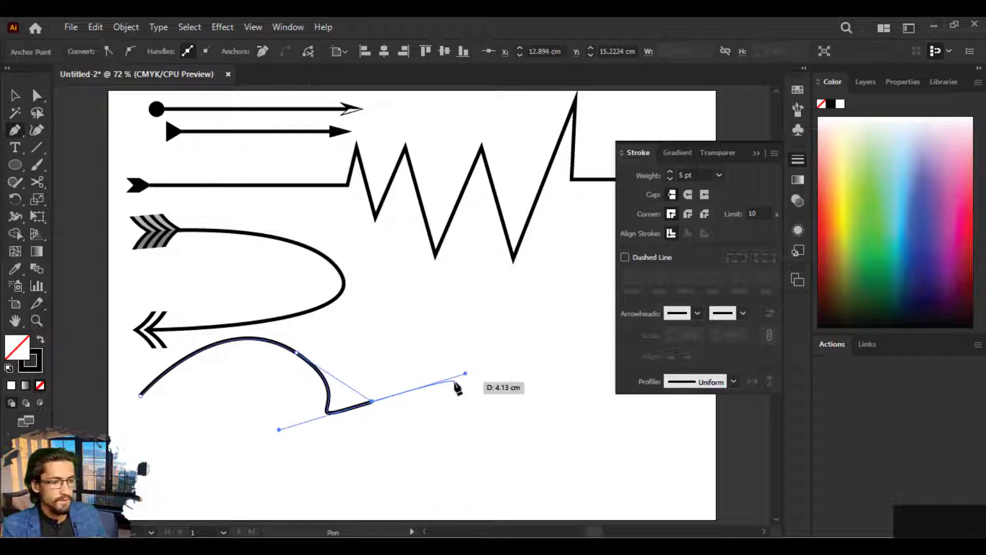
key("ctrl+z")
left_click(498, 329)
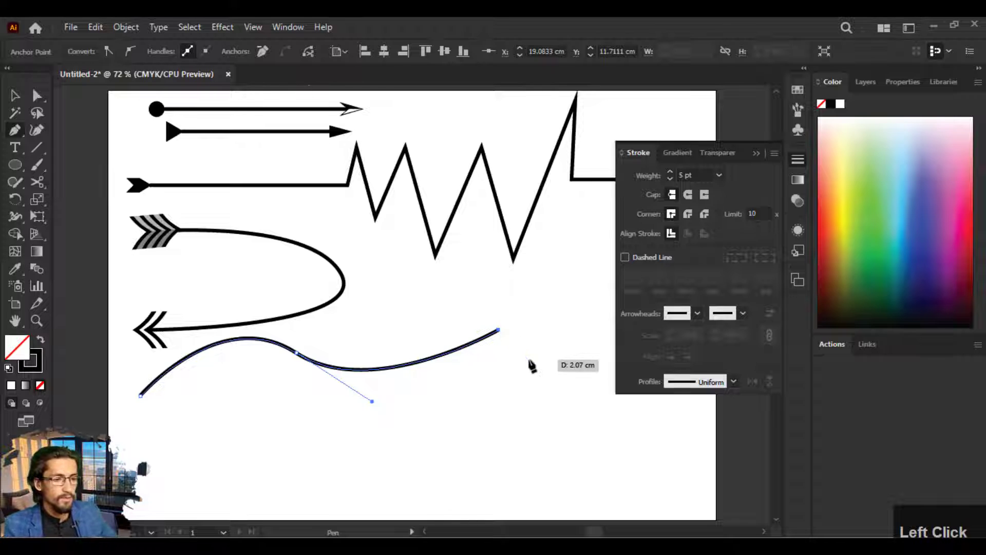
left_click(15, 96)
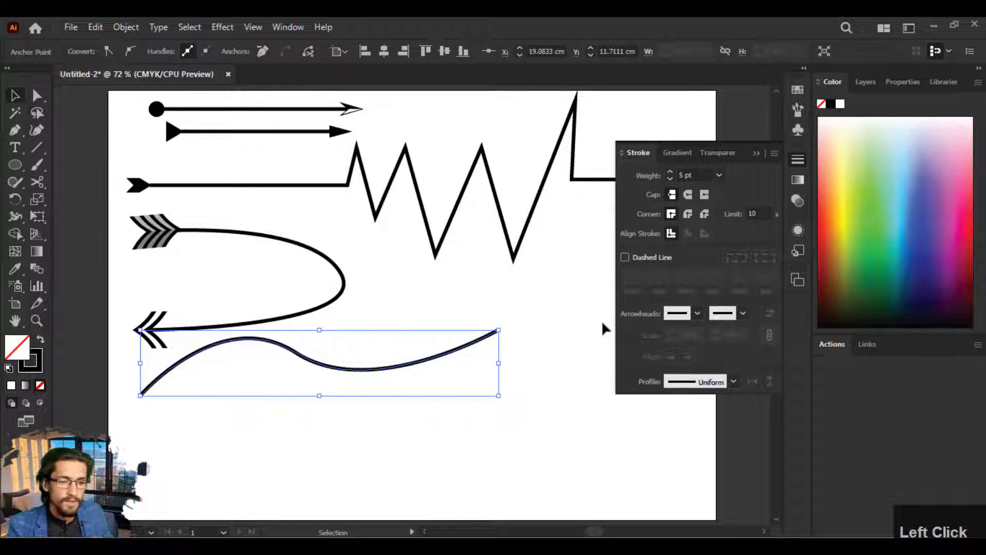
Step: Apply the asterisk arrowhead Arrow 39 to the start of the wavy path and set the arrowhead scale to 30%
left_click(696, 313)
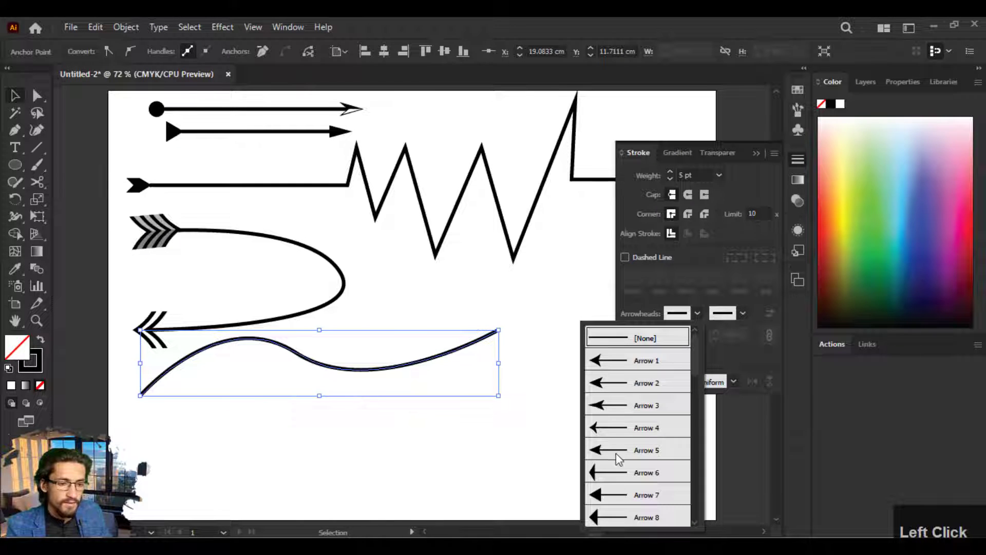
scroll(616, 454, "down", 10)
left_click(619, 515)
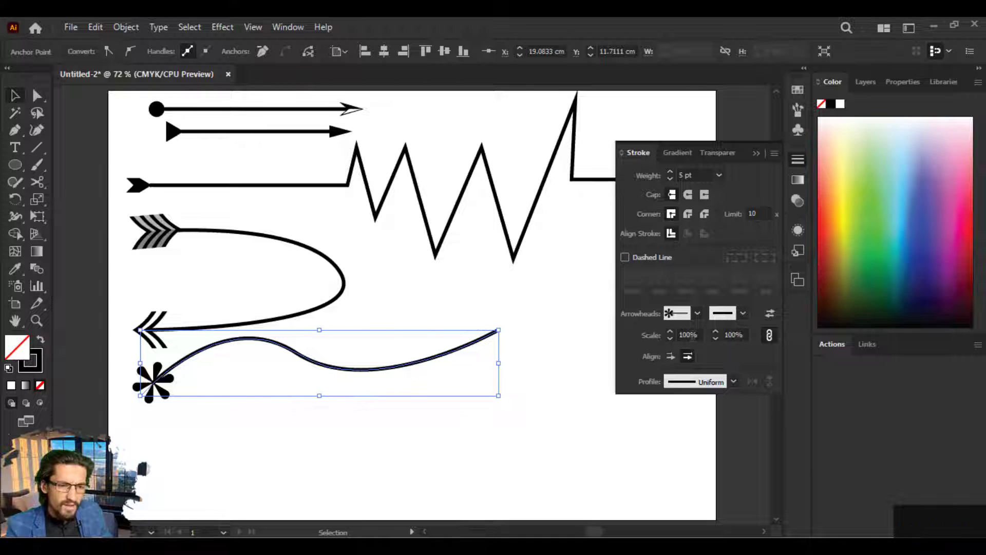
left_click(688, 335)
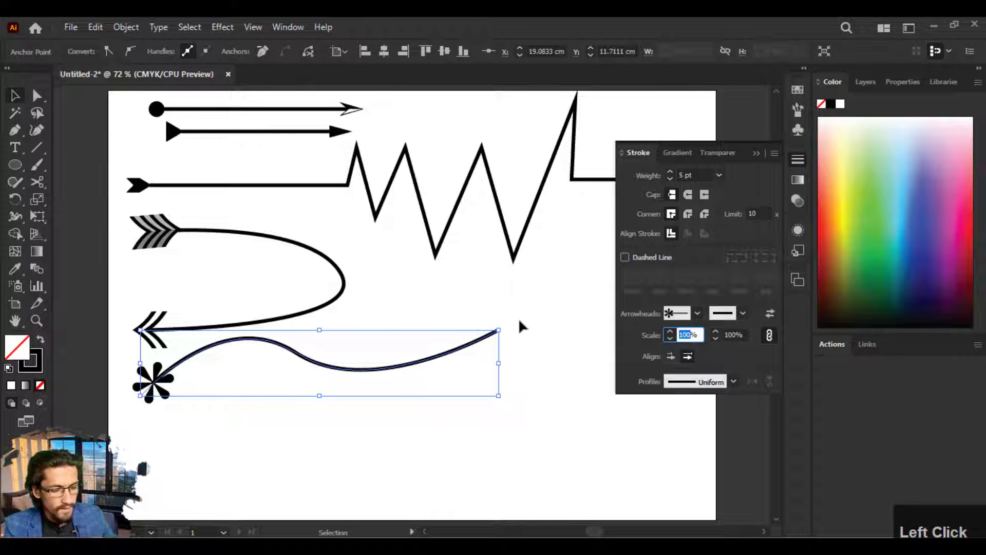
type("30")
key("Return")
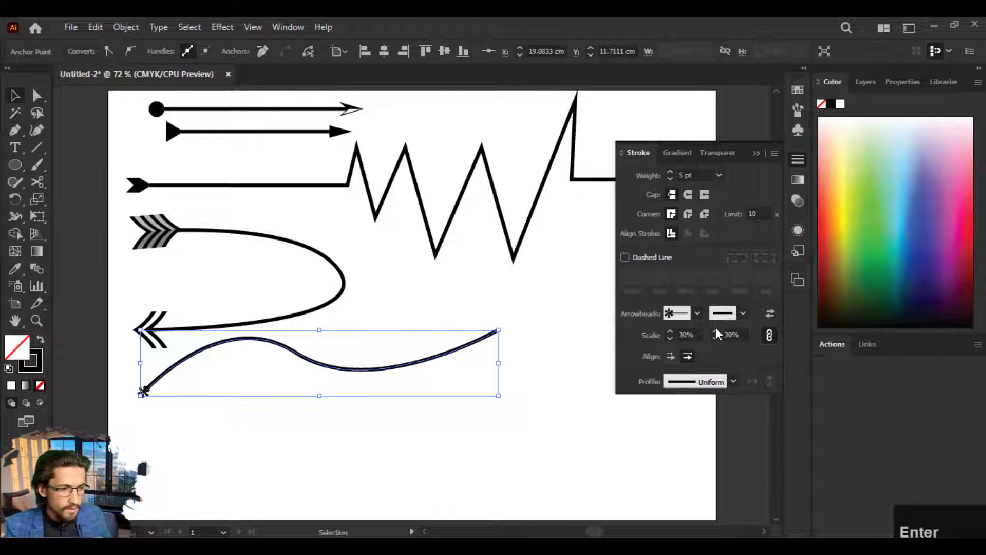
Step: Apply the double-chevron arrowhead Arrow 14 to the wavy path's end, scale both arrowheads to 54% and deselect the path
left_click(719, 312)
scroll(685, 470, "down", 5)
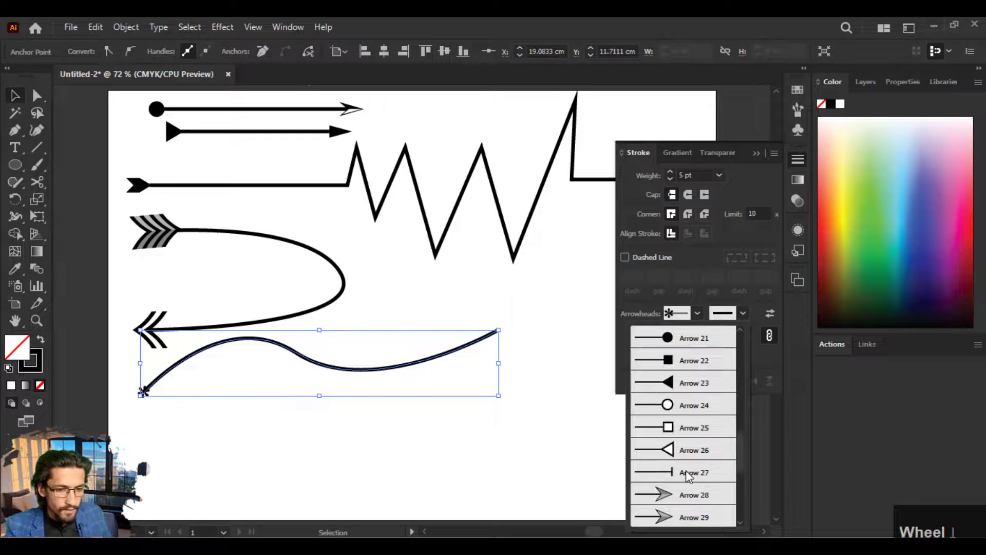
scroll(674, 421, "up", 2)
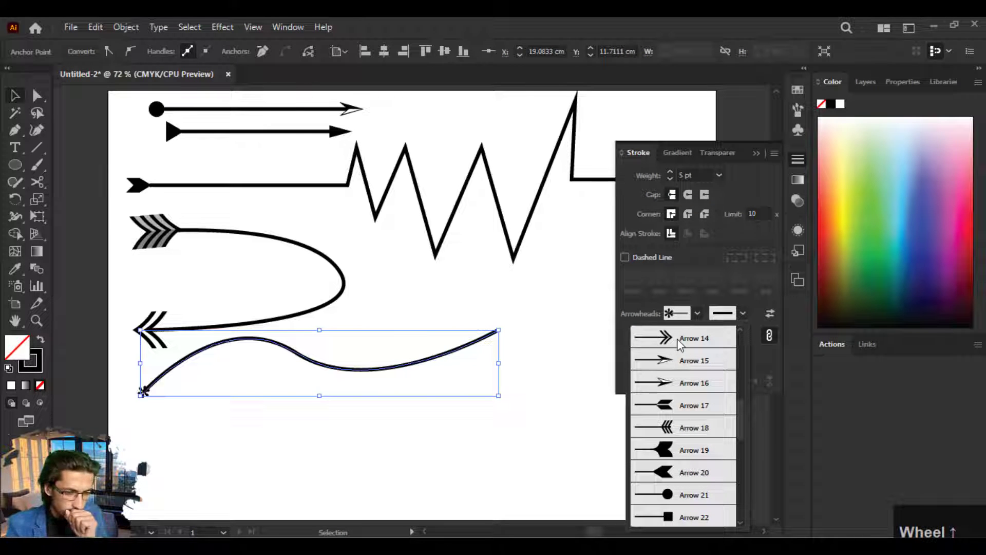
scroll(680, 343, "up", 3)
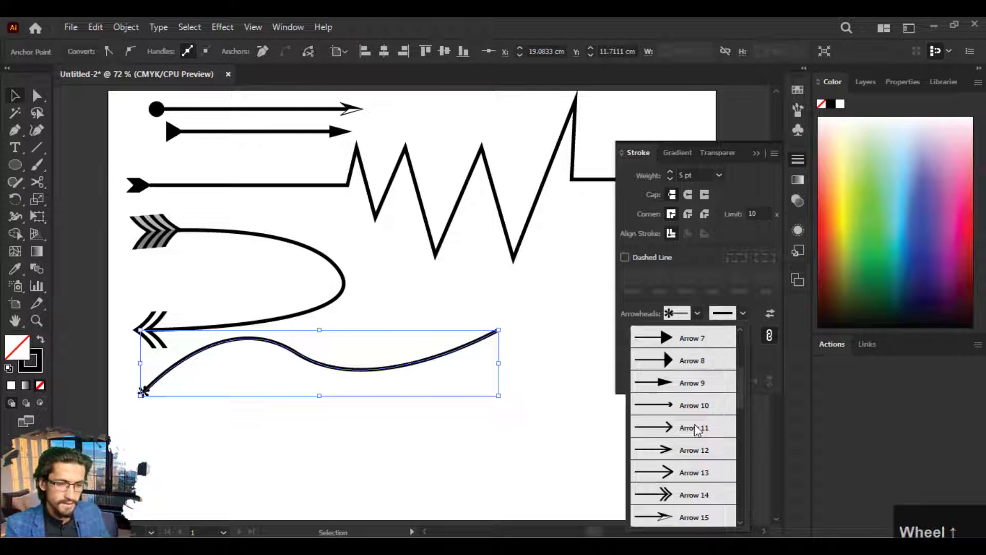
left_click(681, 507)
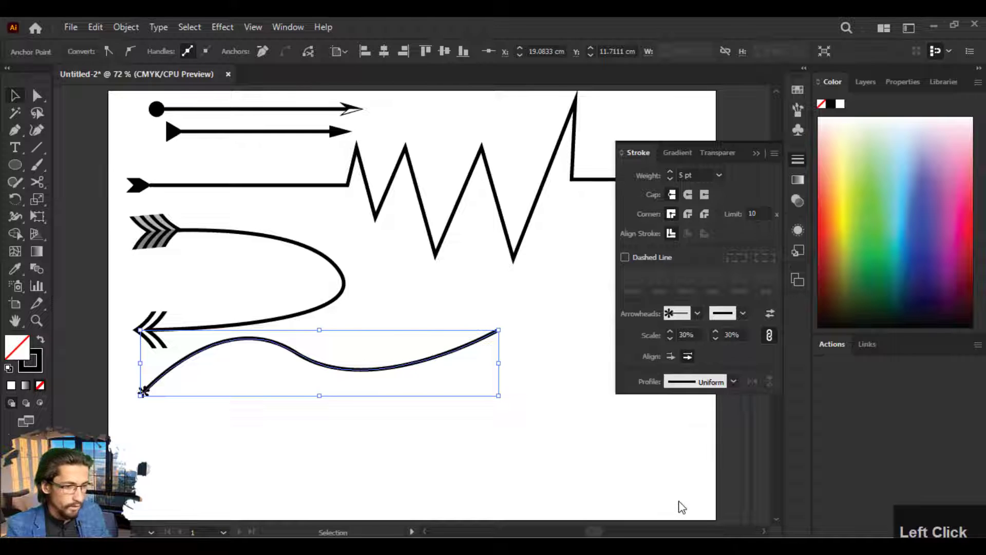
left_click(733, 334)
scroll(735, 334, "up", 16)
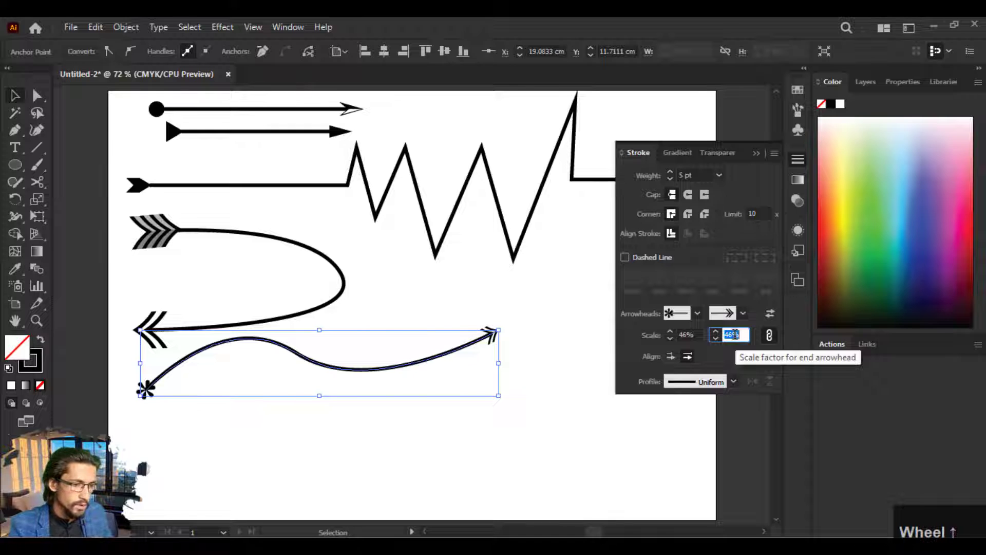
scroll(734, 334, "up", 8)
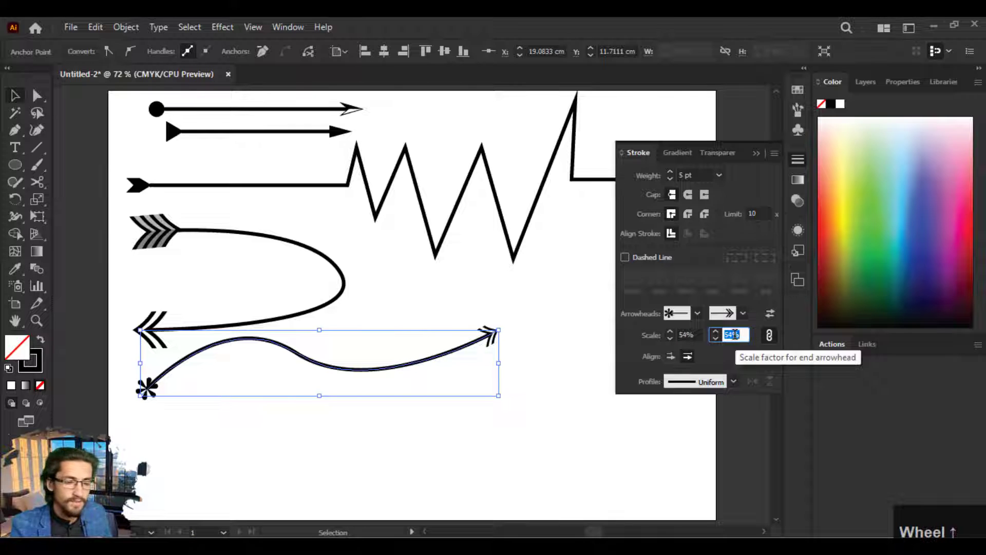
left_click(556, 358)
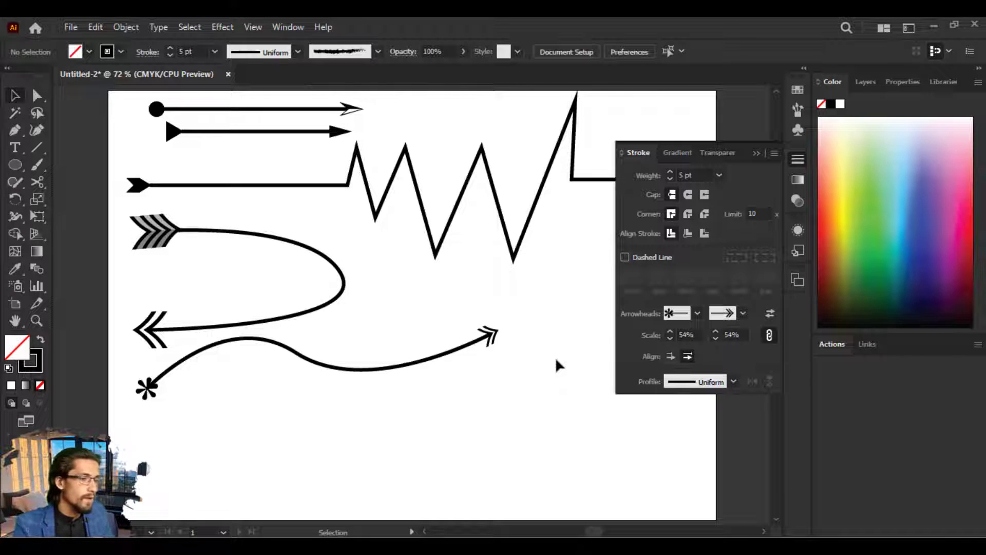
Step: Draw a long open path with the Curvature tool from the lower right, looping around the zigzag arrow's tail and ending near its tallest peak
left_click(33, 129)
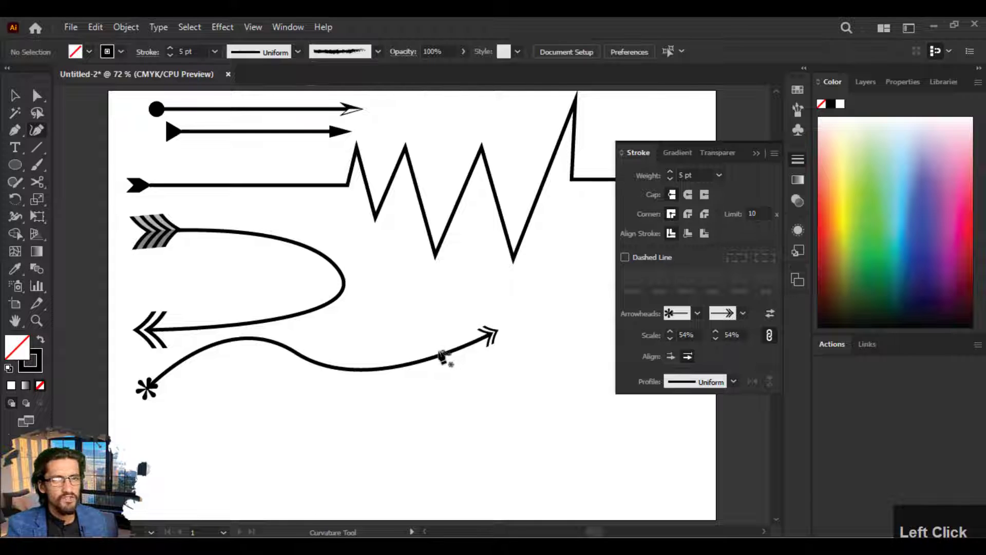
left_click(620, 429)
left_click(571, 343)
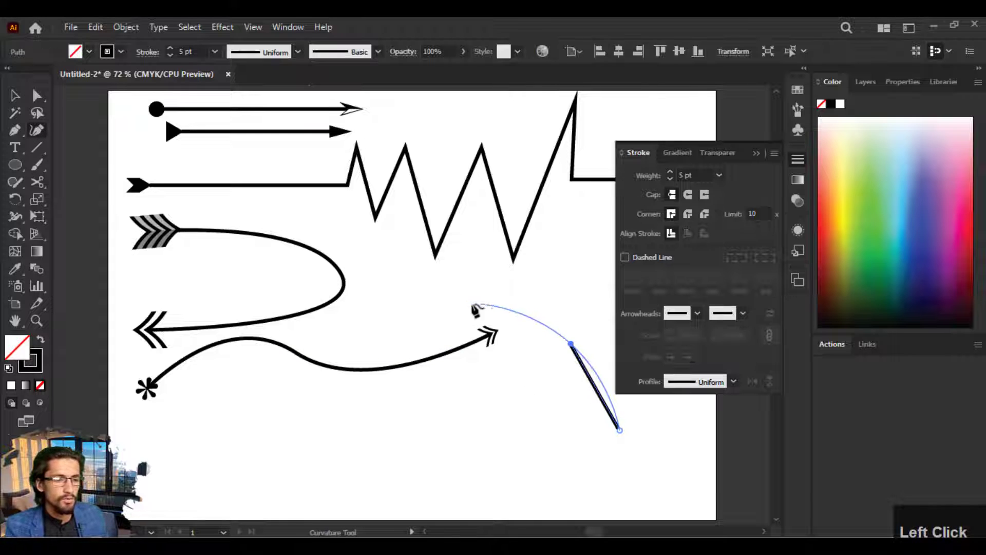
left_click(446, 306)
left_click(335, 229)
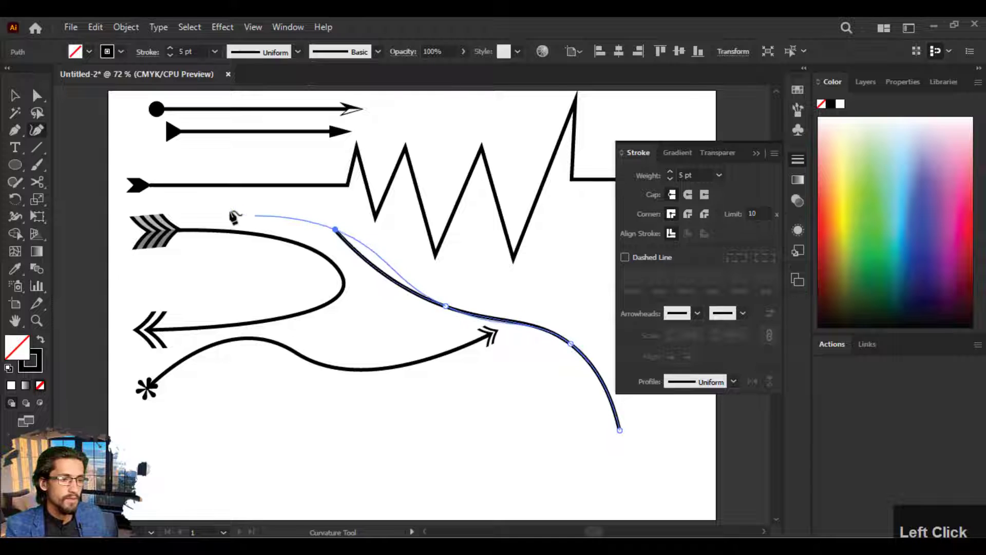
left_click(176, 197)
left_click(131, 208)
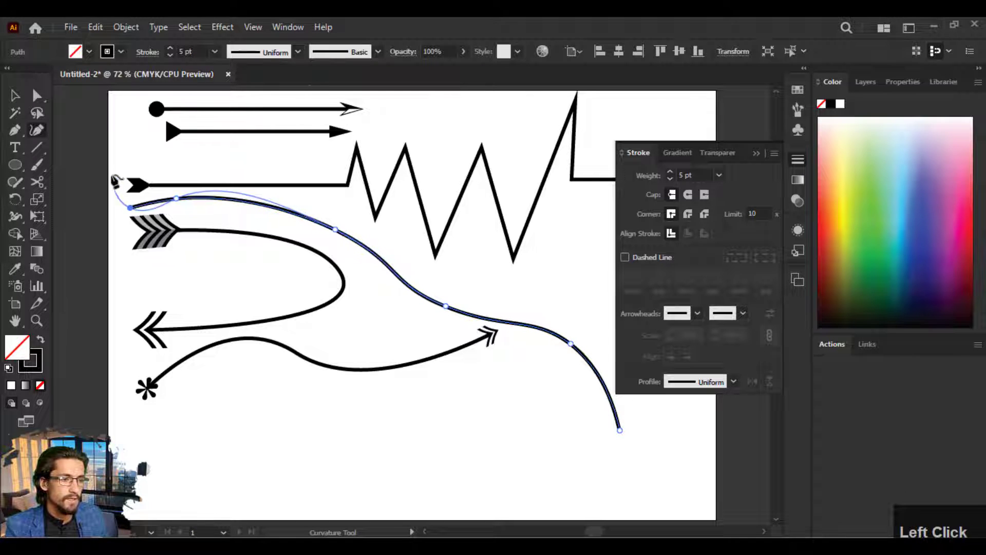
left_click(111, 164)
left_click(128, 155)
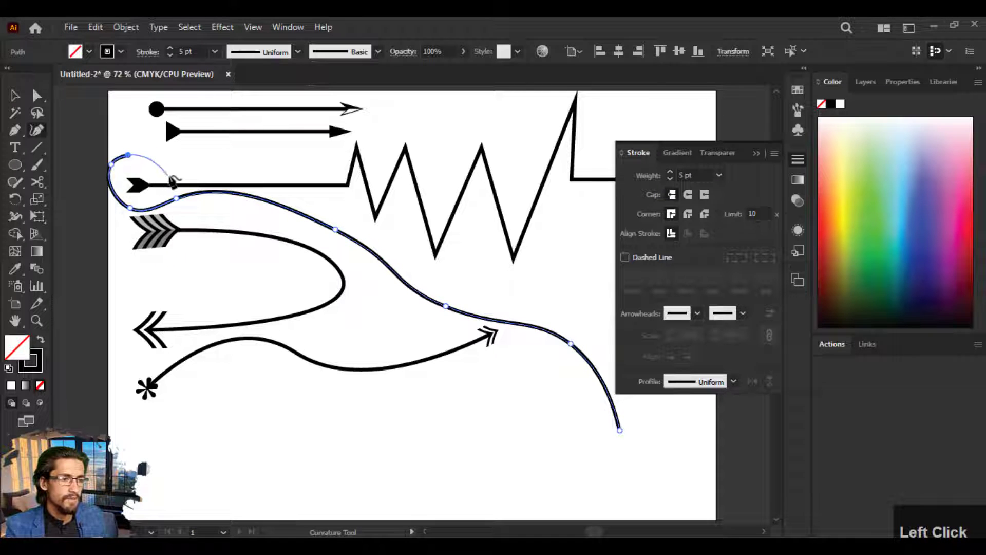
left_click(296, 167)
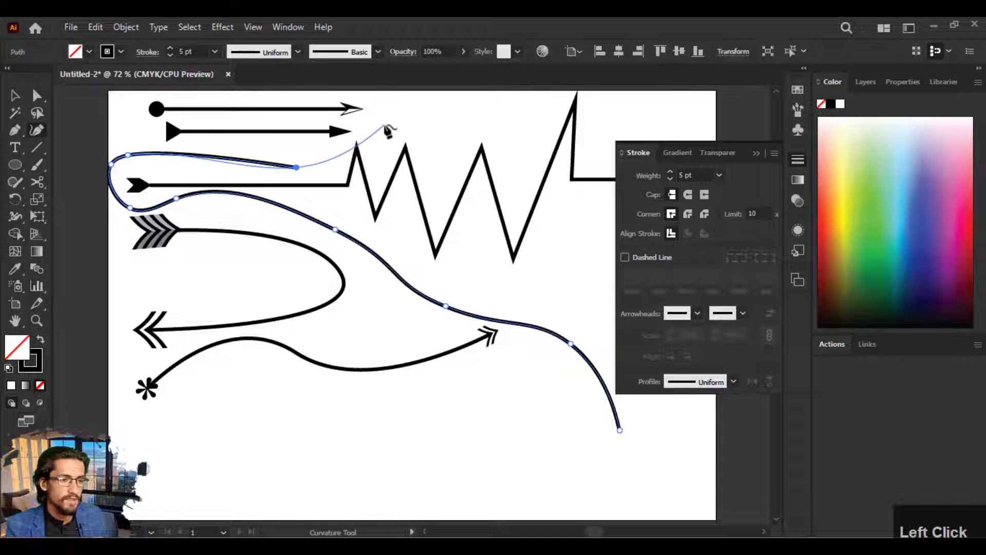
left_click(373, 108)
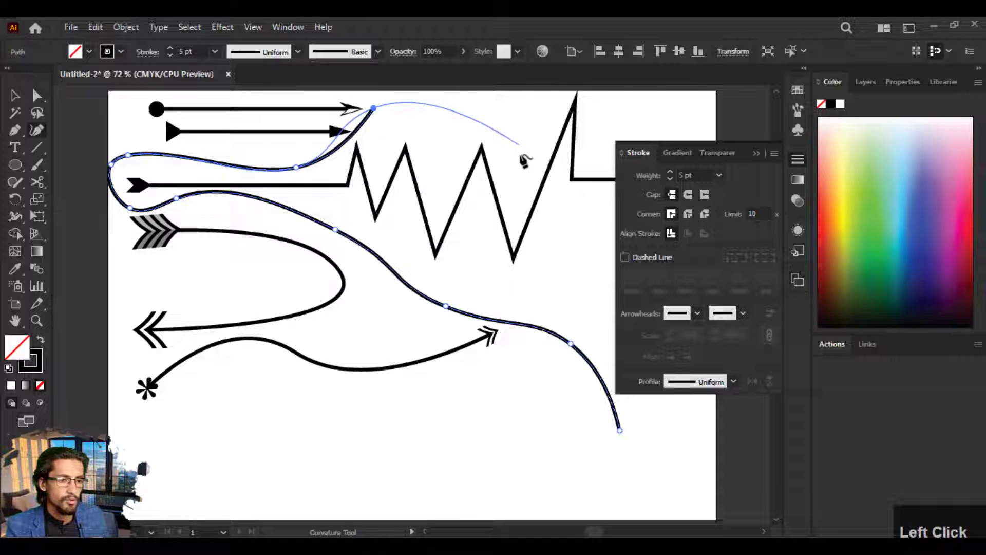
left_click(534, 144)
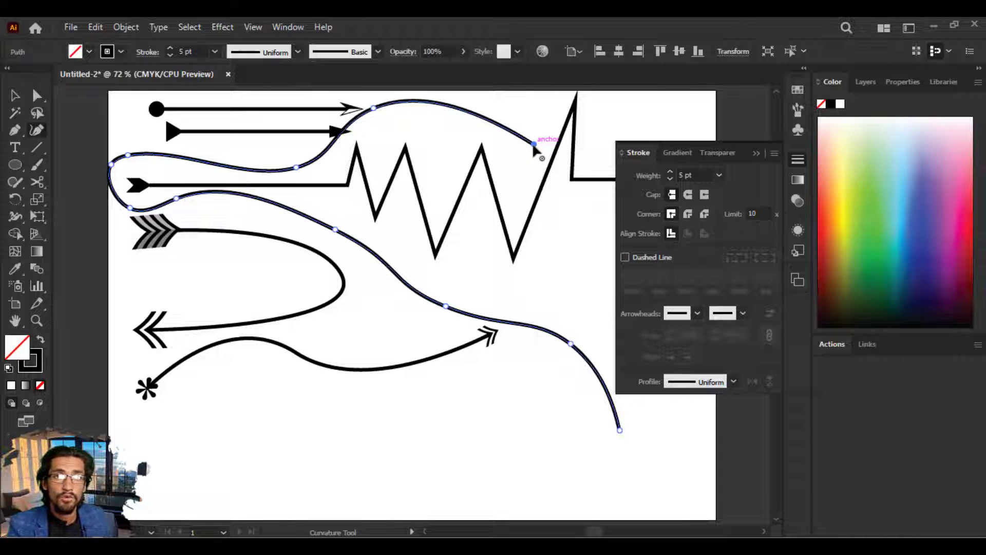
left_click(15, 95)
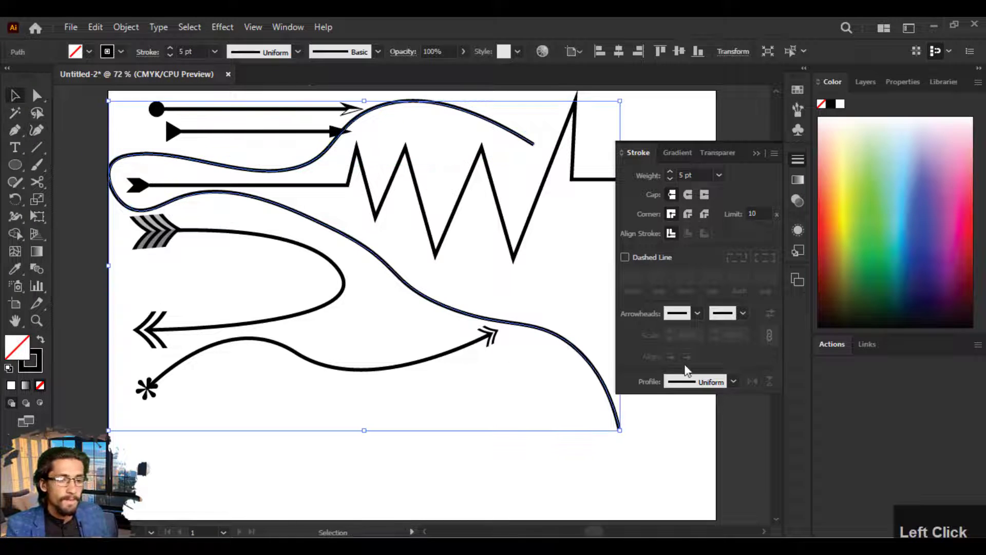
Step: Give the long curved path the hollow triangle Arrow 26 at its start and the solid Arrow 8 at its end
left_click(674, 318)
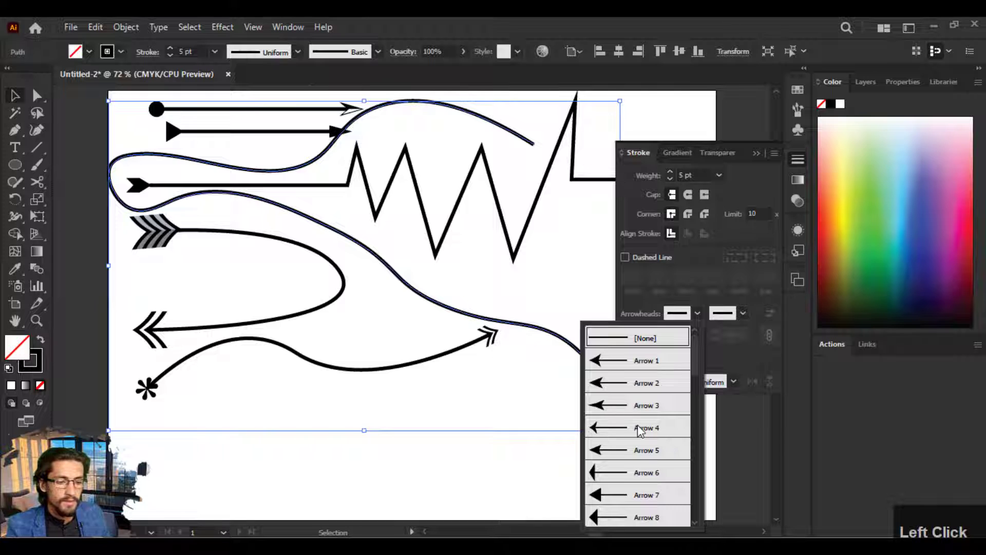
scroll(638, 428, "down", 5)
left_click(609, 451)
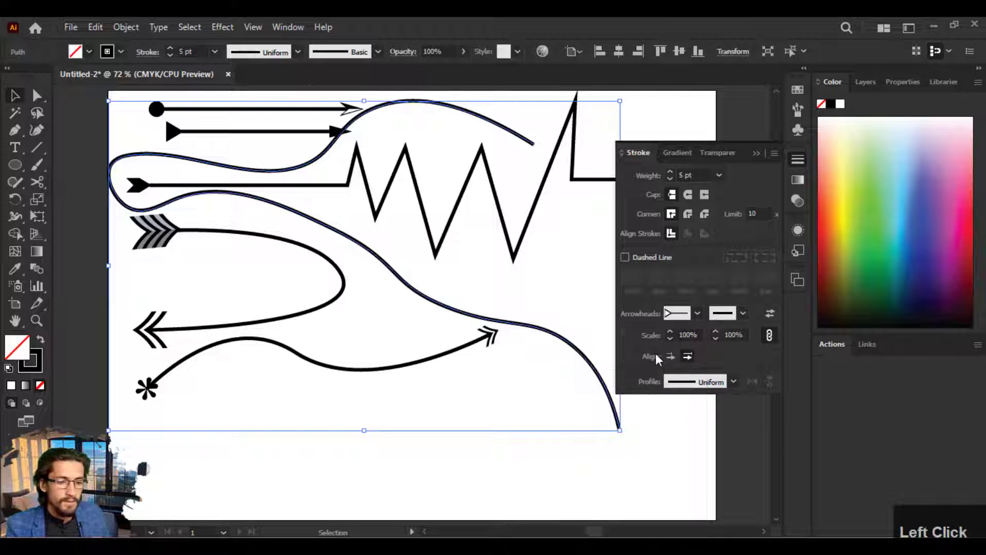
left_click(735, 313)
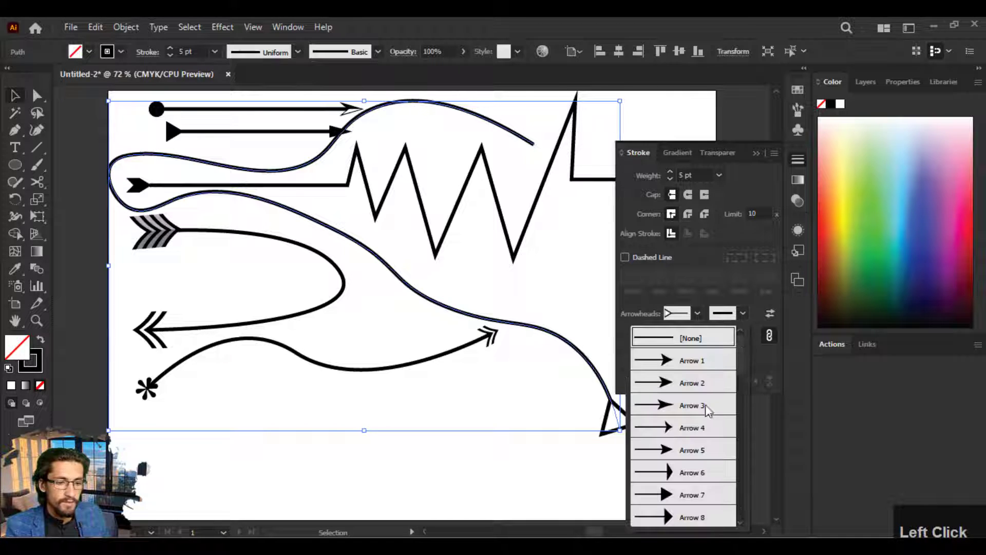
left_click(680, 516)
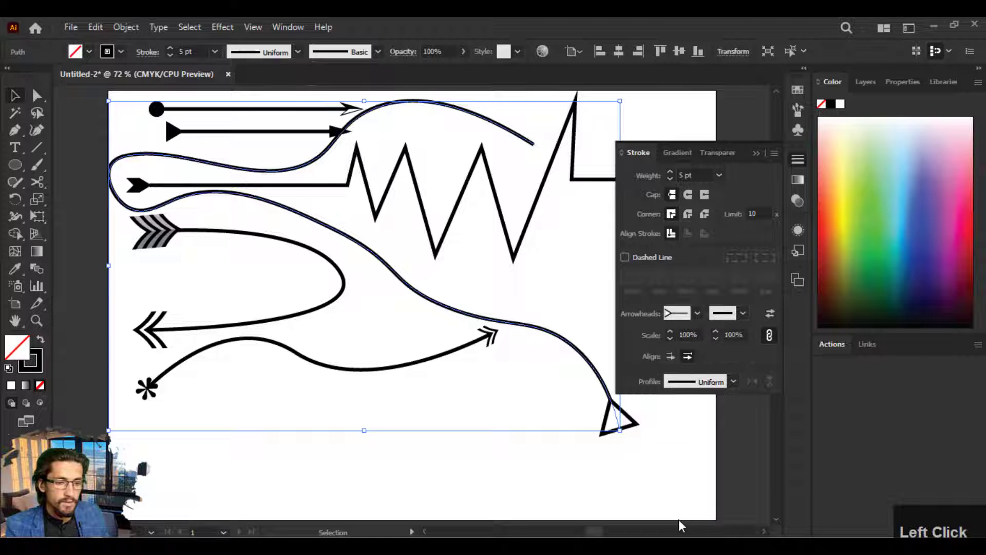
Step: Replace the long curve's start arrowhead, trying Arrow 29 and settling on the solid square Arrow 22
left_click(675, 313)
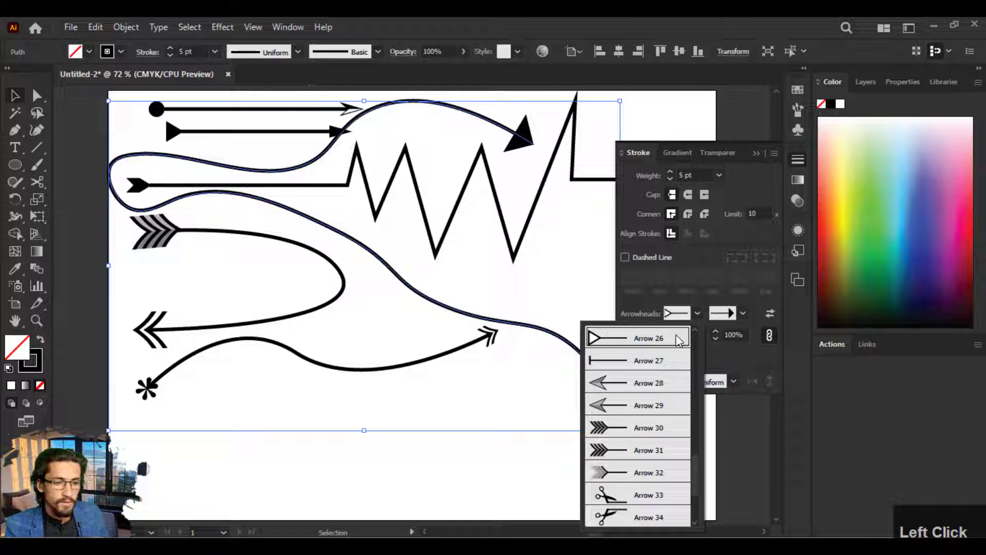
left_click(632, 405)
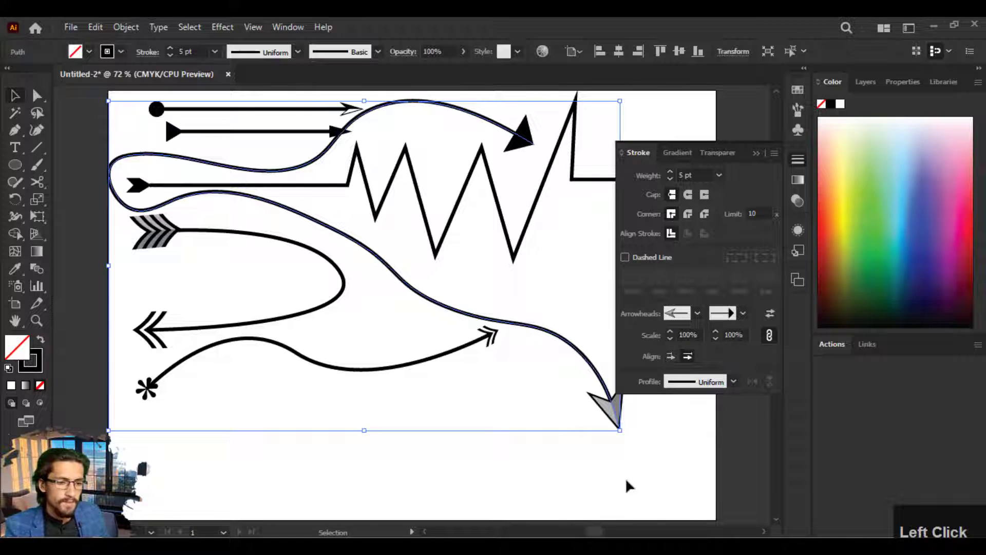
left_click(670, 313)
scroll(666, 355, "up", 4)
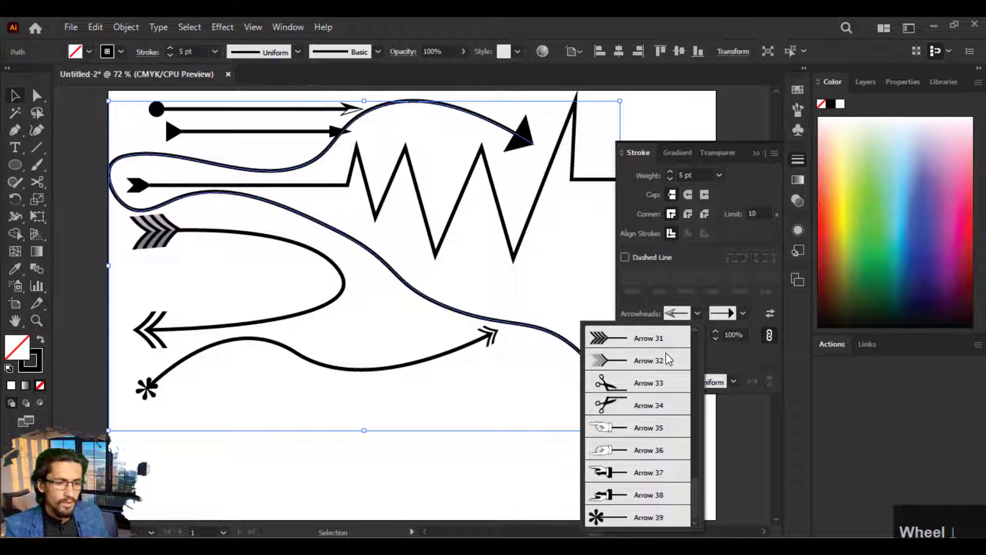
scroll(664, 354, "down", 5)
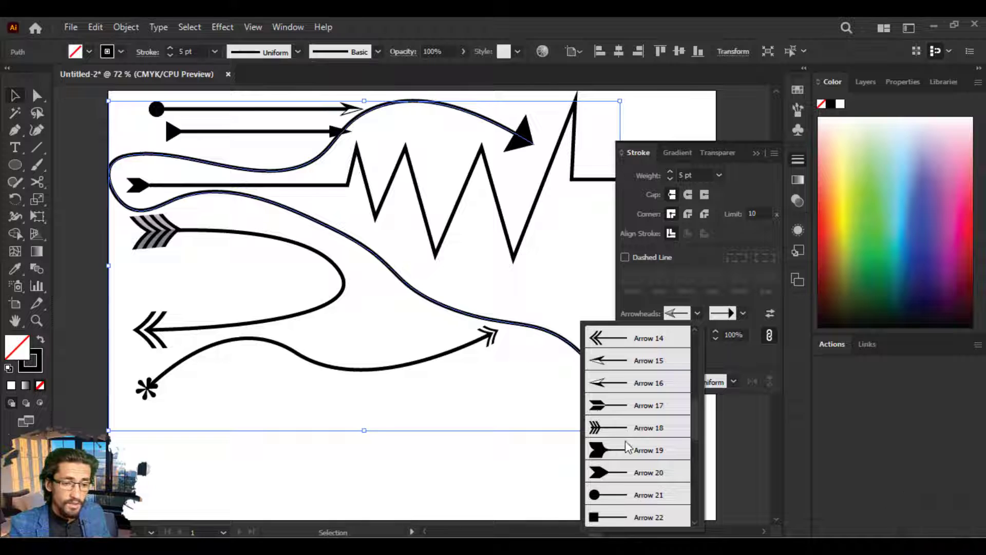
scroll(630, 452, "down", 3)
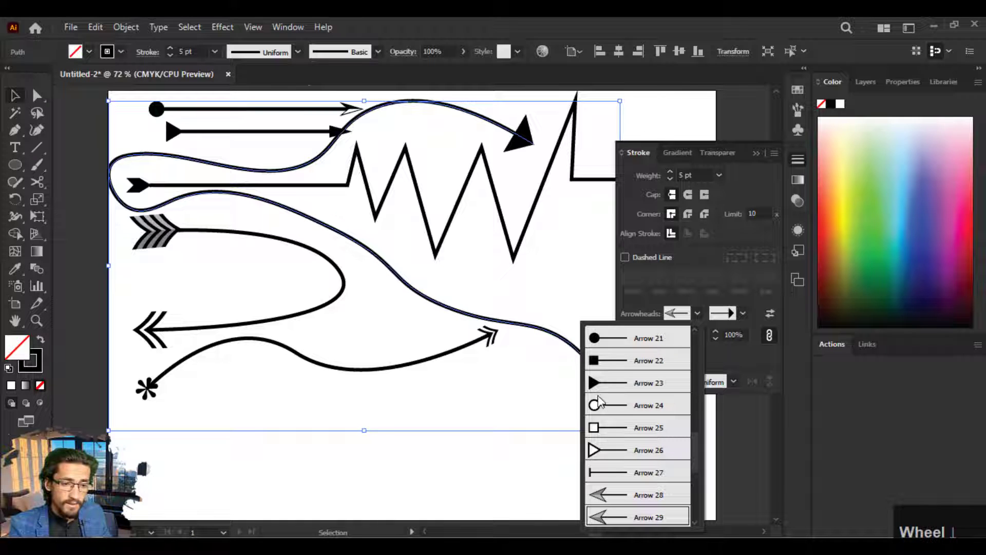
left_click(596, 361)
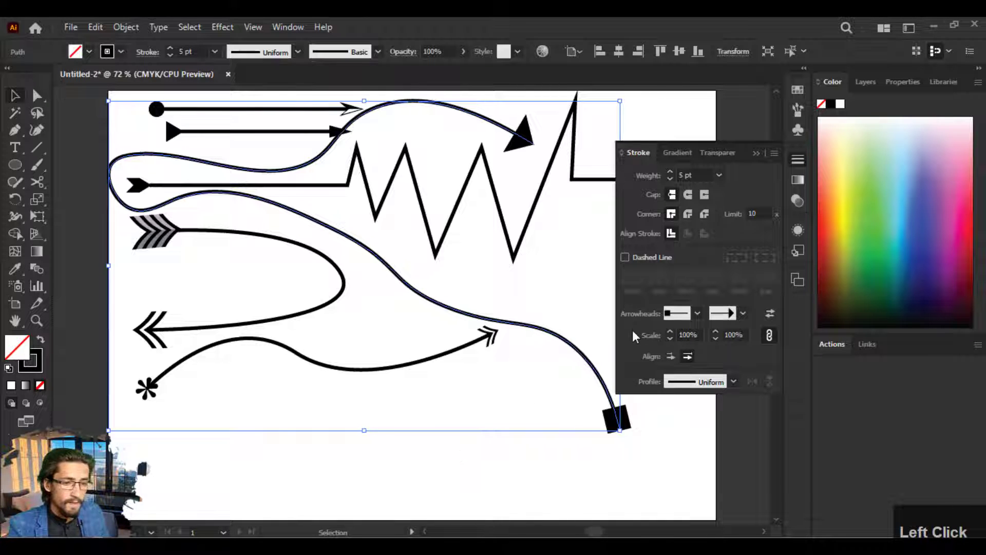
Step: Scale both arrowheads of the long curve to 68% with their scales linked, and deselect the path
left_click(684, 334)
scroll(684, 334, "down", 20)
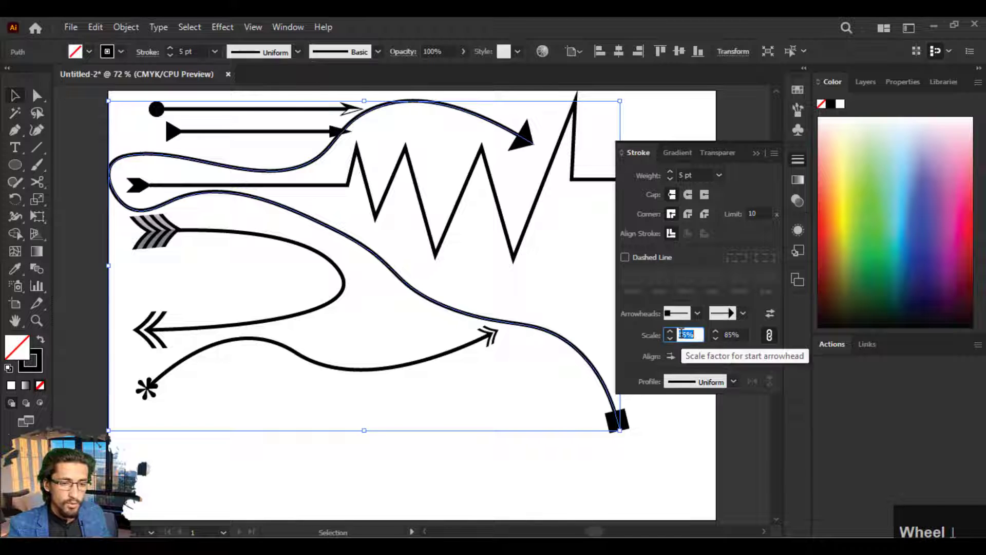
scroll(681, 336, "down", 5)
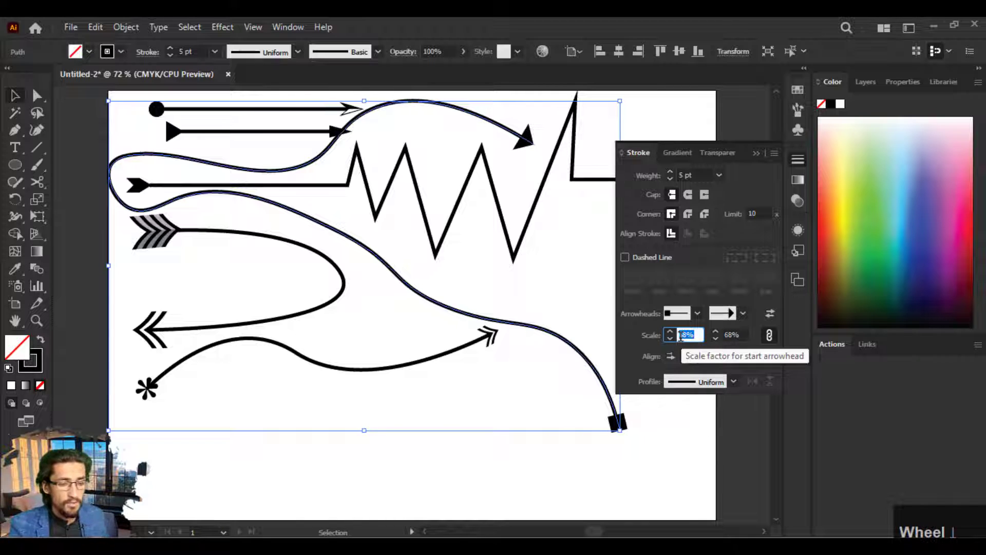
left_click(770, 334)
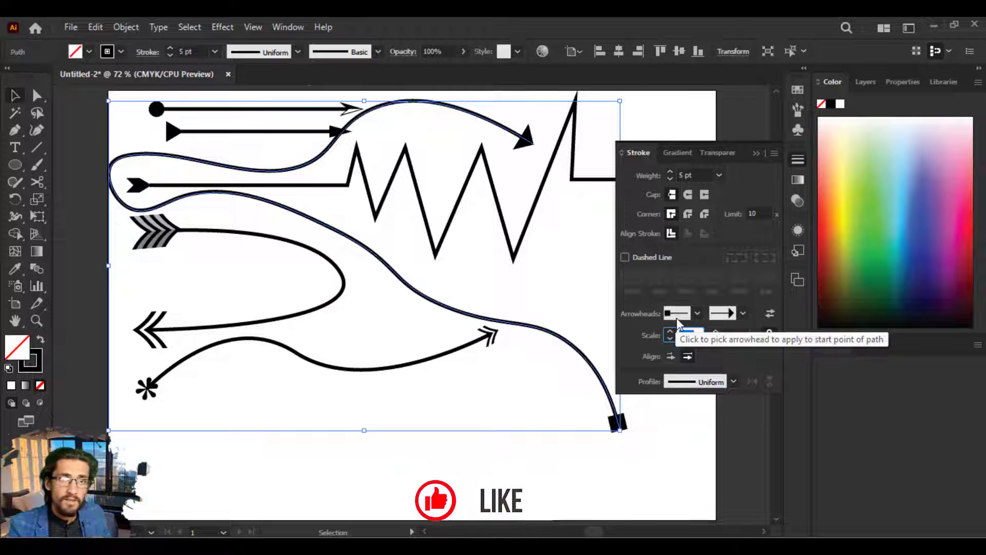
left_click(569, 464)
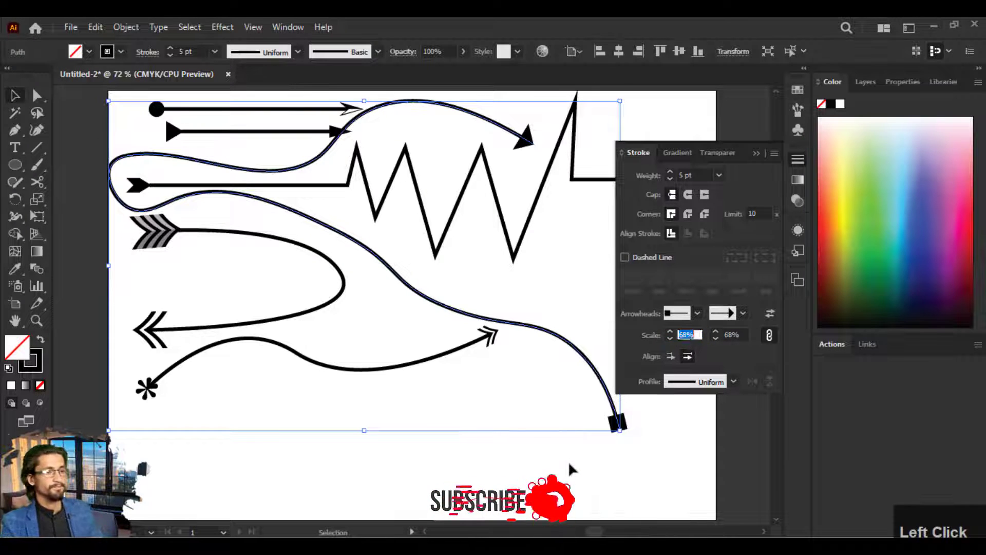
key("ctrl+minus")
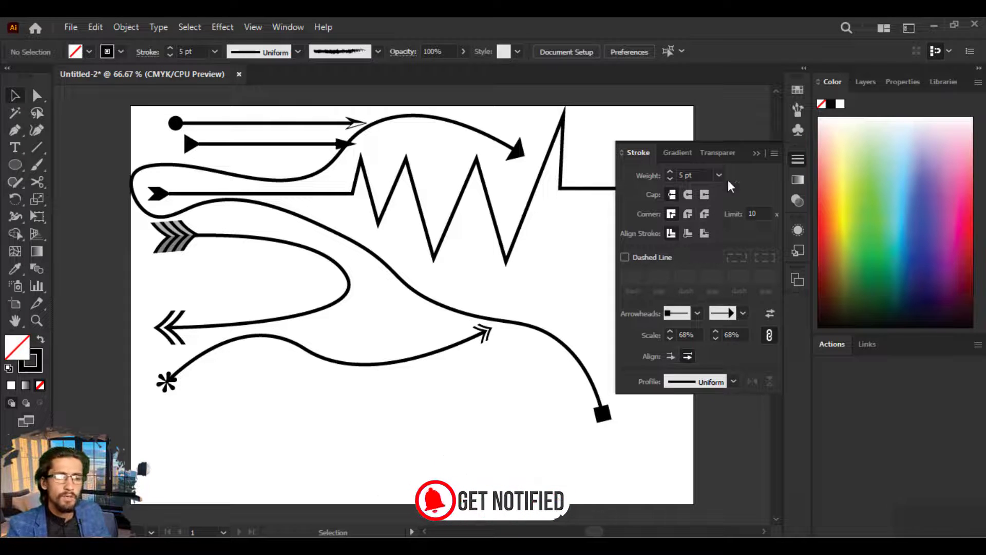
Step: Draw a spiral below the curved arrows with the Spiral tool and move it closer to the long curve's square end
key("space")
left_click_drag(440, 313, 279, 286)
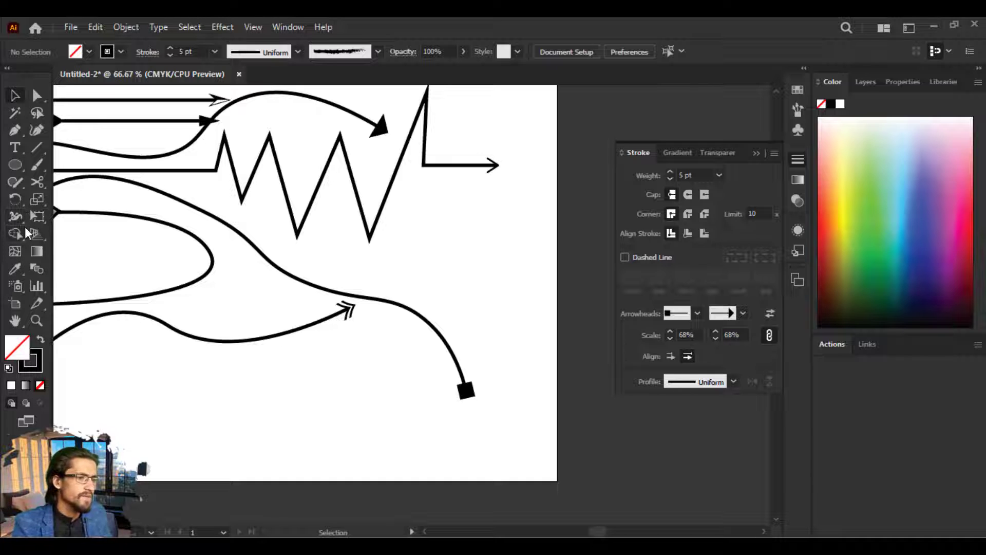
right_click(29, 150)
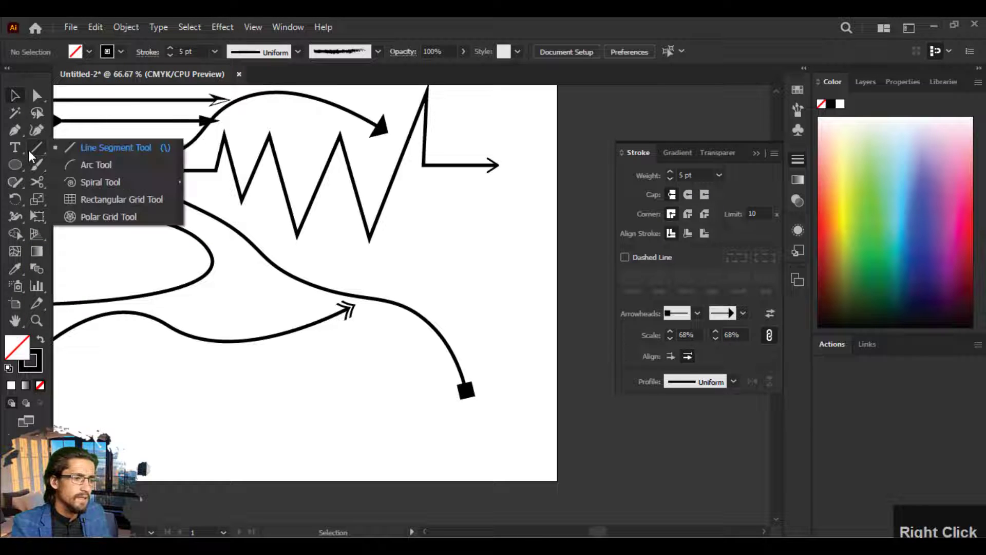
left_click(112, 188)
left_click_drag(262, 425, 325, 398)
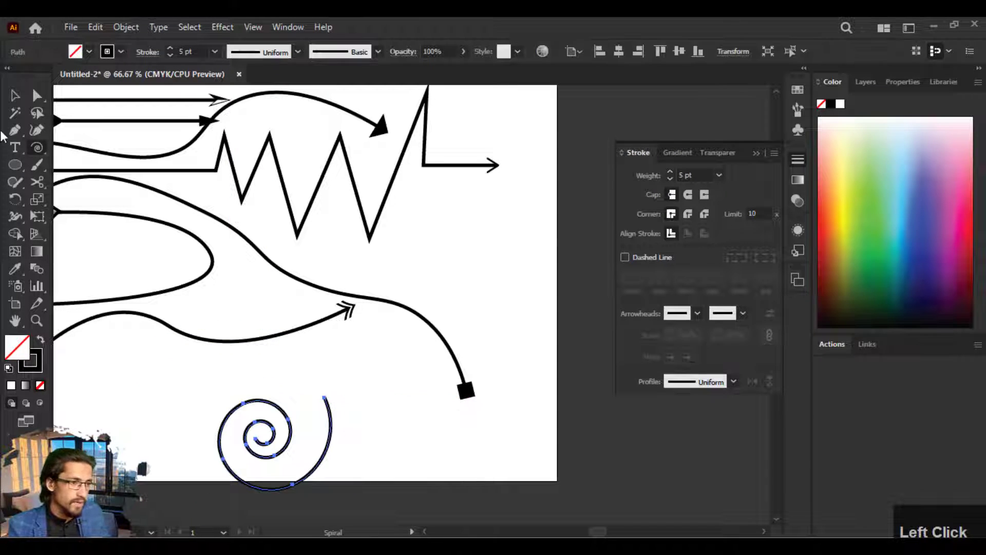
left_click(14, 96)
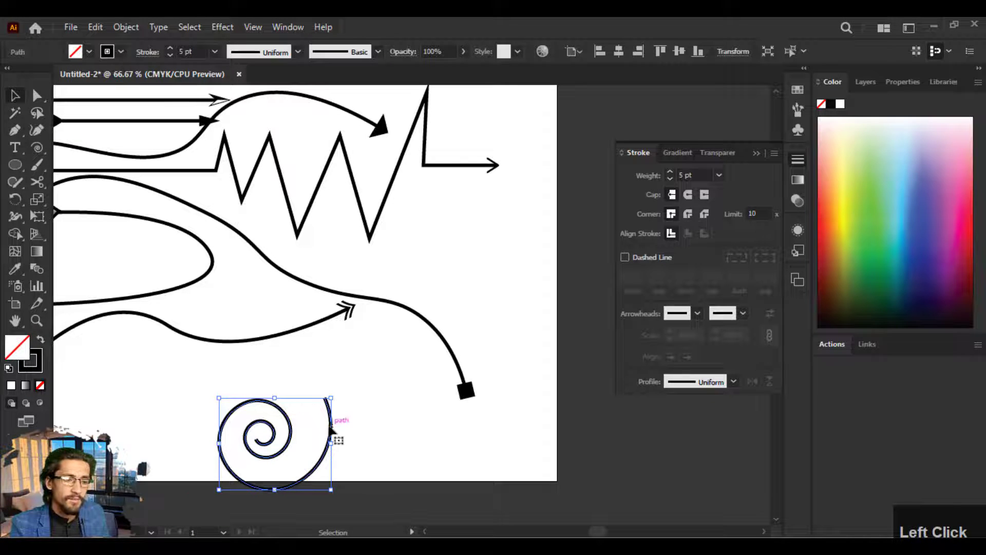
mouse_move(334, 421)
left_mouse_down()
mouse_move(343, 408)
mouse_move(401, 392)
mouse_move(403, 400)
left_mouse_up()
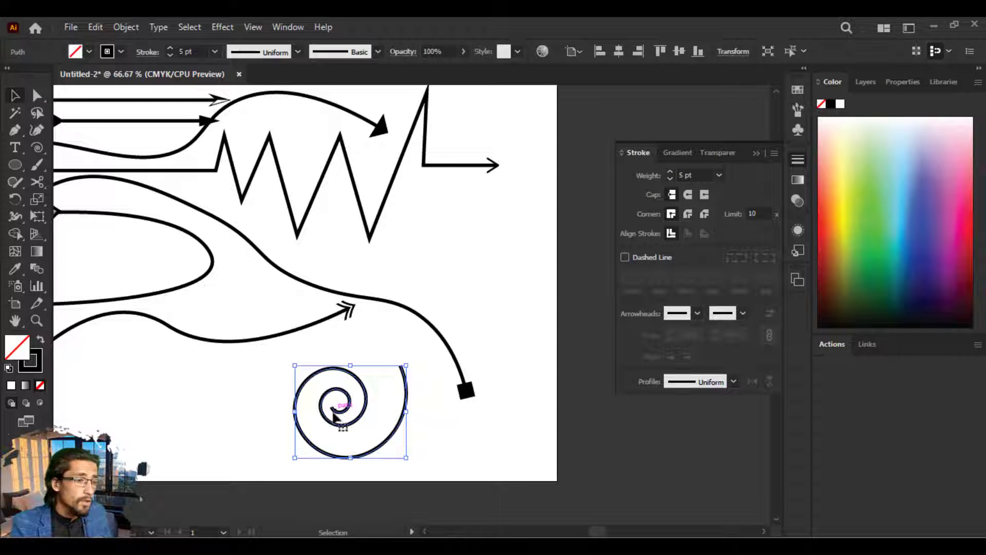
Step: Give the spiral the solid circle Arrow 21 at its start and Arrow 5 at its end
left_click(678, 316)
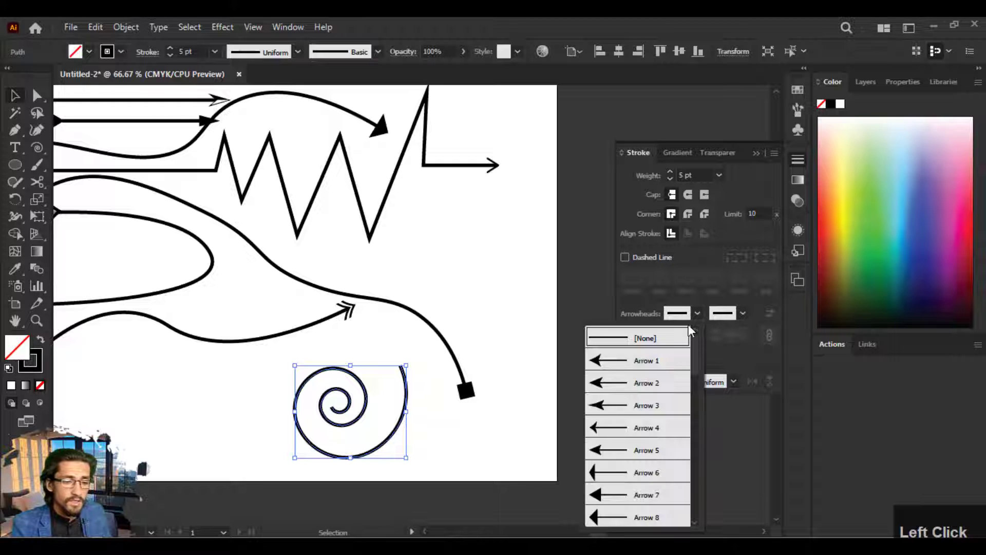
scroll(616, 483, "down", 5)
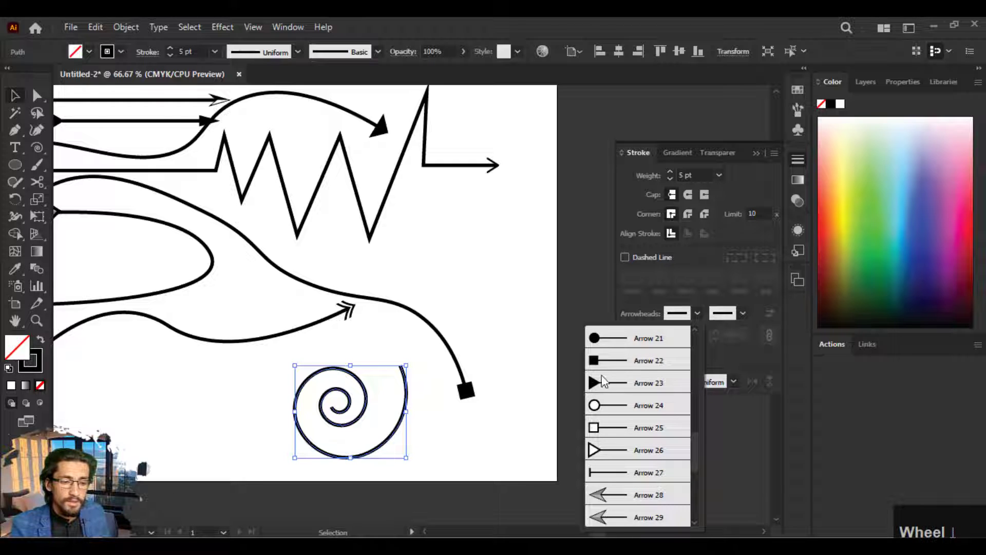
left_click(599, 340)
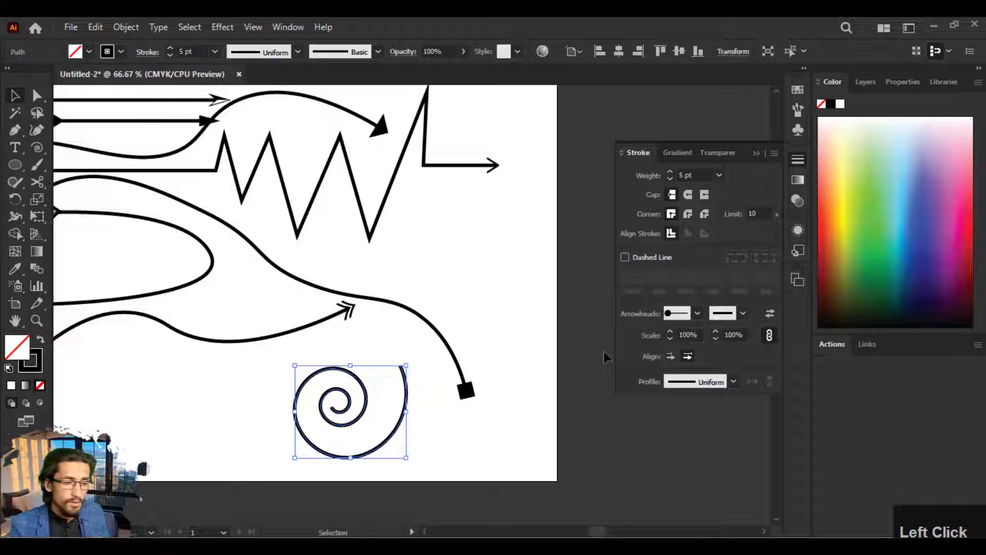
left_click(734, 315)
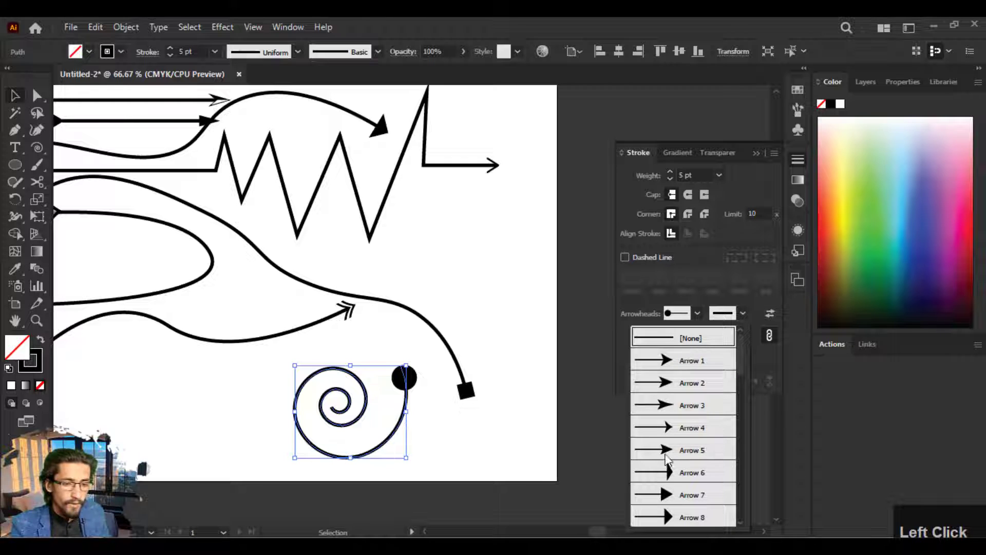
left_click(667, 455)
Step: Scale both of the spiral's arrowheads to 41% and move the spiral into the space under the zigzag arrow's head
left_click(683, 333)
scroll(684, 332, "down", 5)
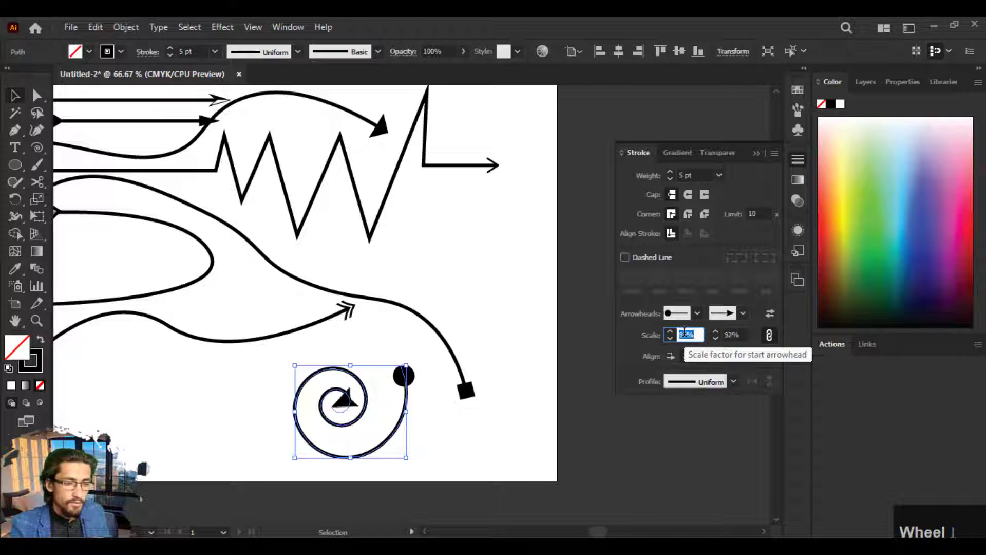
scroll(683, 331, "down", 20)
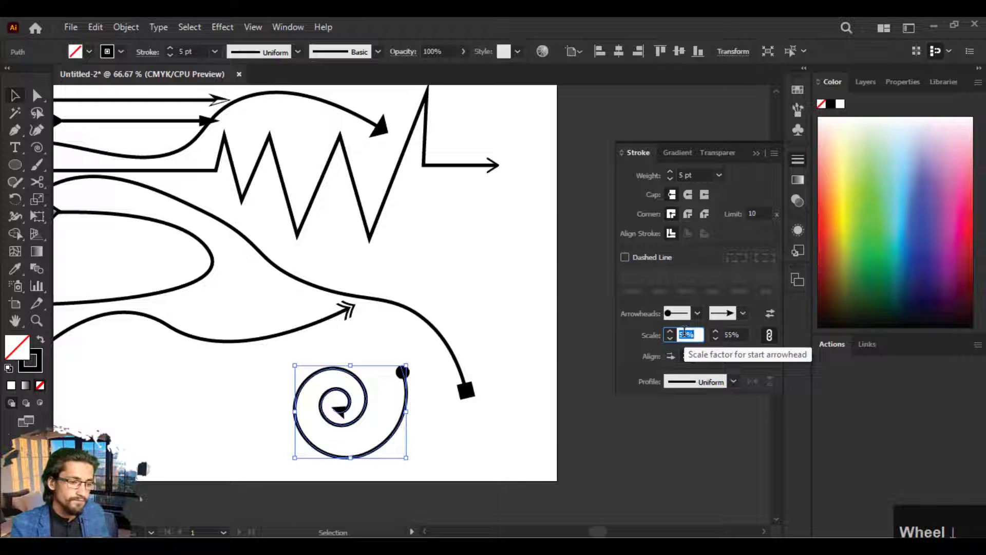
scroll(683, 331, "down", 10)
scroll(683, 331, "down", 2)
left_click(480, 319)
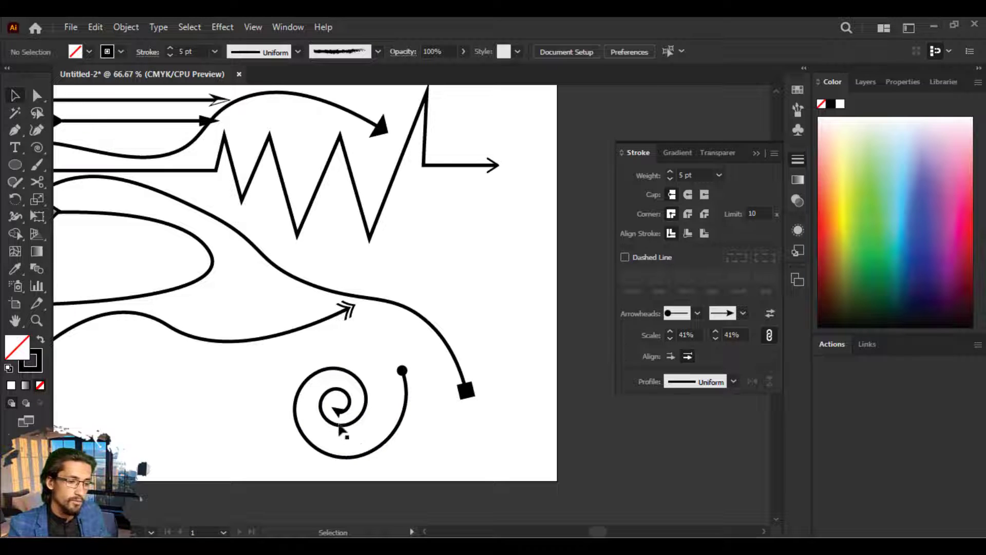
left_click_drag(341, 418, 450, 259)
left_click(276, 435)
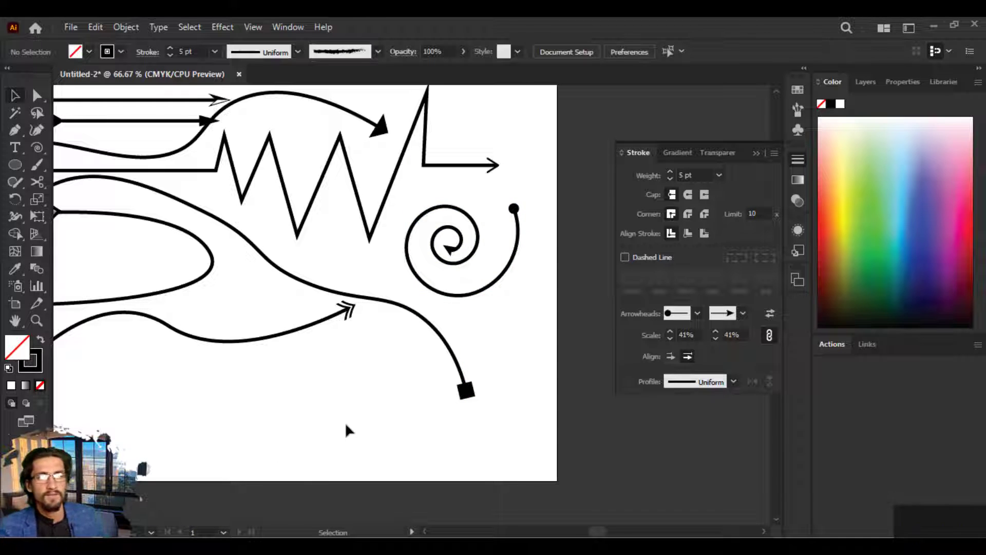
Step: Duplicate the lowest wavy arrow with the asterisk tail and place the copy just beneath the original
key("space")
left_click_drag(296, 372, 299, 458)
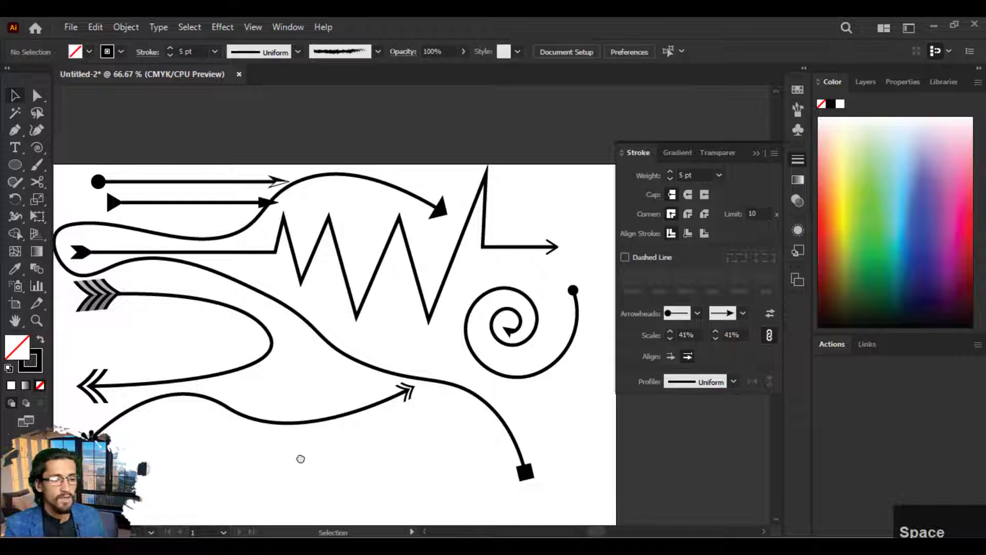
left_click(293, 473)
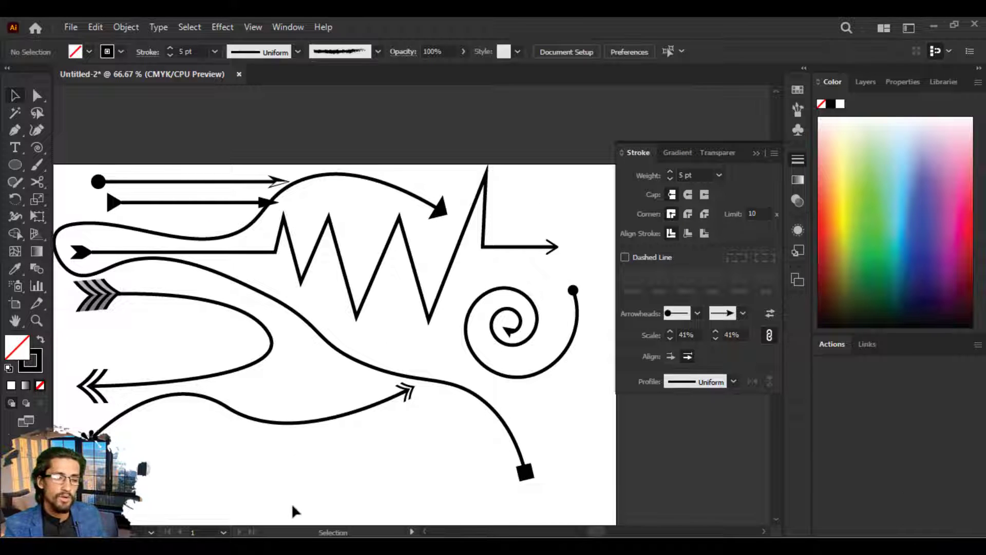
left_click(278, 424)
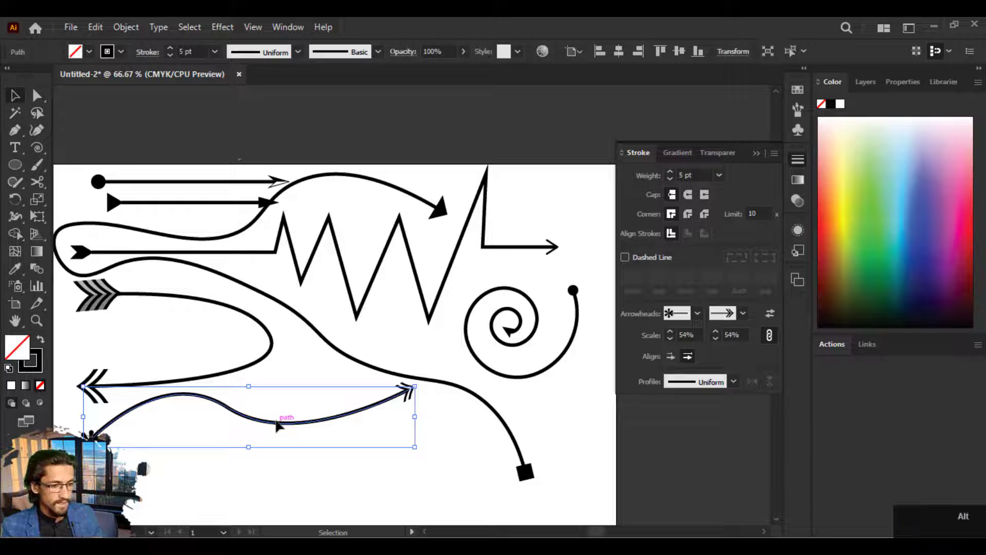
left_click_drag(277, 425, 284, 462)
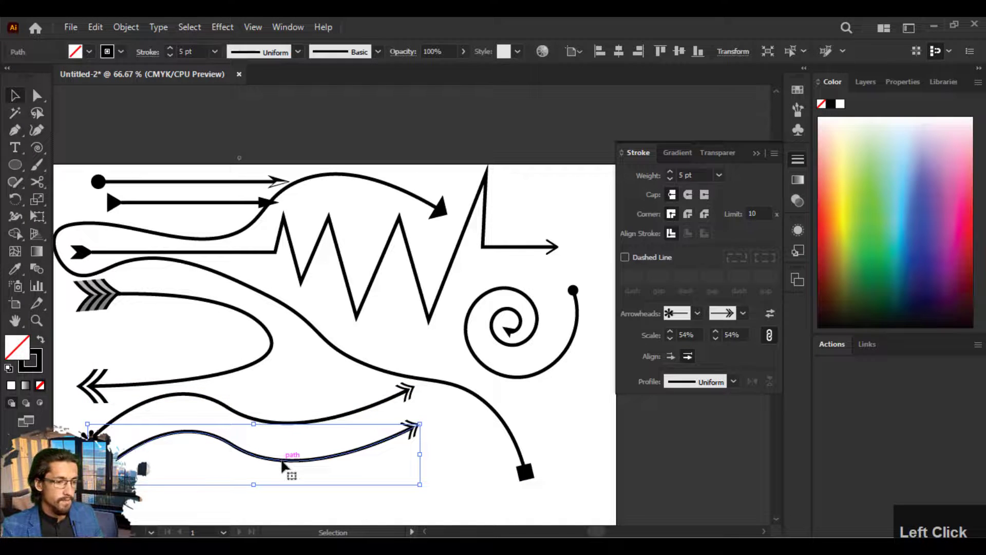
right_click(283, 462)
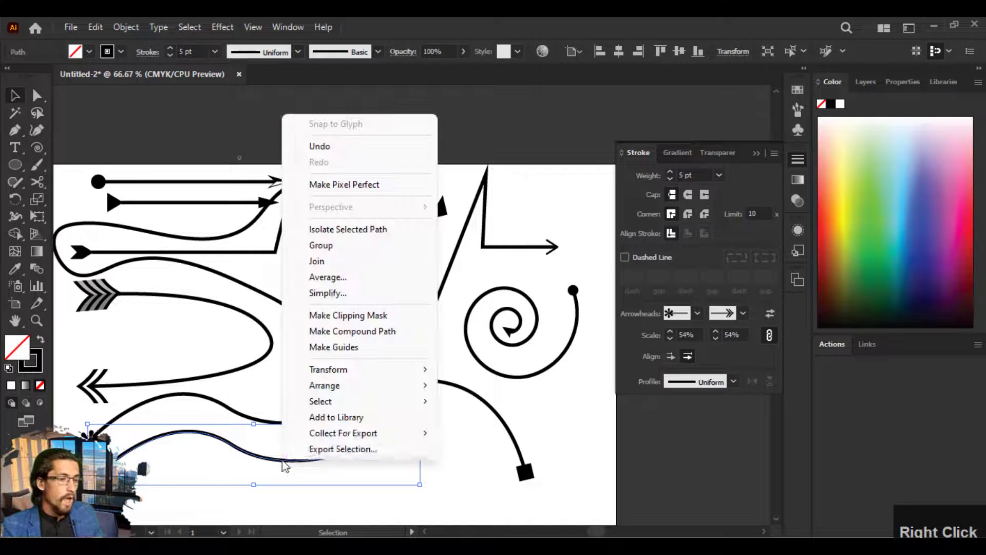
left_click(406, 370)
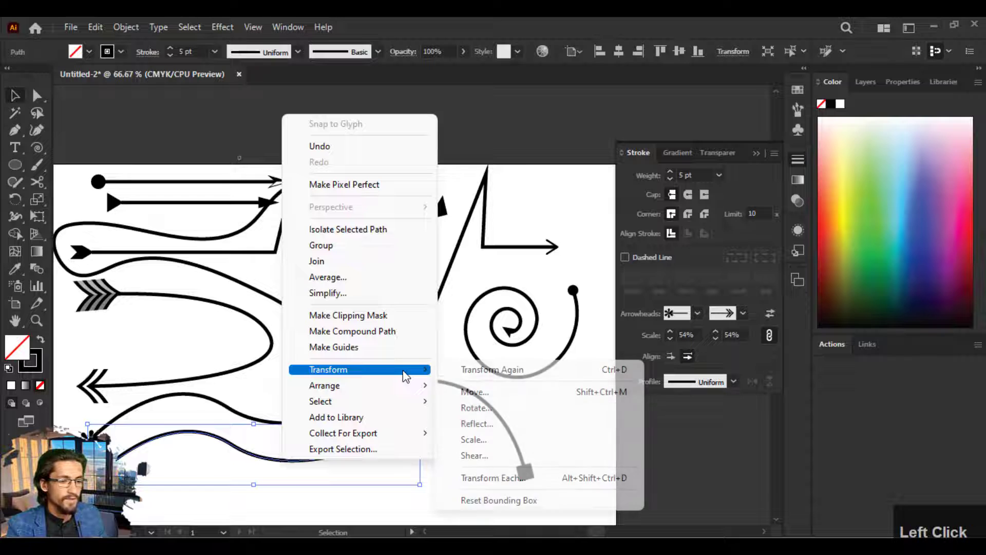
left_click(524, 423)
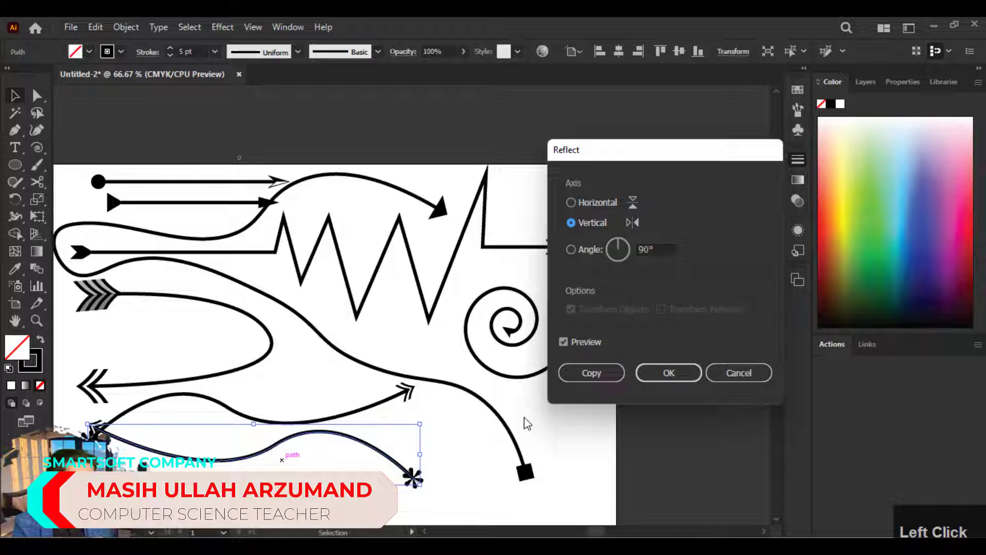
left_click(570, 202)
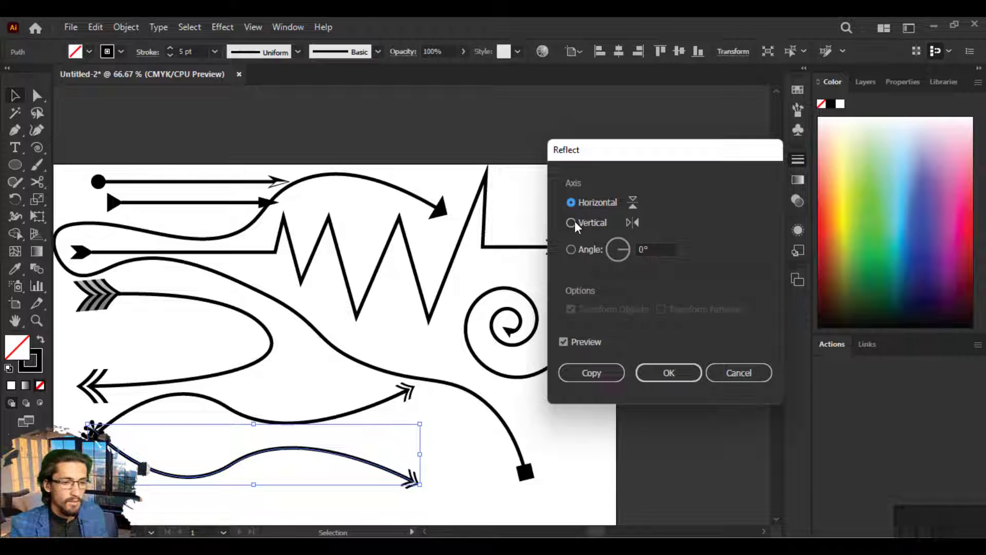
left_click(571, 222)
left_click(741, 367)
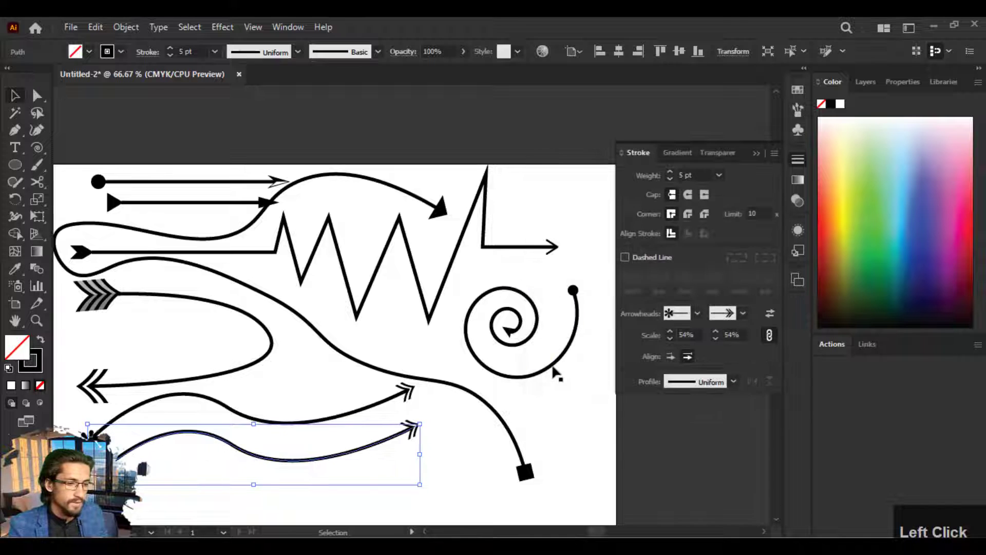
Step: Rotate the copied wavy arrow by 180° and deselect it
right_click(379, 442)
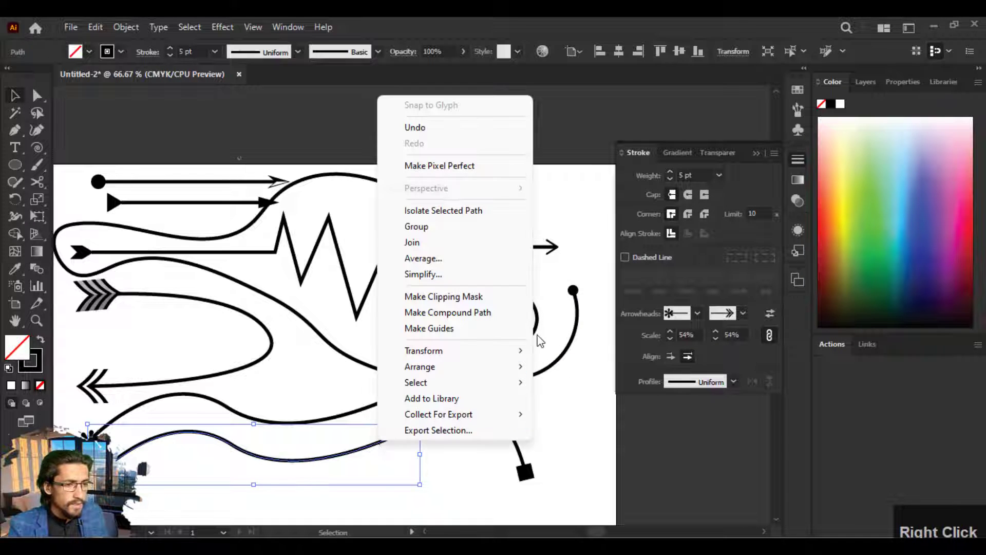
left_click(491, 349)
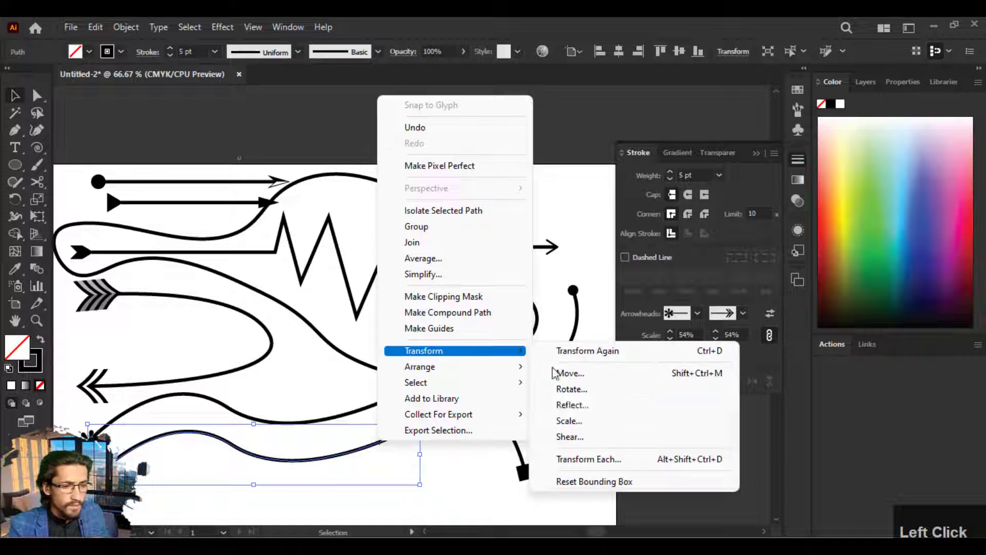
left_click(632, 388)
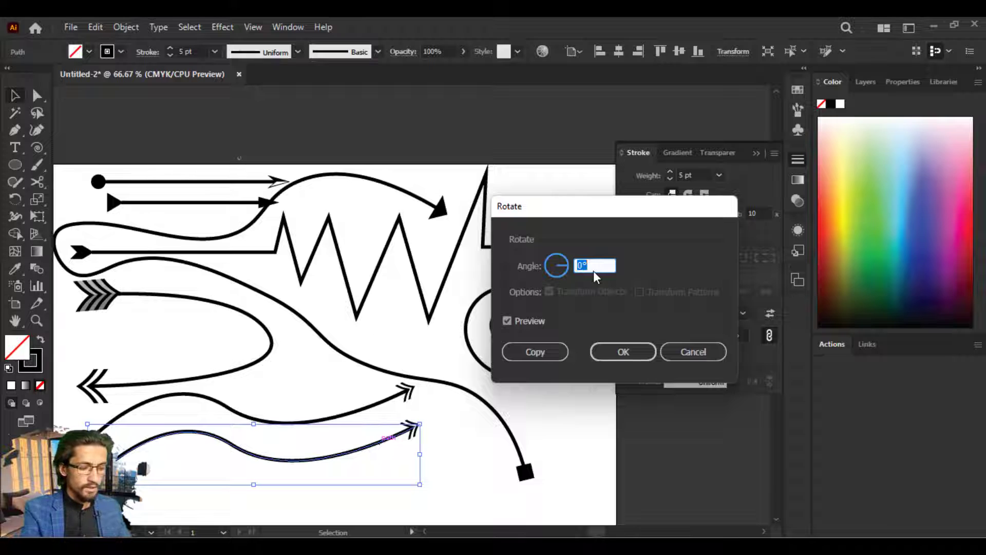
type("180")
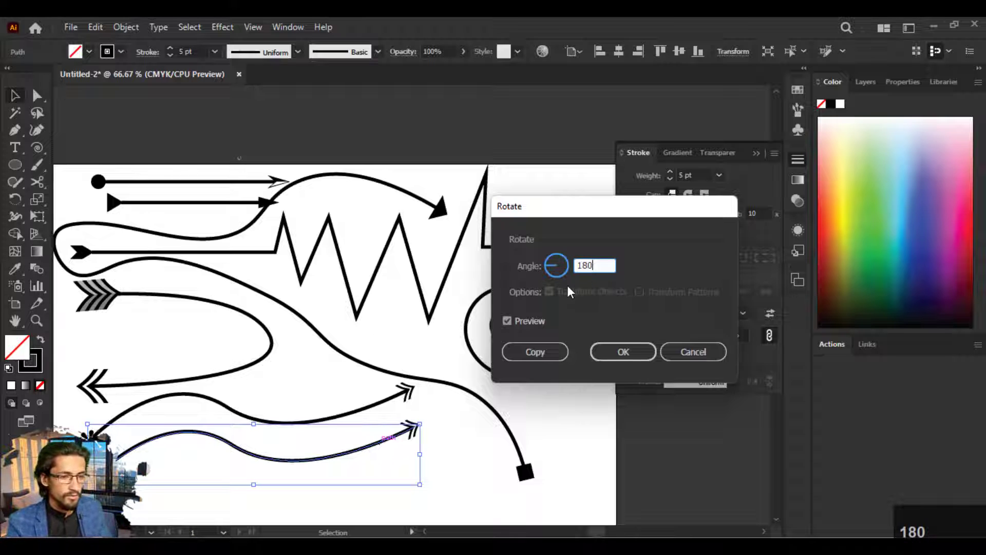
left_click(603, 266)
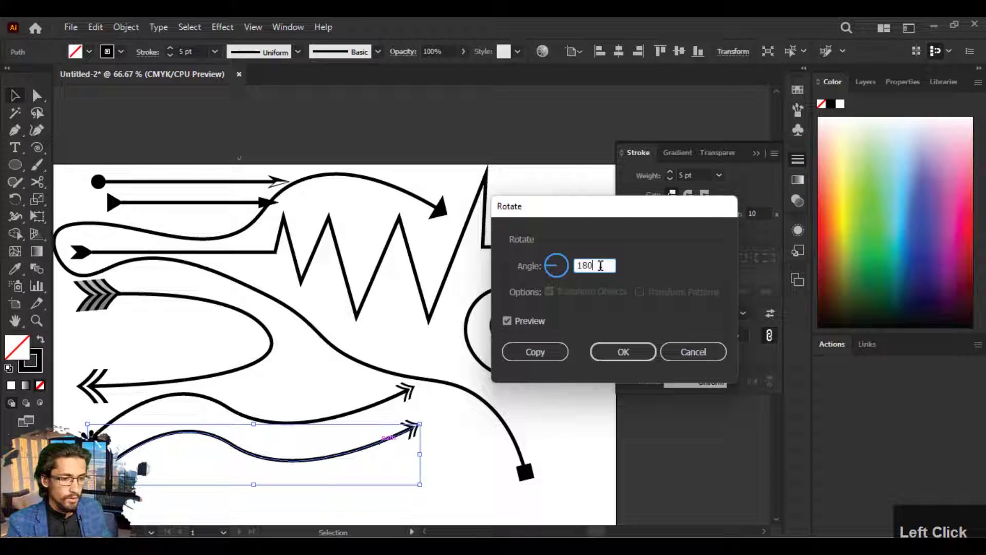
left_click(606, 352)
left_click(481, 482)
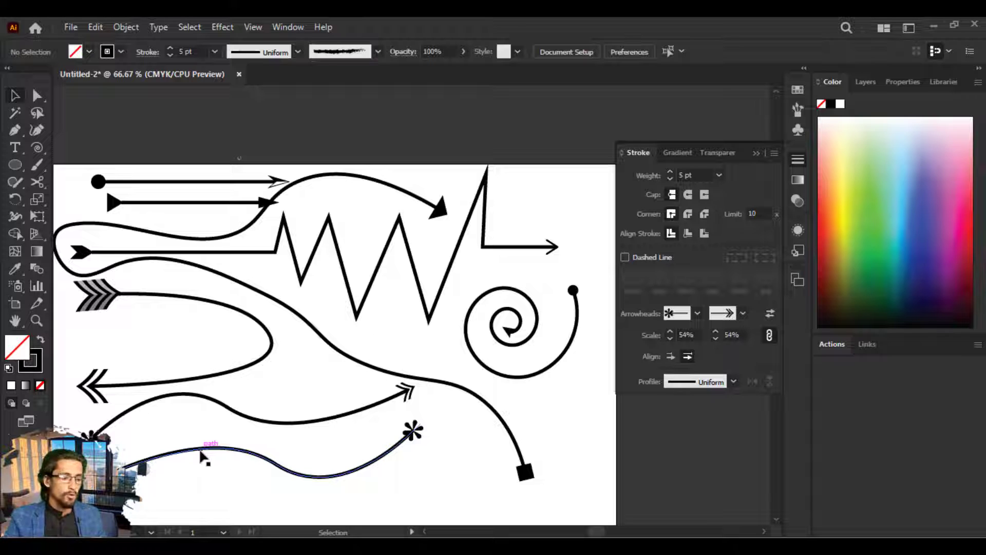
Step: Create a new landscape A4 document of 29.7 x 21 cm and paint an S-shaped charcoal-style stroke on it with the Paintbrush
key("ctrl+n")
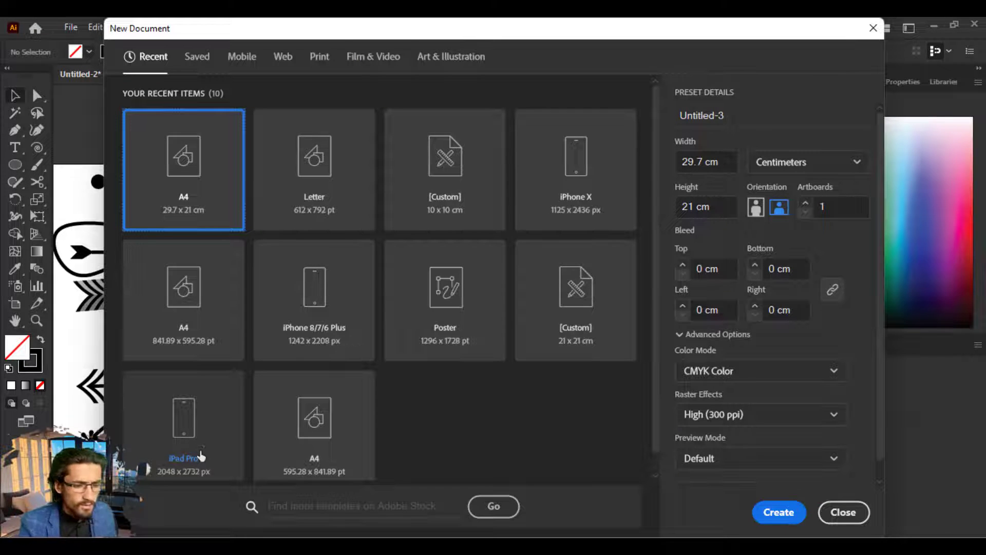
key("Return")
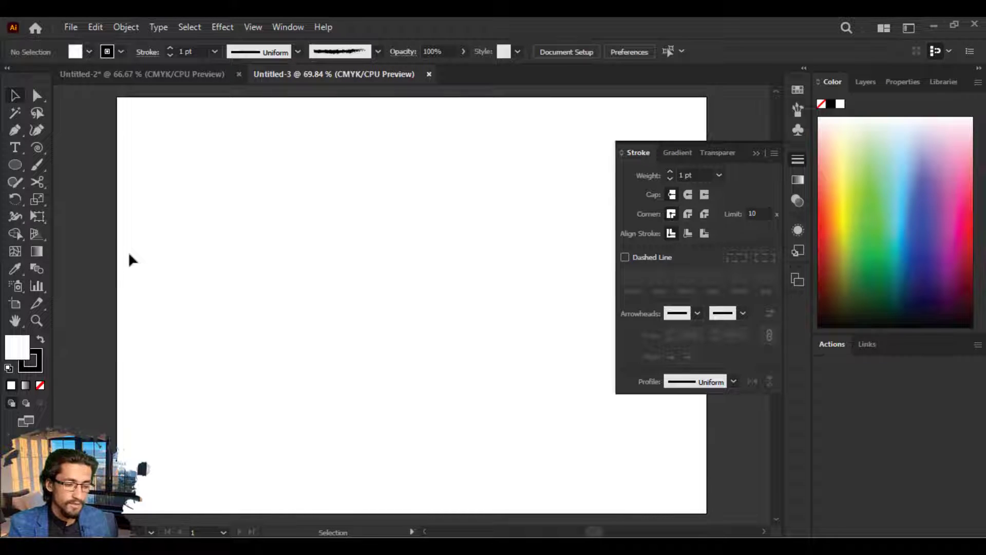
key("b")
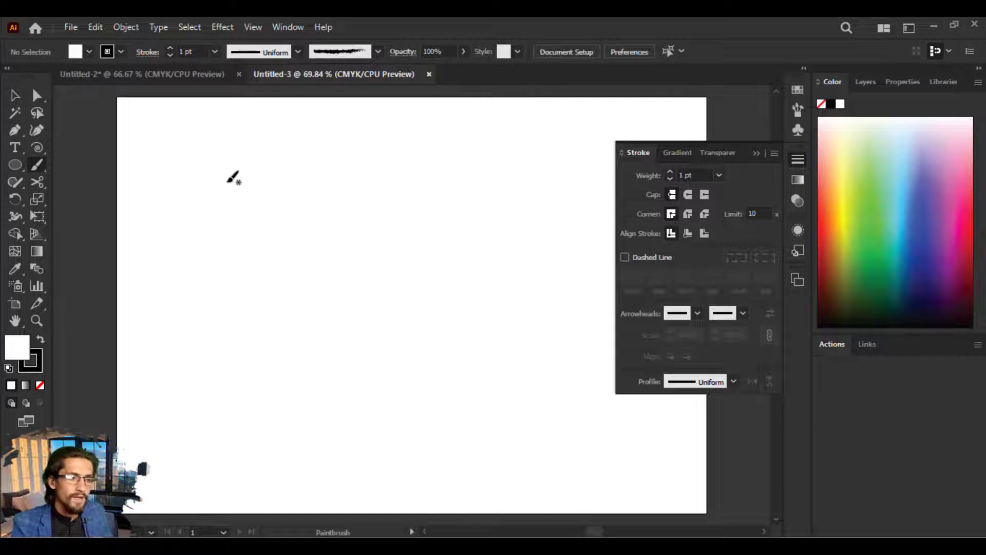
mouse_move(253, 181)
left_mouse_down()
mouse_move(232, 210)
mouse_move(228, 280)
mouse_move(247, 311)
mouse_move(284, 317)
mouse_move(354, 353)
mouse_move(362, 374)
mouse_move(342, 431)
left_mouse_up()
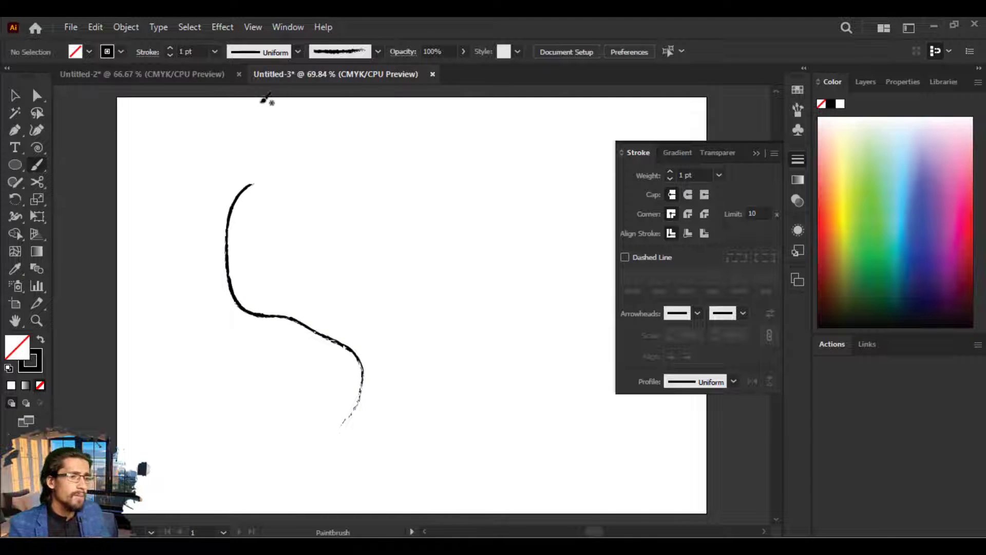
Step: Set the brush definition for new Paintbrush strokes to Basic
left_click(335, 56)
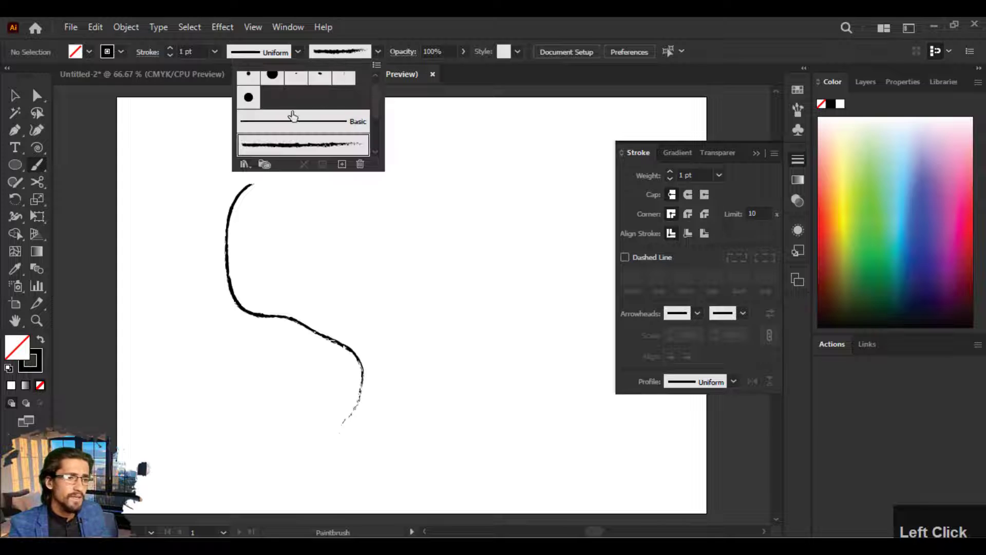
scroll(292, 120, "up", 1)
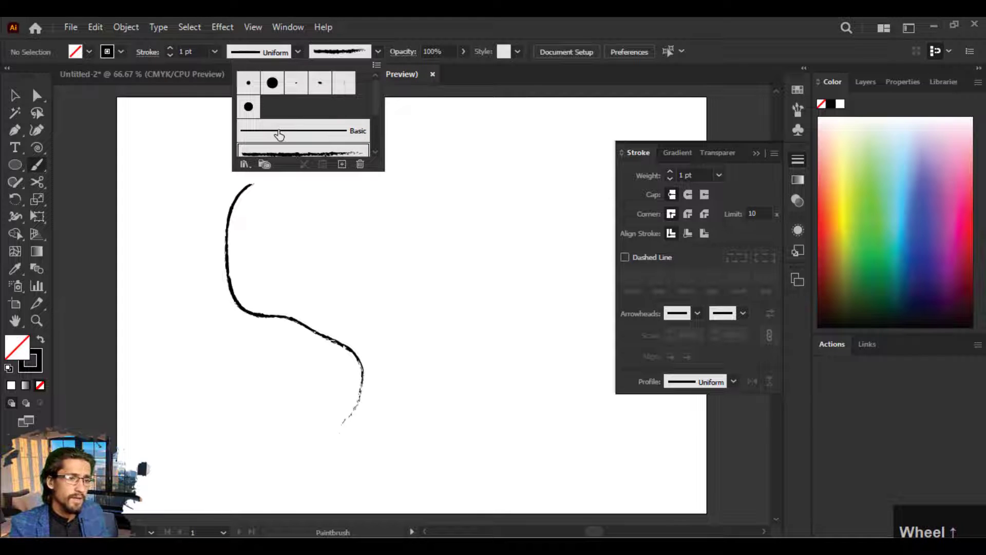
left_click(279, 135)
left_click(654, 18)
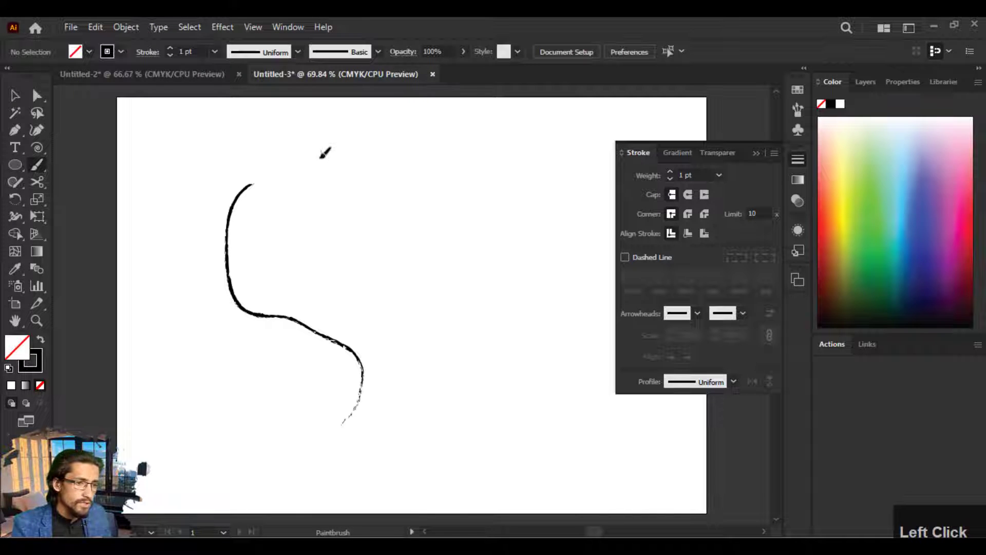
Step: Paint a second charcoal-style curve beside the S-shaped stroke, set the brush to Basic, and undo the new curve
mouse_move(322, 151)
left_mouse_down()
mouse_move(305, 188)
mouse_move(317, 221)
mouse_move(359, 246)
mouse_move(406, 312)
left_mouse_up()
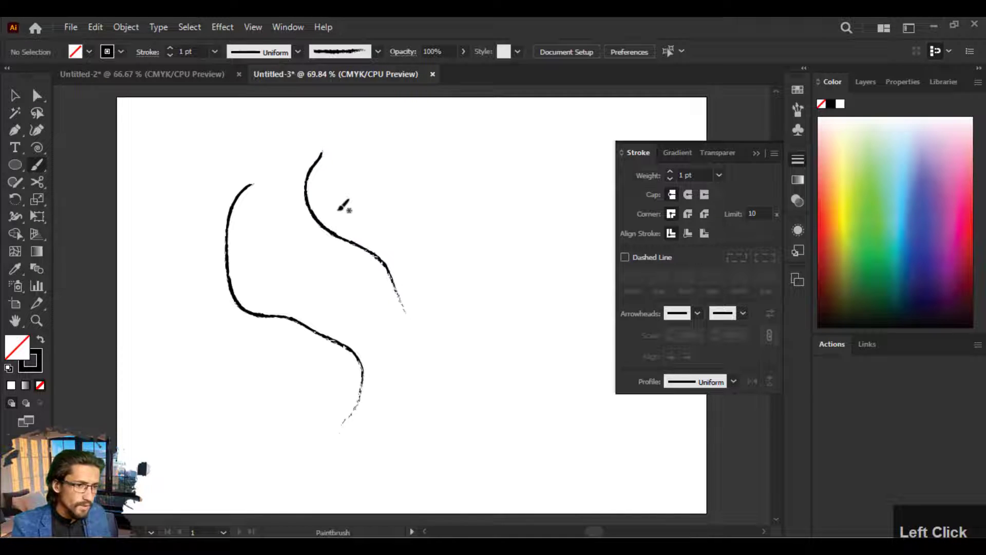
left_click(326, 49)
left_click(269, 123)
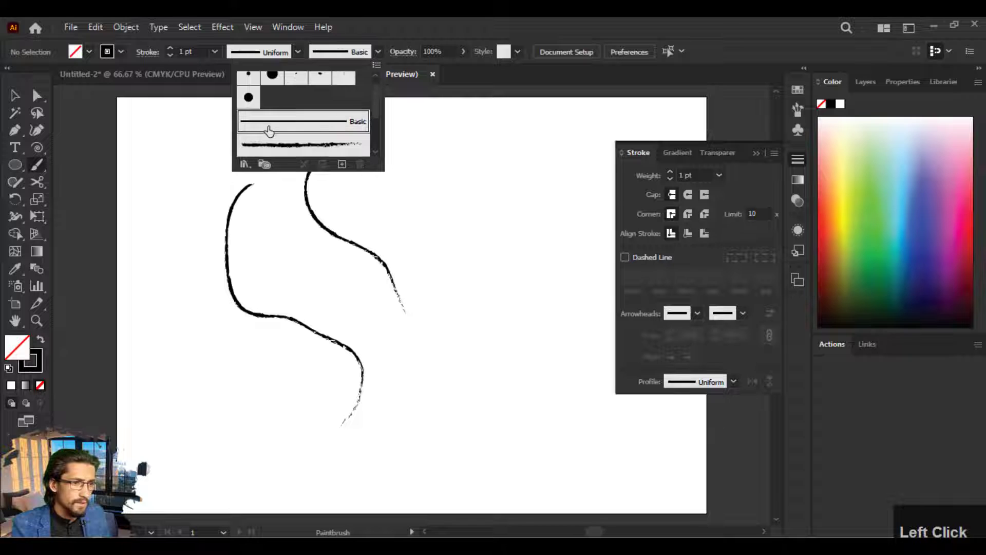
key("ctrl+z")
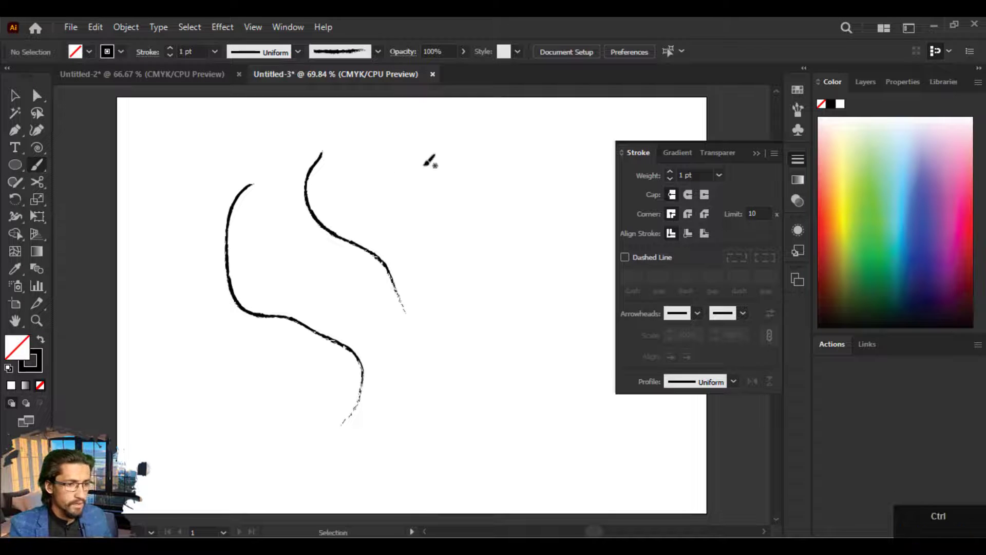
key("ctrl+z")
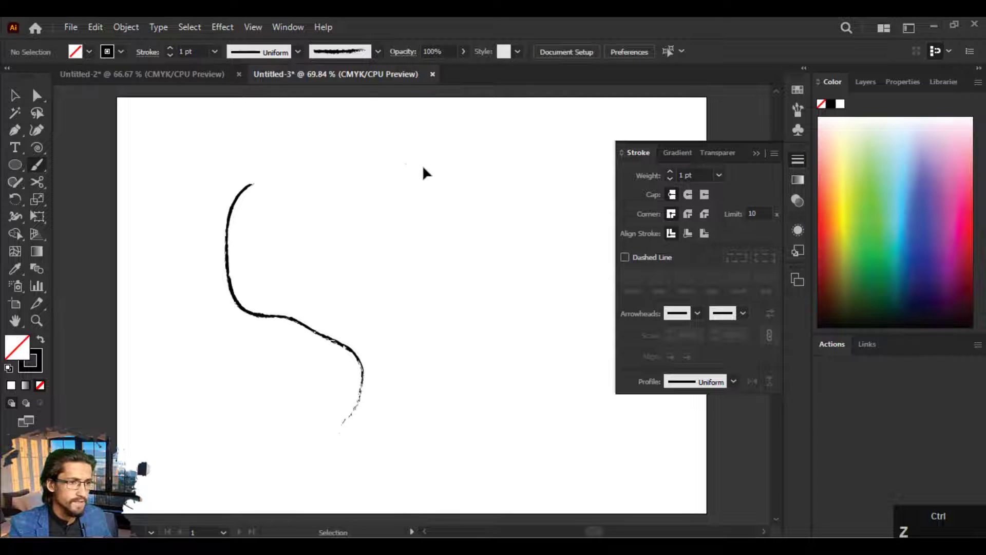
Step: Undo the S-shaped charcoal stroke and set the brush definition to Basic
key("ctrl+z")
left_click(353, 55)
left_click(331, 121)
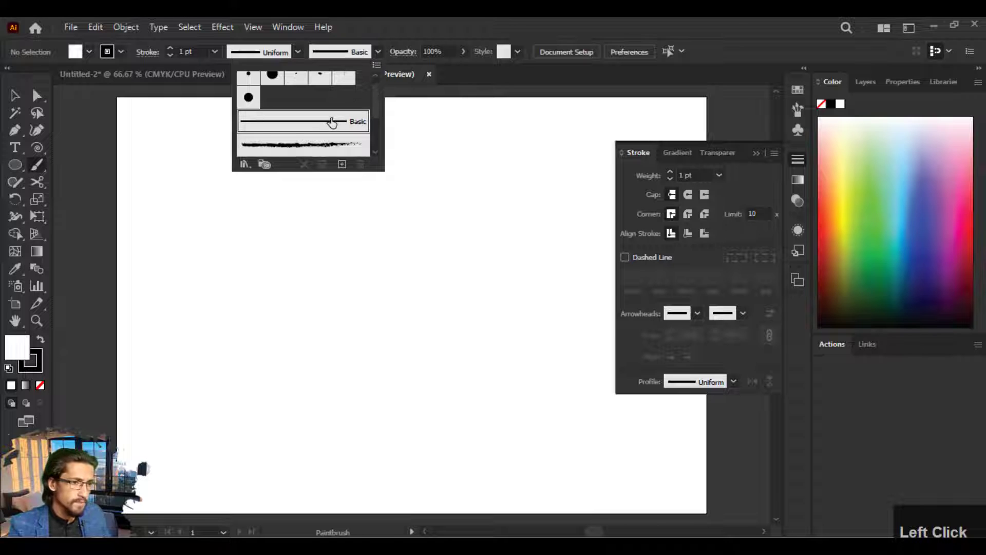
left_click(186, 147)
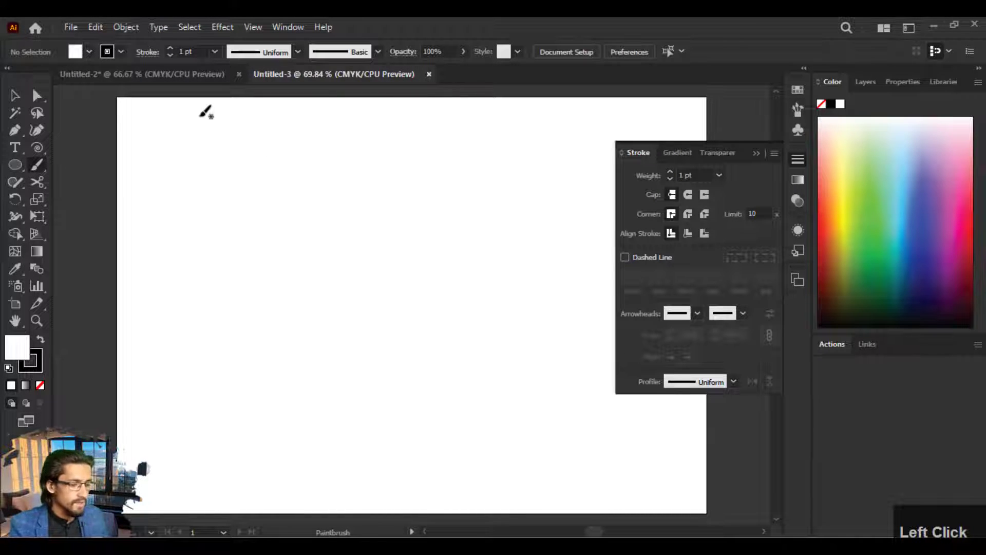
Step: Try to increase the size of the Paintbrush over the empty artboard
key("bracketright")
key("bracketright")
key("bracketright")
key("bracketright")
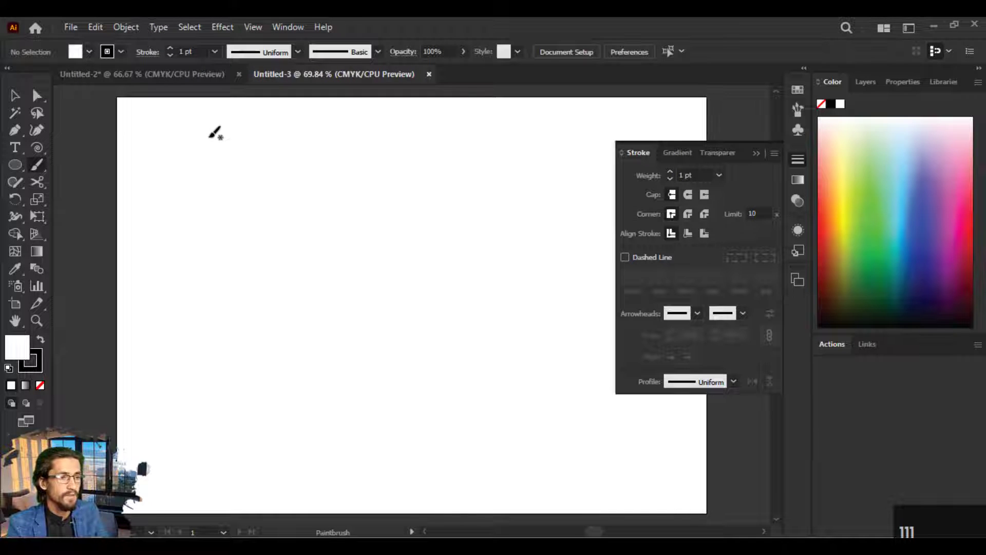
scroll(226, 167, "up", 1, "ctrl")
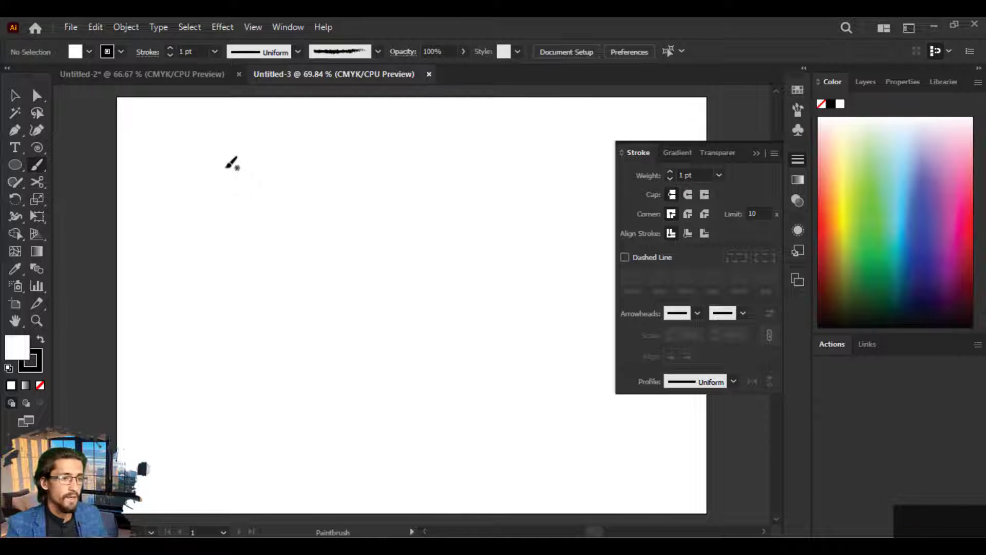
scroll(227, 166, "up", 3)
scroll(226, 167, "down", 2)
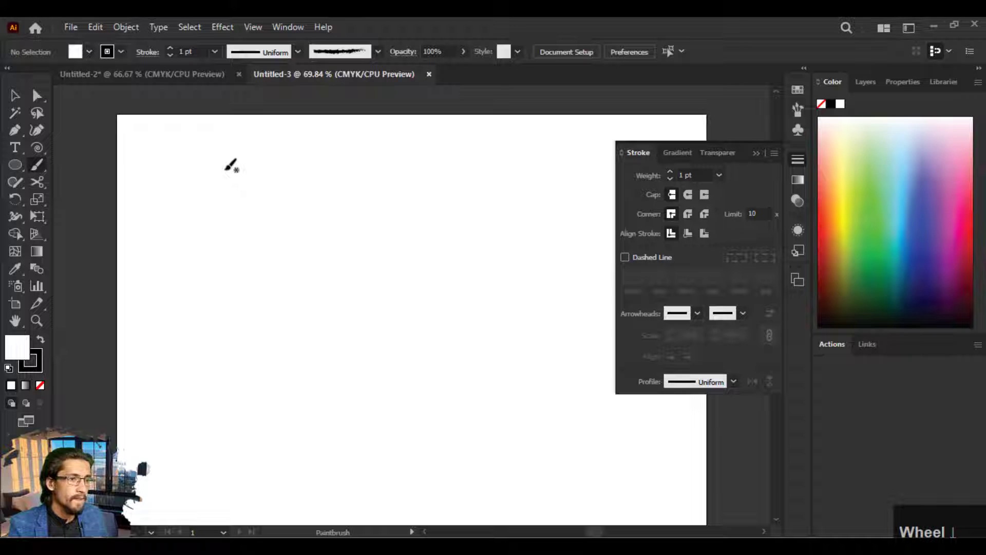
Step: Set the stroke weight for new Paintbrush strokes to 10 pt
left_click(200, 52)
scroll(199, 52, "up", 4)
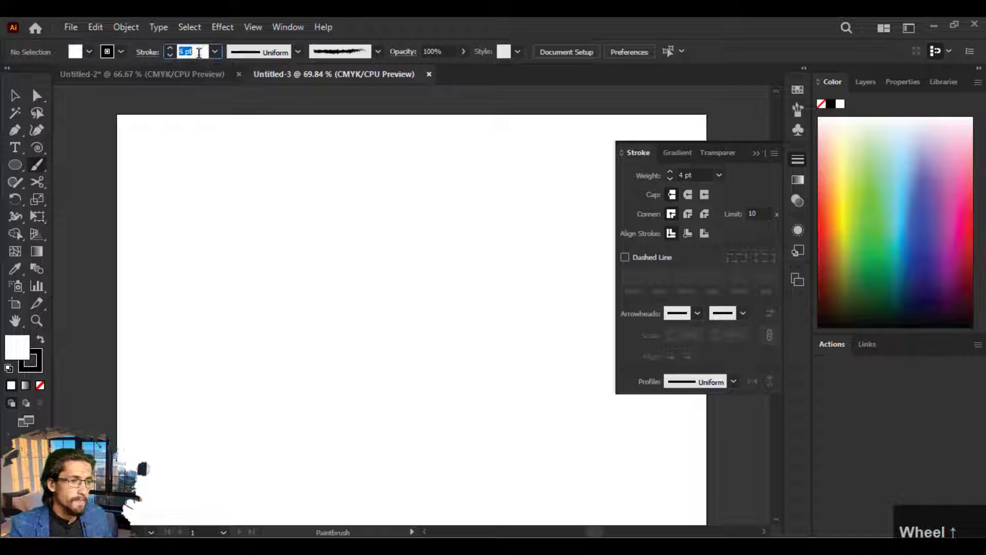
scroll(200, 52, "up", 2)
scroll(200, 52, "up", 2)
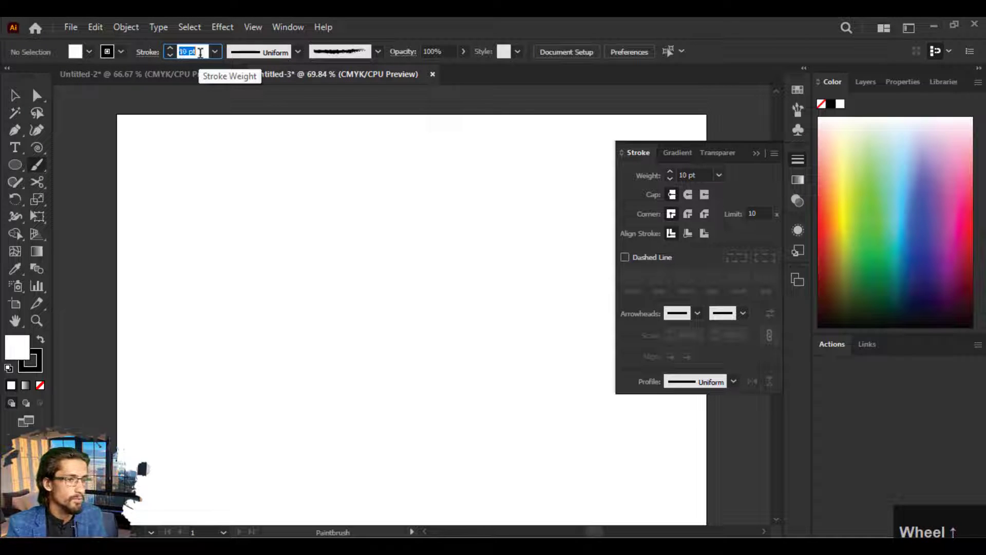
key("Return")
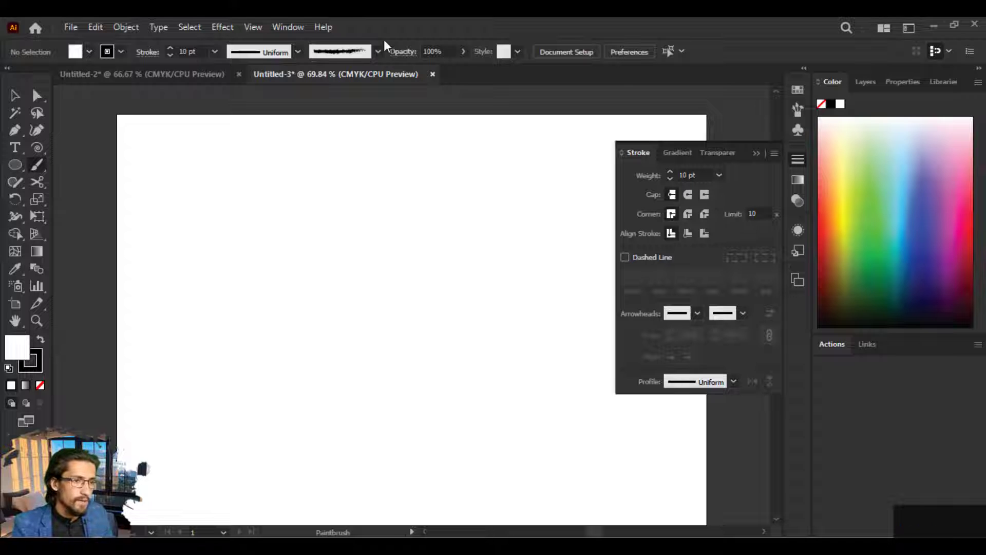
Step: Set the brush definition to Basic, paint a curved vertical stroke on the artboard, and undo it
left_click(378, 51)
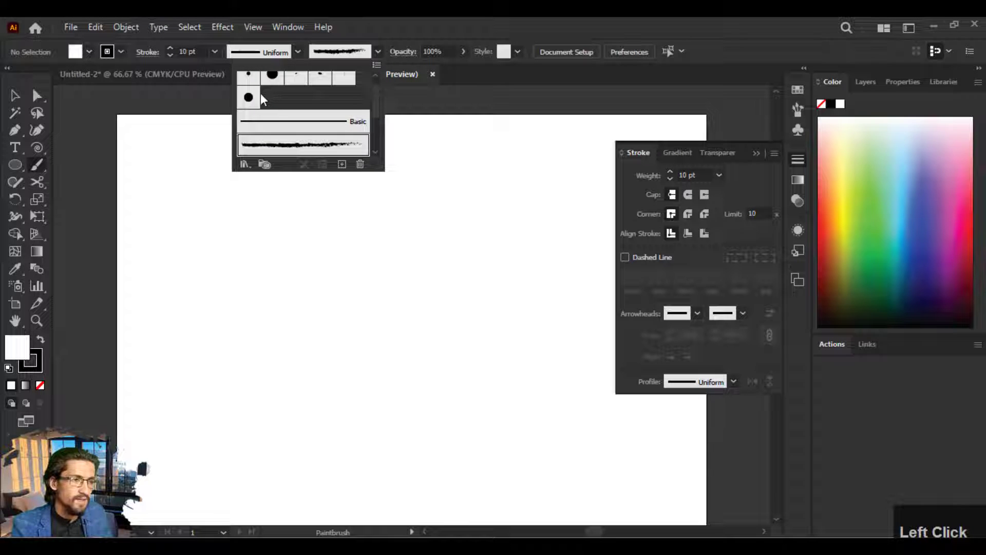
left_click(269, 121)
left_click(306, 200)
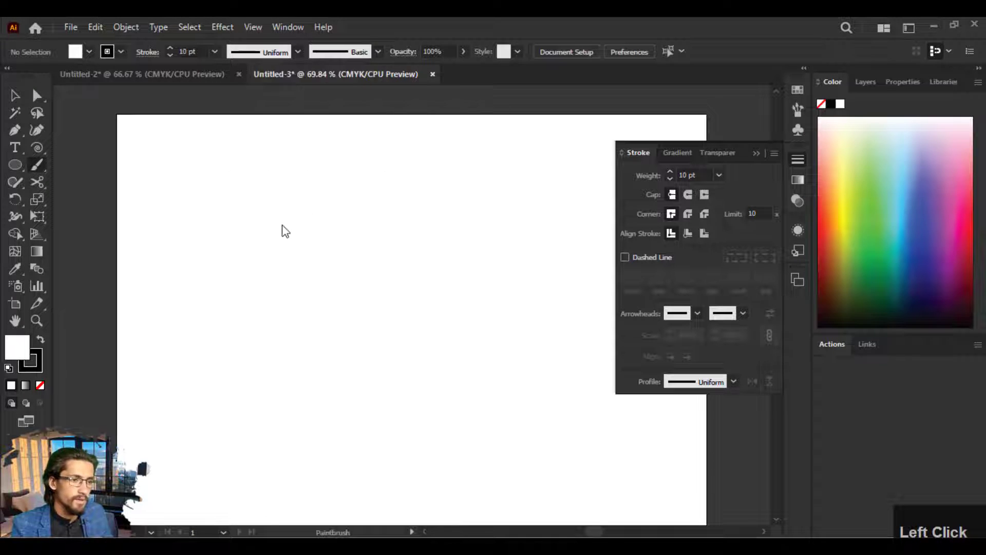
mouse_move(242, 203)
left_mouse_down()
mouse_move(203, 236)
mouse_move(198, 271)
mouse_move(222, 387)
left_mouse_up()
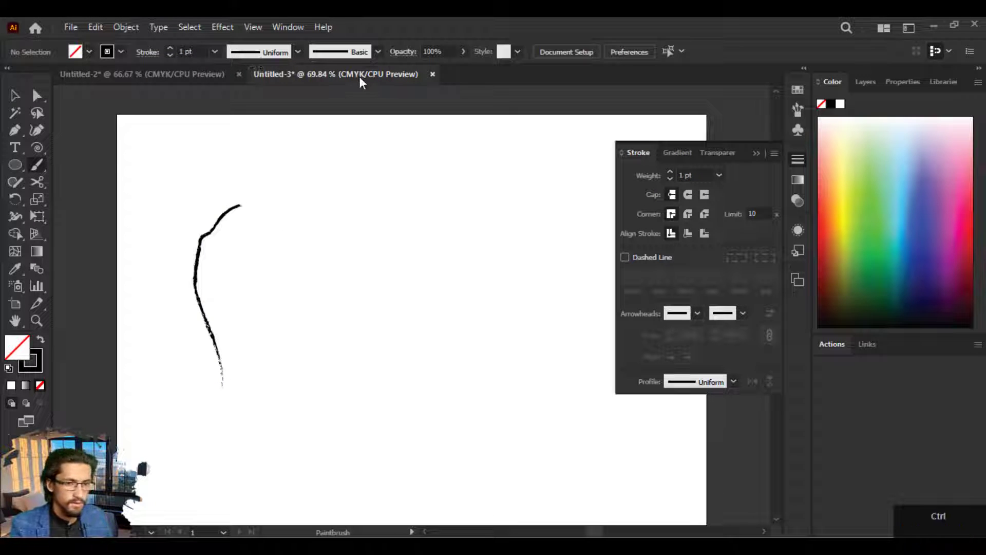
key("ctrl+z")
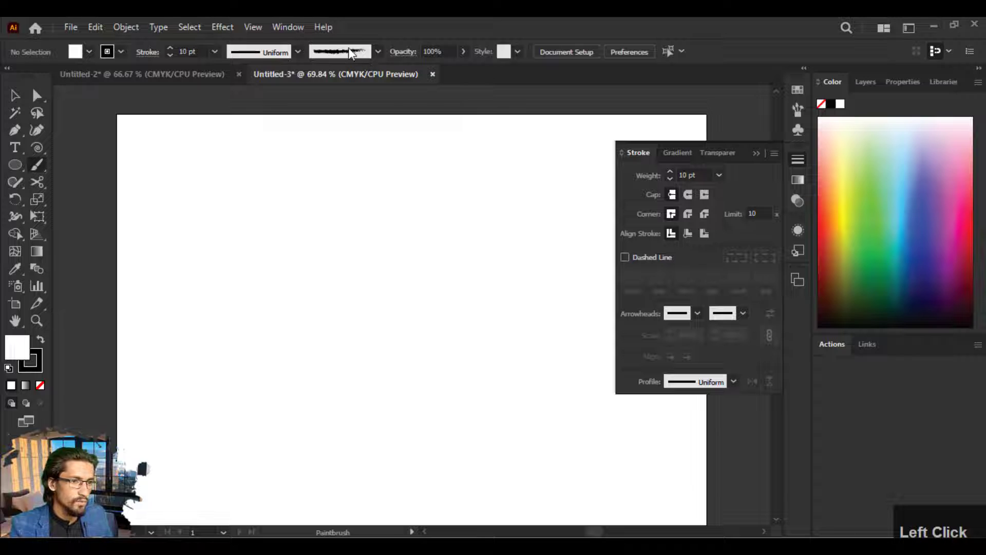
Step: Set the brush definition for new Paintbrush strokes to 15 pt. Round
left_click(378, 51)
scroll(303, 113, "up", 2)
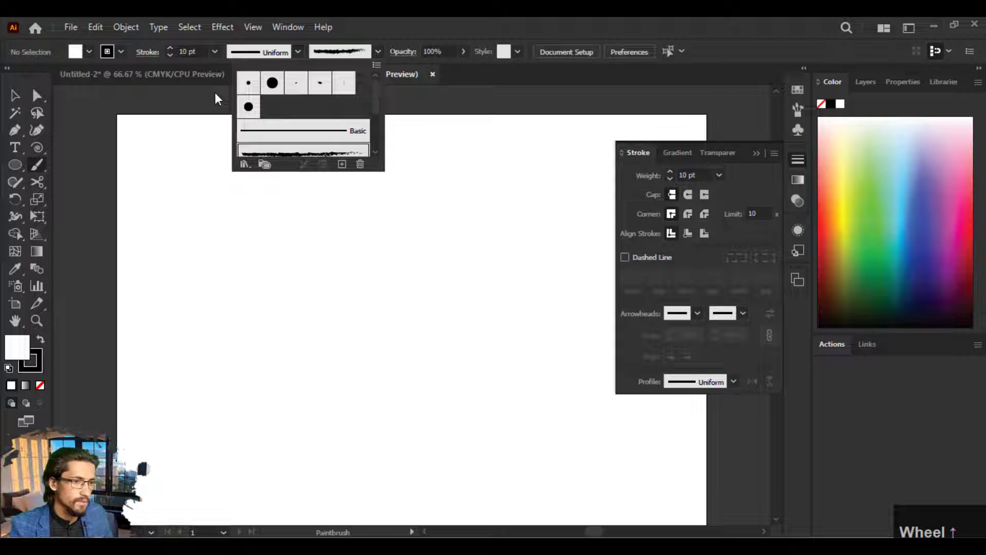
left_click(272, 85)
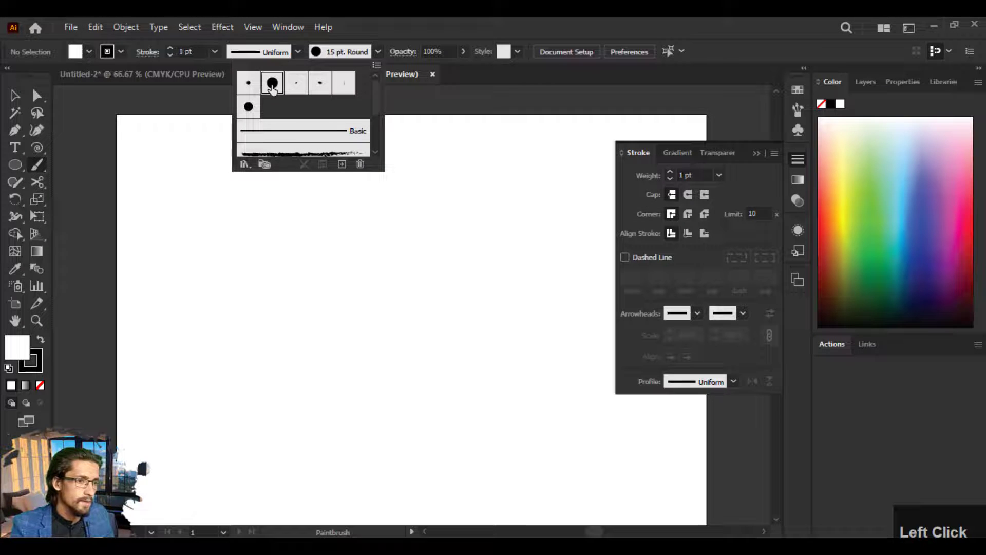
left_click(214, 162)
Step: Paint two trial wavy strokes down the artboard with the 15 pt. Round brush, one after the other, undoing each
mouse_move(221, 171)
left_mouse_down()
mouse_move(197, 223)
mouse_move(223, 296)
mouse_move(196, 376)
mouse_move(172, 437)
left_mouse_up()
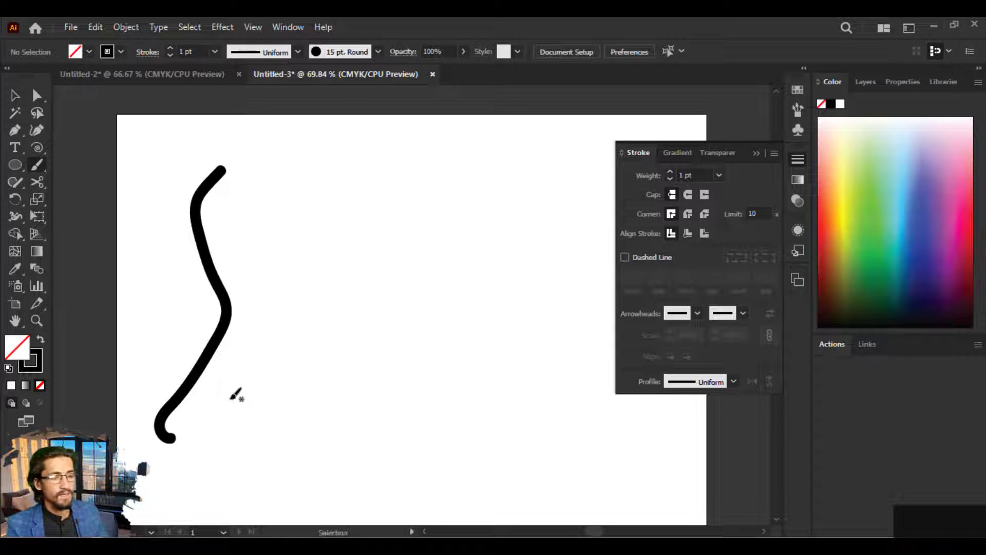
key("ctrl+z")
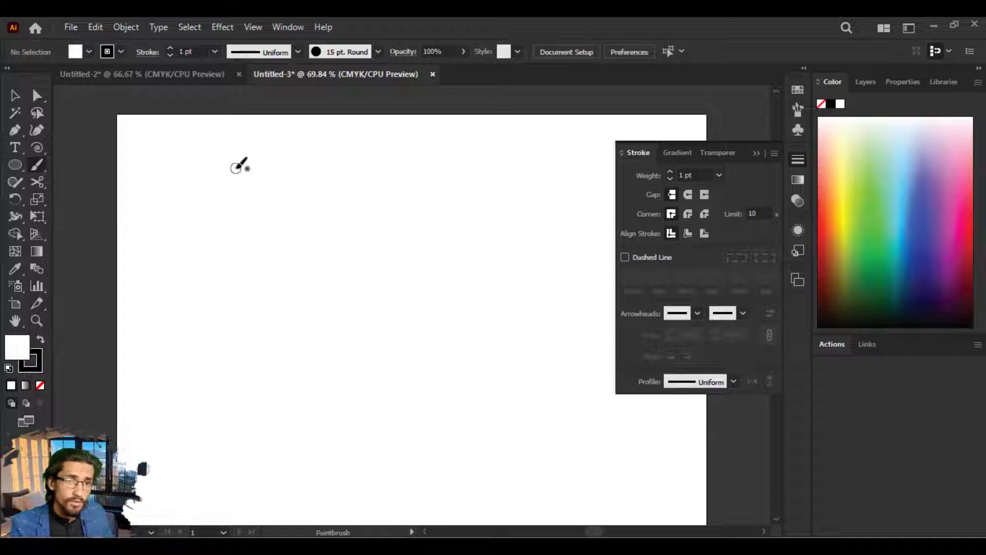
key("ctrl+equal")
key("ctrl+equal")
key("space")
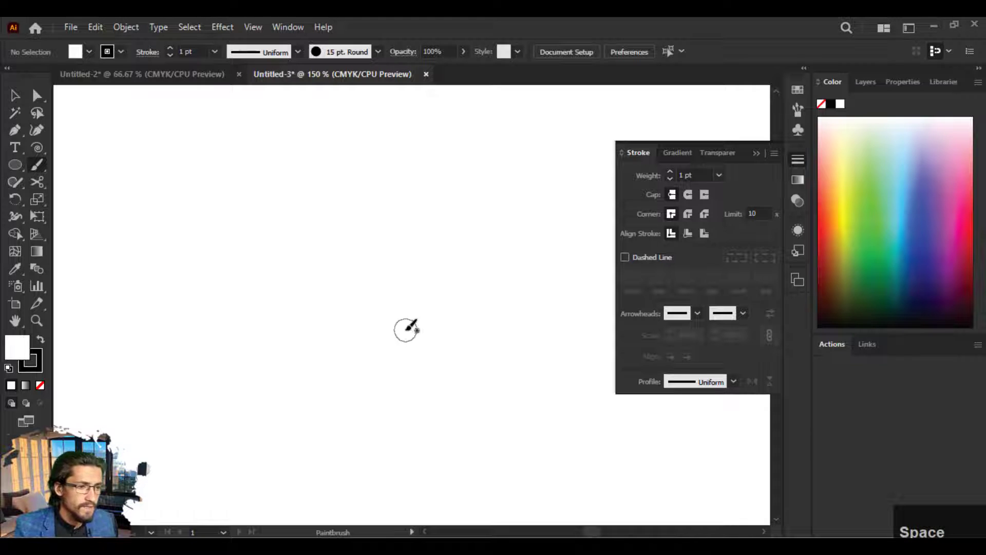
mouse_move(205, 122)
left_mouse_down()
mouse_move(177, 158)
mouse_move(196, 264)
mouse_move(165, 343)
mouse_move(115, 414)
mouse_move(132, 416)
mouse_move(176, 468)
mouse_move(180, 491)
left_mouse_up()
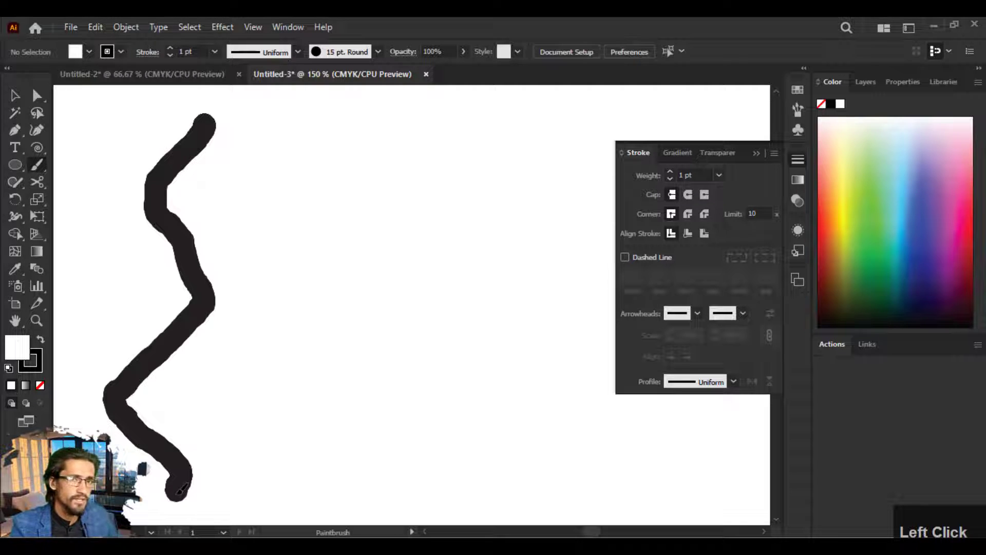
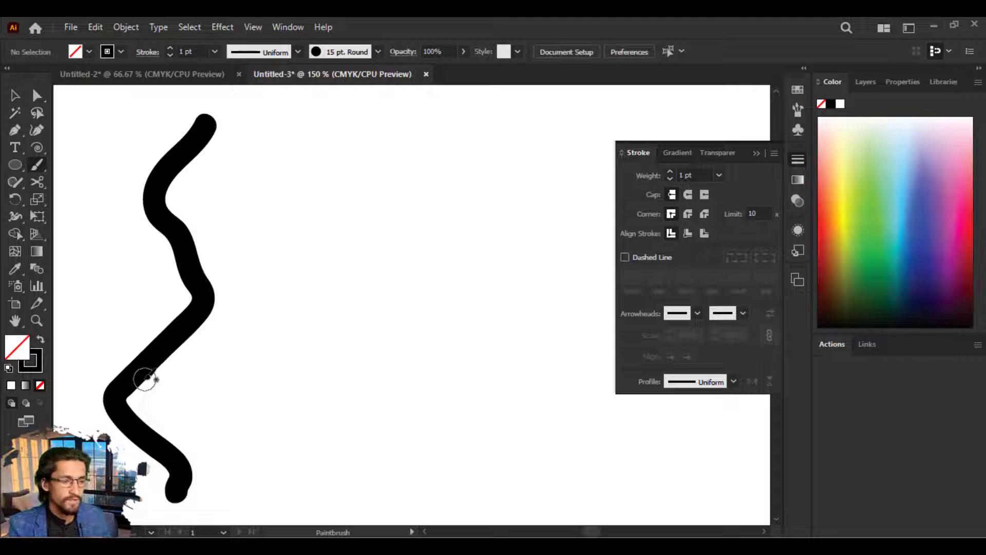
key("ctrl+0")
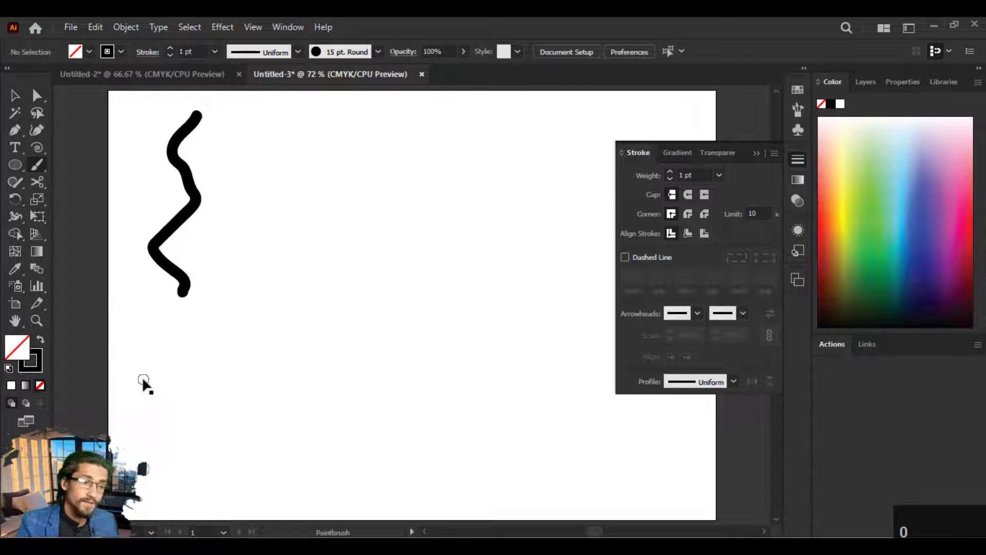
key("ctrl+z")
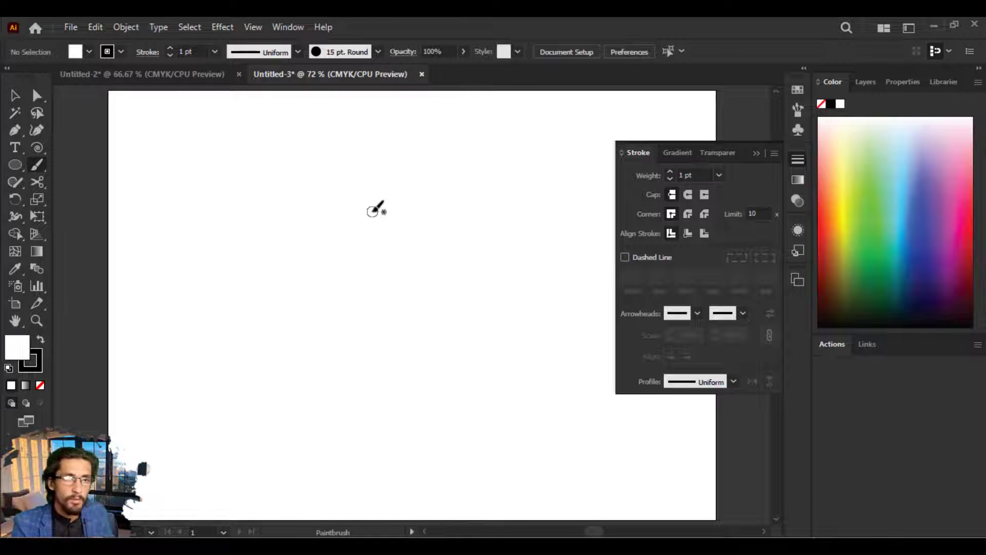
Step: Paint two crossing curved strokes over the artboard with the 15 pt. Round brush and undo both
mouse_move(390, 180)
left_mouse_down()
mouse_move(331, 209)
mouse_move(289, 310)
mouse_move(269, 332)
mouse_move(210, 353)
mouse_move(142, 353)
left_mouse_up()
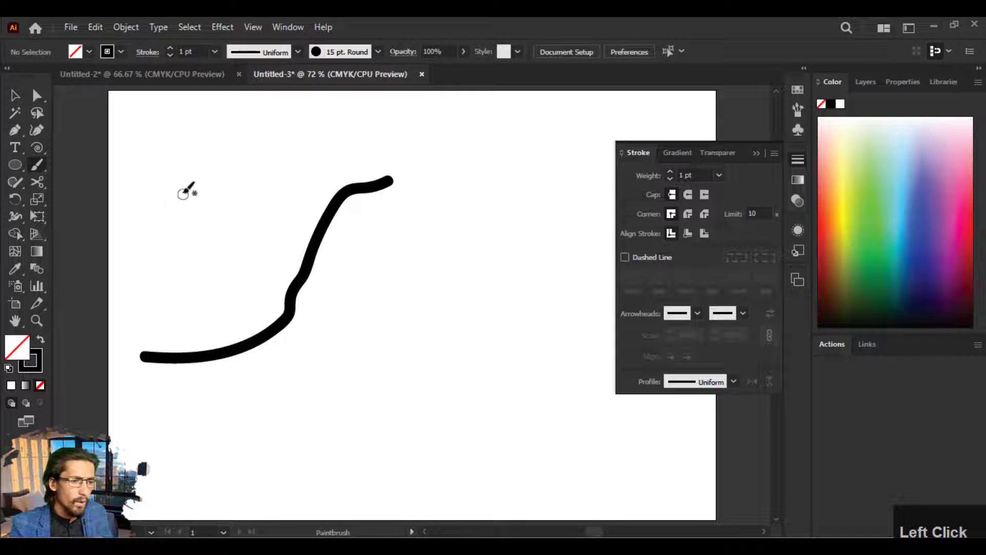
mouse_move(187, 198)
left_mouse_down()
mouse_move(328, 370)
mouse_move(405, 415)
mouse_move(474, 420)
left_mouse_up()
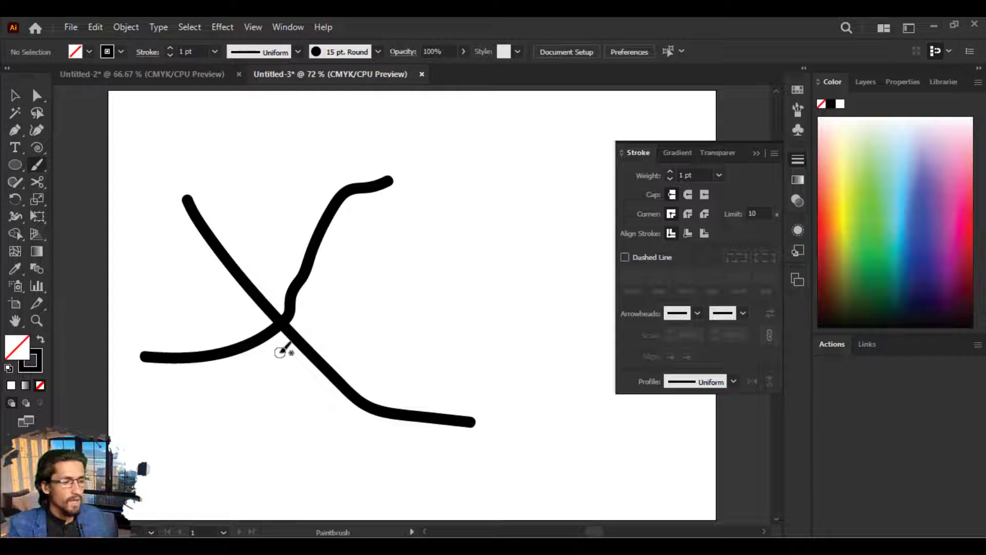
key("ctrl+z")
key("ctrl+z")
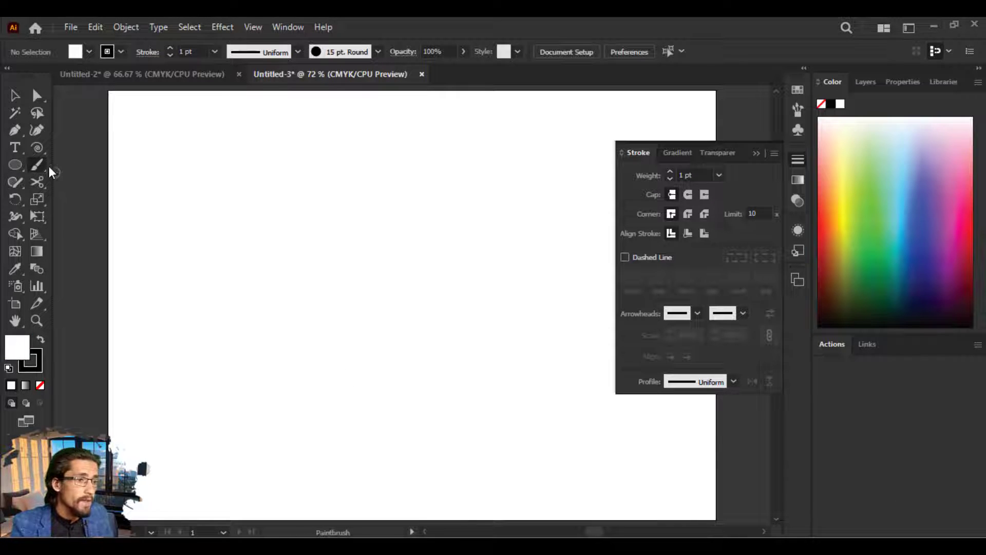
Step: Set the stroke weight for new Paintbrush strokes to 12 pt
left_click(200, 52)
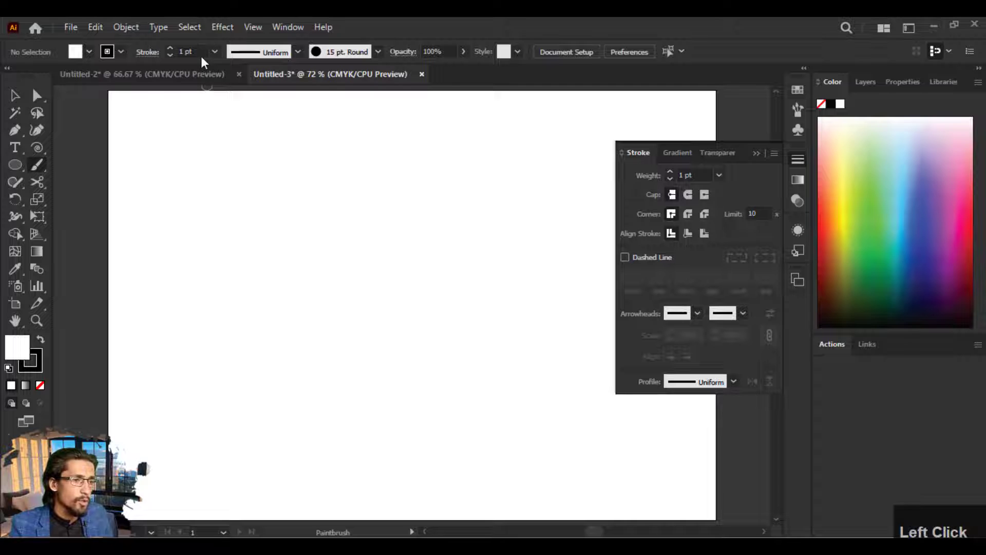
scroll(197, 50, "up", 11)
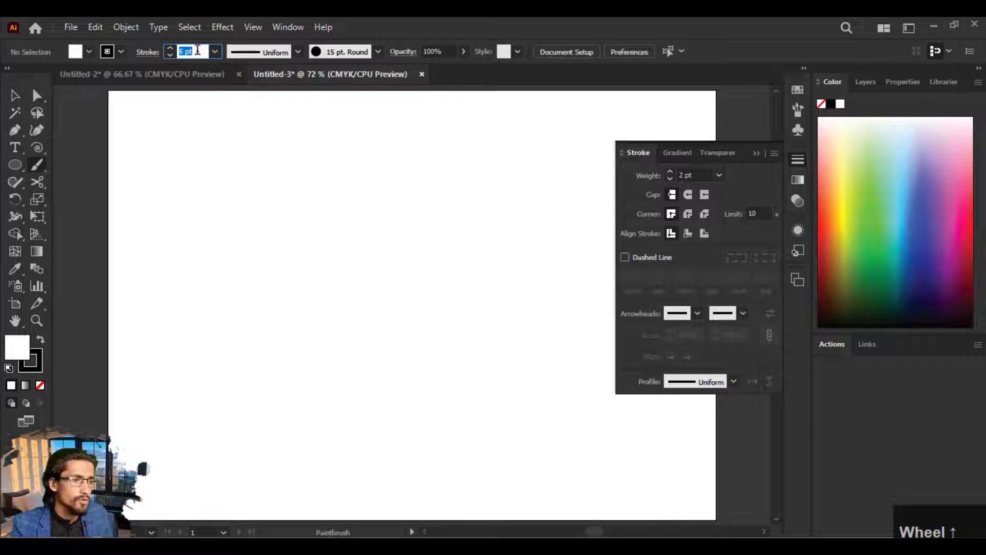
Step: Look through the brush definitions and open the Arrows_Special brush library
left_click(340, 54)
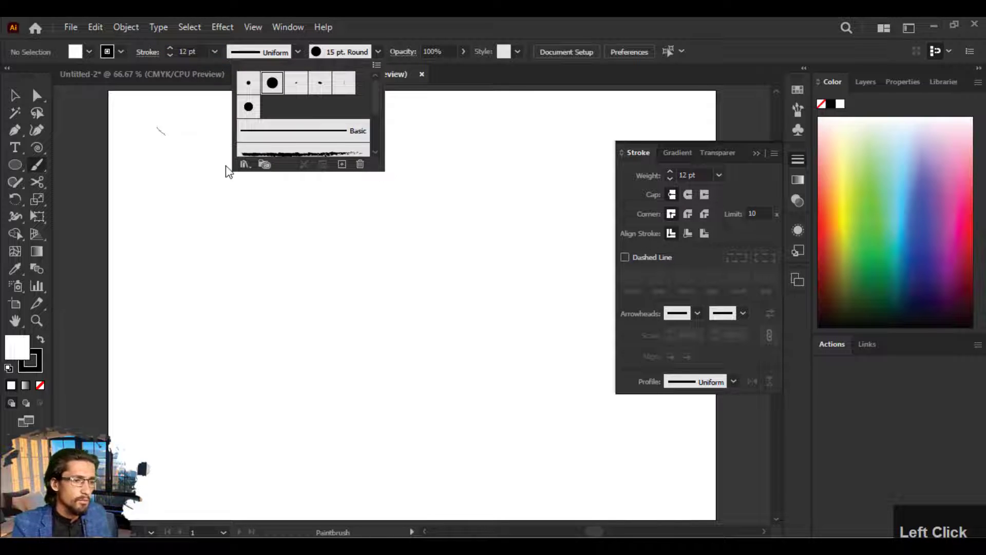
scroll(296, 136, "down", 3)
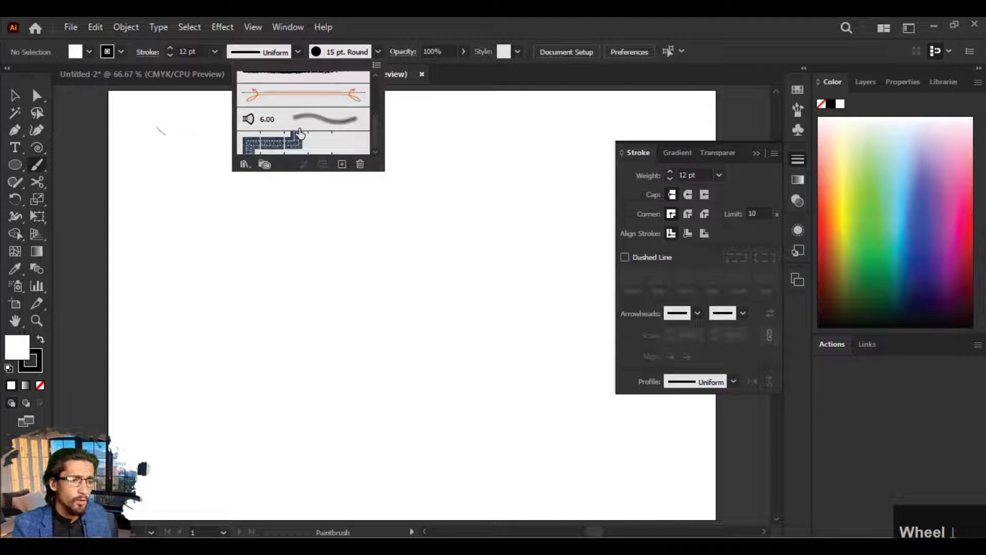
scroll(289, 148, "up", 3)
scroll(288, 143, "down", 4)
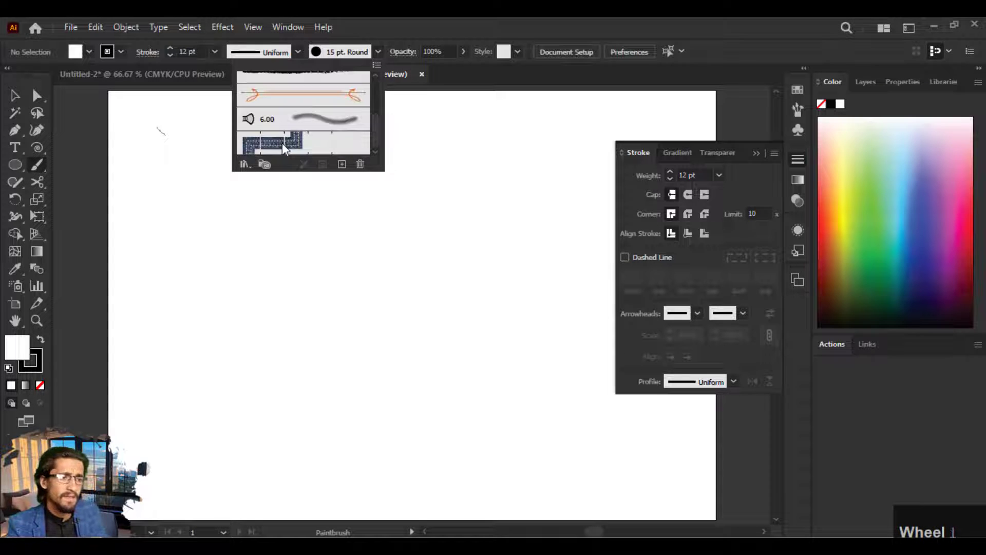
left_click(245, 164)
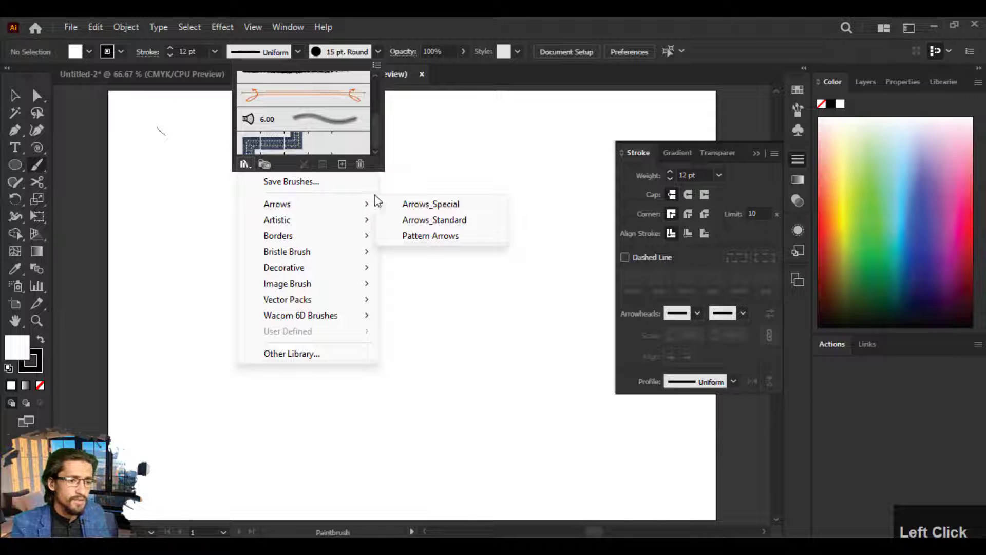
mouse_move(354, 208)
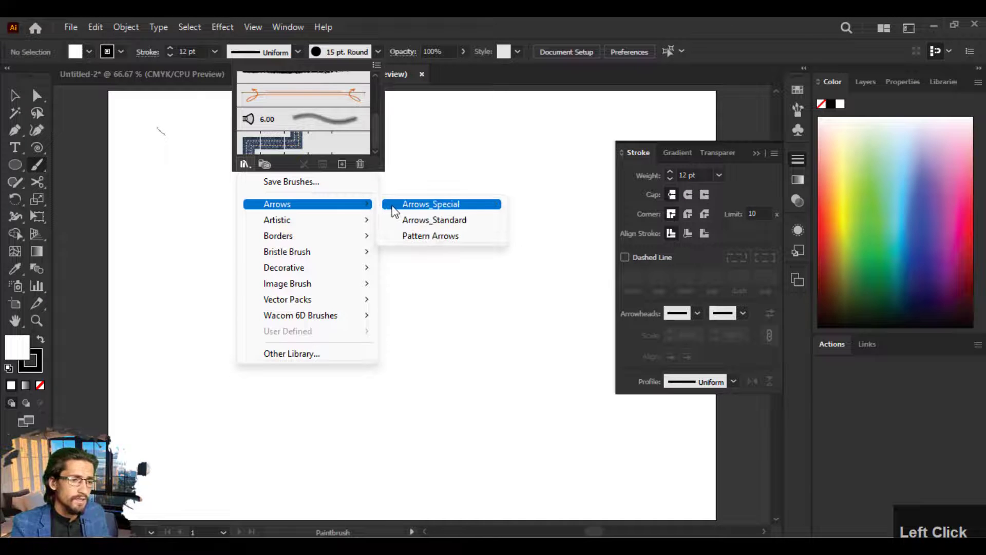
left_click(395, 208)
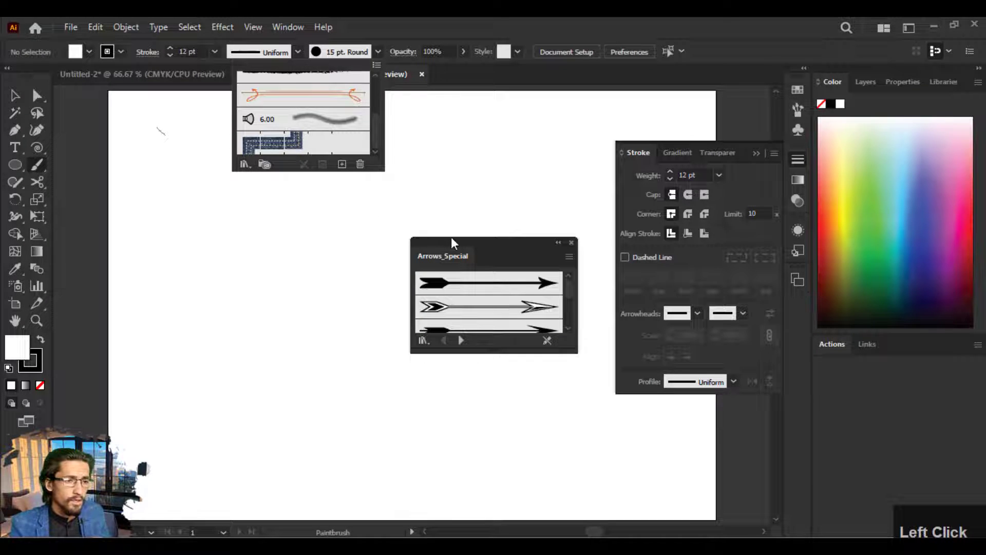
left_click(453, 242)
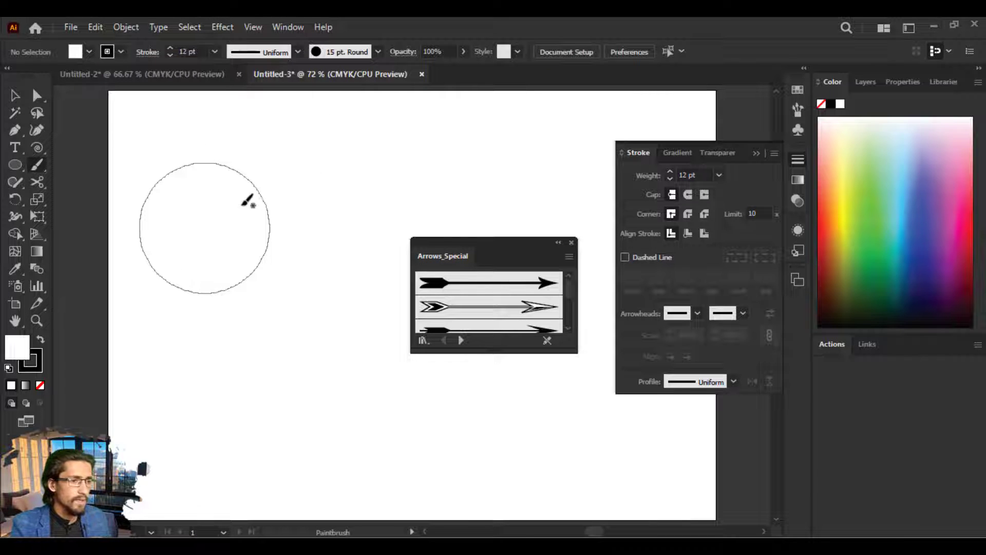
Step: Set the stroke weight to 3 pt and paint a wavy vertical stroke down the artboard's left side with the 15 pt. Round brush
mouse_move(244, 198)
left_mouse_down()
mouse_move(189, 199)
mouse_move(209, 232)
left_mouse_up()
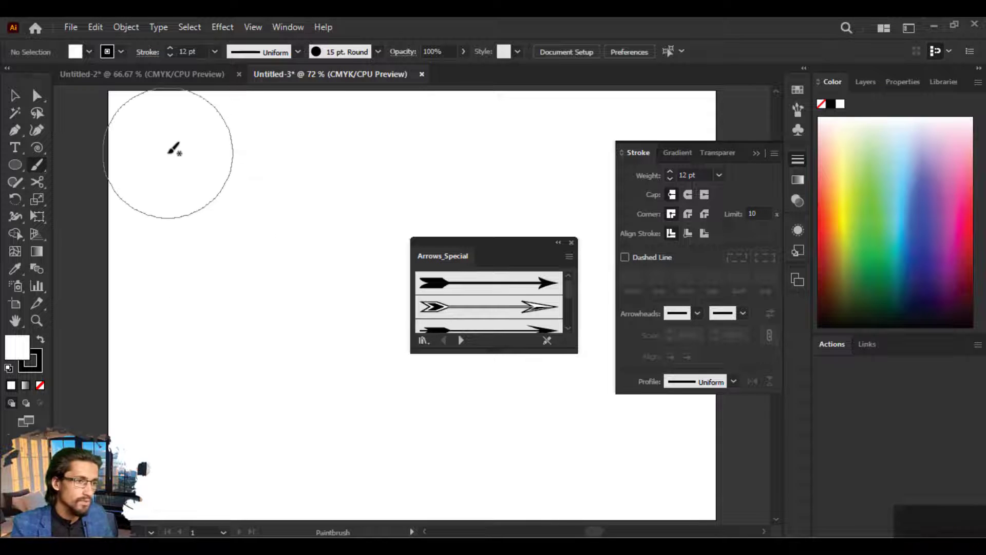
left_click(196, 57)
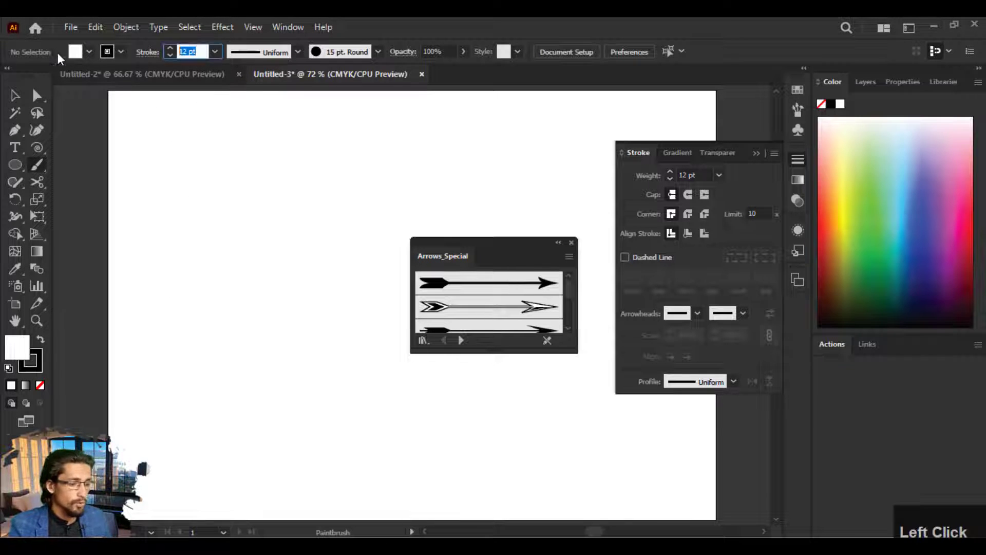
type("3")
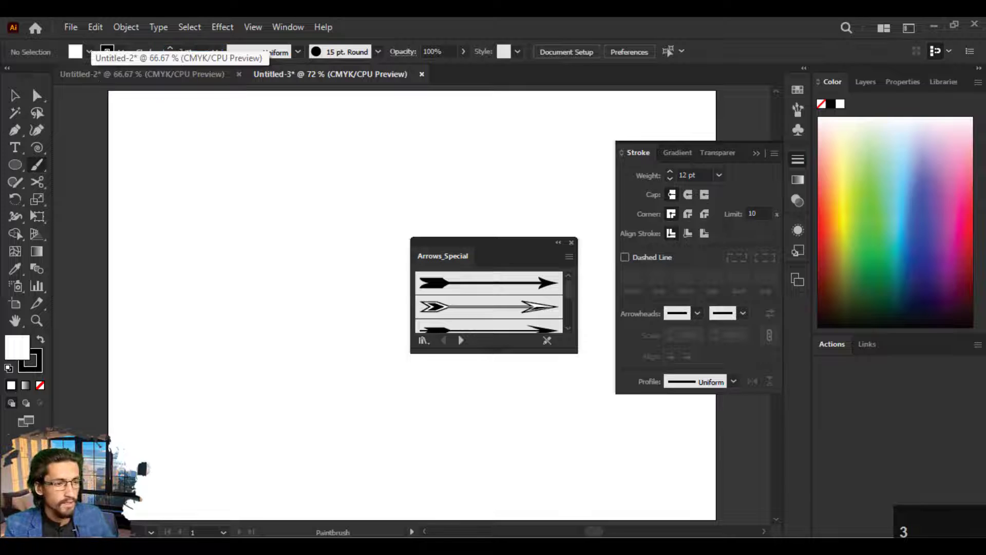
key("Return")
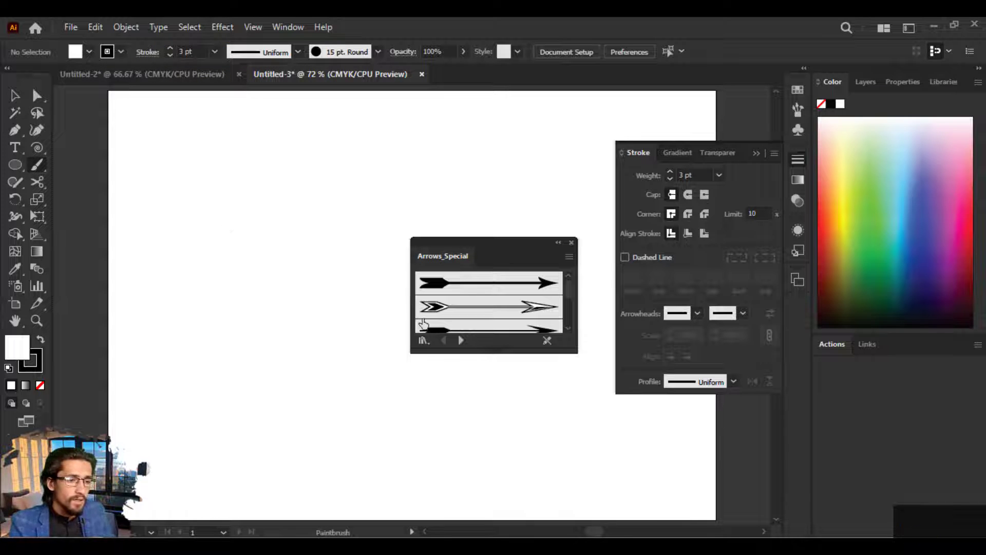
mouse_move(157, 119)
left_mouse_down()
mouse_move(145, 243)
mouse_move(165, 274)
mouse_move(175, 356)
mouse_move(161, 419)
mouse_move(142, 439)
left_mouse_up()
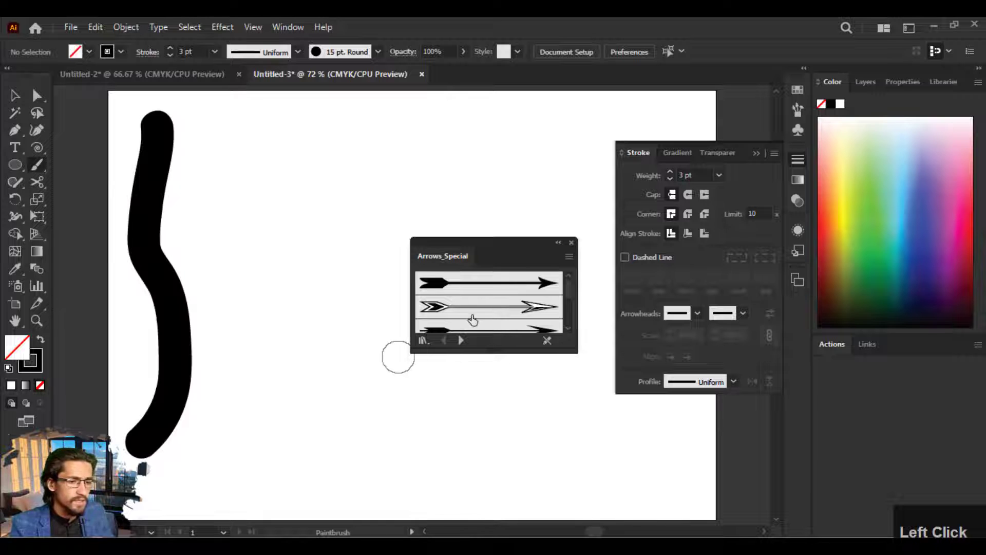
Step: Select the painted stroke and try several Arrows_Special brushes on it, ending with the thick black arrow with a thin outline
left_click(469, 313)
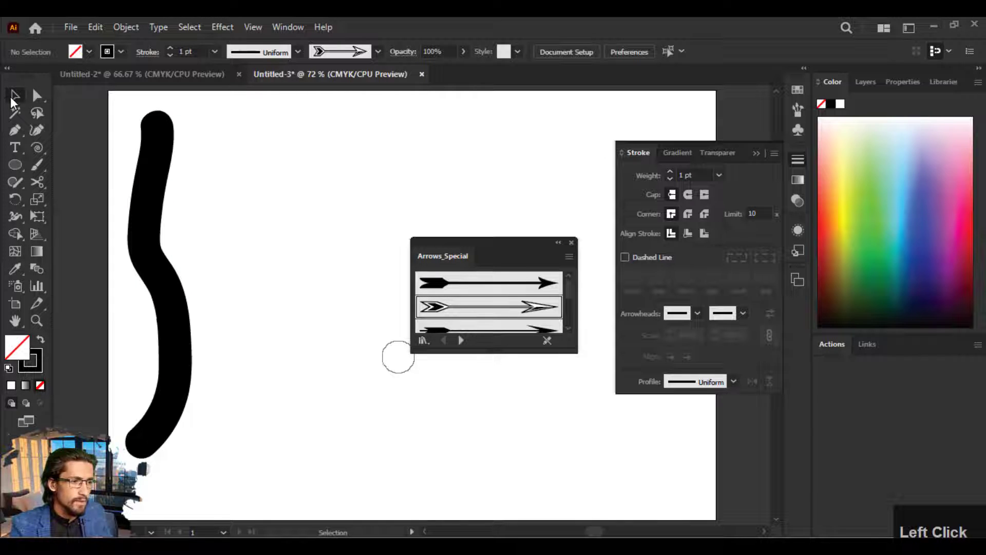
left_click(150, 180)
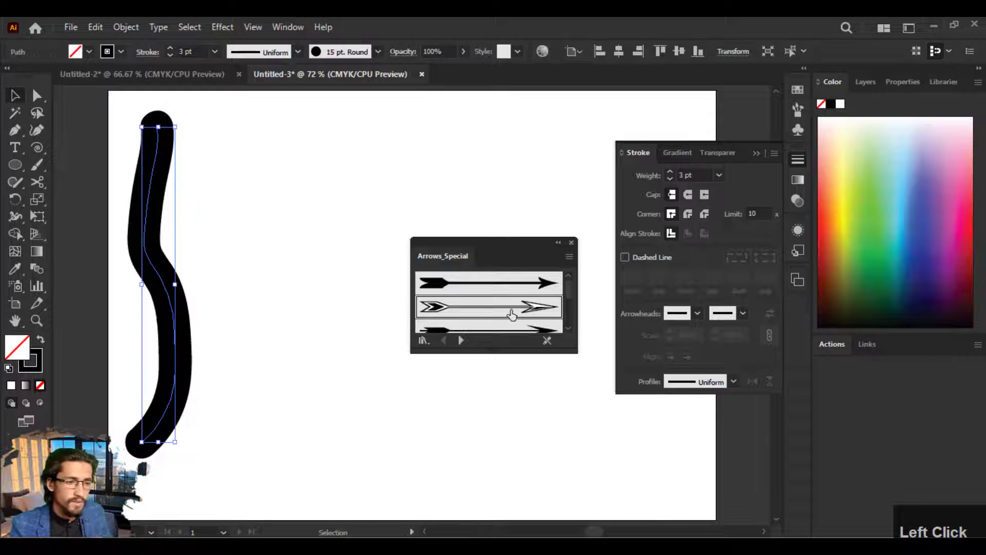
left_click(479, 306)
left_click(481, 290)
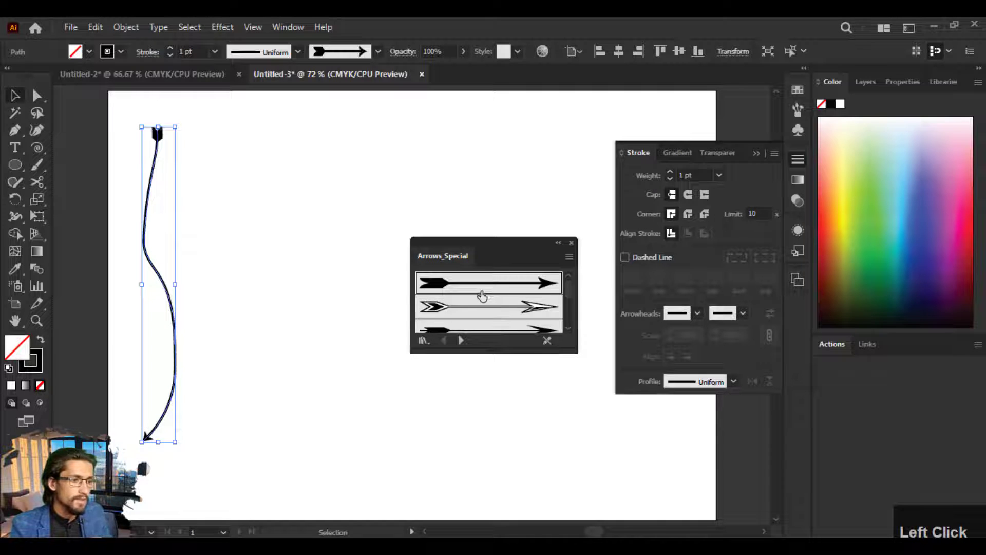
scroll(489, 303, "down", 2)
left_click(488, 308)
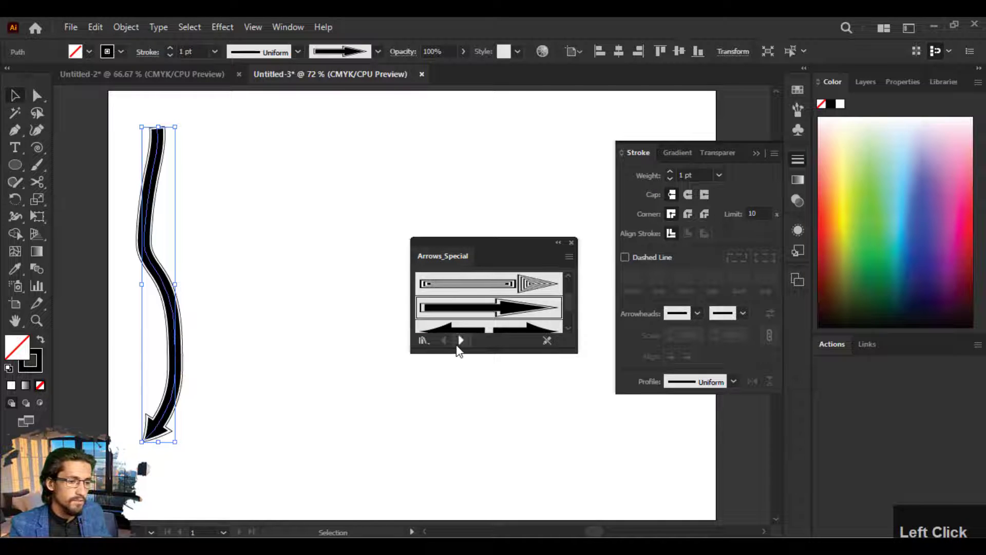
Step: Enlarge the brush library panel and browse the Arrows_Standard and Arrows_Special libraries before switching to Pattern Arrows
left_click(460, 340)
left_click_drag(464, 353, 473, 458)
left_click_drag(480, 355, 480, 482)
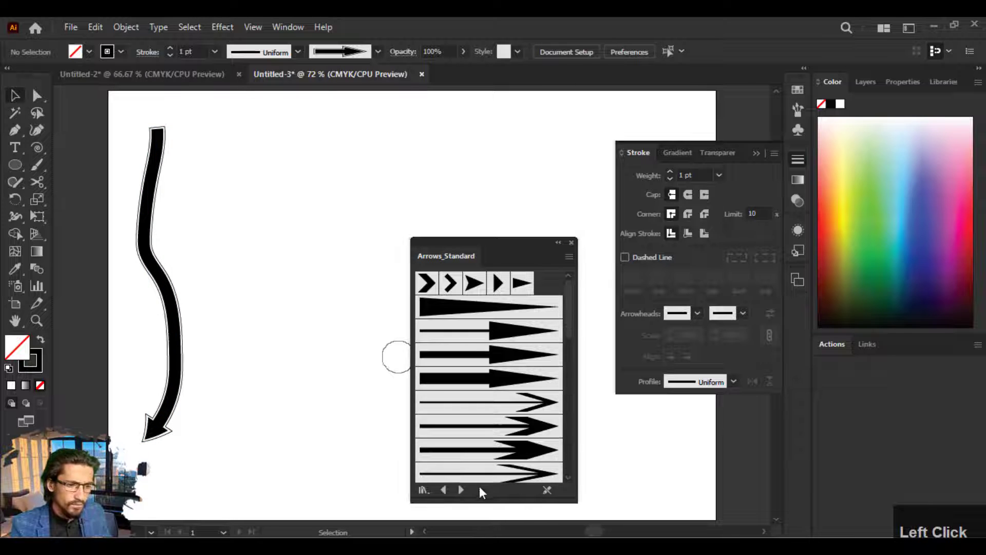
left_click(444, 490)
scroll(464, 424, "down", 5)
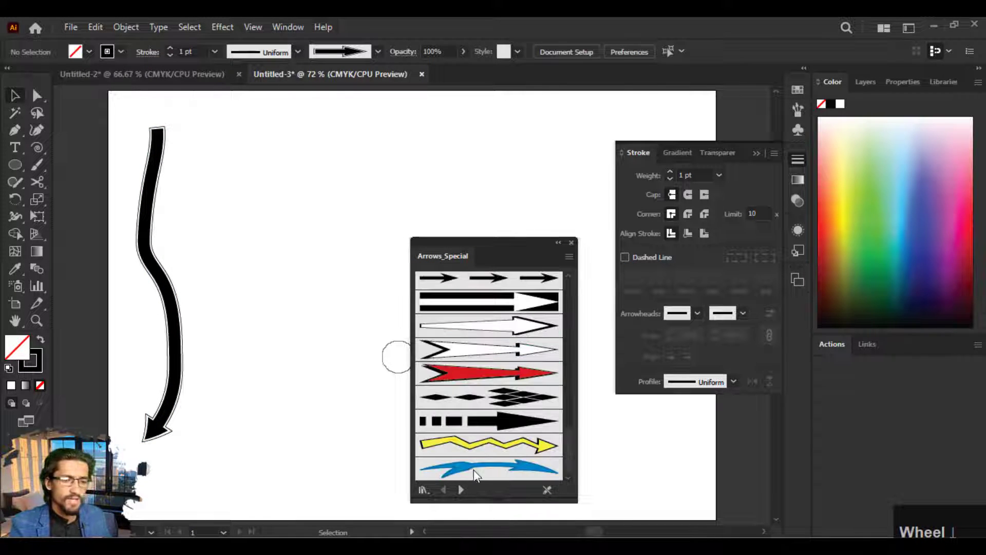
left_click(466, 486)
left_click(465, 486)
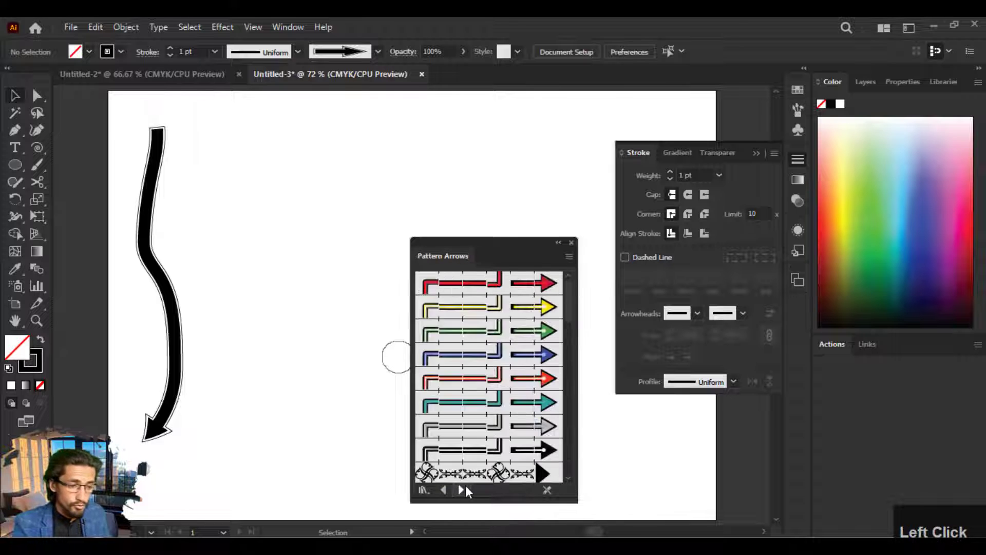
left_click(465, 487)
left_click(444, 490)
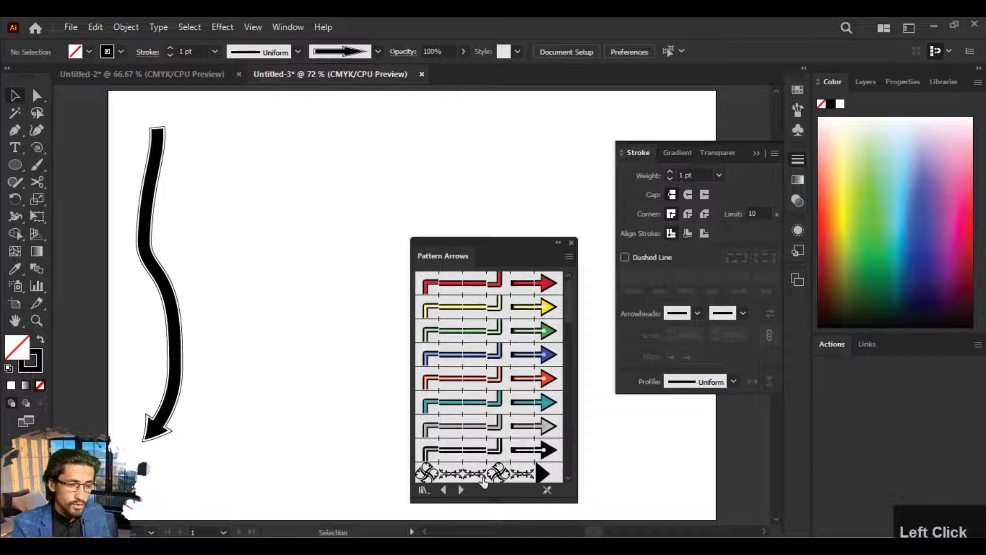
Step: Apply the ornamental black Pattern Arrows brush to the painted wavy stroke
left_click(483, 475)
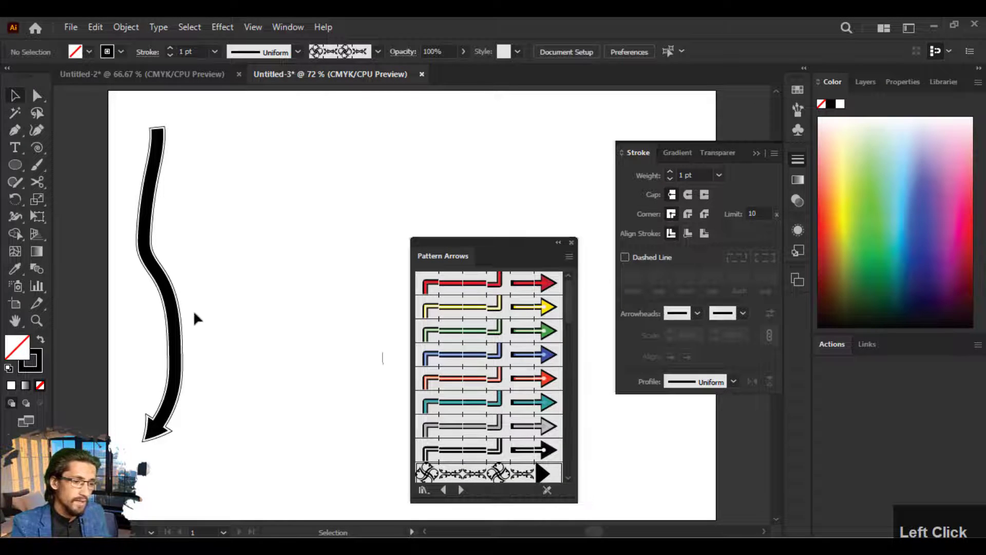
left_click(169, 309)
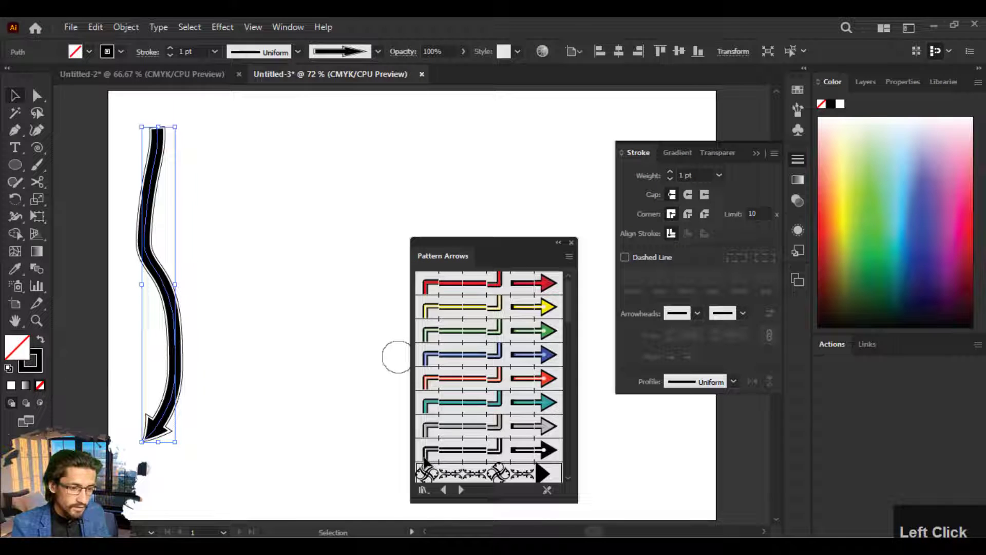
left_click(443, 478)
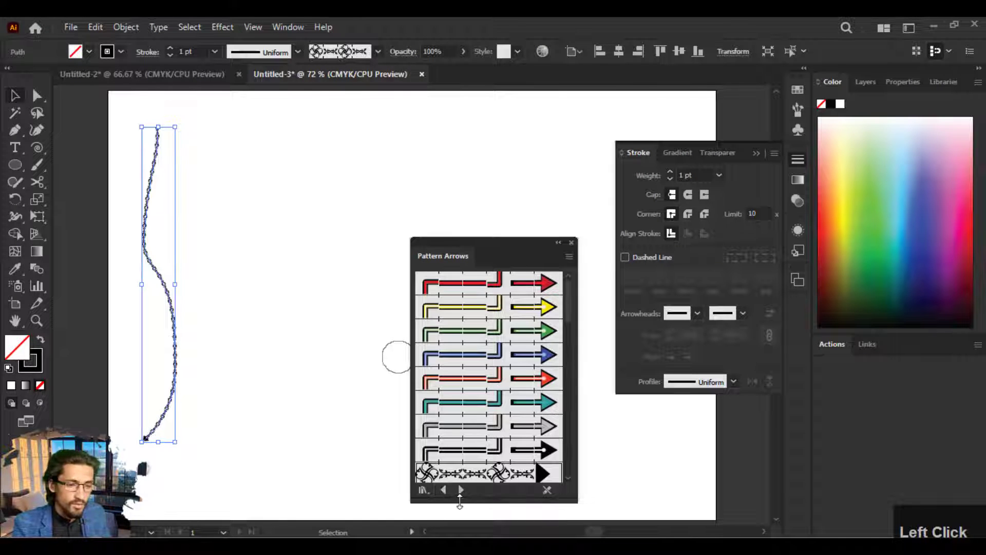
Step: Switch to the Artistic_ChalkCharcoalPencil library, try its brushes on the stroke, apply the thick rough-edged third brush, and deselect the stroke
scroll(462, 485, "down", 10)
left_click(461, 488)
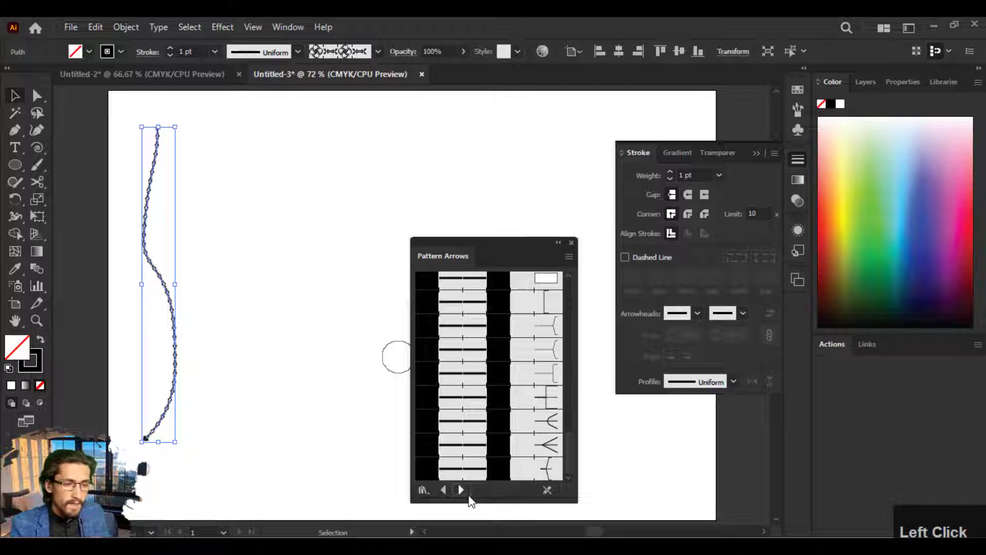
left_click(461, 489)
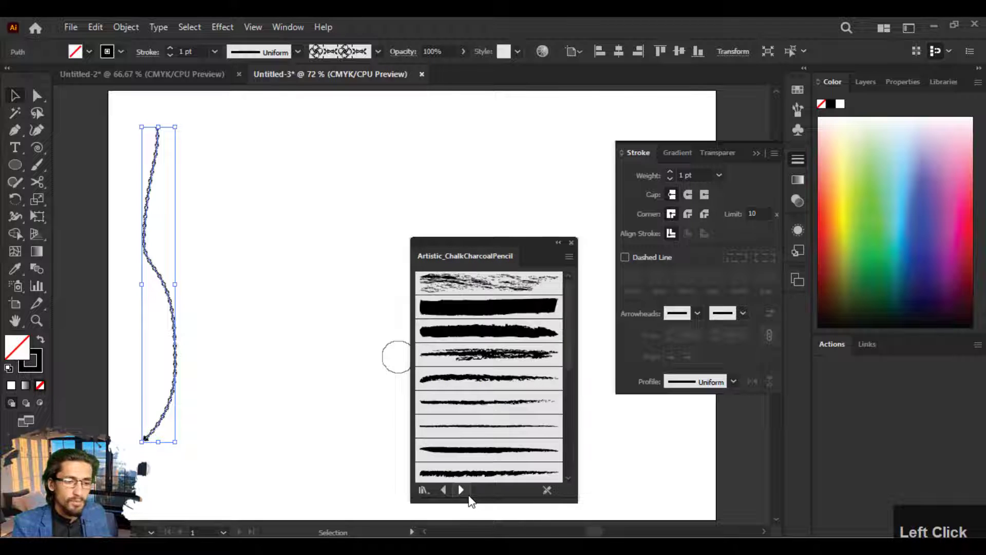
left_click(484, 363)
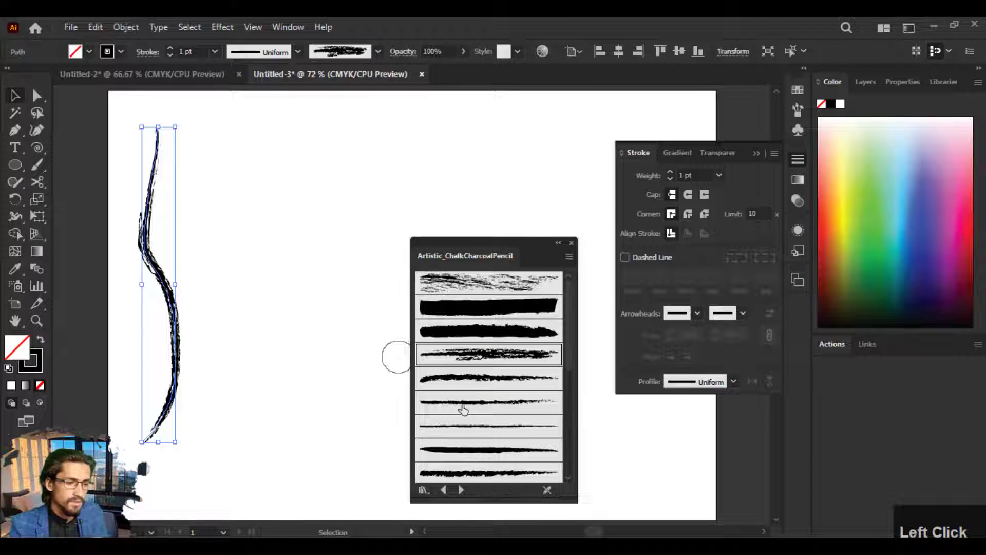
left_click(475, 380)
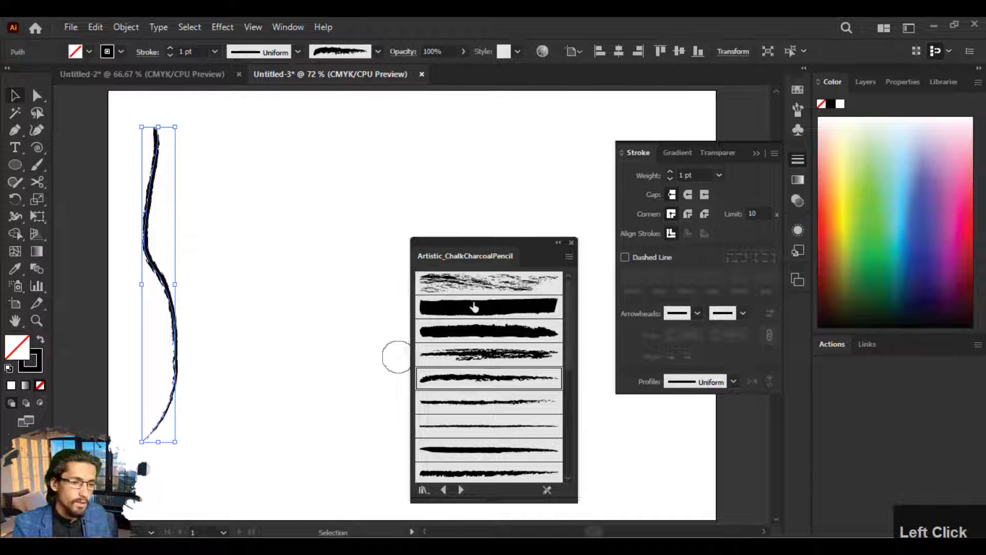
left_click(474, 330)
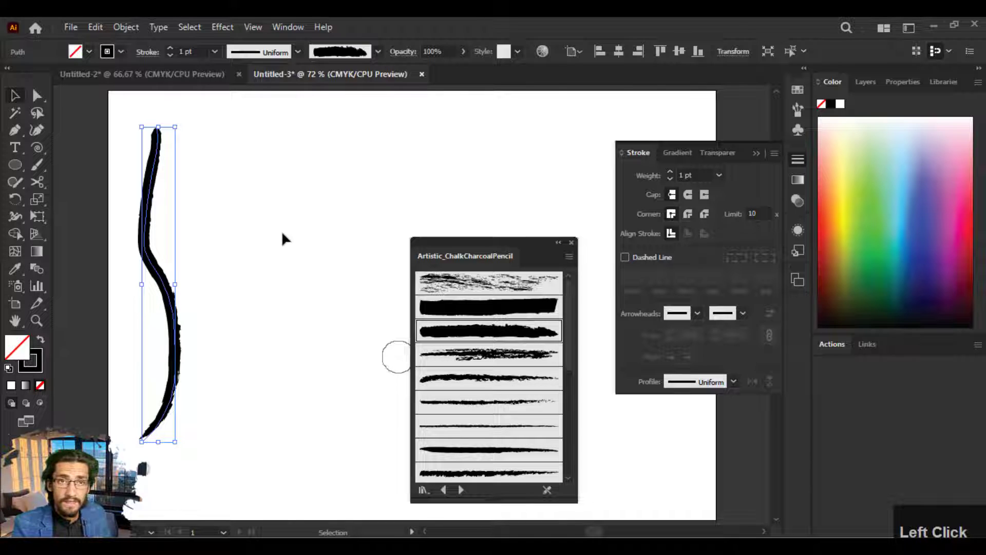
left_click(223, 192)
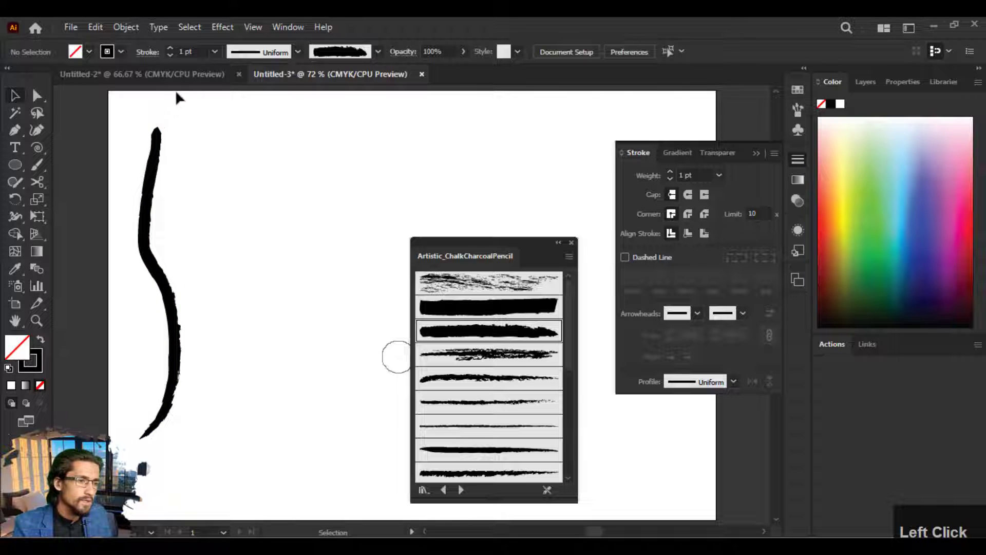
left_click(189, 51)
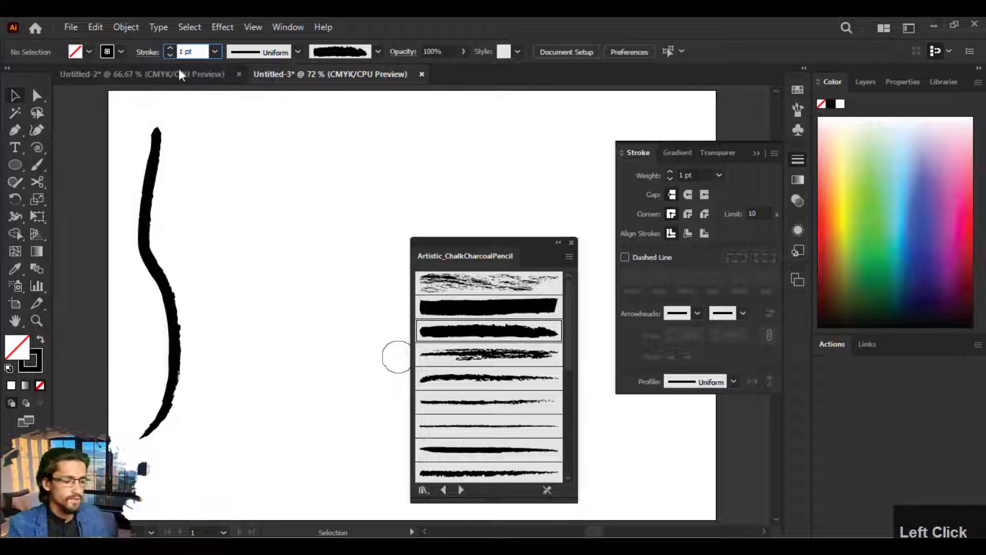
type("bbb")
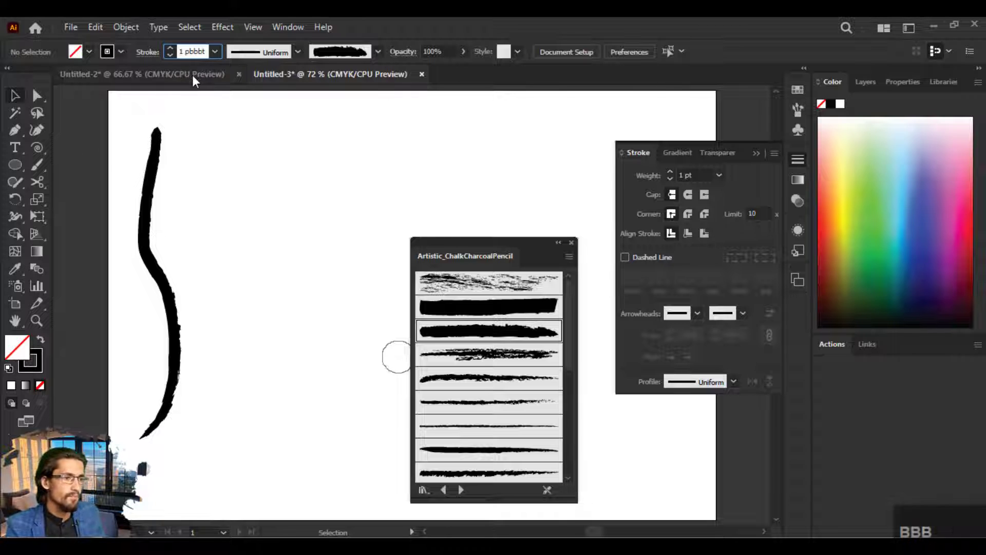
left_click(216, 51)
left_click(284, 76)
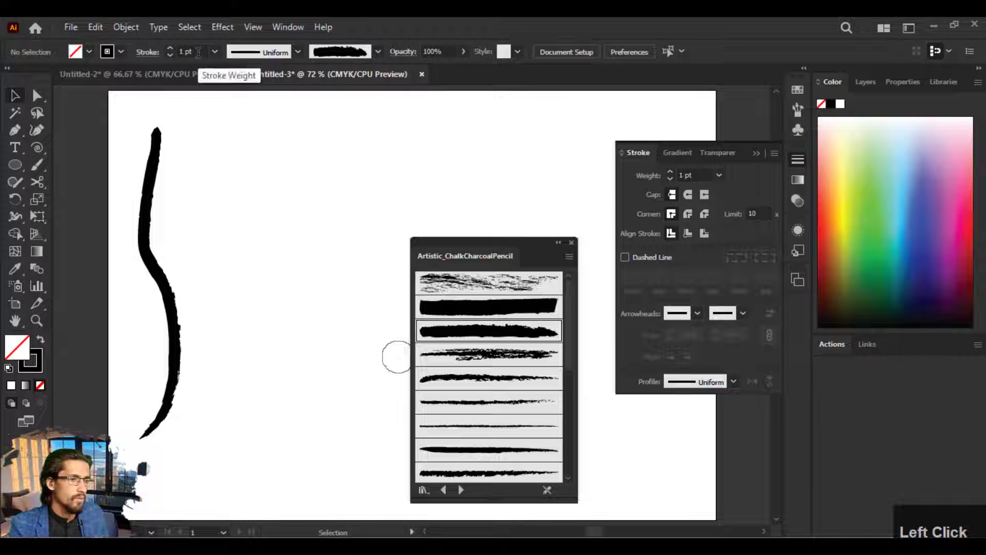
Step: Try a short horizontal Paintbrush stroke with the charcoal brush at 20 pt weight, and undo it
scroll(201, 51, "up", 4)
scroll(200, 50, "up", 14)
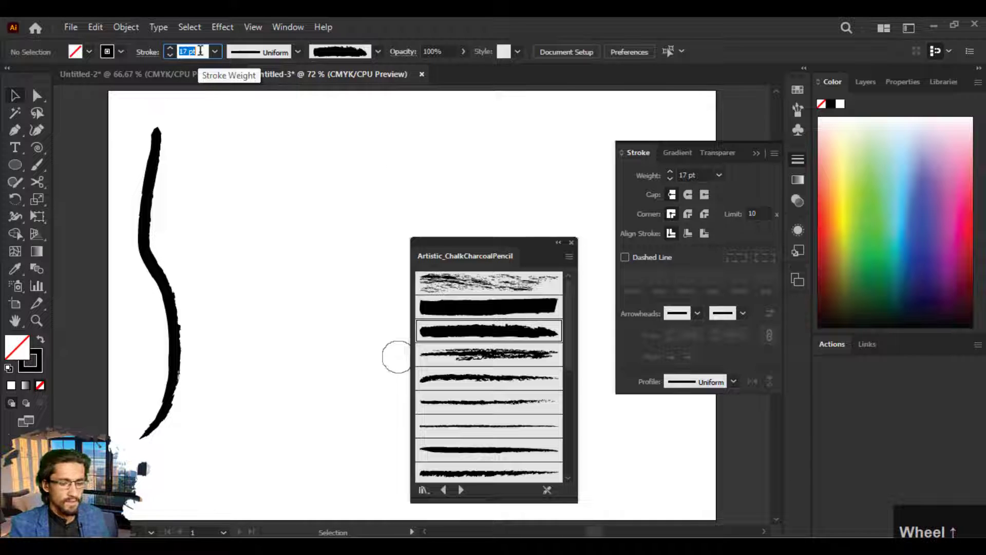
scroll(200, 51, "up", 1)
key("Return")
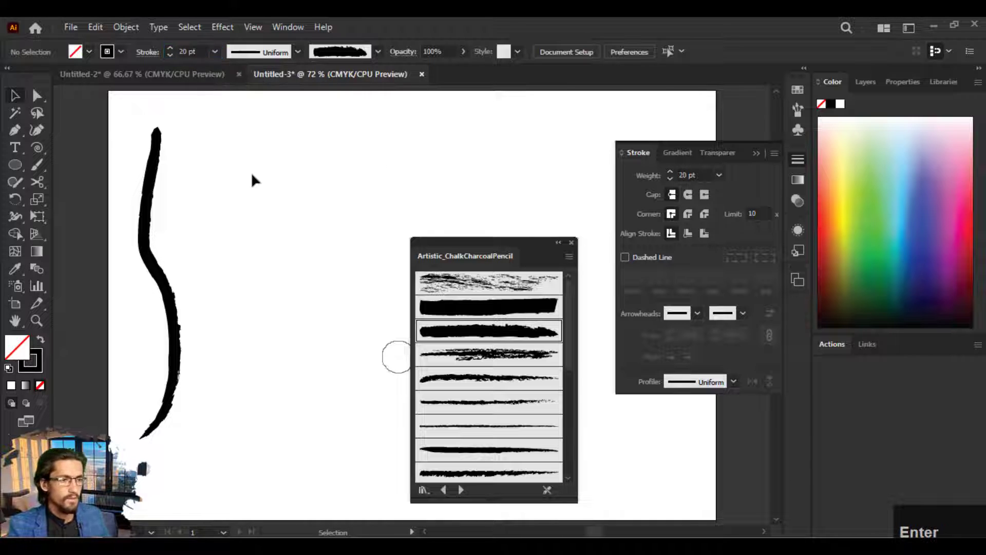
left_click_drag(222, 159, 313, 166)
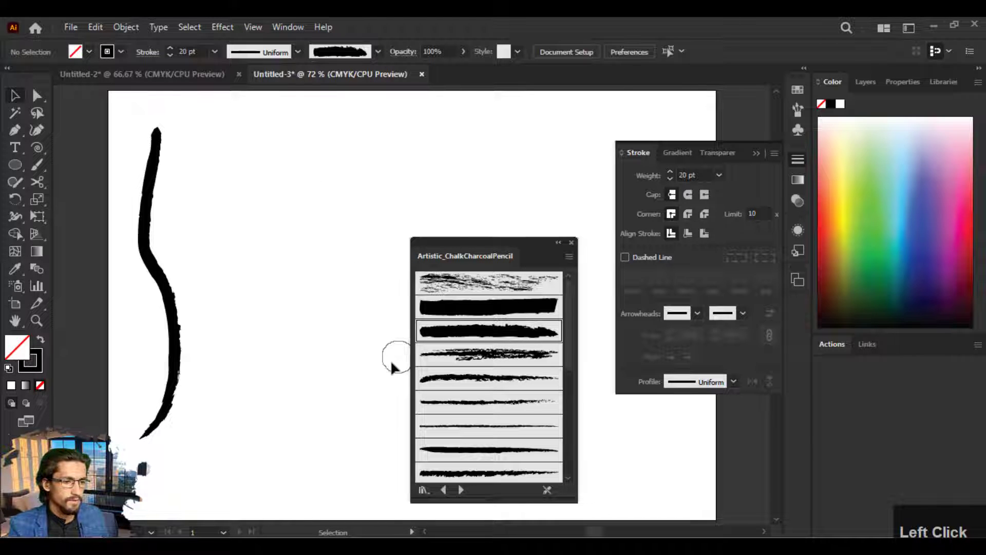
left_click(36, 166)
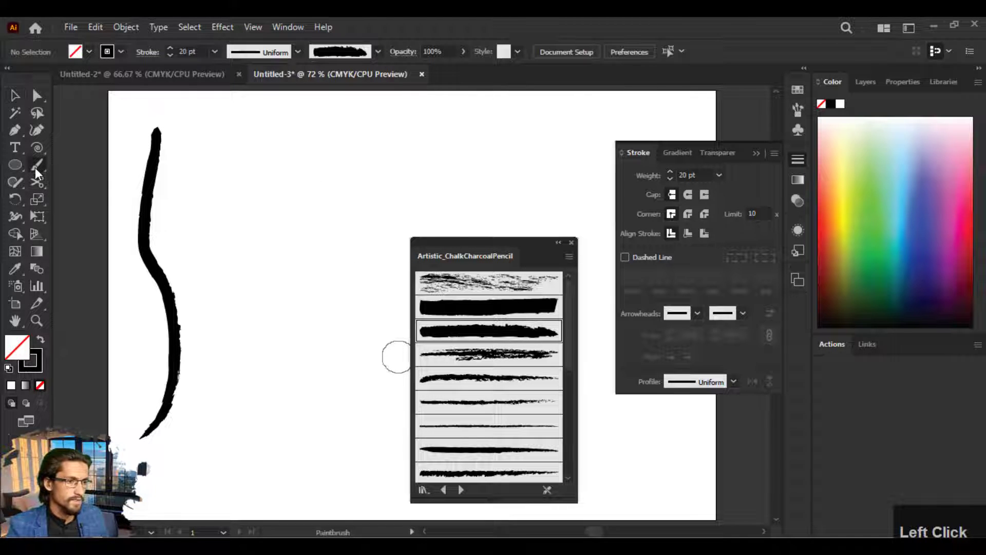
mouse_move(235, 140)
left_mouse_down()
mouse_move(323, 163)
mouse_move(424, 166)
left_mouse_up()
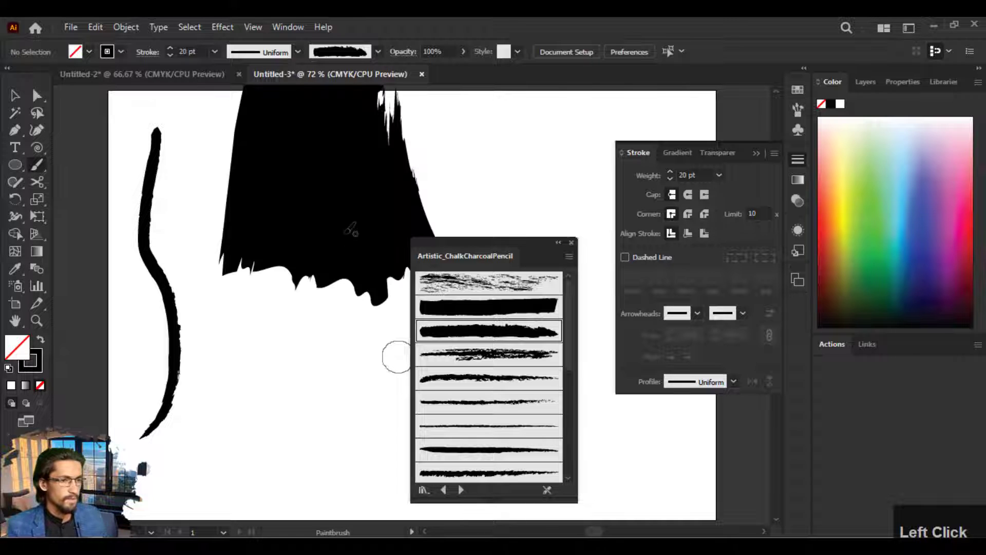
scroll(346, 249, "up", 3)
key("ctrl+z")
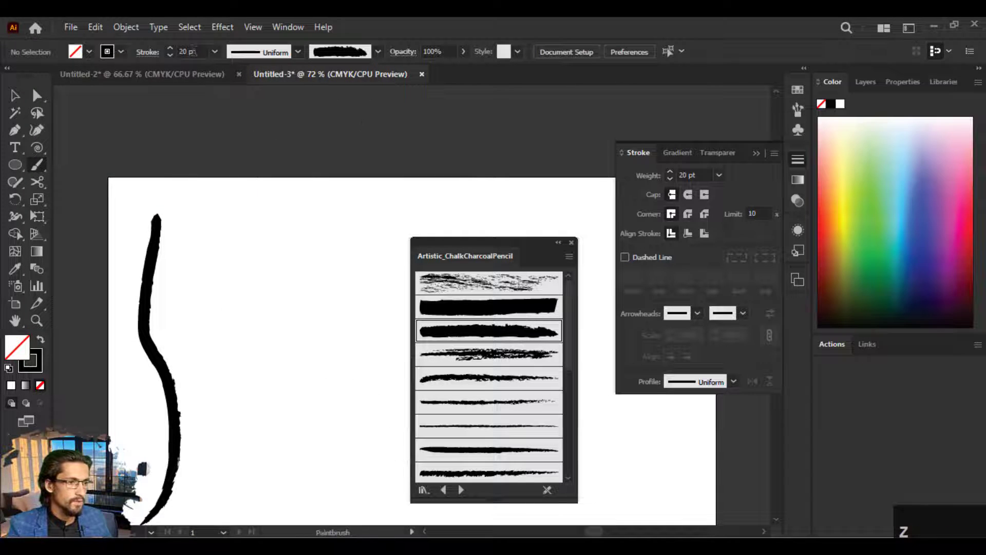
Step: Set the stroke weight to 16 pt and paint a short horizontal charcoal stroke beside the curved one
left_click(215, 52)
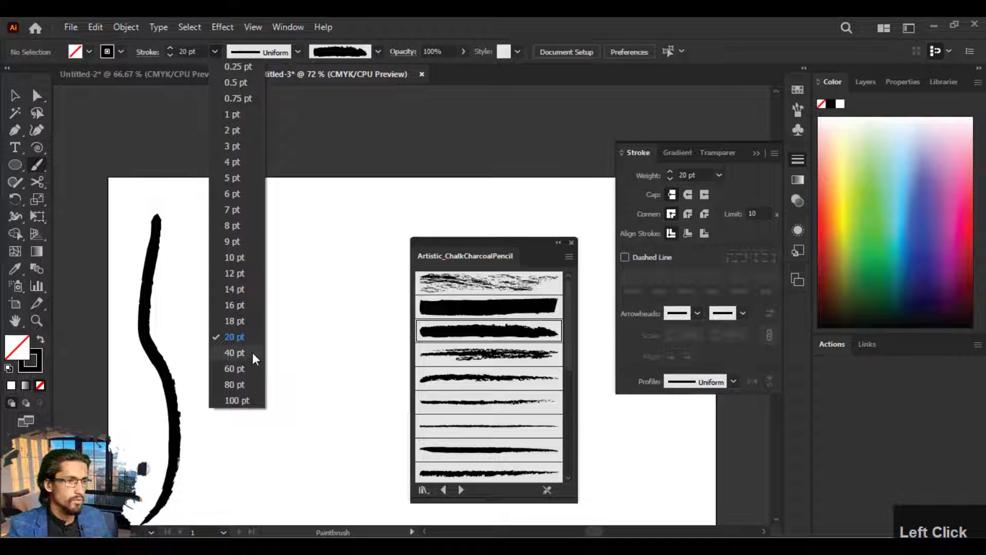
left_click(233, 307)
left_click_drag(230, 269, 375, 272)
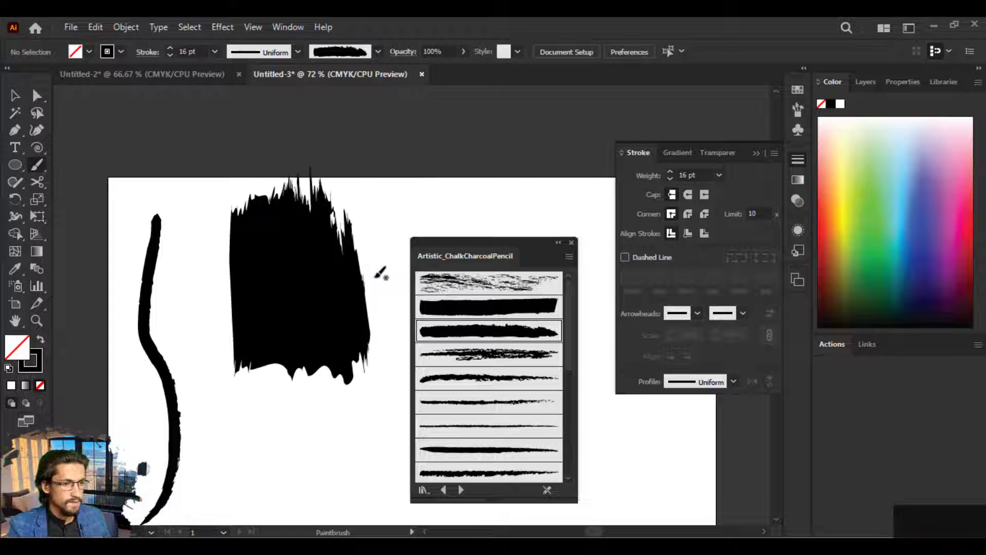
Step: Reduce the horizontal brush stroke's weight to 6 pt and stretch it wider to the right
left_click(16, 96)
left_click(310, 275)
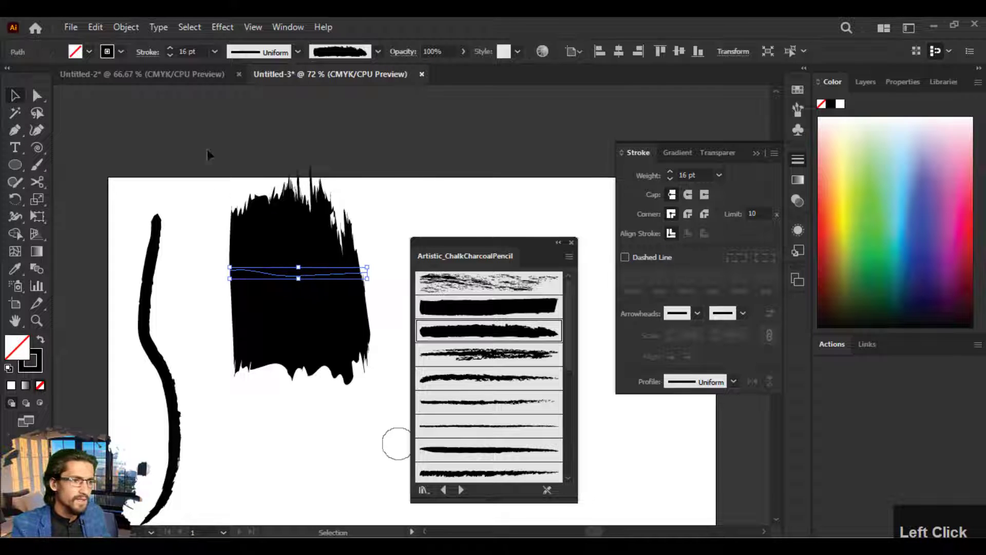
scroll(196, 53, "down", 10)
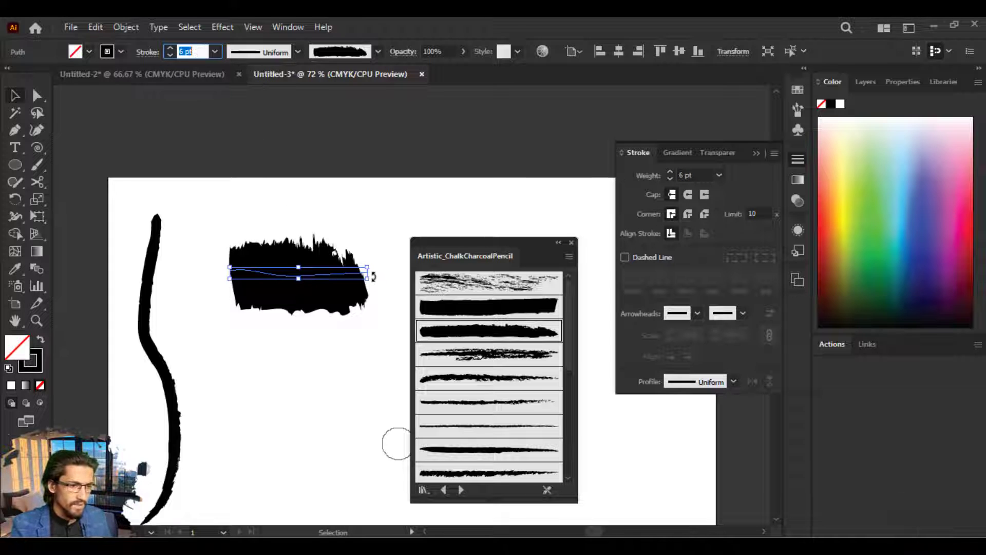
mouse_move(368, 272)
left_mouse_down()
mouse_move(462, 283)
mouse_move(506, 229)
mouse_move(640, 217)
left_mouse_up()
left_click(337, 391)
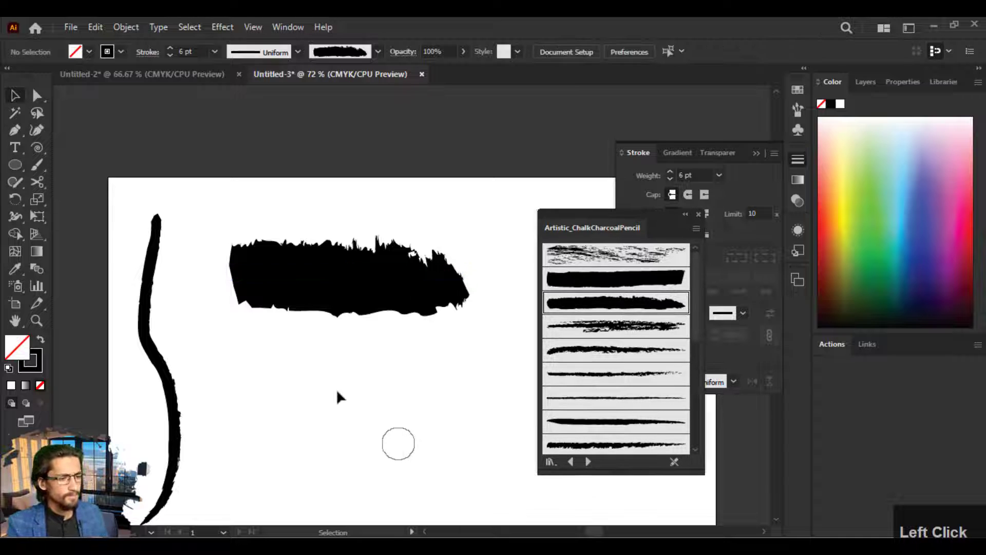
Step: Add the point text SMARTSOFT in capitals below the horizontal brush stroke
key("t")
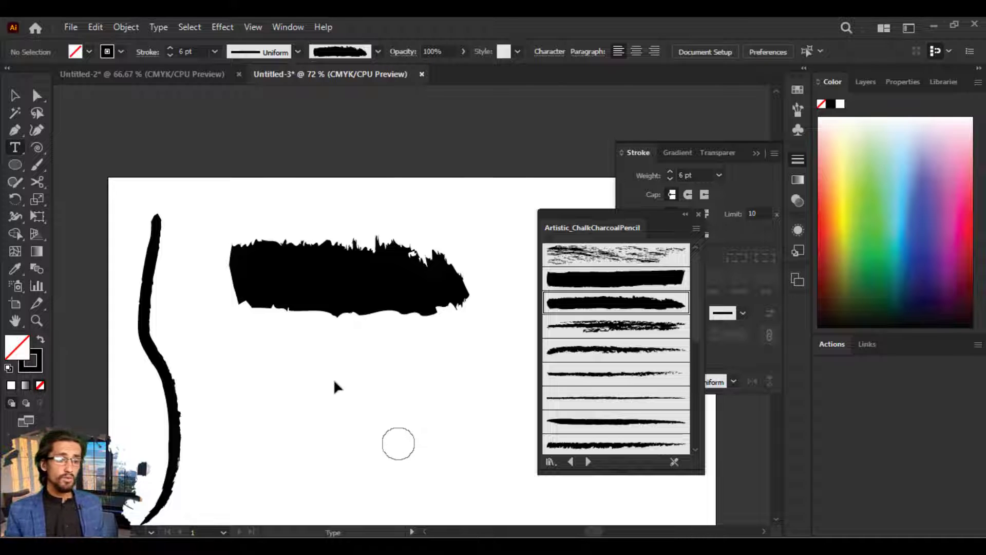
left_click(334, 383)
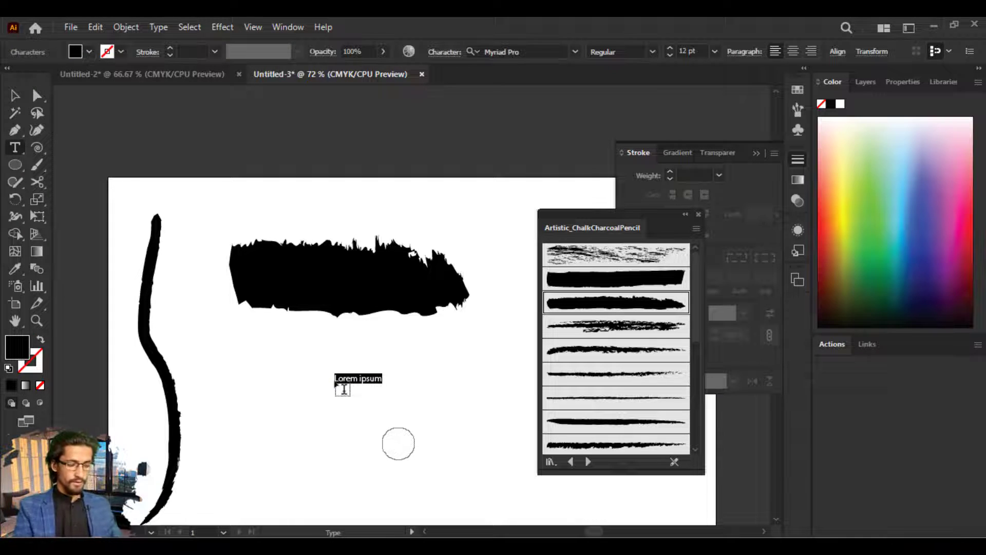
key("Caps_Lock")
type("SMART")
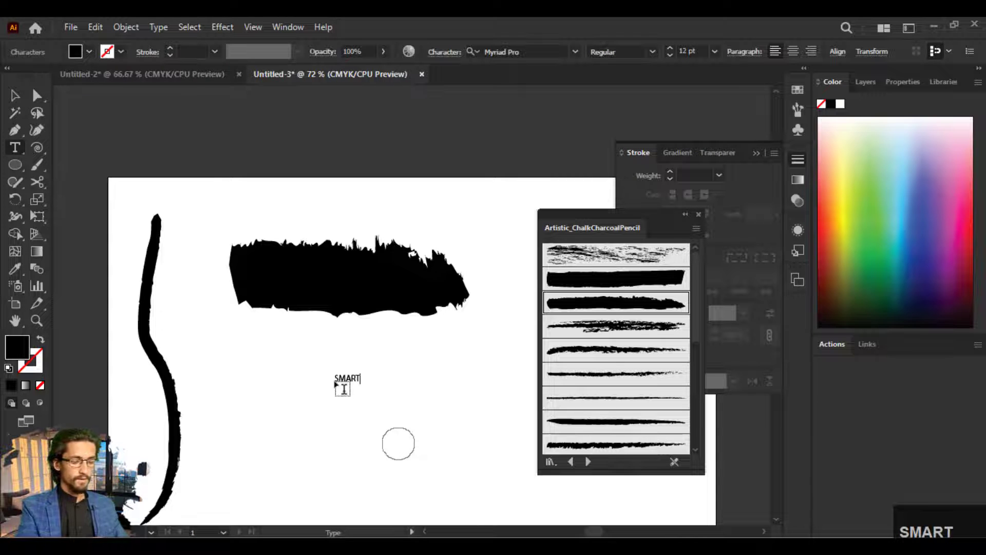
type("SOFT")
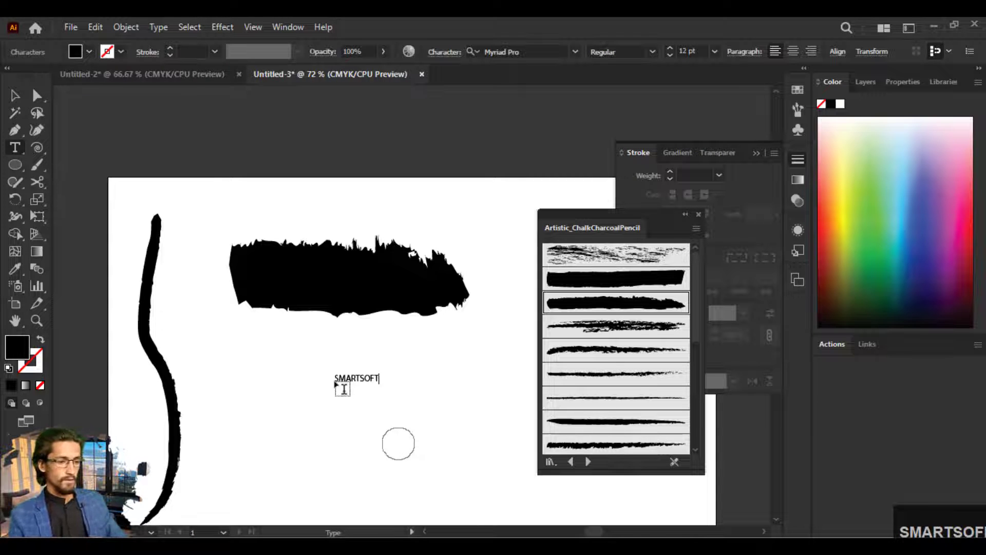
Step: Set the font size of the whole SMARTSOFT text to 36 pt
key("ctrl+a")
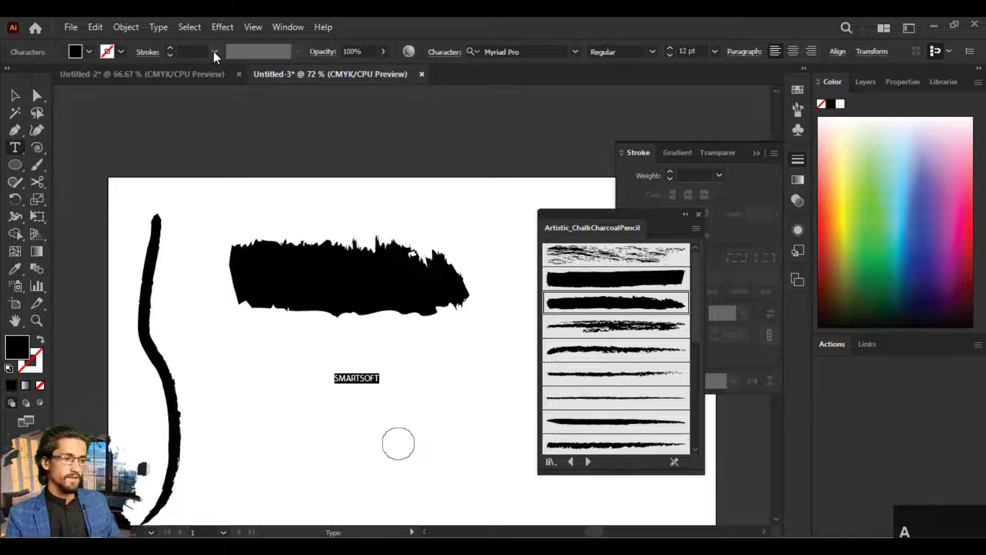
left_click(275, 49)
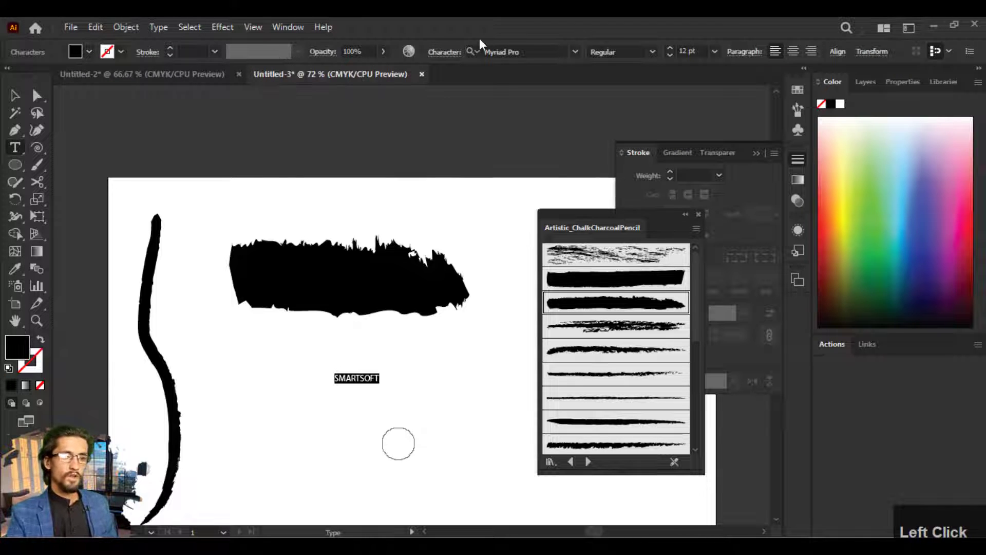
left_click(712, 51)
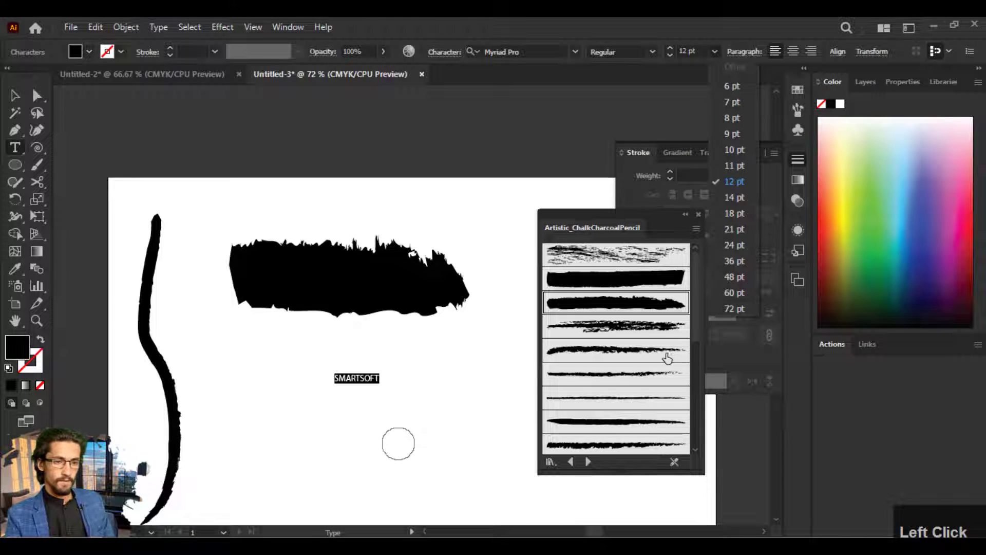
left_click(734, 260)
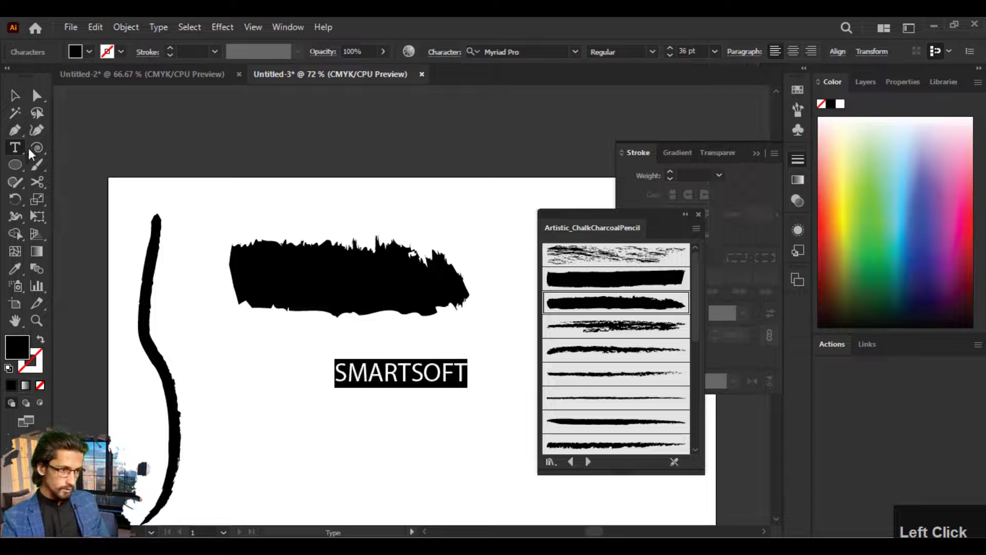
left_click(15, 95)
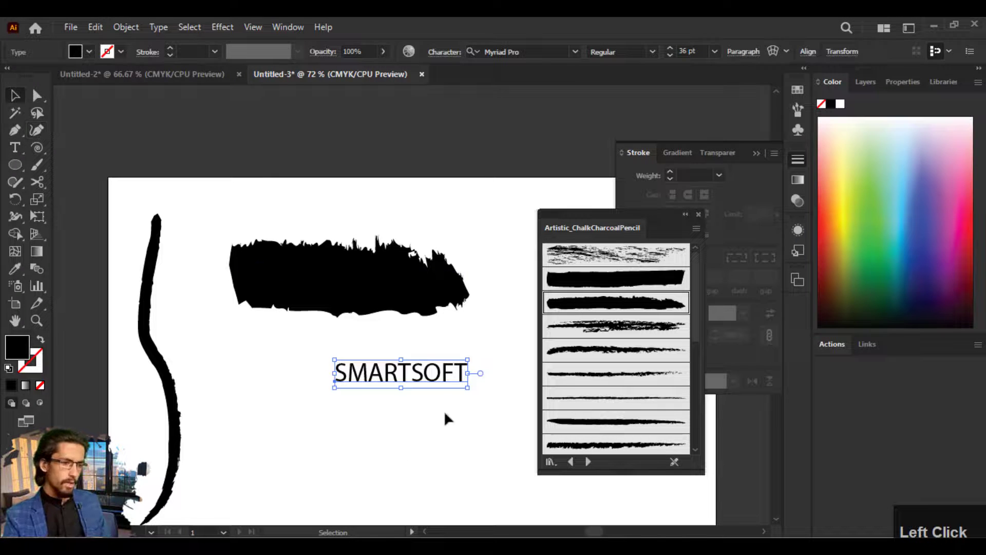
Step: Move the SMARTSOFT text onto the middle of the black horizontal brush stroke
left_click(291, 275)
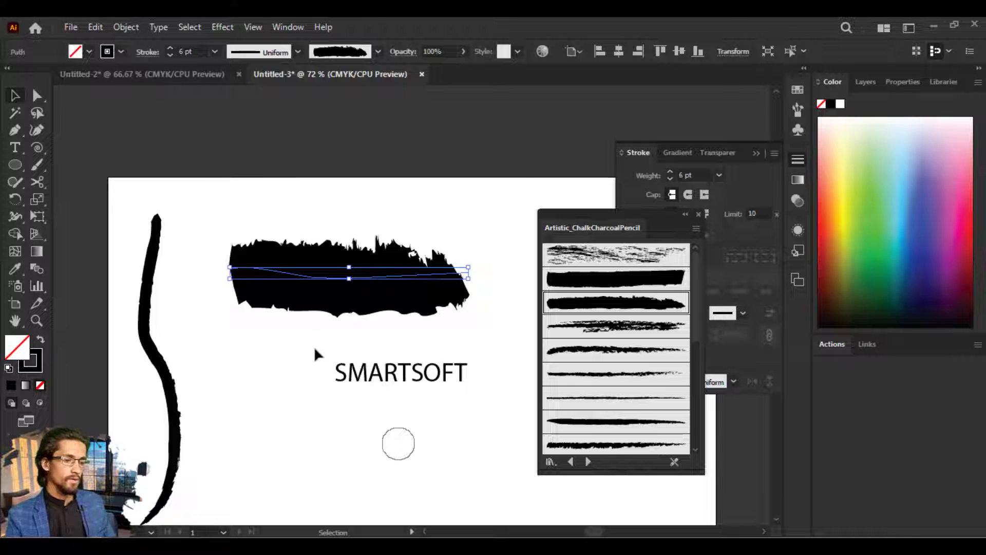
left_click_drag(355, 367, 309, 285)
key("ctrl")
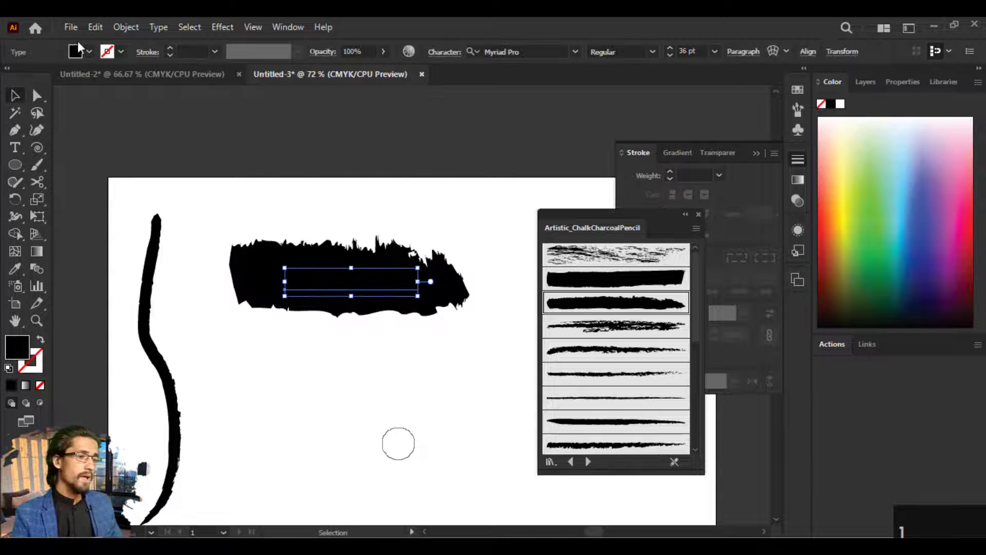
Step: Fill the SMARTSOFT text with white so it contrasts with the black brush stroke
left_click(99, 62)
left_click(88, 51)
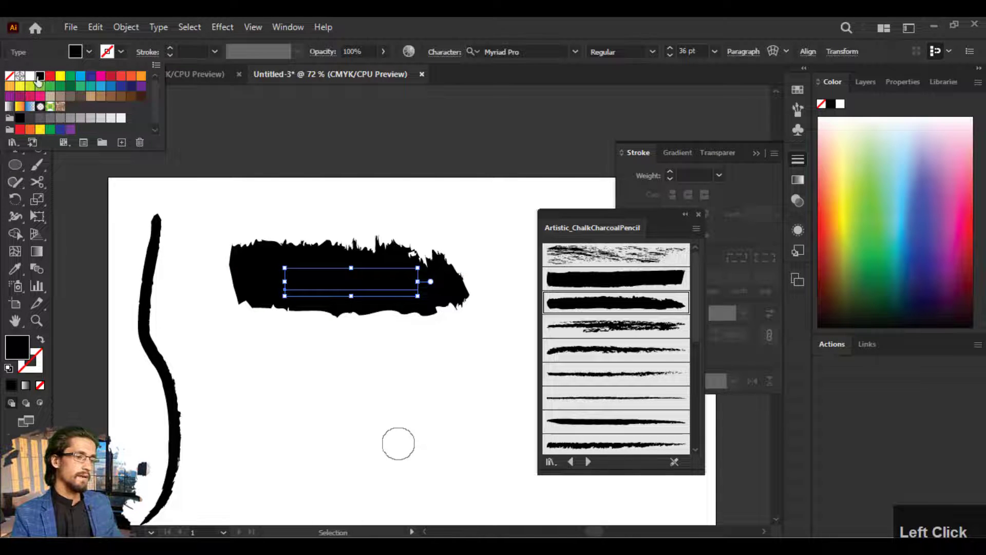
left_click(30, 77)
left_click(50, 75)
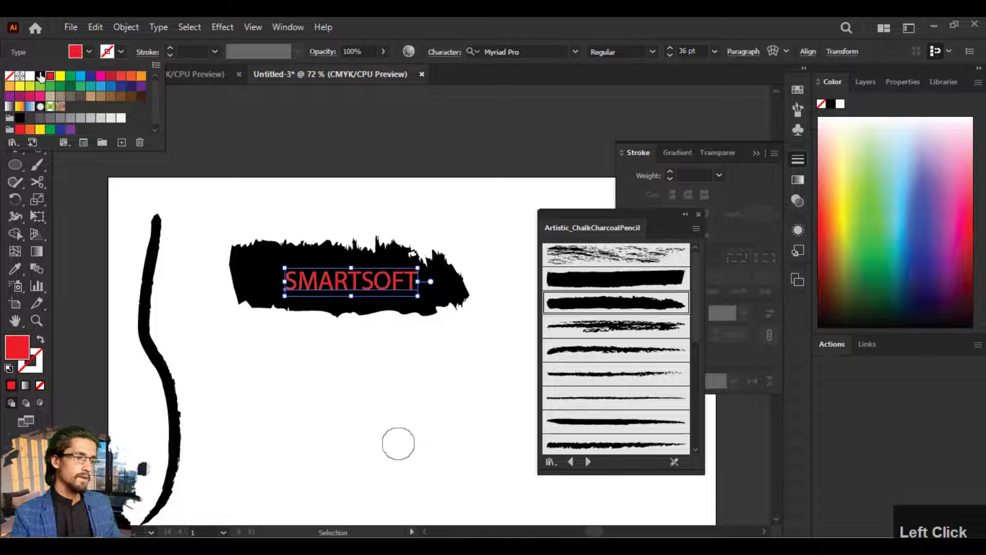
left_click(29, 76)
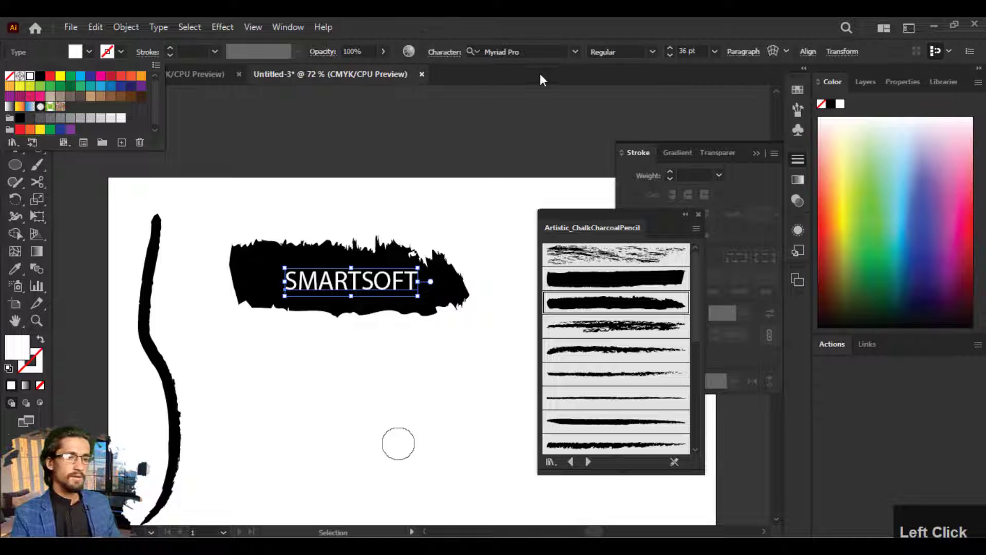
Step: Change the SMARTSOFT text's font to Berlin Sans FB Demi Bold and scale it up proportionally to about 50 pt
left_click(567, 52)
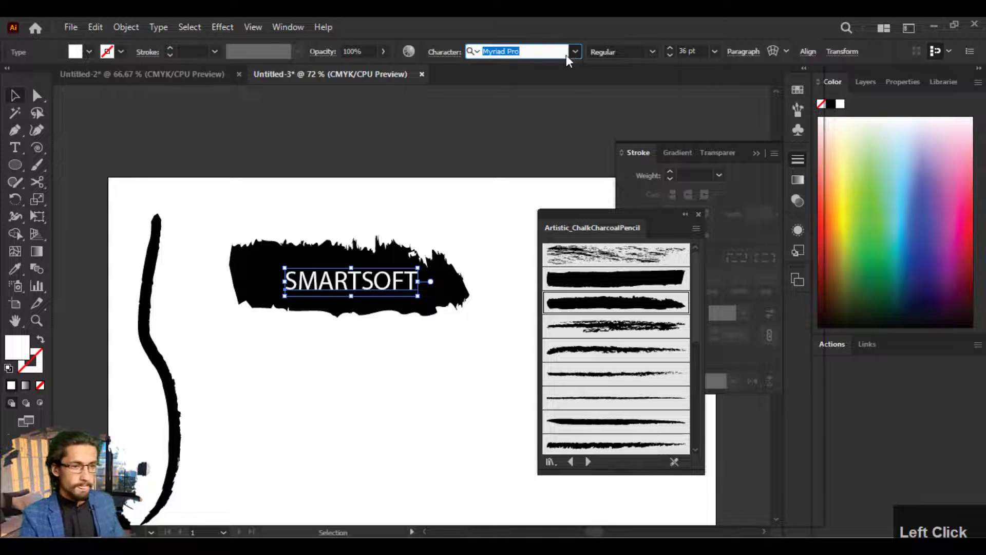
left_click(577, 52)
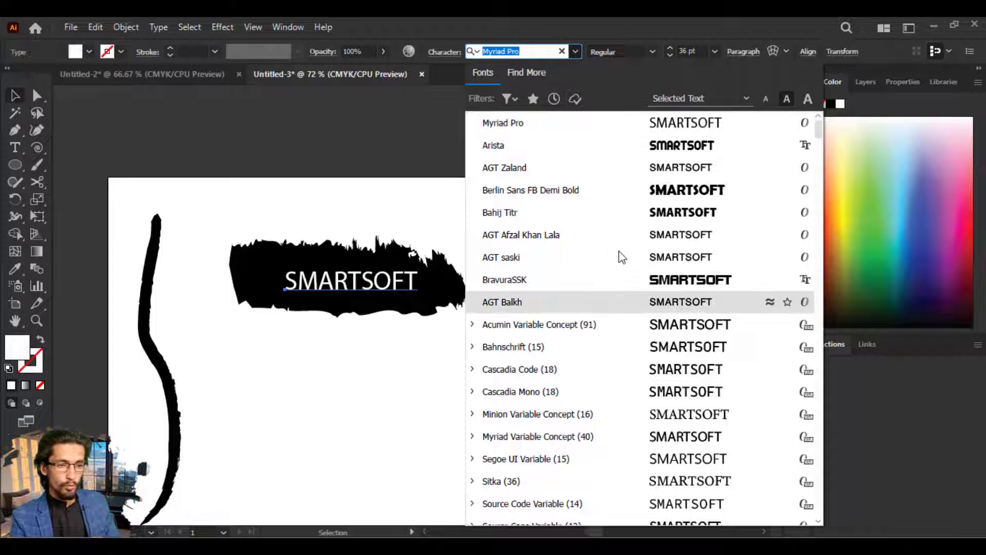
left_click(675, 190)
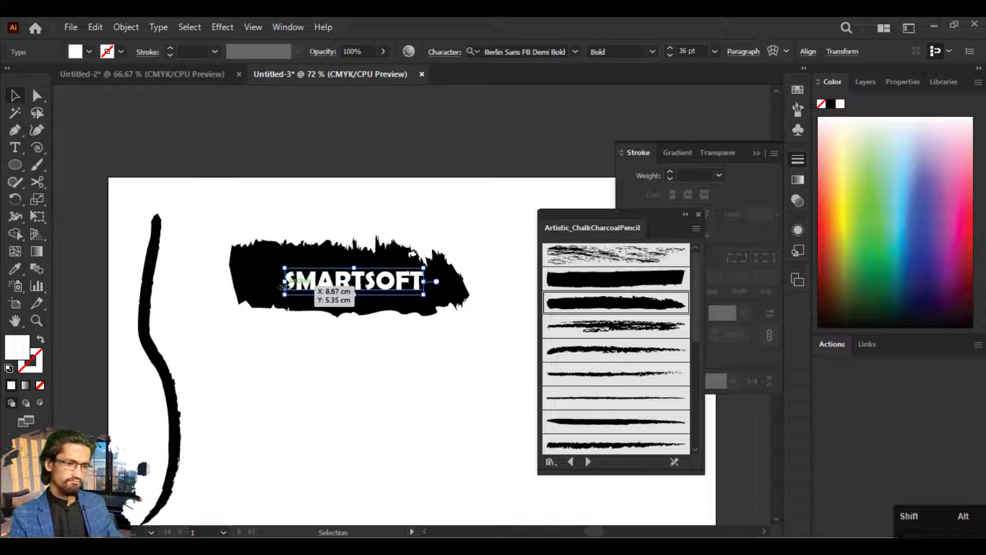
left_click_drag(284, 283, 257, 282)
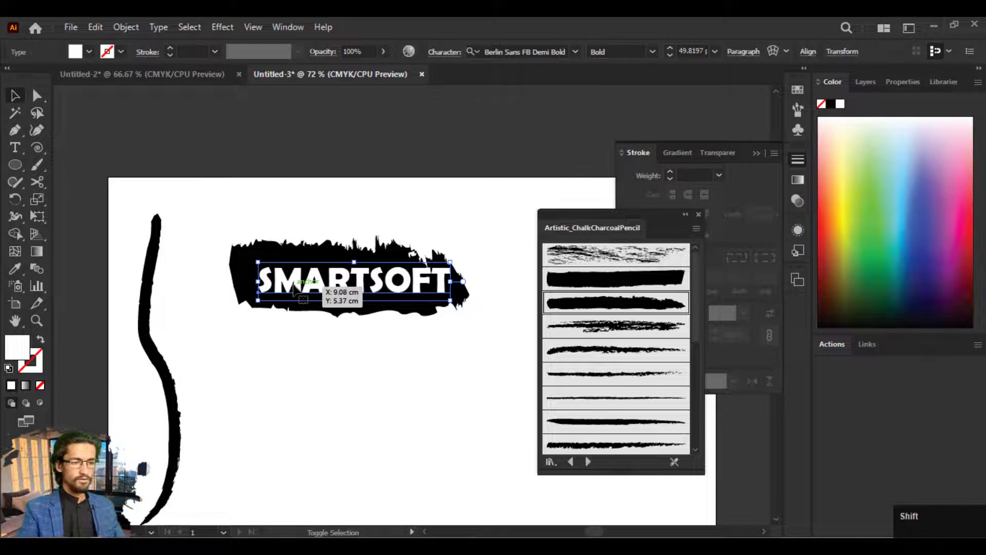
Step: Shift the SMARTSOFT text left and fine-tune its height so it sits well within the black brush stroke
key("shift+Left")
key("shift+Left")
key("shift+Left")
key("shift+Left")
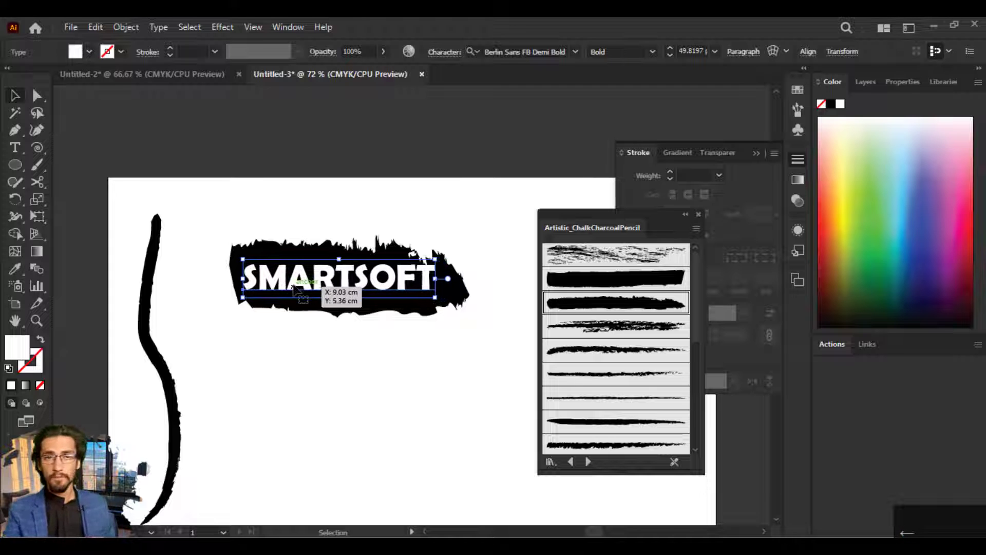
key("Left")
key("Left")
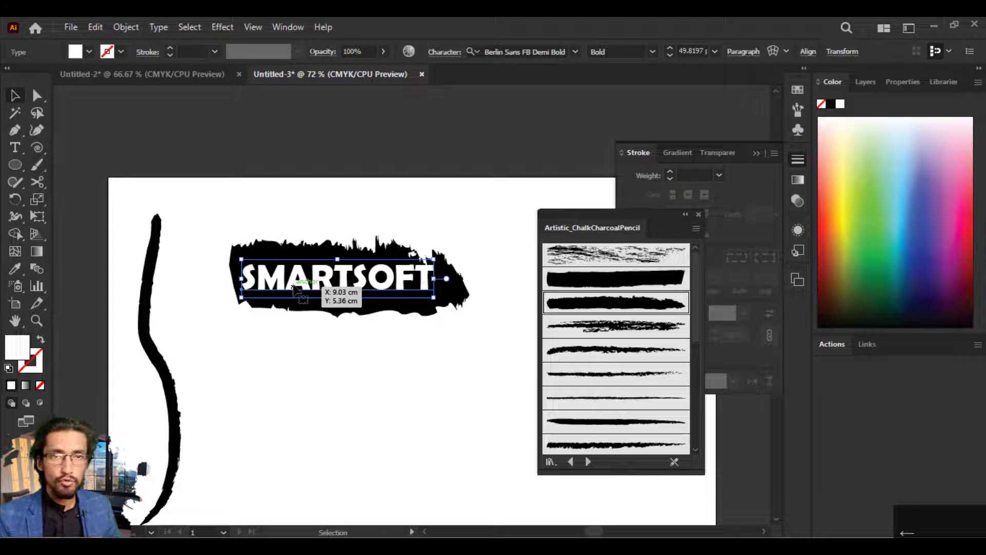
left_click(307, 227)
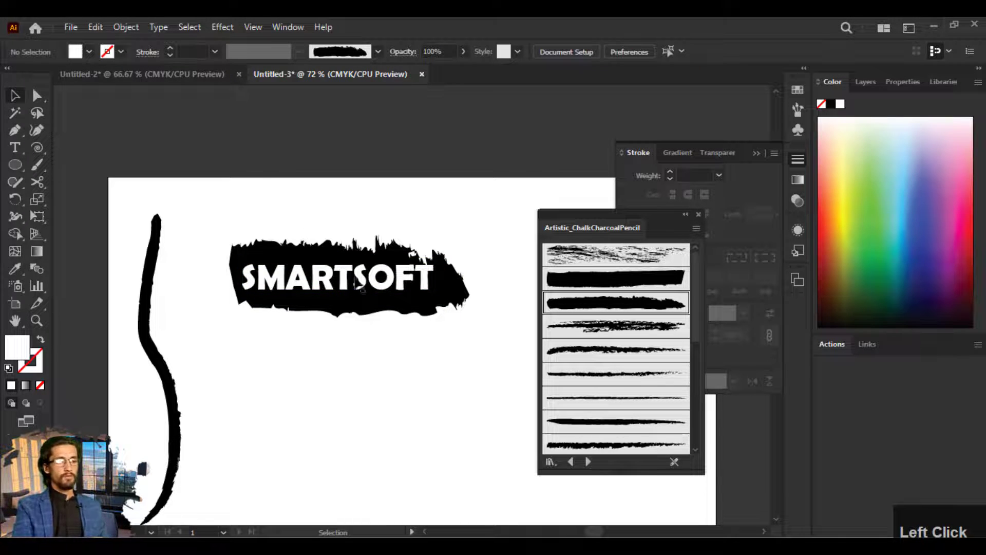
left_click(356, 284)
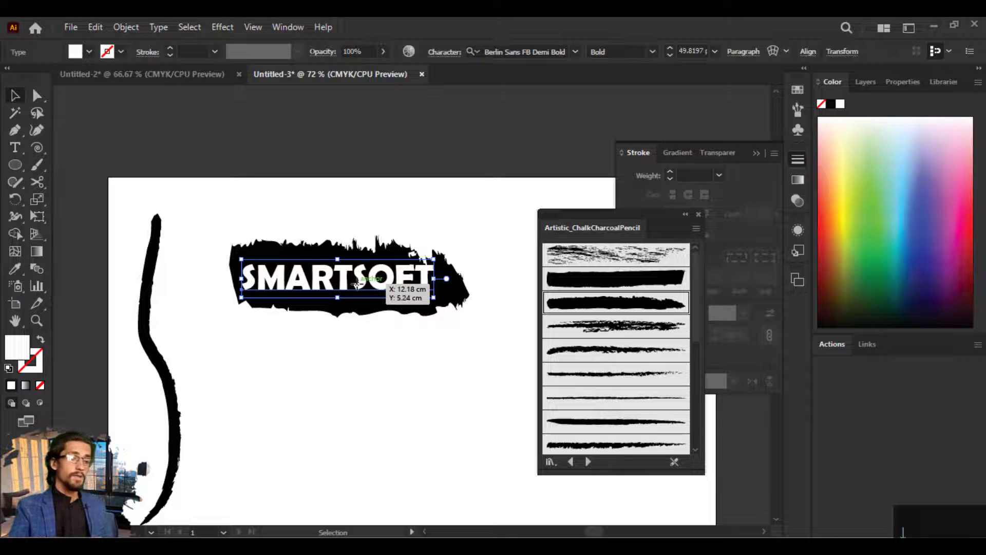
left_click_drag(356, 283, 357, 288)
left_click(378, 214)
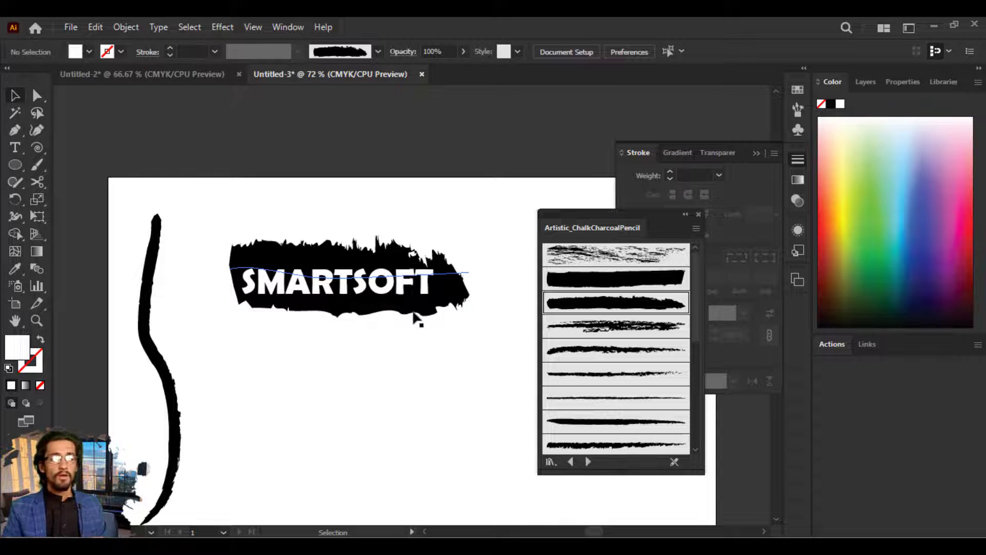
Step: Move the brush stroke and the SMARTSOFT text together up to the artboard's upper edge
mouse_move(480, 358)
left_mouse_down()
mouse_move(331, 238)
mouse_move(292, 222)
left_mouse_up()
mouse_move(327, 285)
left_mouse_down()
mouse_move(257, 219)
mouse_move(307, 223)
left_mouse_up()
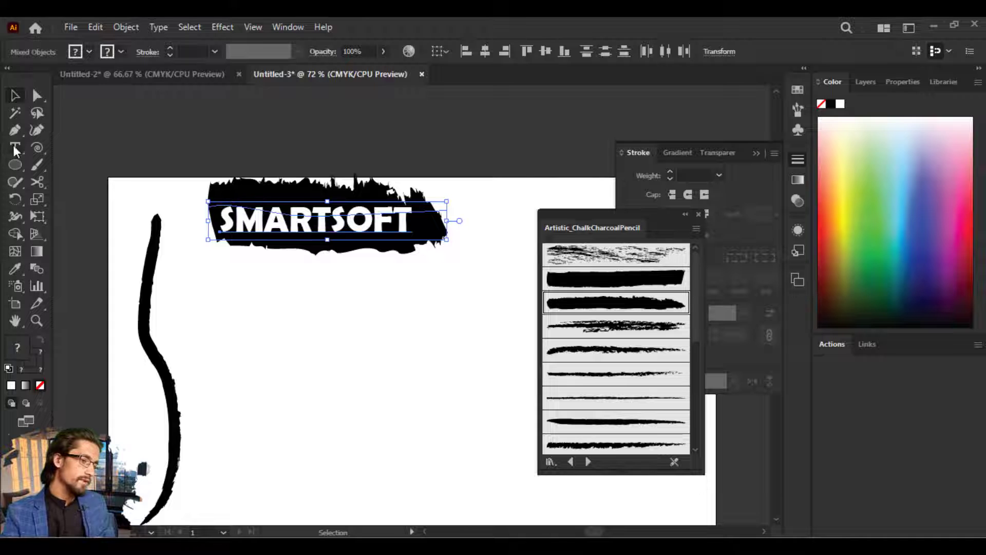
Step: Switch to the Blob Brush and try a few dabs in the blank area below the SMARTSOFT title
left_click(35, 164)
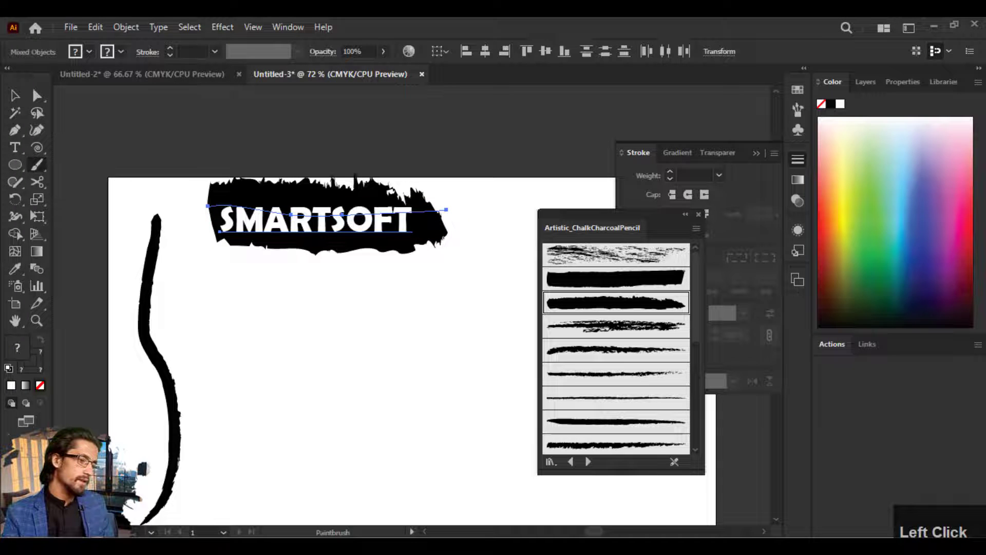
right_click(42, 170)
left_click(75, 181)
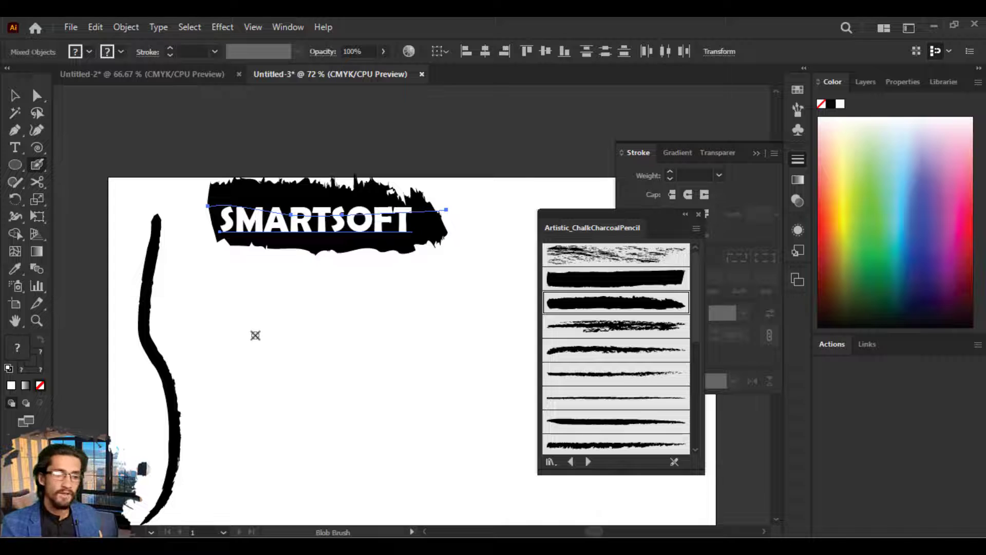
left_click(317, 360)
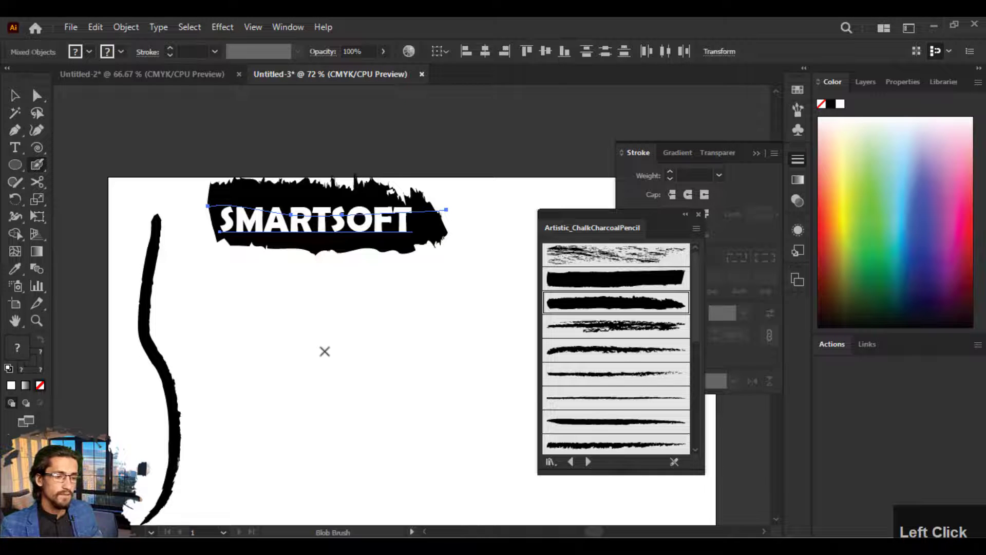
left_click_drag(324, 351, 319, 351)
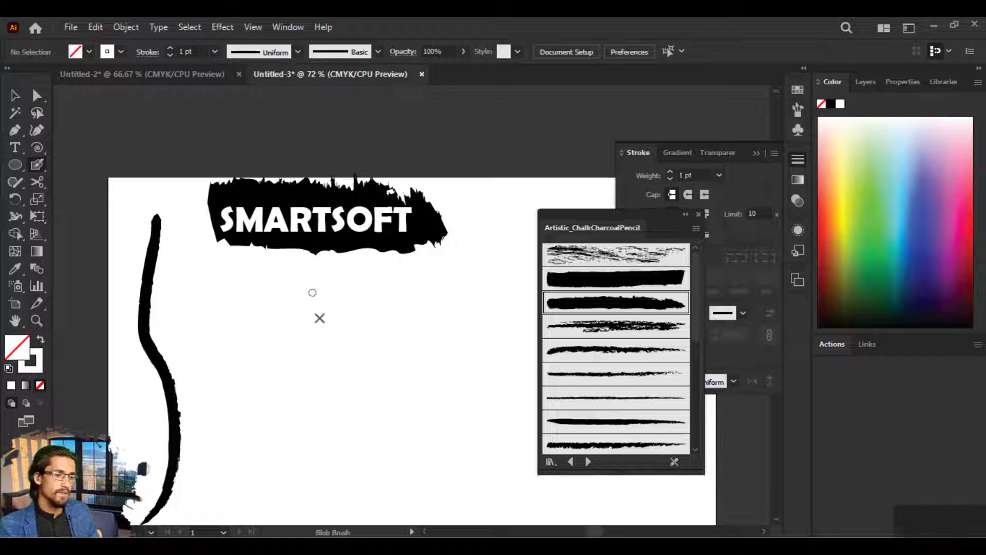
key("Caps_Lock")
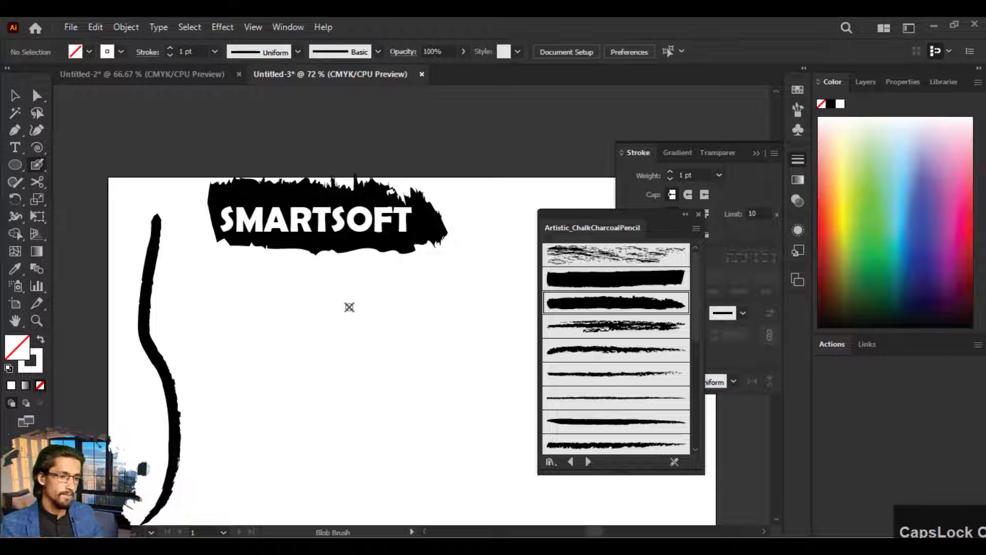
Step: Set the stroke to 10 pt black and paint a looping Blob Brush shape below the SMARTSOFT title
left_click(190, 51)
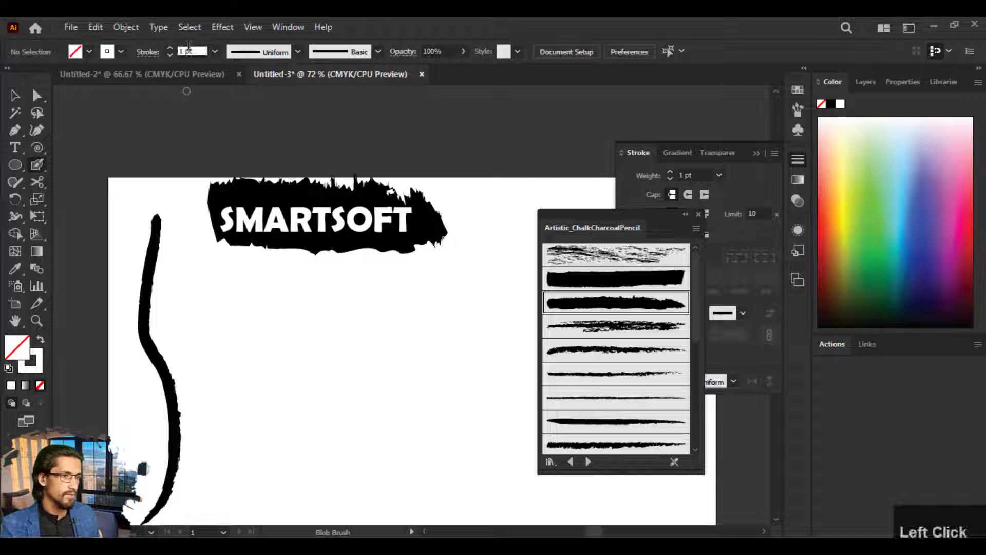
scroll(190, 51, "up", 9)
left_click(115, 48)
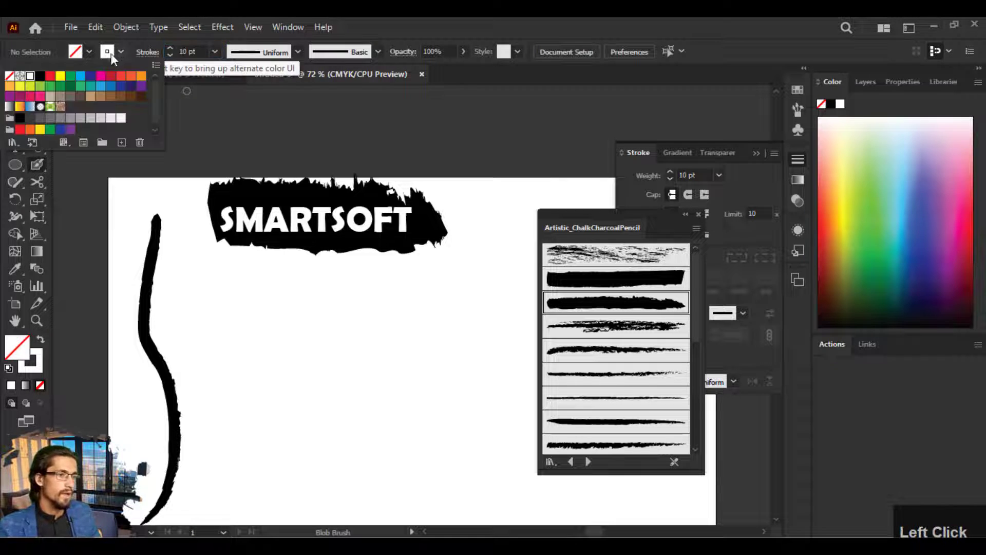
left_click(40, 76)
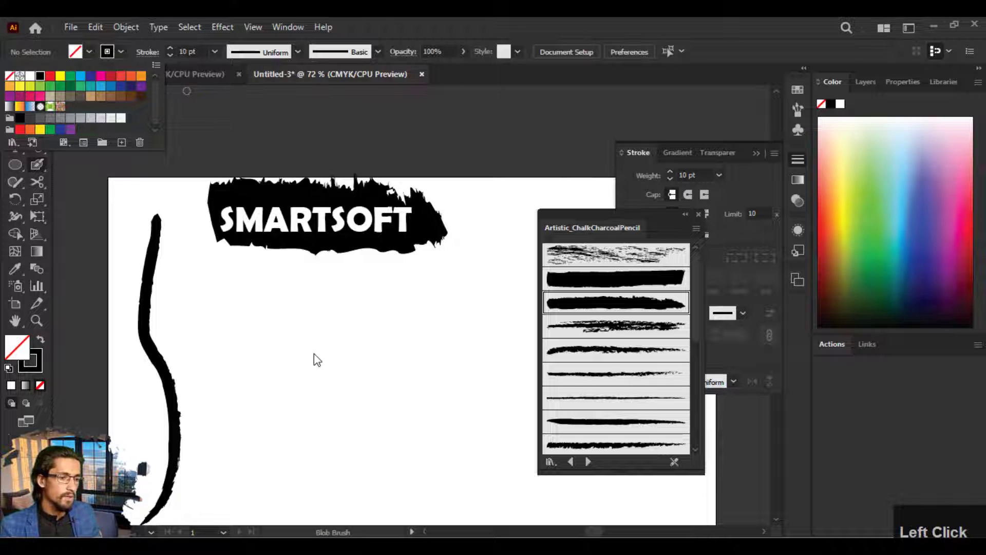
left_click(357, 341)
mouse_move(309, 326)
left_mouse_down()
mouse_move(241, 420)
mouse_move(279, 392)
mouse_move(277, 403)
left_mouse_up()
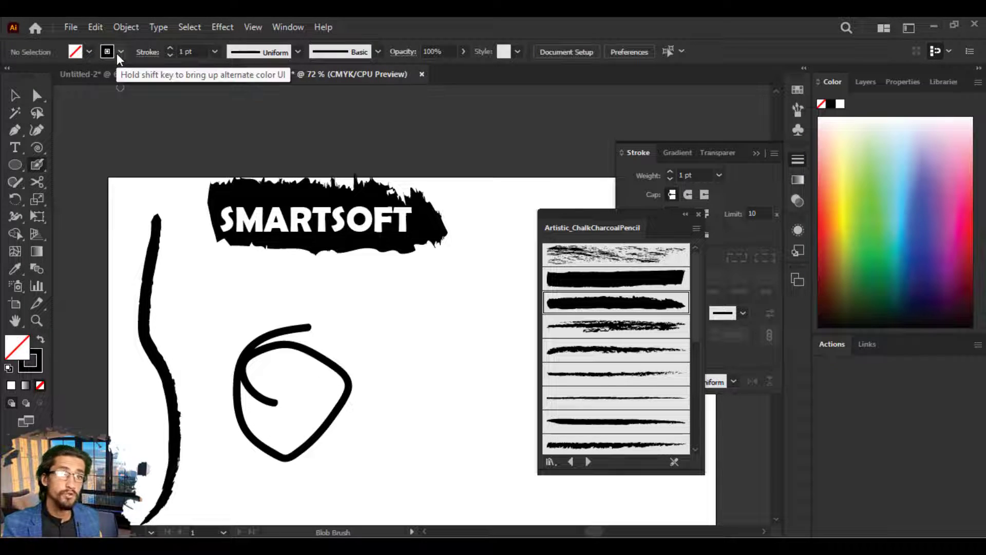
Step: Select the painted loop to inspect what kind of path the Blob Brush produces
left_click(15, 95)
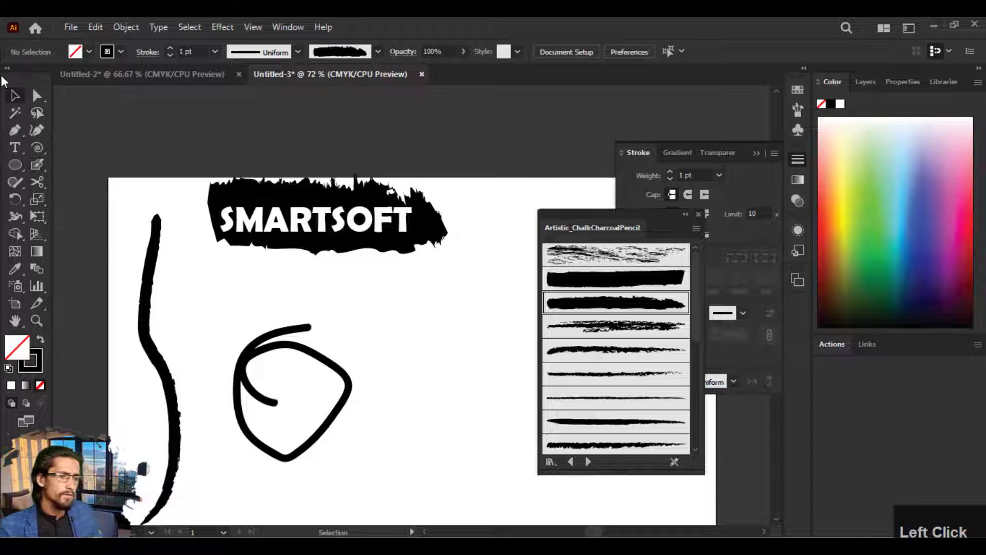
left_click_drag(377, 379, 120, 340)
left_click(403, 403)
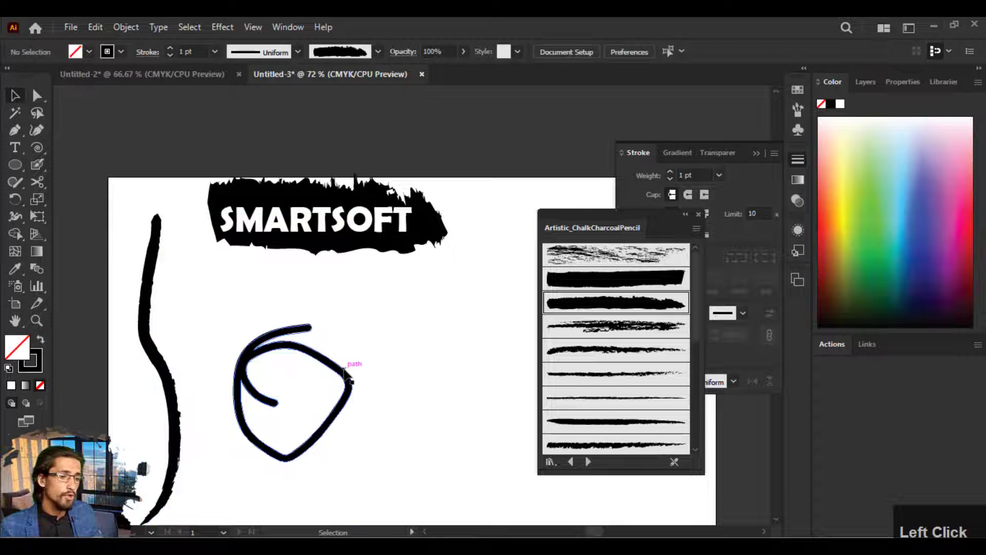
left_click(351, 383)
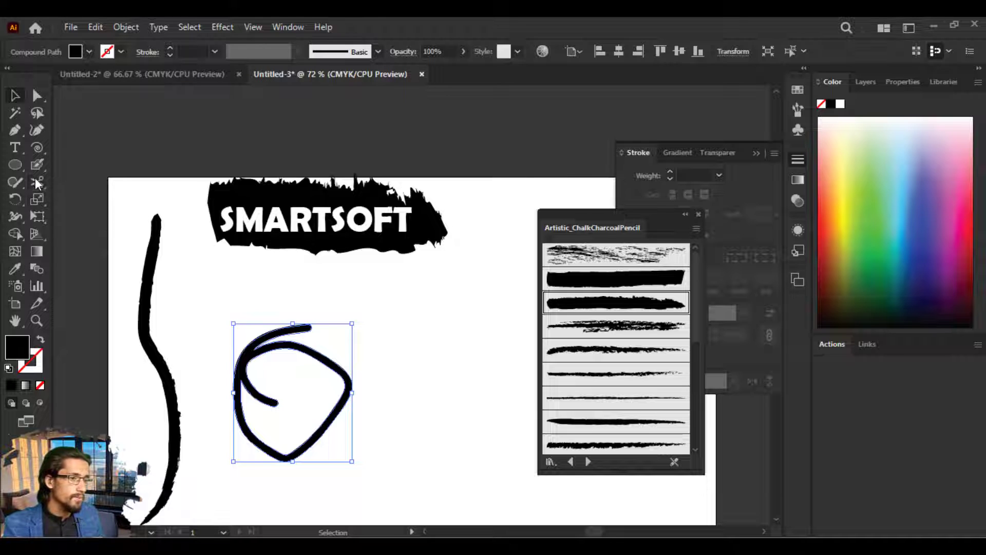
Step: Try another Blob Brush stroke above the loop, undo it, and deselect the loop
left_click(40, 162)
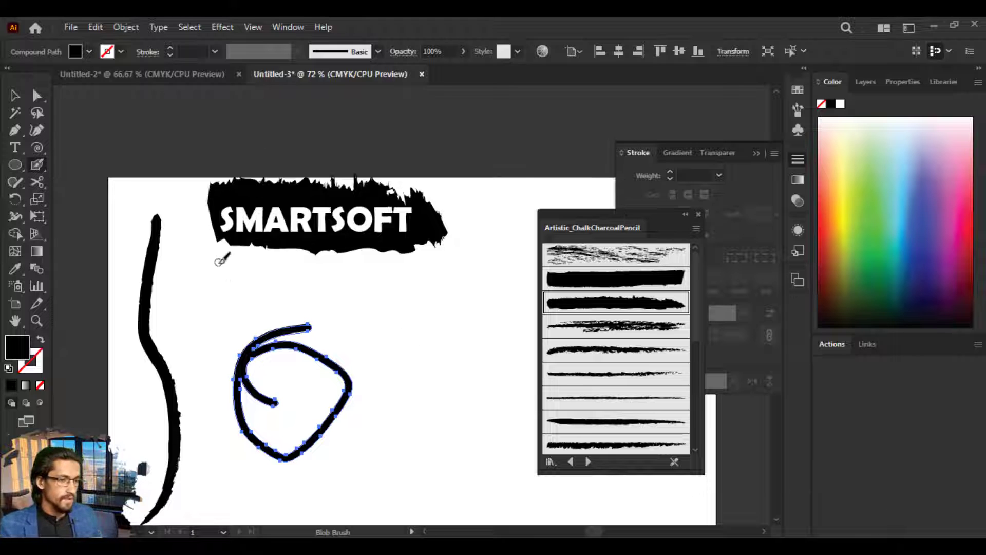
mouse_move(349, 298)
left_mouse_down()
mouse_move(425, 364)
mouse_move(375, 297)
mouse_move(352, 288)
mouse_move(418, 349)
mouse_move(380, 306)
left_mouse_up()
key("ctrl+z")
key("ctrl+z")
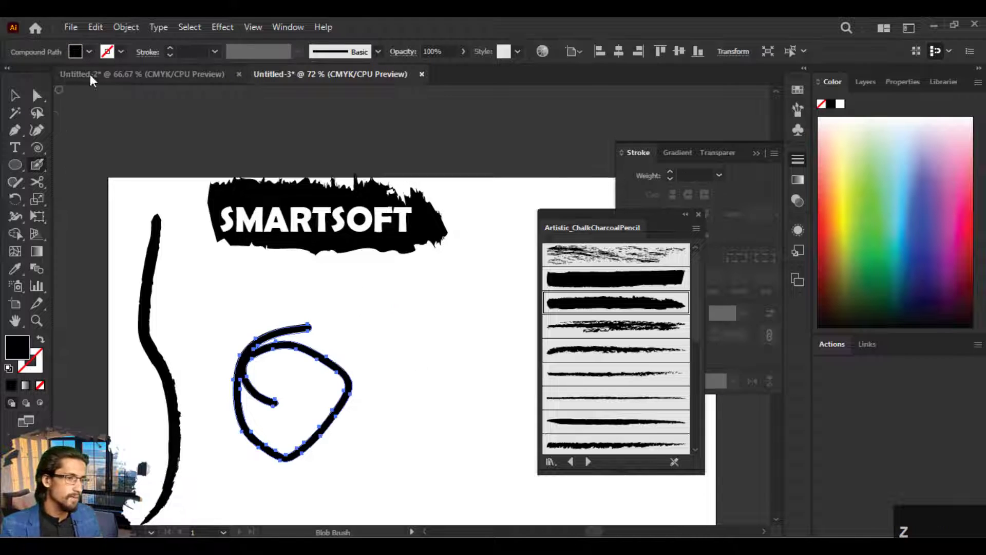
left_click(18, 95)
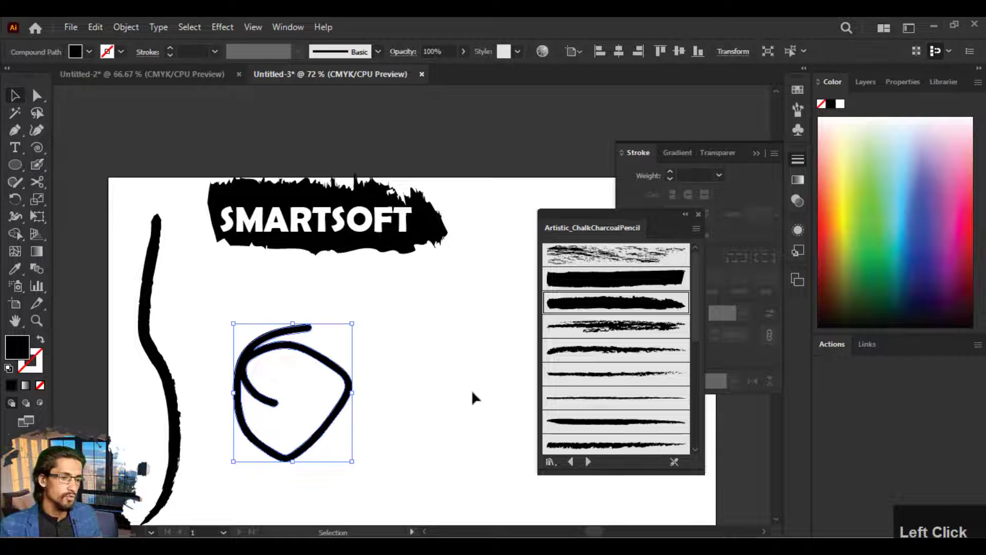
left_click(471, 390)
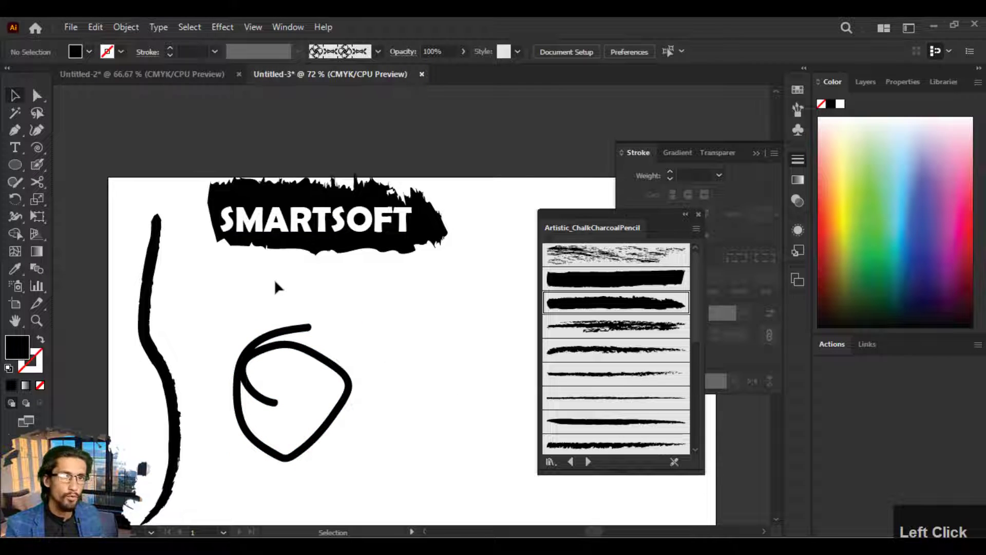
Step: Paint a small black scribble of overlapping Blob Brush strokes between the loop and the brush library
left_click(38, 164)
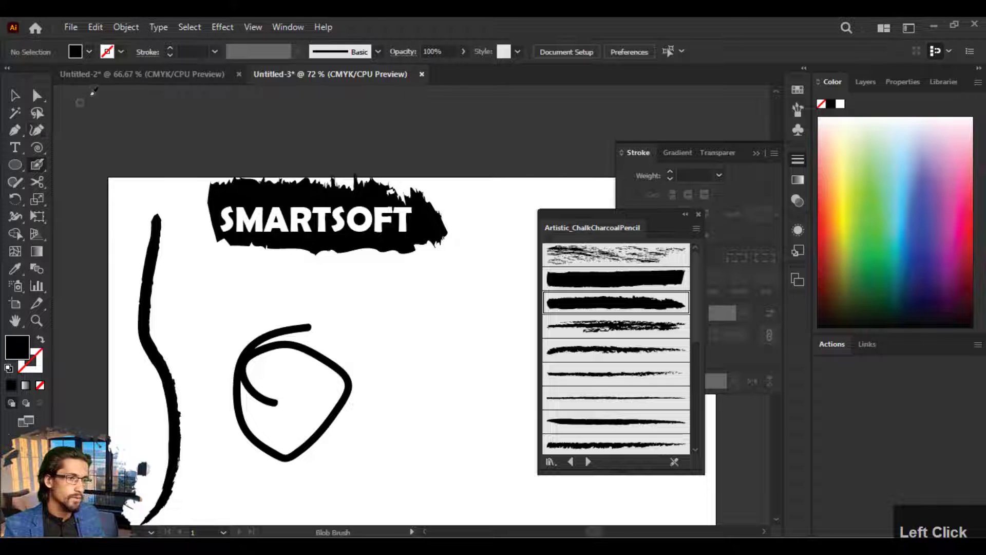
left_click(205, 45)
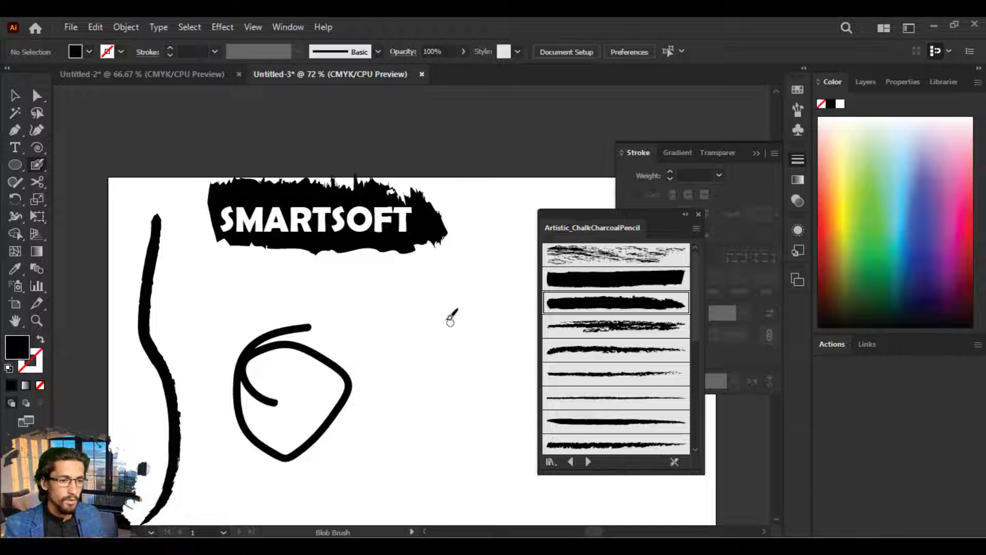
mouse_move(440, 310)
left_mouse_down()
mouse_move(439, 319)
mouse_move(448, 299)
mouse_move(434, 294)
mouse_move(441, 310)
mouse_move(450, 302)
mouse_move(446, 277)
mouse_move(470, 303)
mouse_move(464, 321)
mouse_move(421, 320)
mouse_move(447, 310)
mouse_move(437, 327)
mouse_move(424, 317)
mouse_move(432, 331)
mouse_move(457, 308)
mouse_move(438, 291)
mouse_move(436, 306)
left_mouse_up()
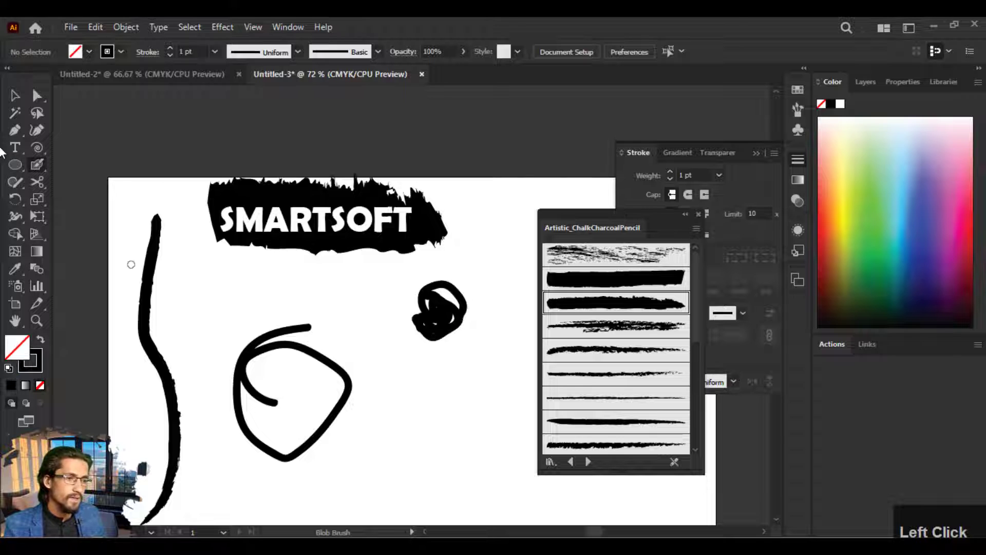
Step: Set the stroke weight to 11 pt with nothing selected
left_click(203, 51)
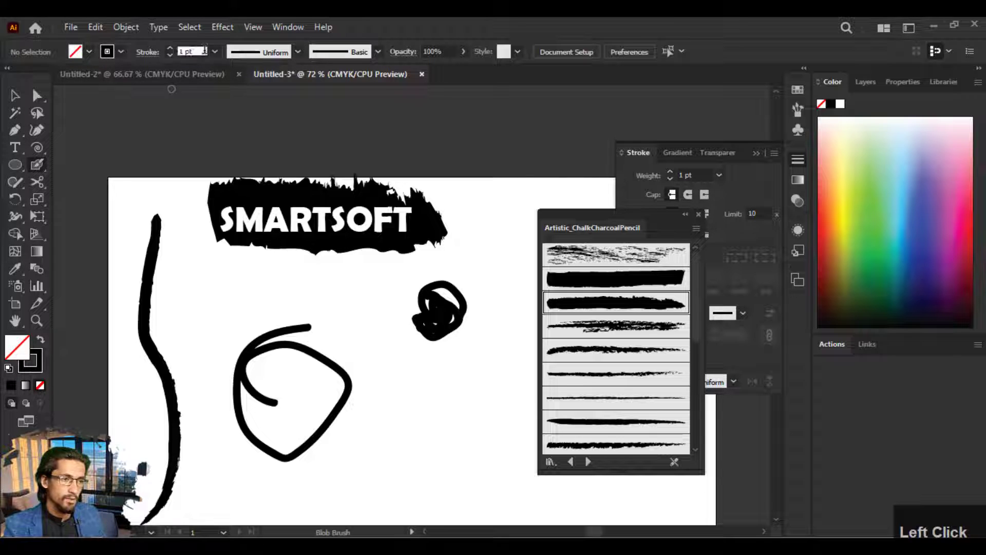
scroll(203, 51, "up", 10)
key("Return")
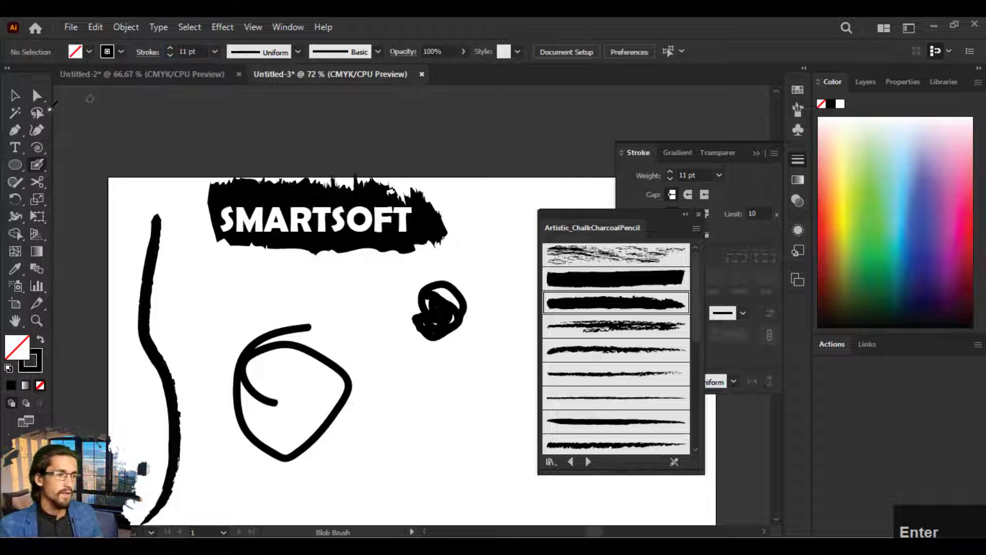
Step: Swap the scribble's fill and stroke so the shape is only outlined in black, and deselect it
left_click(15, 95)
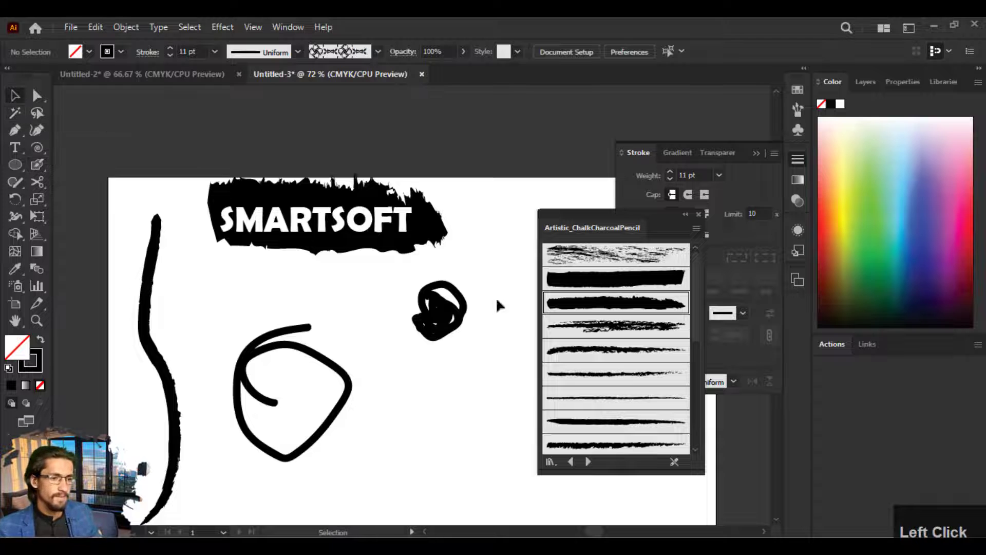
left_click(463, 301)
left_click(39, 339)
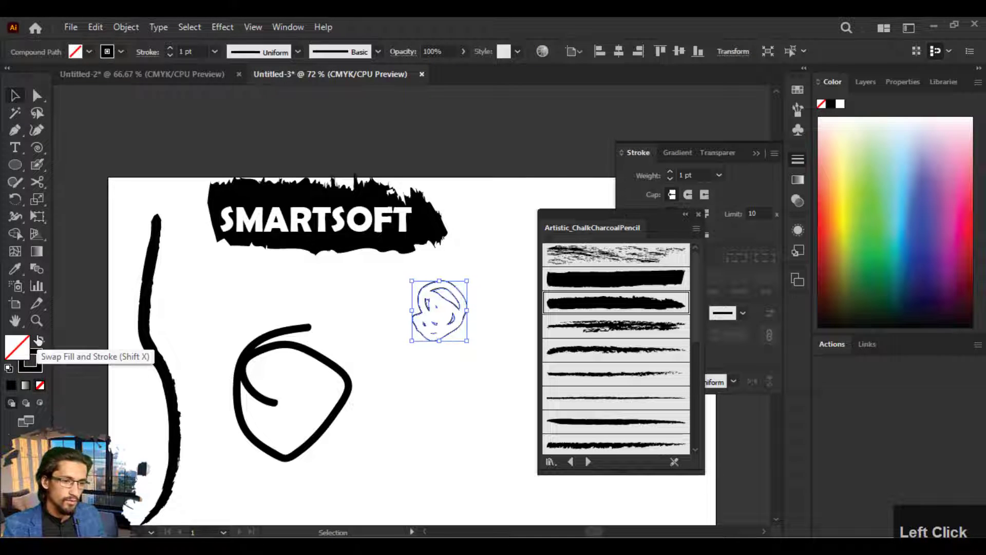
left_click(319, 423)
left_click(447, 411)
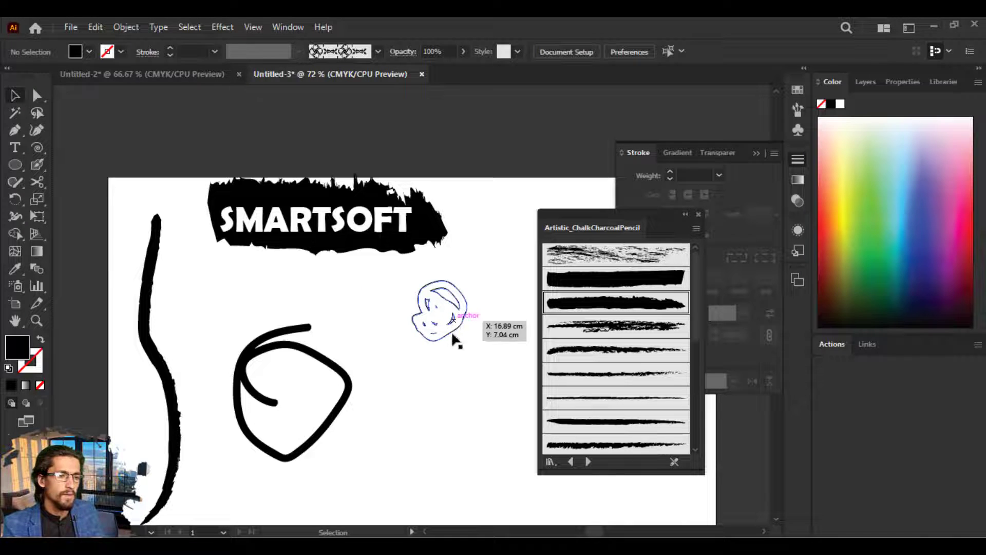
Step: Delete the loop and the outlined scribble from the artboard
left_click_drag(492, 351, 198, 327)
key("Delete")
scroll(212, 331, "down", 1)
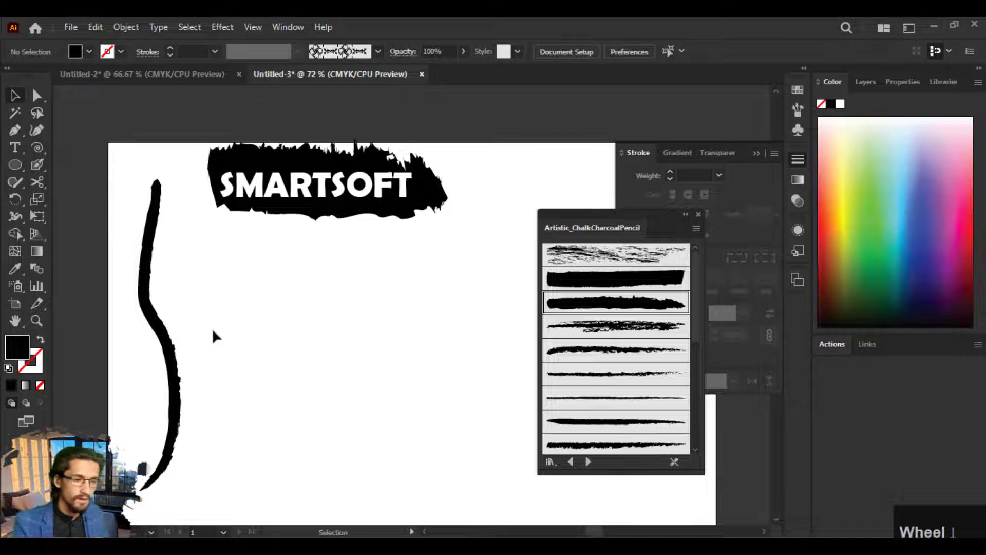
scroll(213, 332, "down", 1)
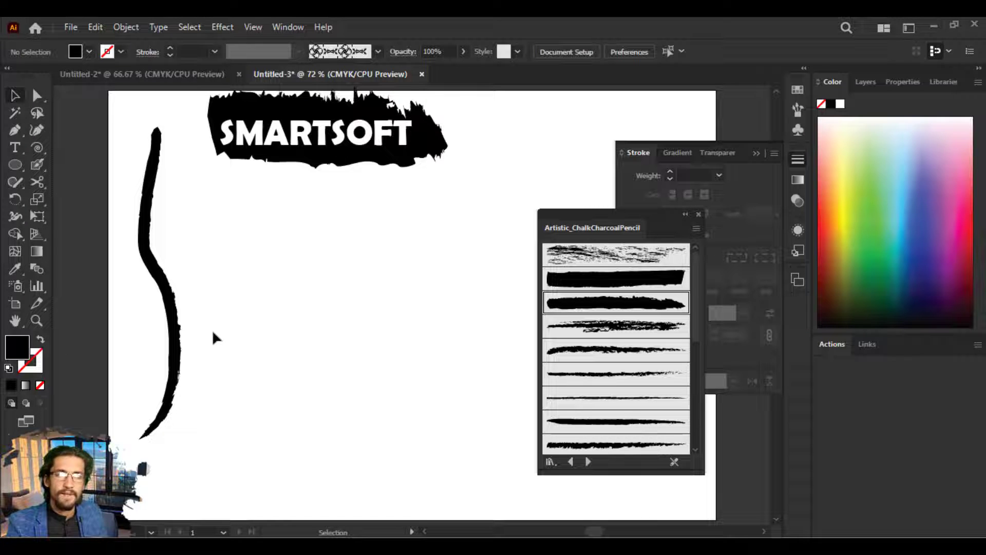
left_click(238, 351)
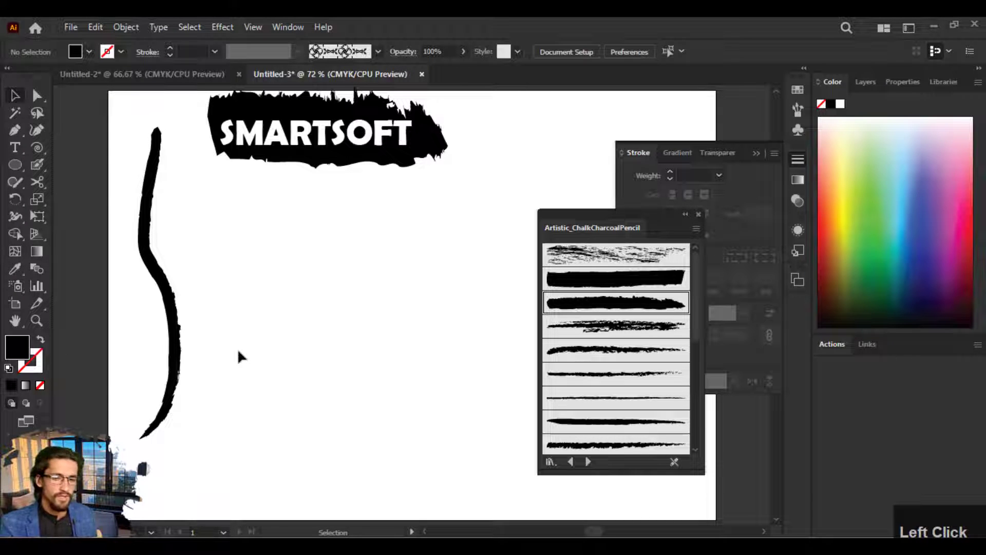
Step: Erase a gap through the upper part of the long wavy charcoal stroke and select each separated piece in turn
key("shift")
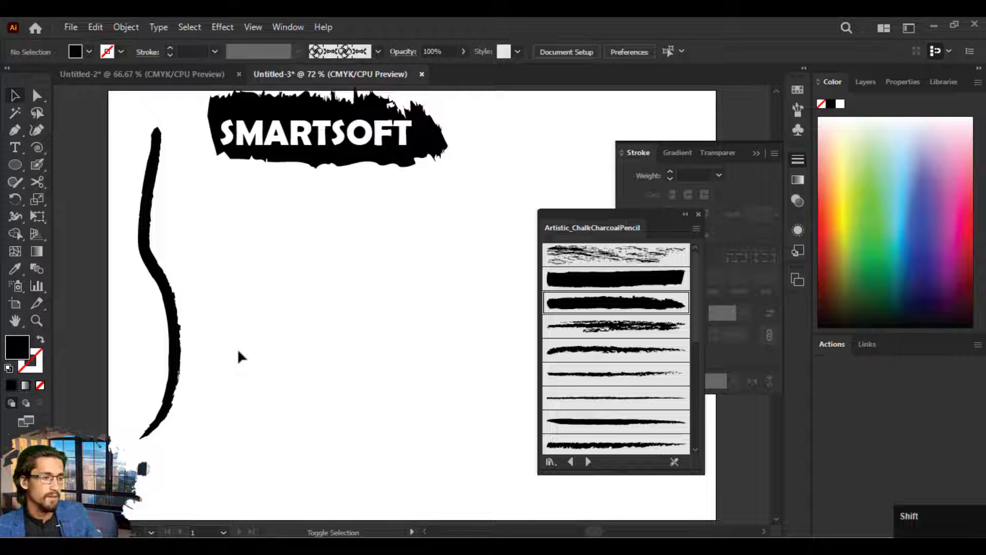
key("shift+e")
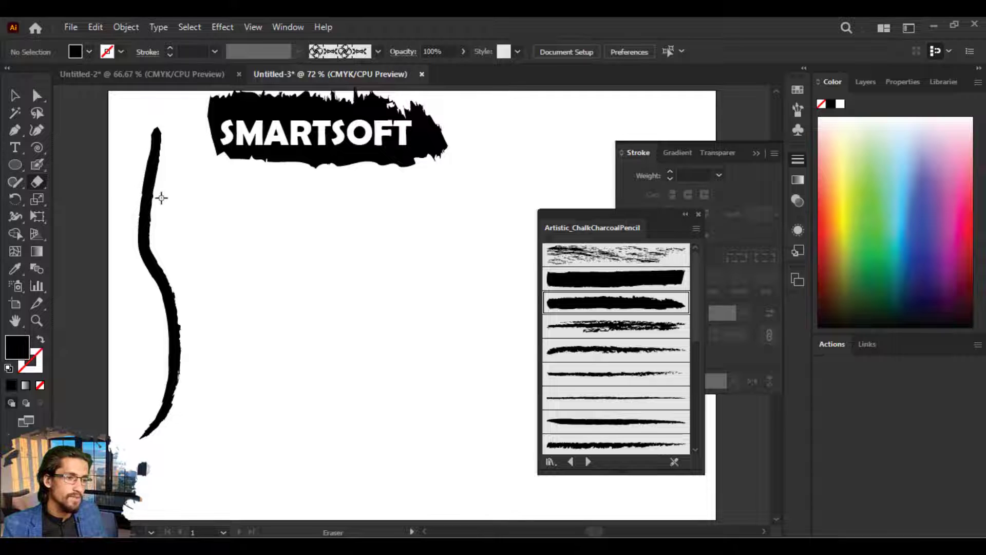
left_click_drag(161, 198, 92, 195)
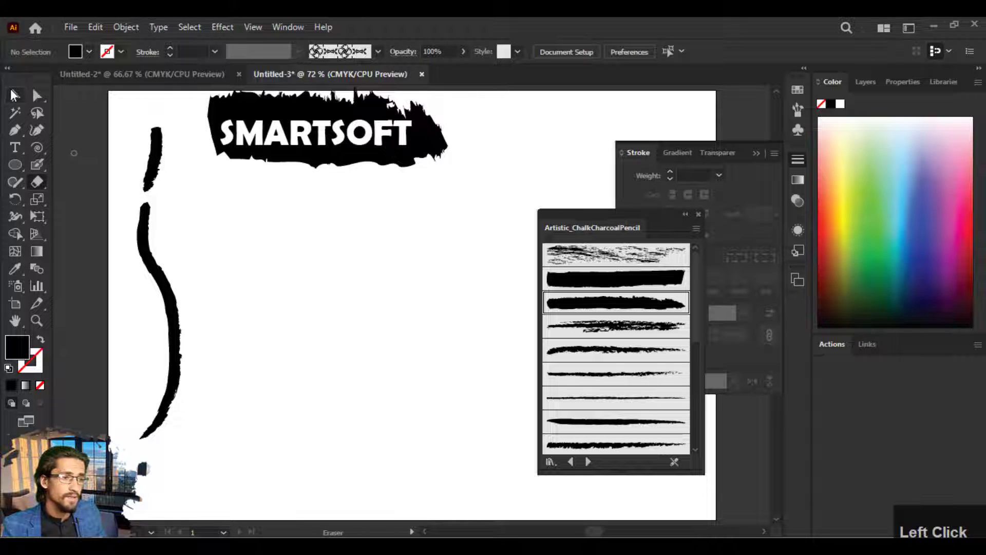
left_click(14, 95)
left_click(155, 164)
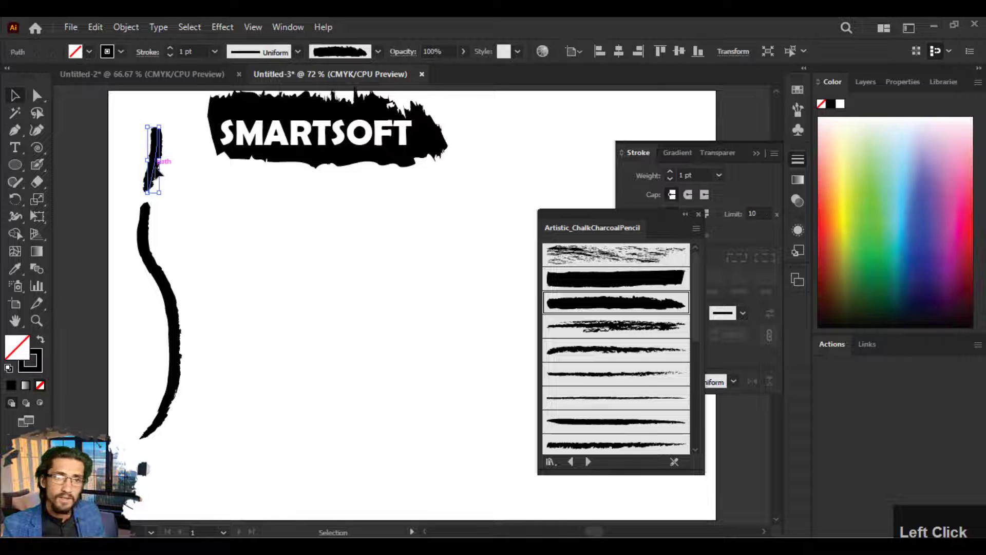
left_click(151, 261)
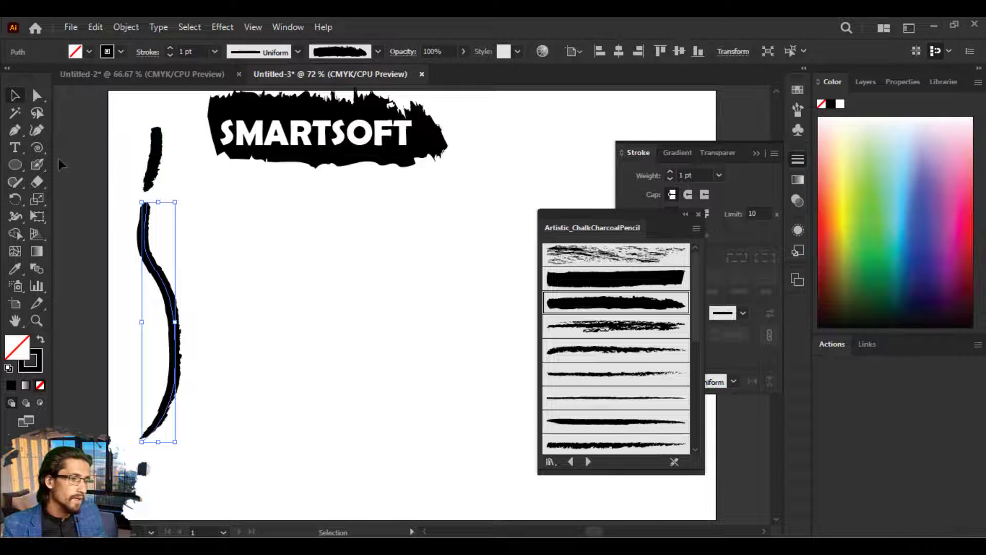
Step: Erase two more gaps through the lower piece of the wavy stroke, splitting it into three segments
left_click(41, 182)
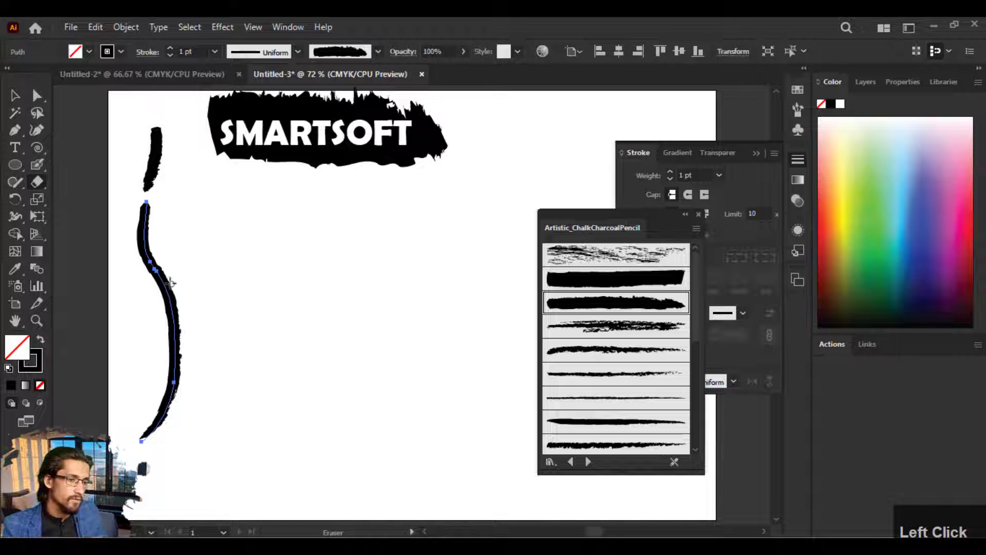
left_click_drag(171, 283, 150, 280)
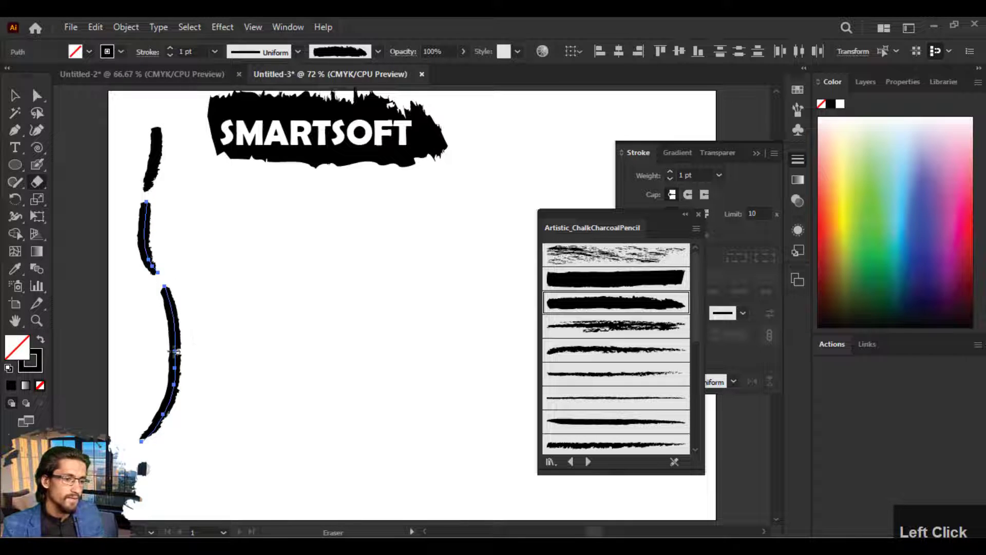
left_click_drag(175, 352, 190, 339)
left_click(15, 95)
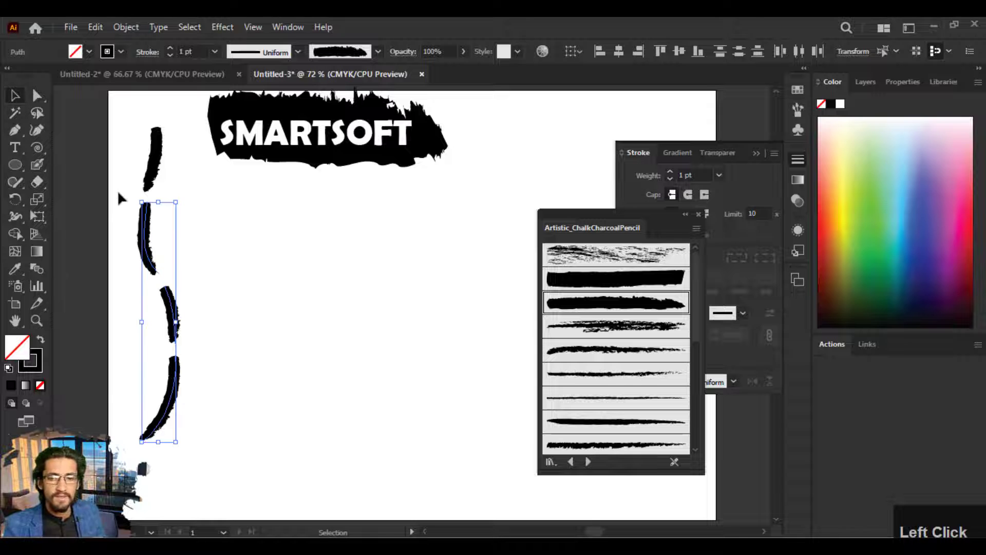
Step: Deselect the brush stroke pieces and create a new landscape A4 document of 29.7 x 21 cm in CMYK
left_click(292, 322)
scroll(298, 314, "up", 2)
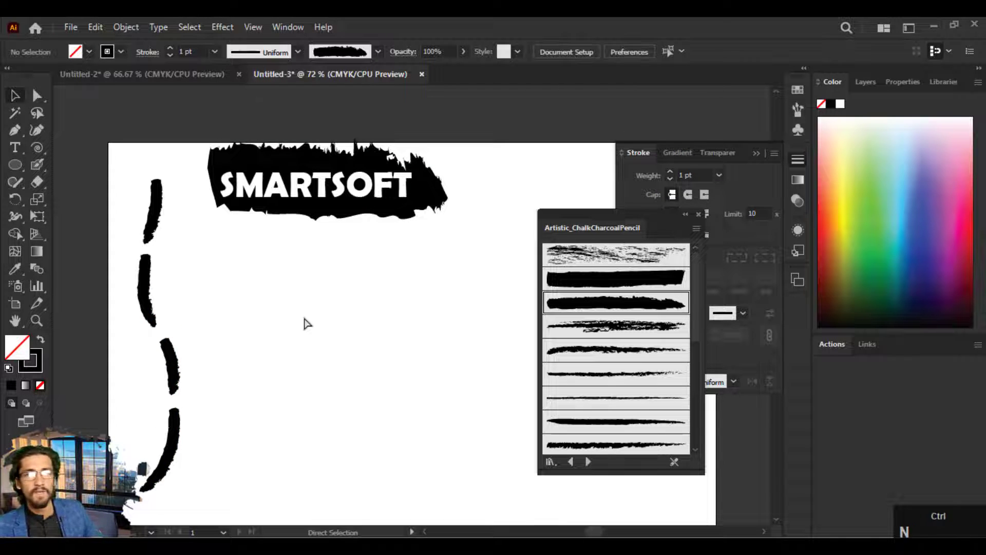
key("ctrl+n")
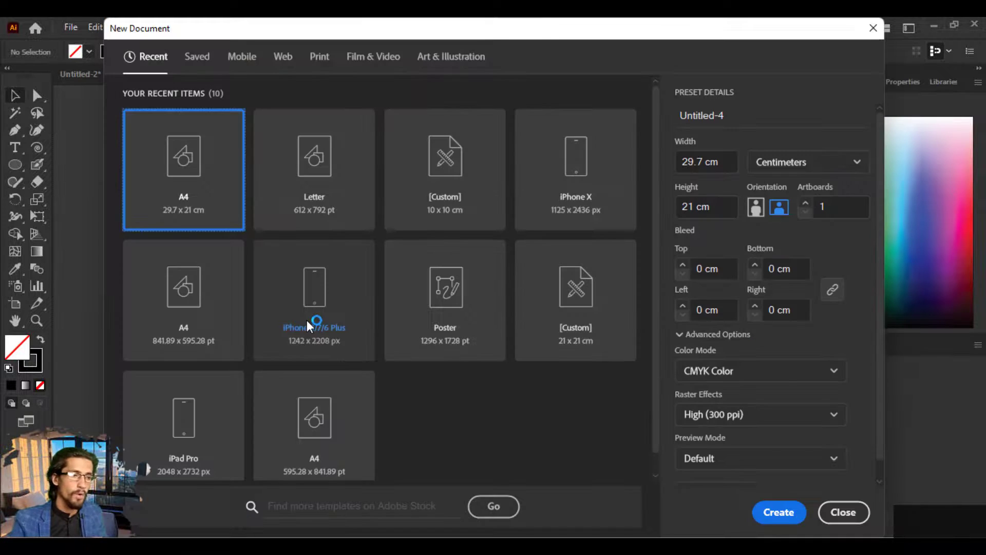
key("Return")
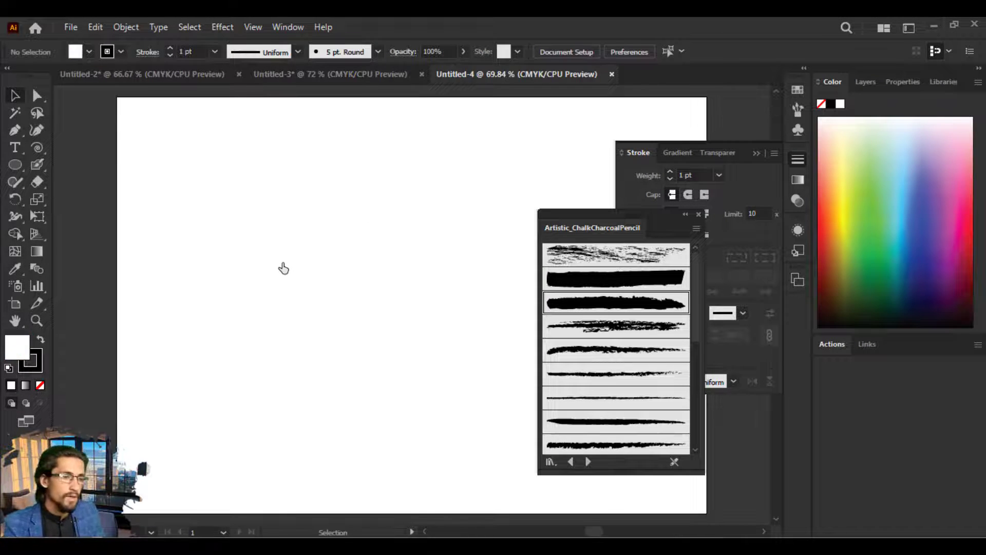
Step: Switch the brush library to Borders_Dashed, then clear the brush library and stroke settings off the canvas
left_click(15, 165)
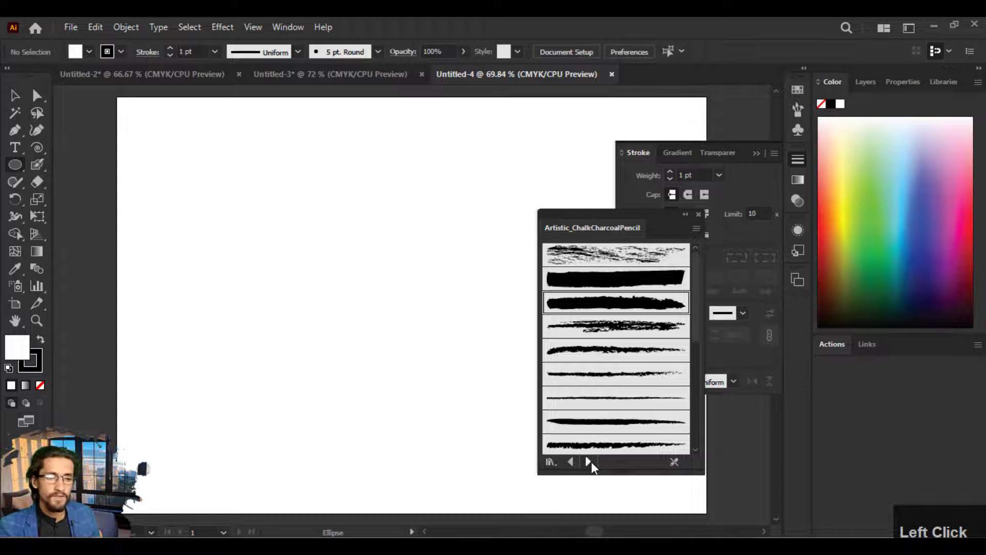
left_click(571, 461)
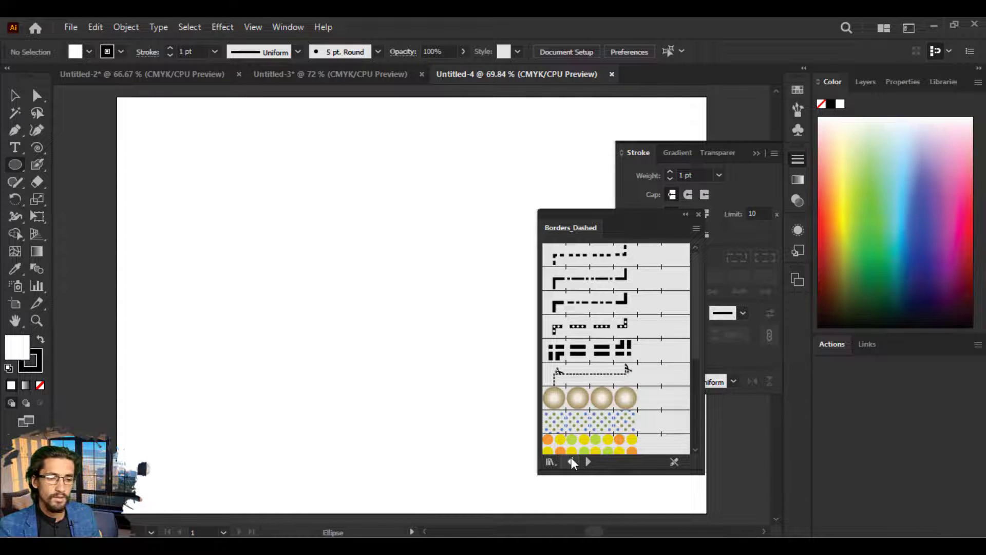
left_click(698, 215)
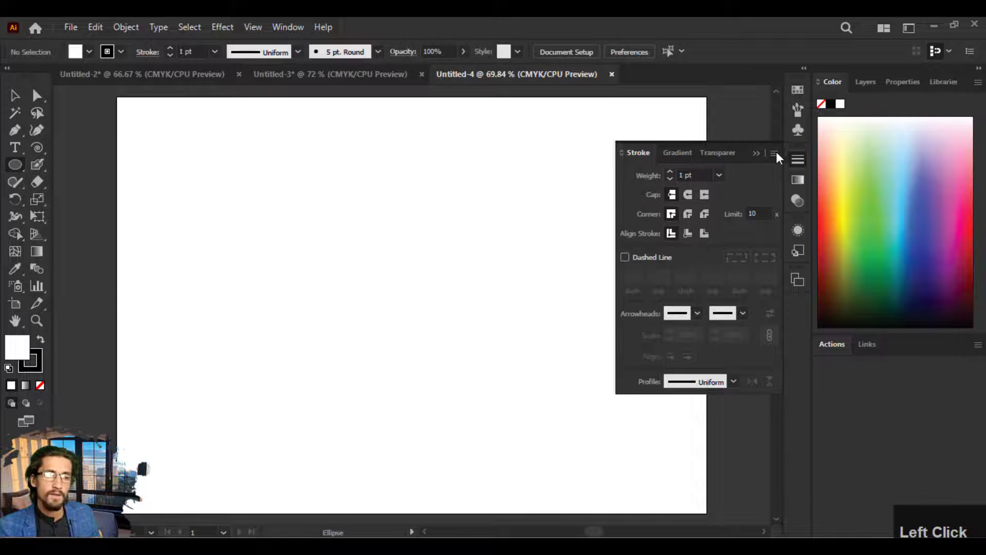
left_click(756, 154)
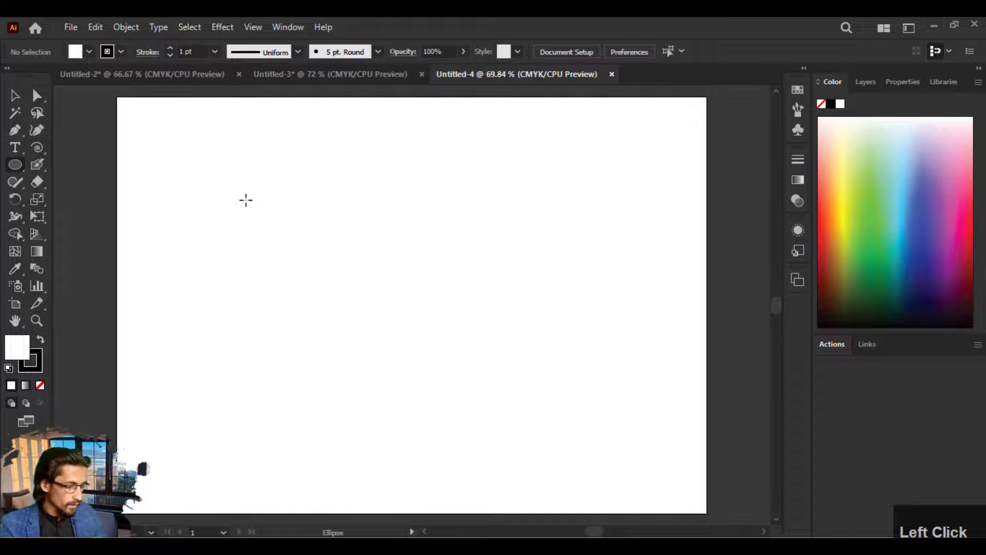
Step: Draw a circle, swap its fill and stroke so it is filled black, and place it near the artboard's left edge
mouse_move(222, 185)
left_mouse_down()
mouse_move(394, 349)
mouse_move(386, 348)
left_mouse_up()
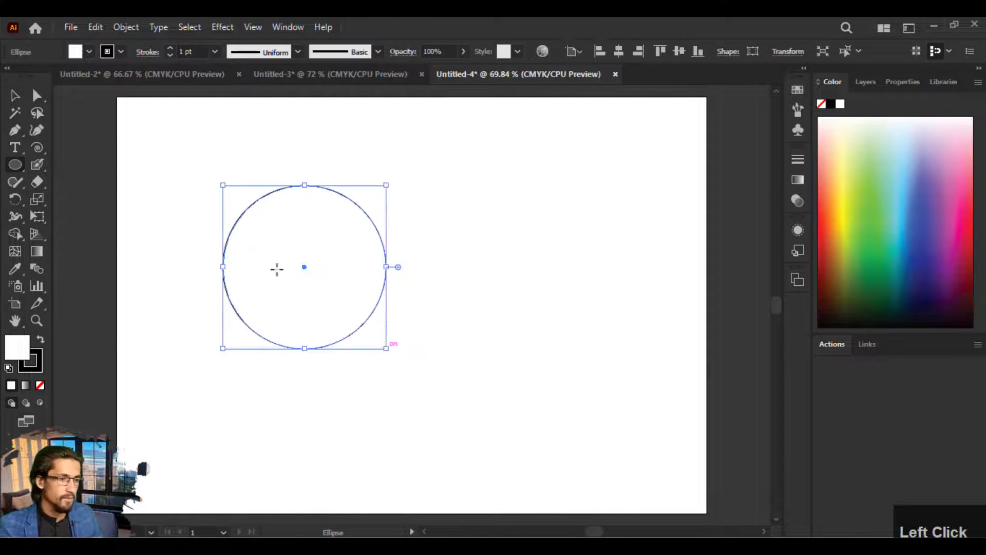
left_click(10, 101)
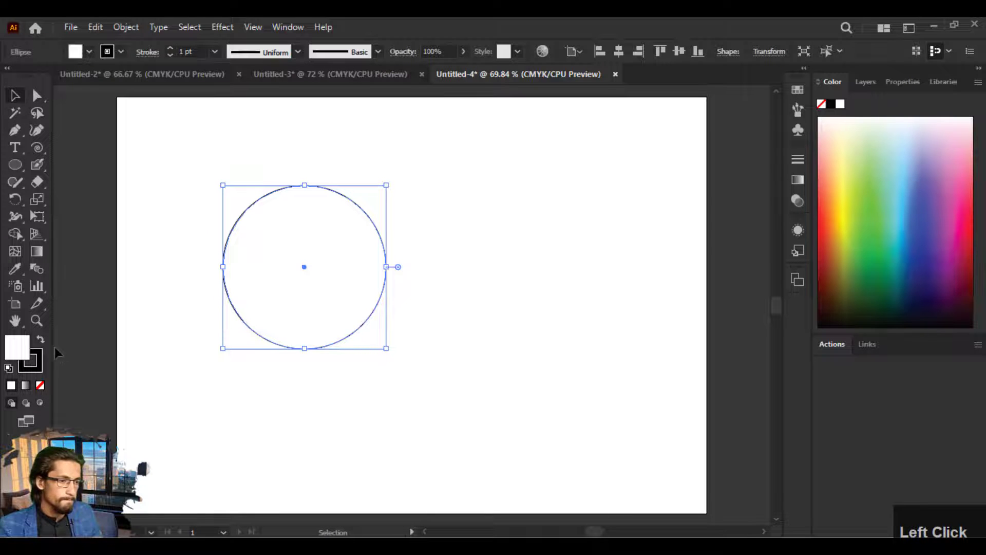
left_click(40, 335)
mouse_move(292, 282)
left_mouse_down()
mouse_move(230, 273)
mouse_move(187, 295)
mouse_move(199, 299)
left_mouse_up()
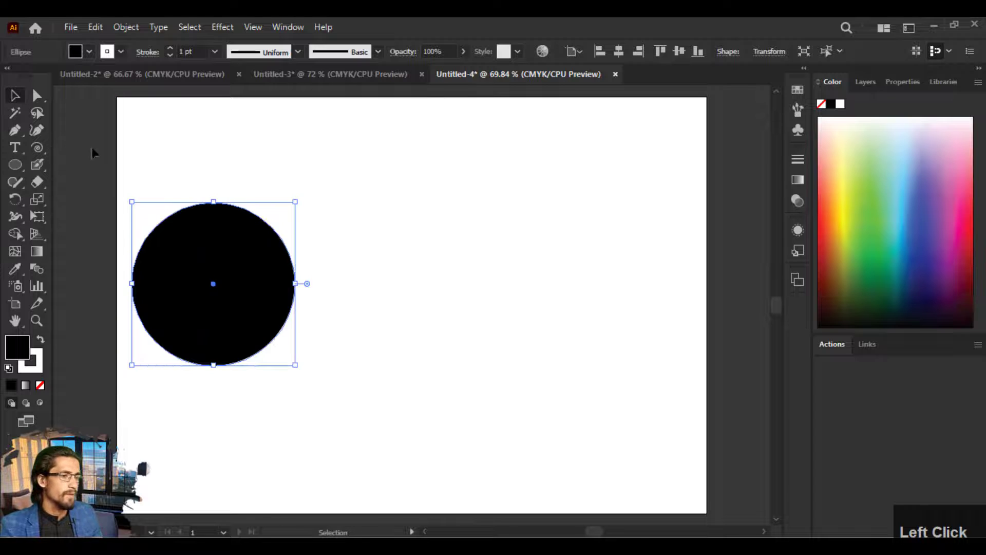
Step: Try a red fill on the circle, set it back to black and deselect the circle
left_click(89, 51)
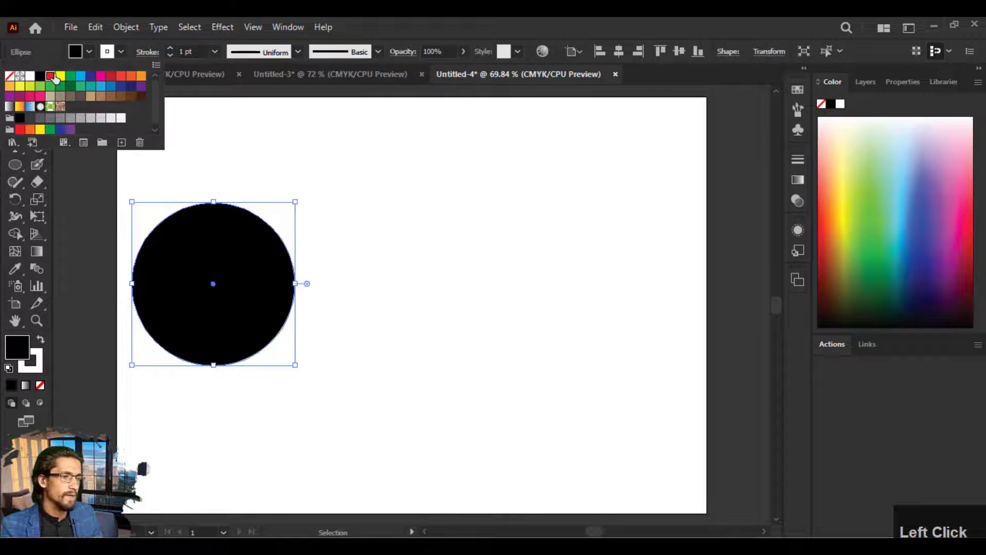
left_click(51, 76)
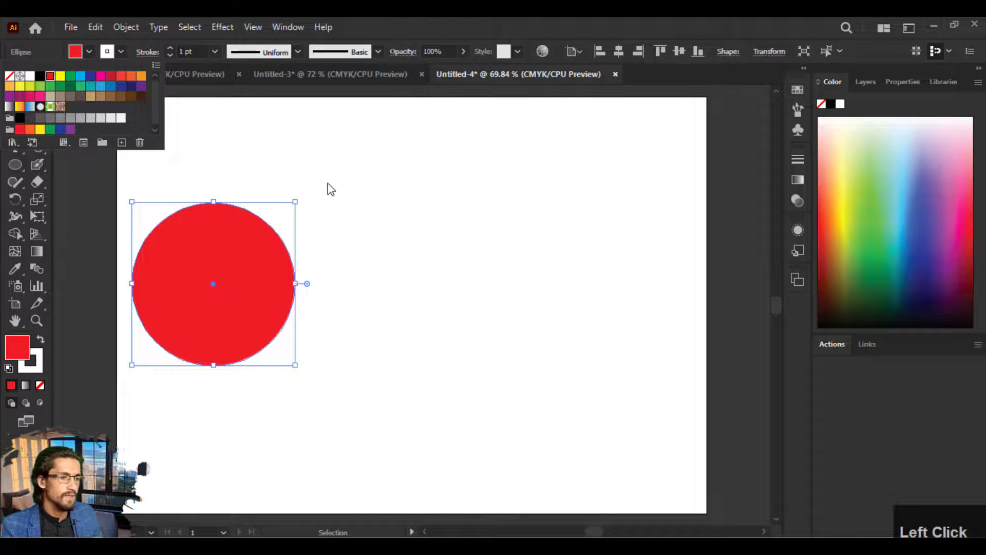
left_click(40, 76)
left_click(359, 204)
left_click(359, 204)
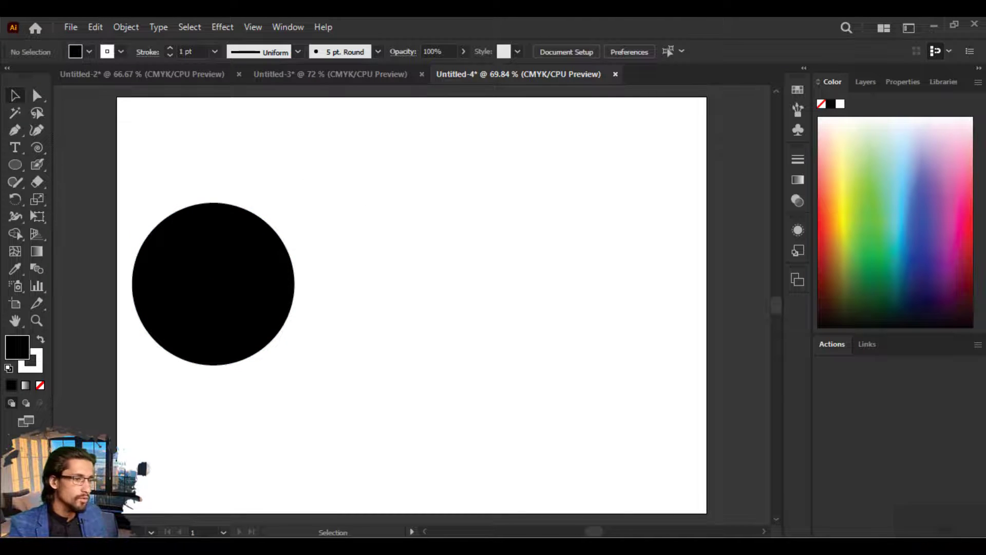
Step: Erase three straight vertical gaps through the left part of the black circle
left_click(40, 175)
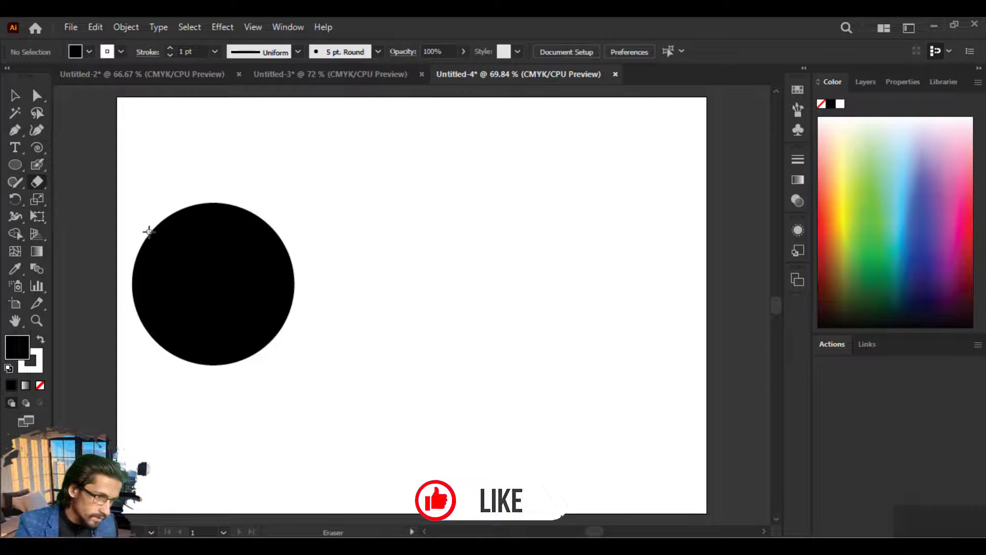
key("shift")
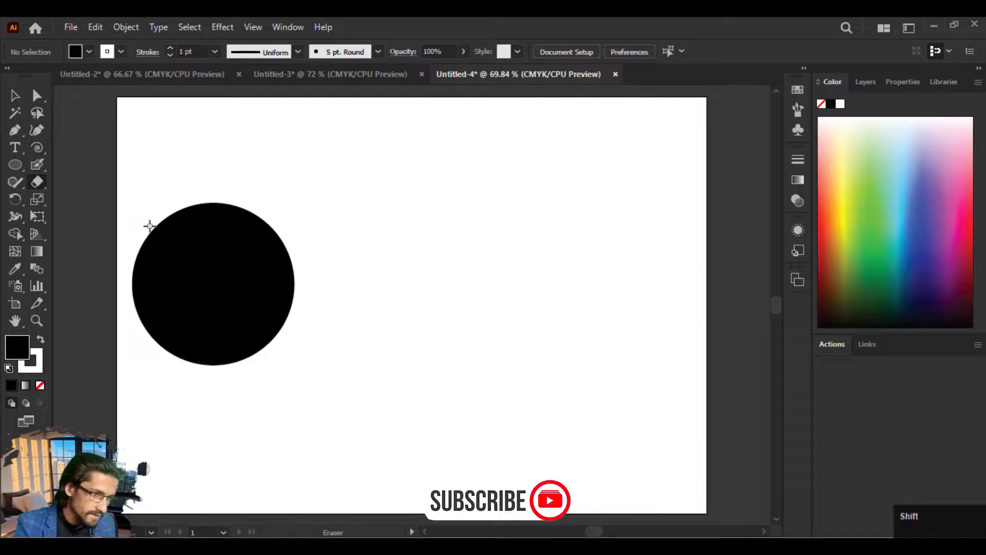
left_click_drag(150, 226, 149, 354)
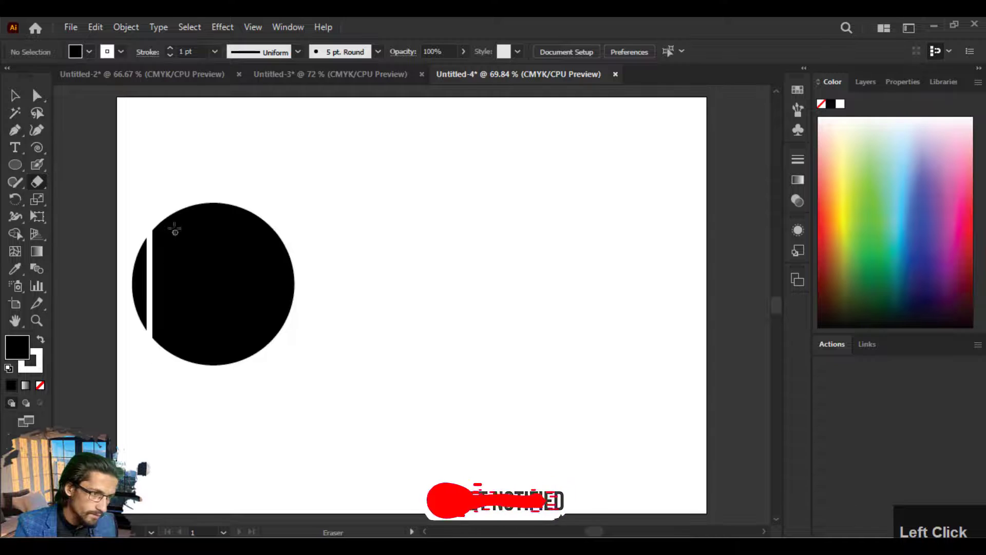
left_click_drag(165, 211, 158, 381)
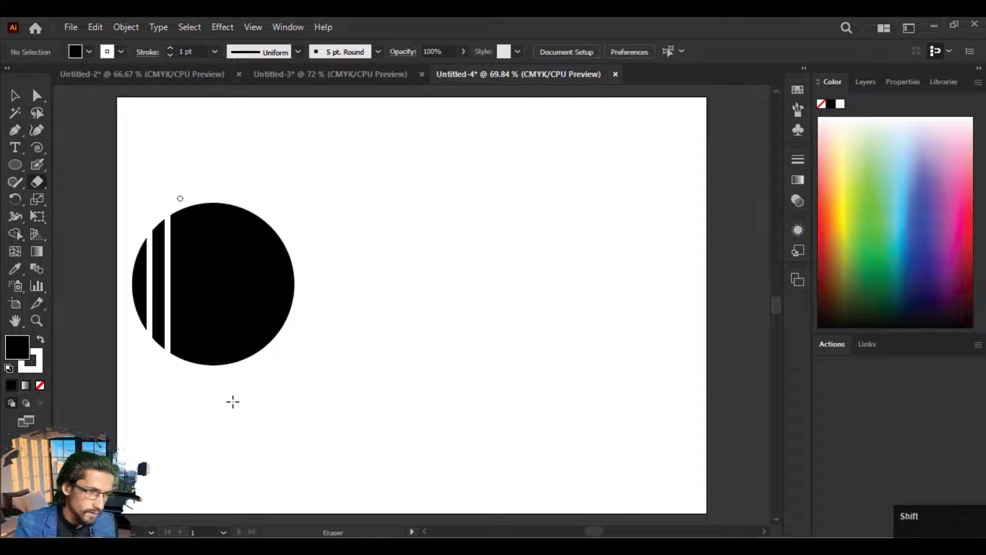
key("ctrl+z")
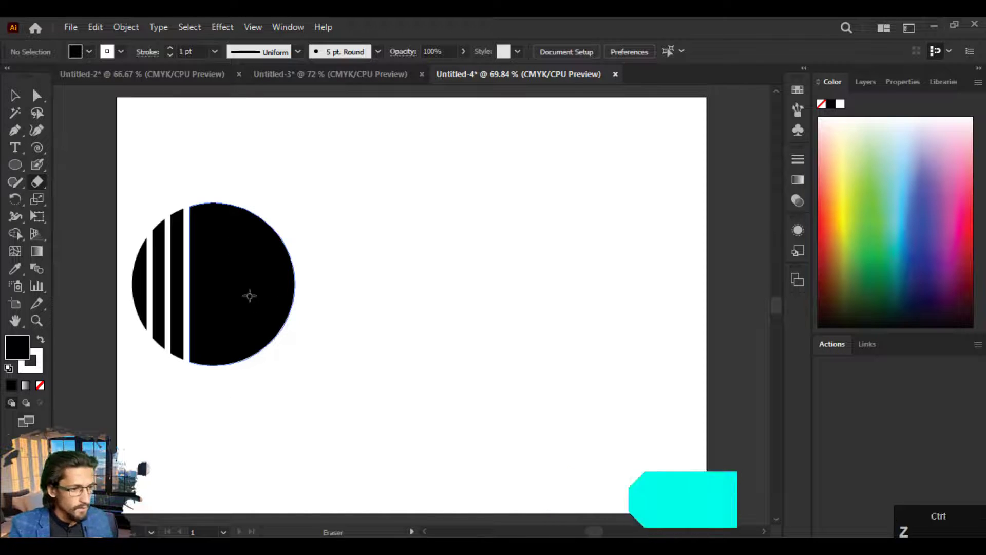
mouse_move(234, 201)
left_mouse_down()
mouse_move(248, 384)
mouse_move(231, 330)
left_mouse_up()
key("ctrl+z")
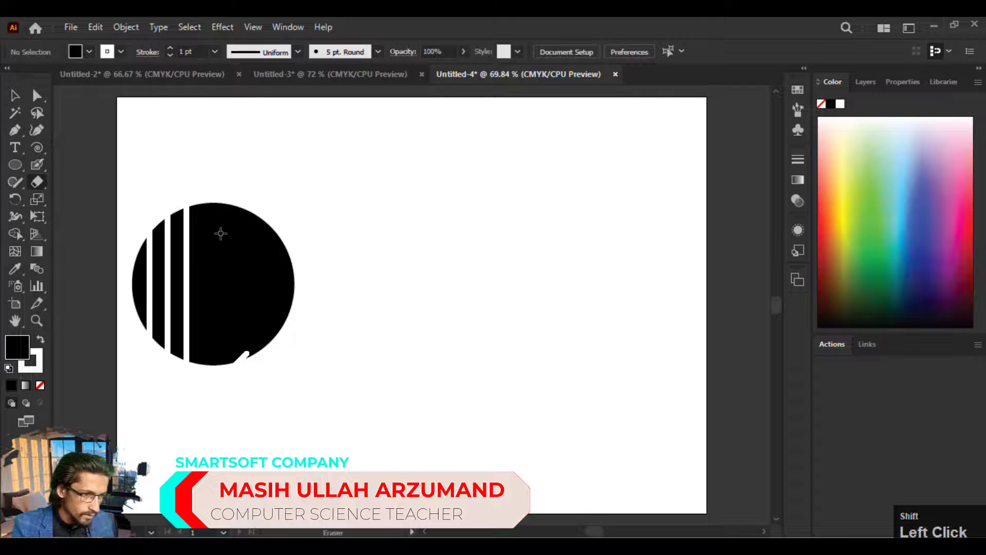
key("ctrl+z")
left_click_drag(224, 381, 208, 200)
key("ctrl+z")
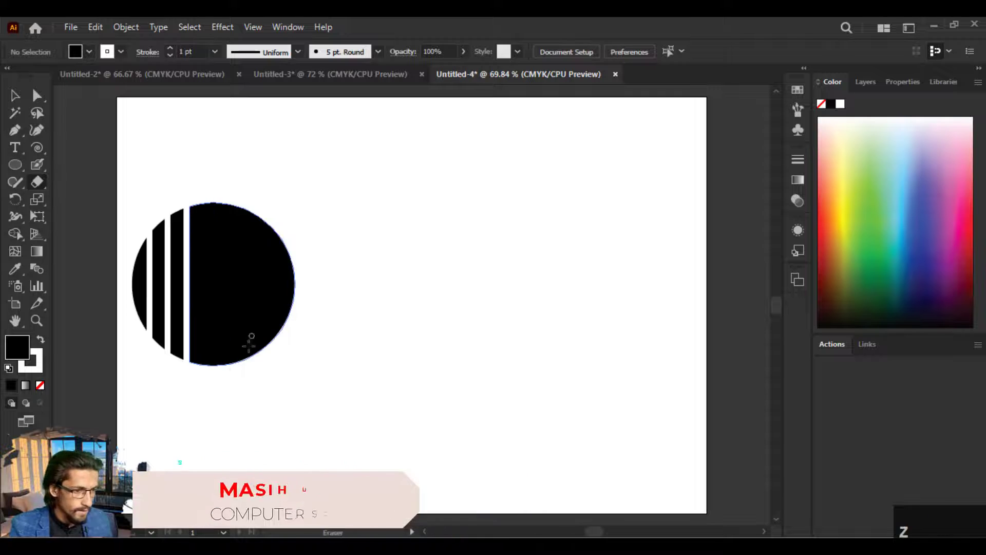
left_click_drag(229, 370, 206, 195)
key("ctrl+z")
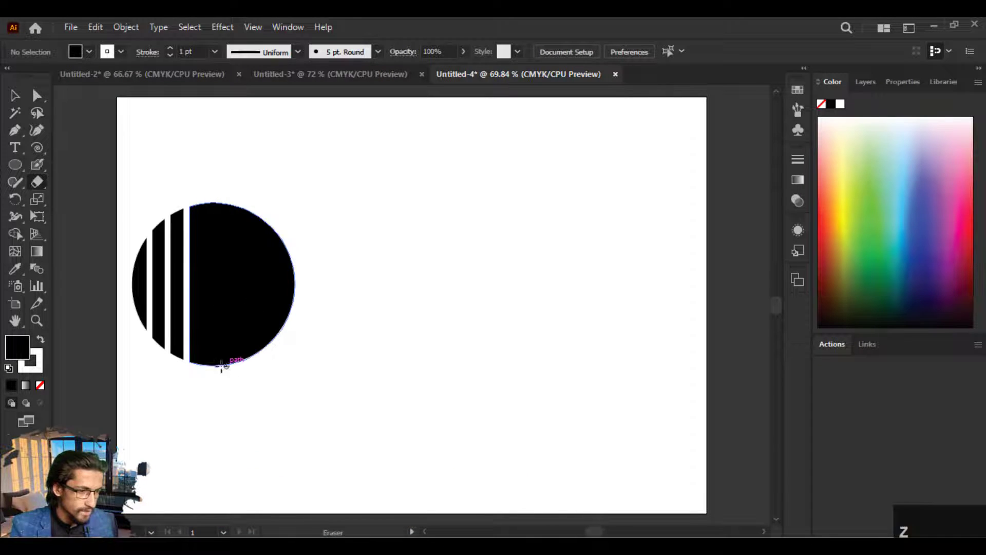
left_click_drag(208, 367, 217, 330)
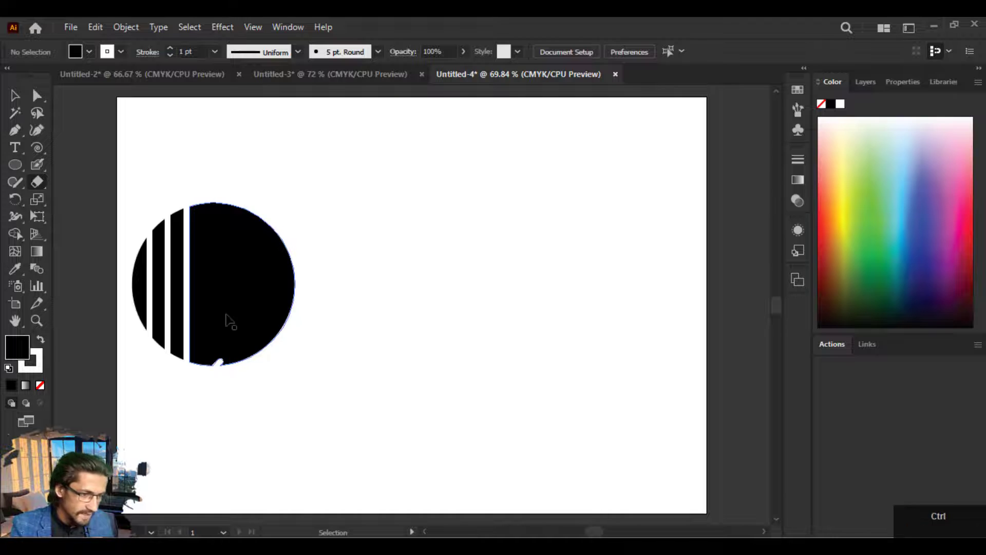
key("ctrl+z")
Step: Erase a straight vertical gap through the middle of the circle
left_click_drag(217, 372, 209, 179)
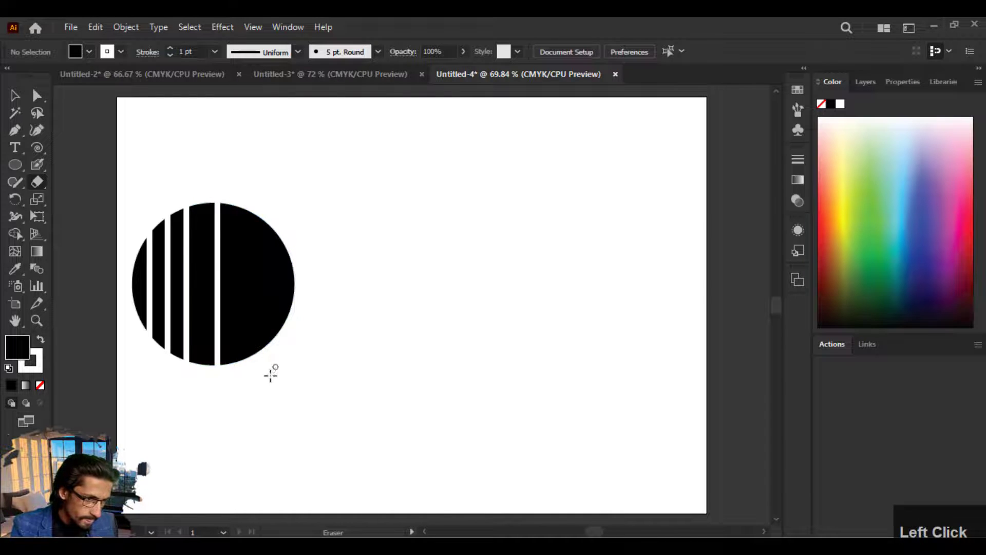
mouse_move(235, 372)
left_mouse_down()
mouse_move(255, 351)
mouse_move(224, 183)
left_mouse_up()
key("ctrl+z")
key("ctrl+z")
mouse_move(242, 372)
left_mouse_down()
mouse_move(248, 328)
mouse_move(232, 215)
left_mouse_up()
key("ctrl+z")
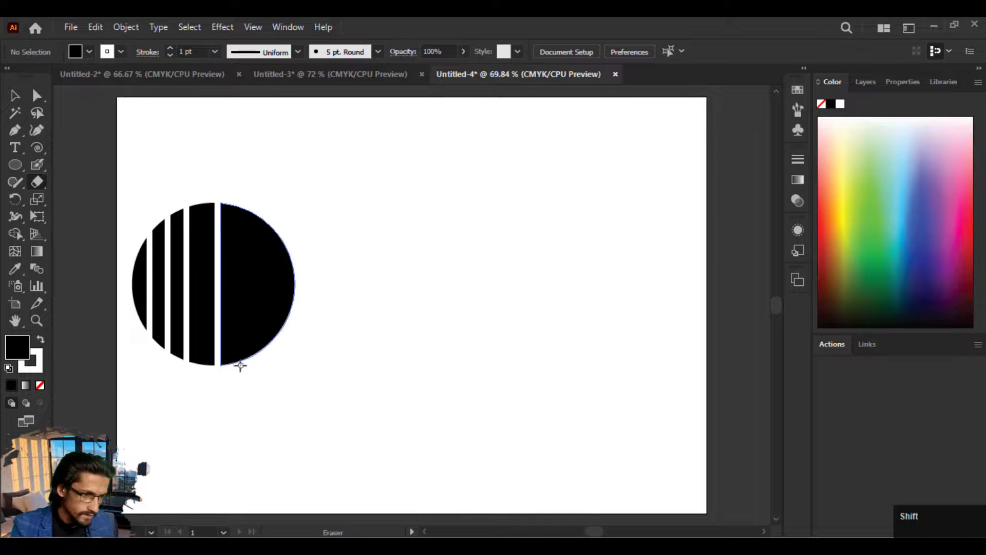
left_click_drag(240, 366, 236, 270)
key("ctrl+z")
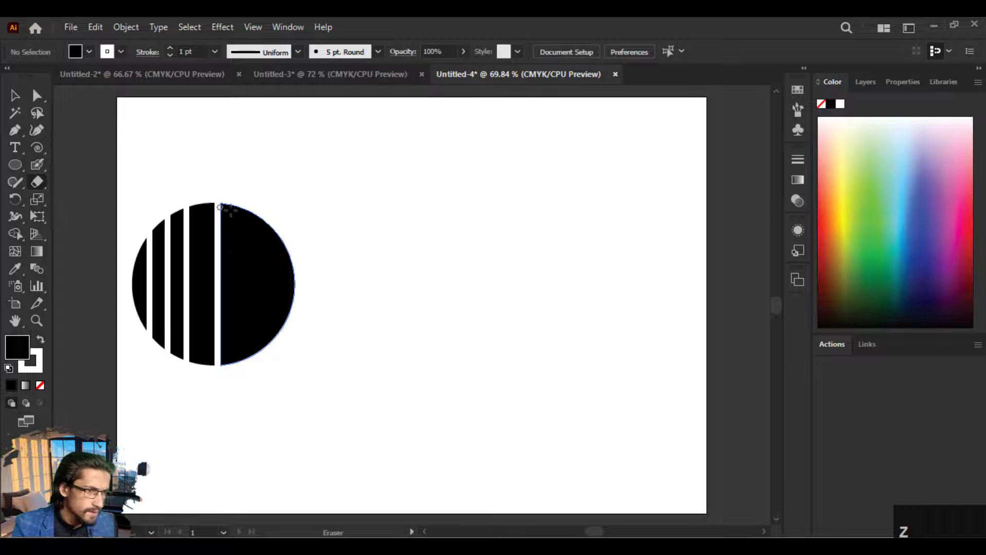
Step: Erase two more straight vertical gaps through the right half of the circle
left_click_drag(238, 200, 242, 377)
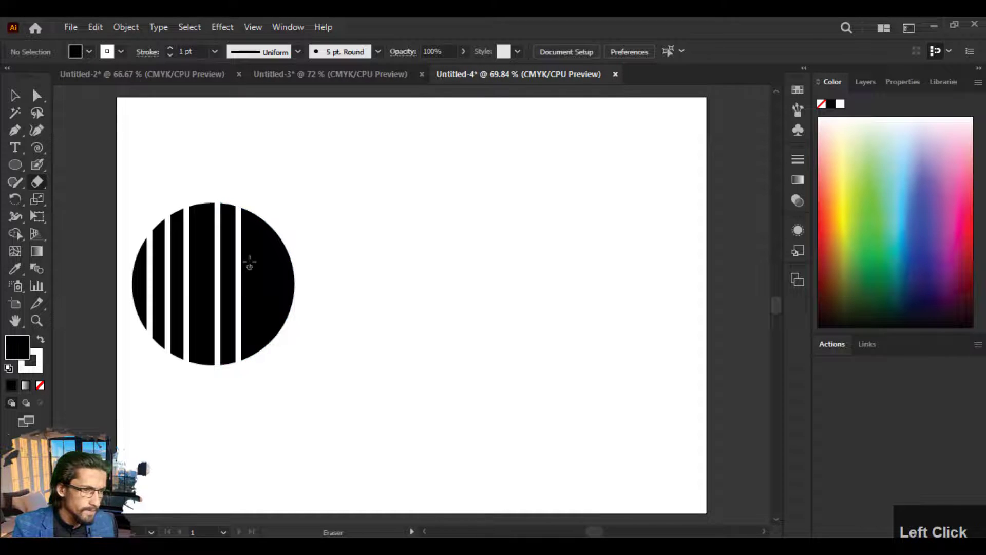
left_click_drag(257, 200, 262, 369)
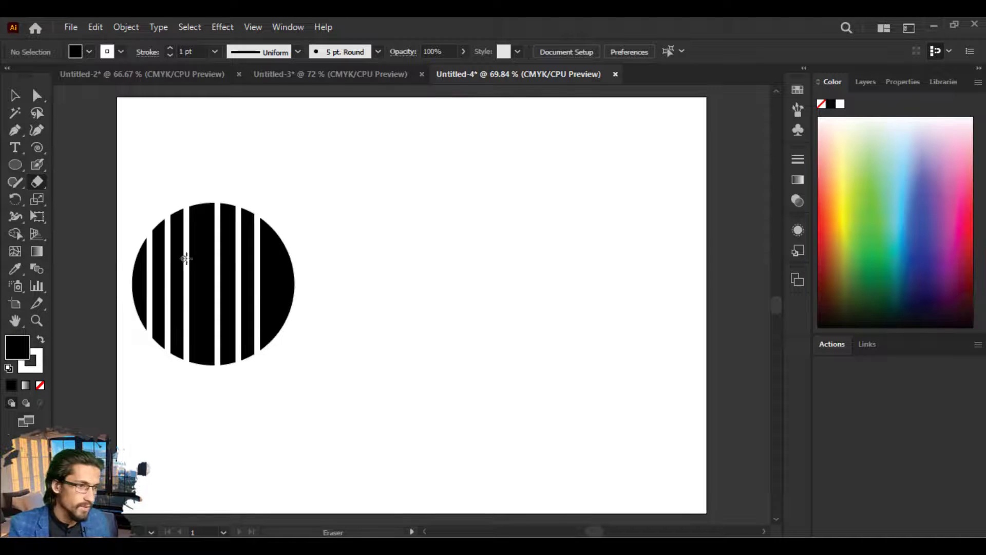
left_click(160, 233, "shift")
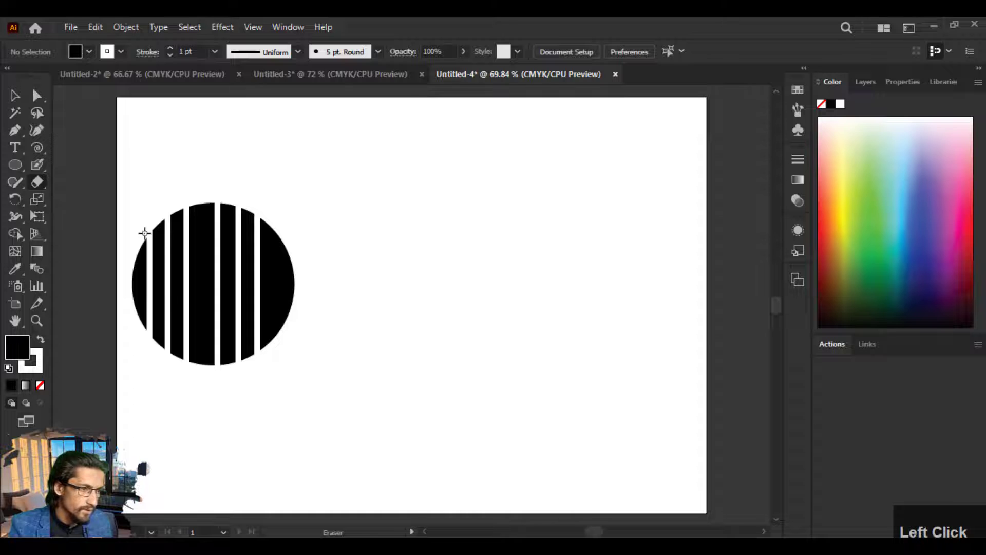
key("ctrl+z")
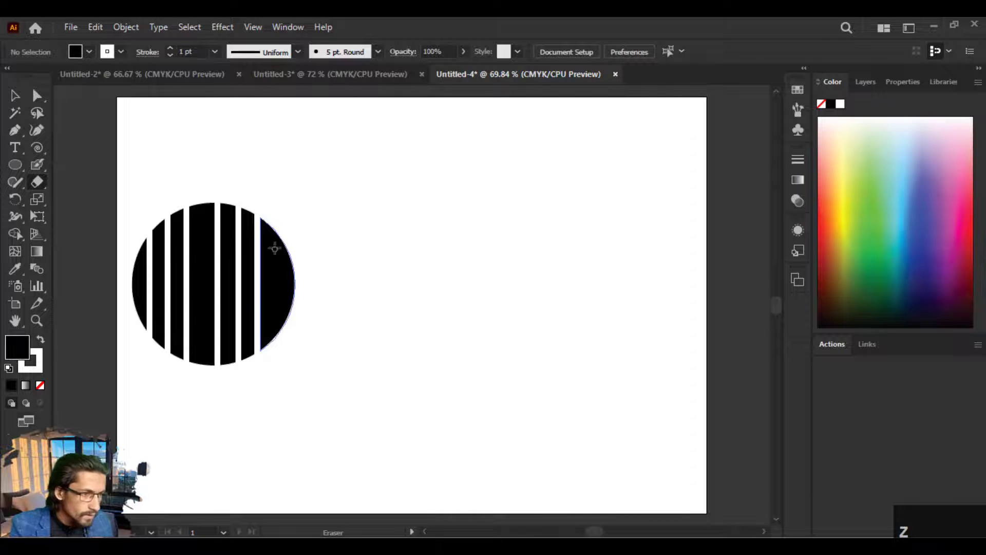
left_click_drag(153, 218, 171, 237)
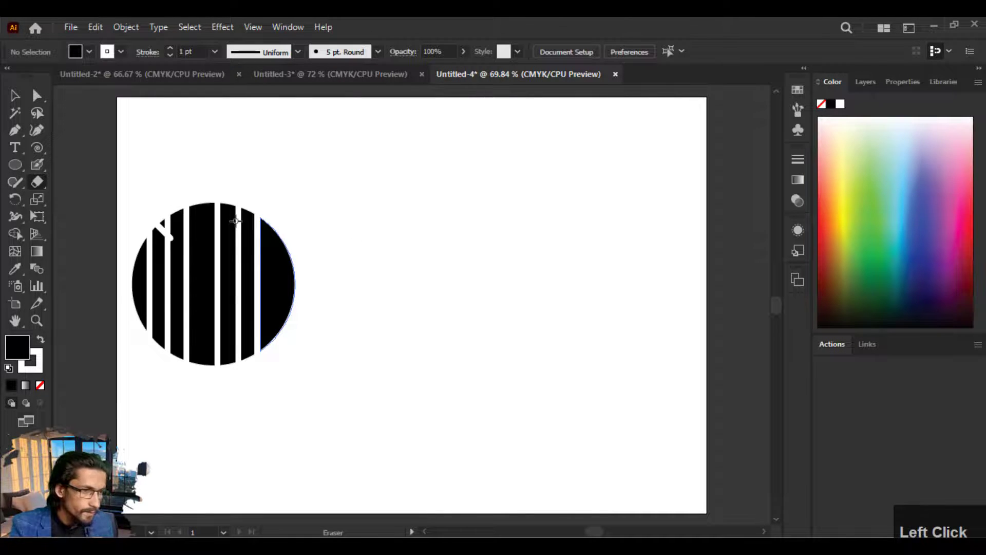
key("ctrl+z")
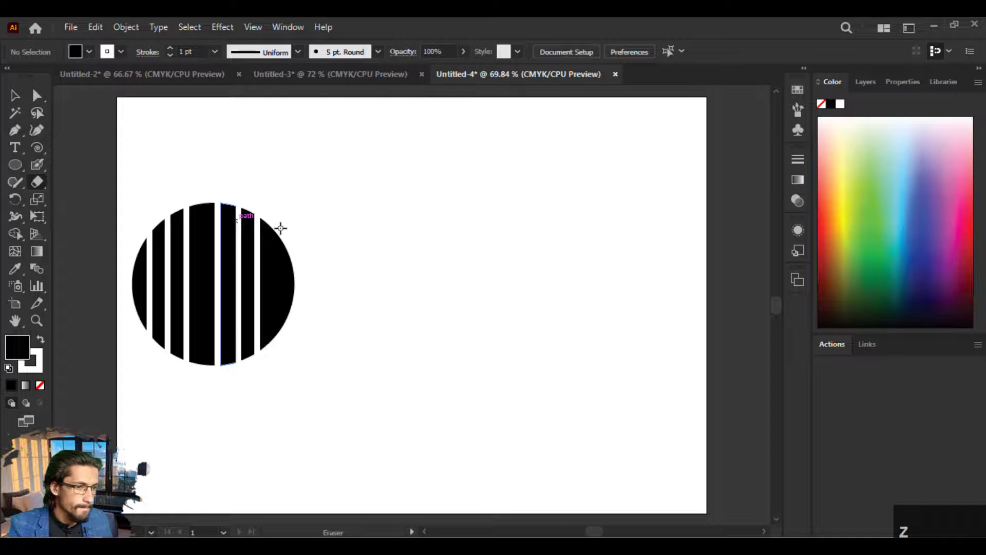
Step: Erase a horizontal gap across the upper part of the striped circle
left_click_drag(281, 227, 140, 227)
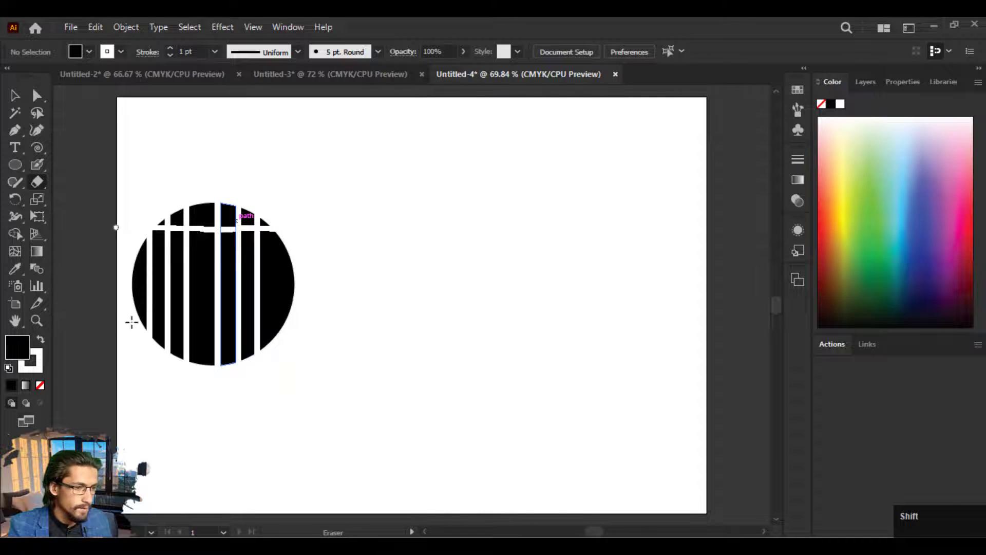
left_click_drag(132, 322, 137, 321)
mouse_move(239, 321)
left_mouse_down()
mouse_move(310, 329)
mouse_move(316, 339)
mouse_move(259, 323)
mouse_move(111, 315)
mouse_move(126, 293)
left_mouse_up()
key("ctrl+z")
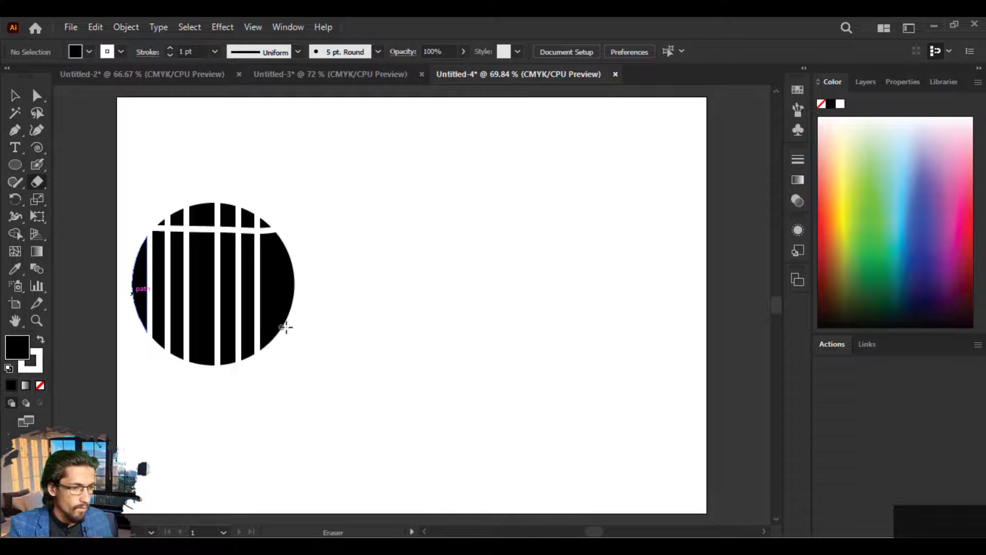
left_click(286, 326)
left_click_drag(283, 328, 105, 331)
key("ctrl+z")
Step: Erase a straight horizontal gap across the lower part of the striped circle
key("shift")
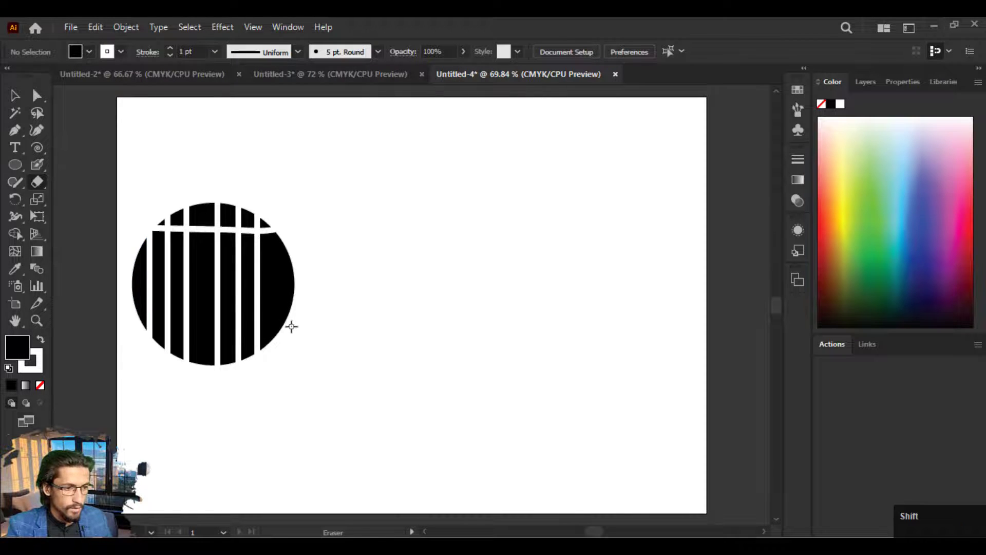
left_click_drag(291, 327, 140, 323)
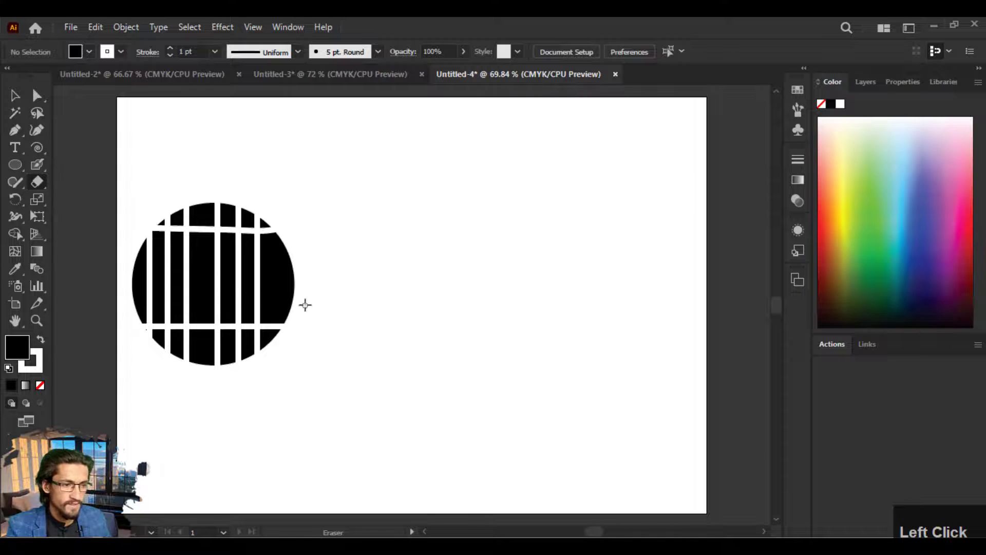
Step: Erase a straight horizontal gap through the middle of the striped circle
mouse_move(303, 281)
left_mouse_down()
mouse_move(229, 285)
mouse_move(167, 271)
mouse_move(122, 283)
left_mouse_up()
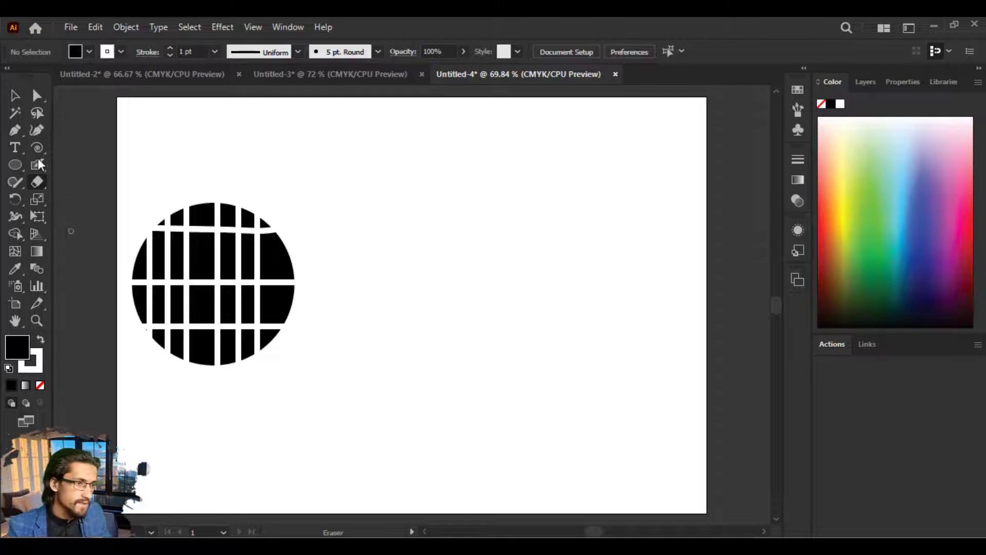
Step: Select four separate pieces of the cut circle, including the large central block, and fill them with red
left_click(15, 95)
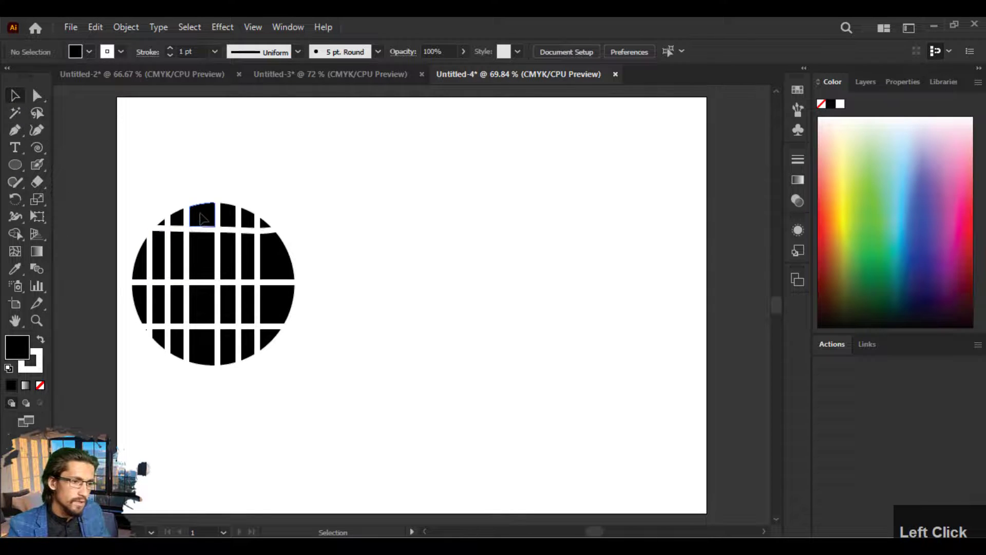
left_click(208, 252)
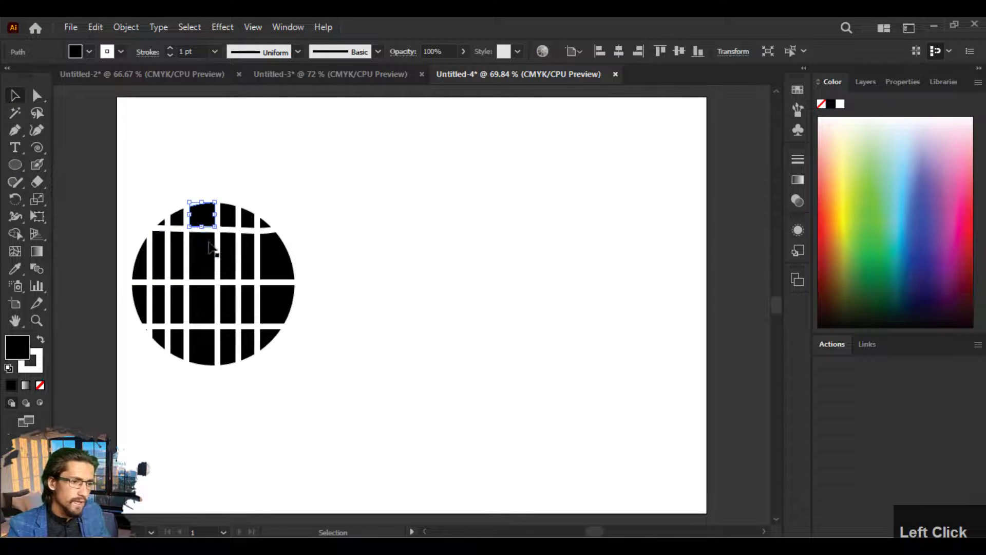
left_click(247, 269)
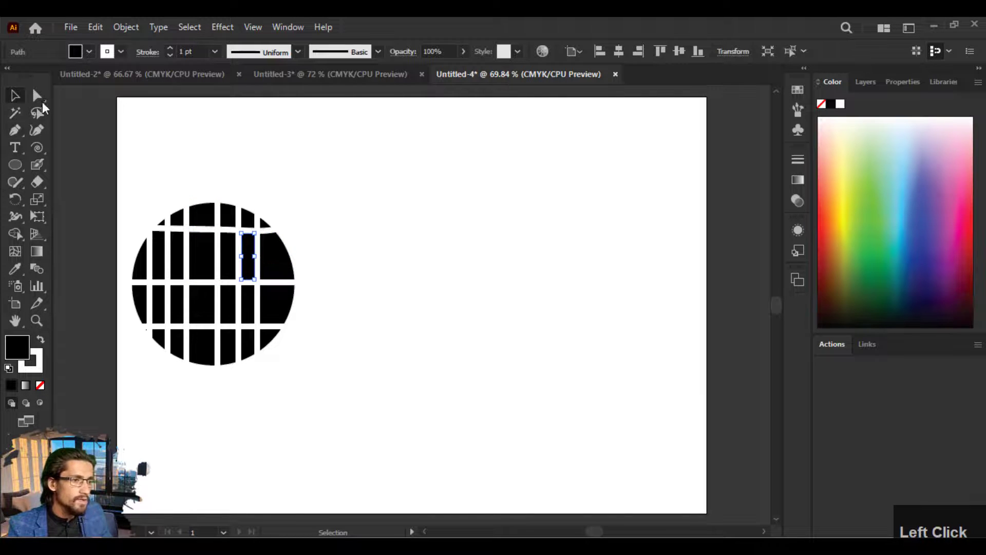
left_click(189, 277, "shift")
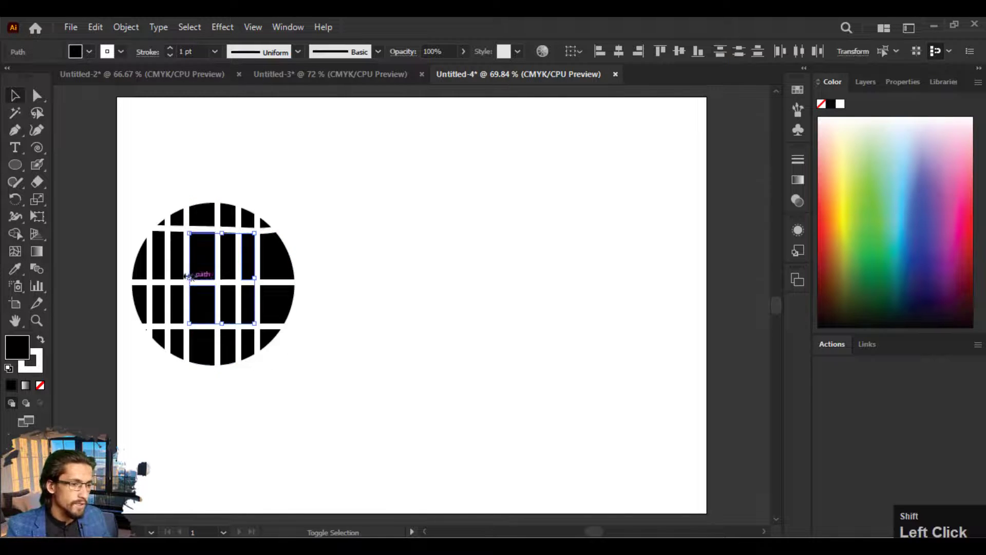
left_click(177, 257, "shift")
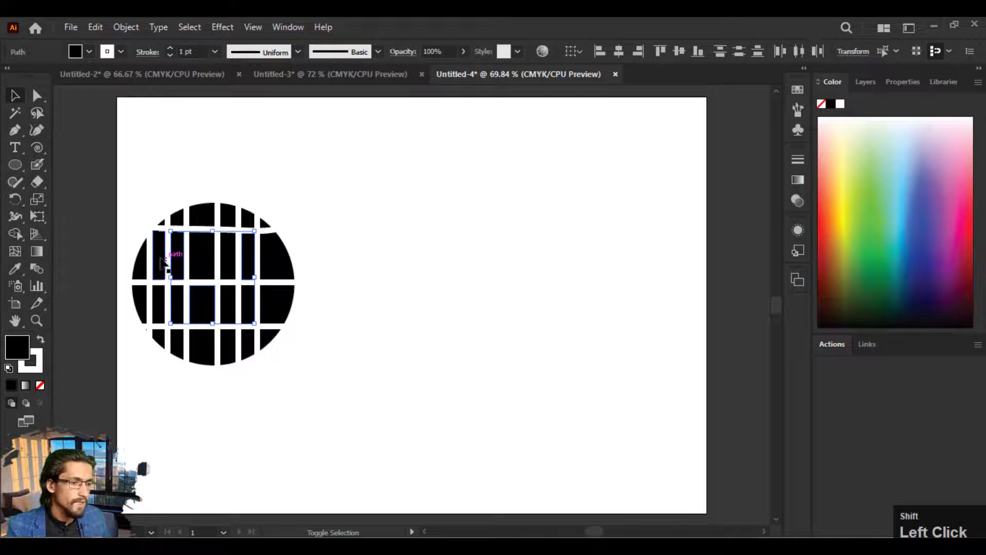
left_click(163, 340, "shift")
left_click(90, 52)
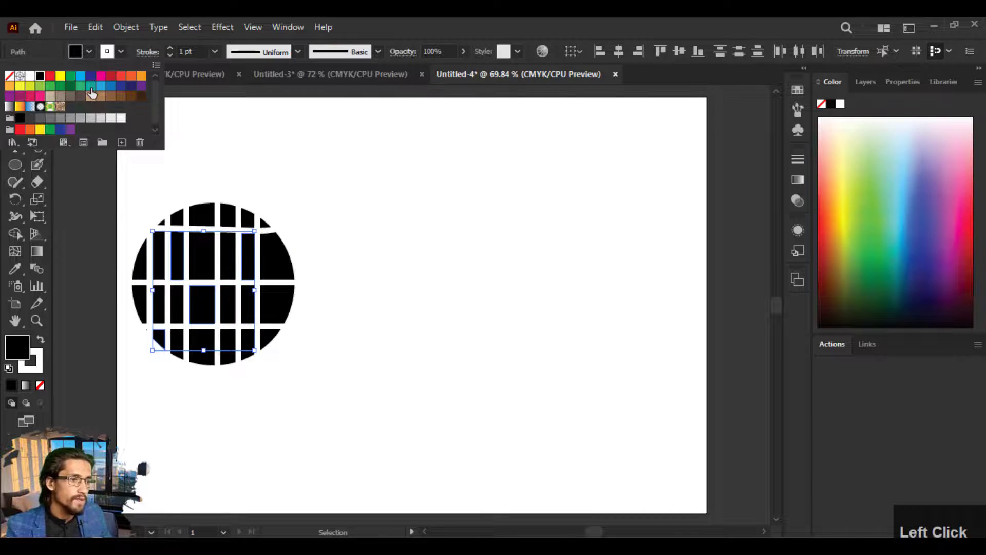
left_click(60, 76)
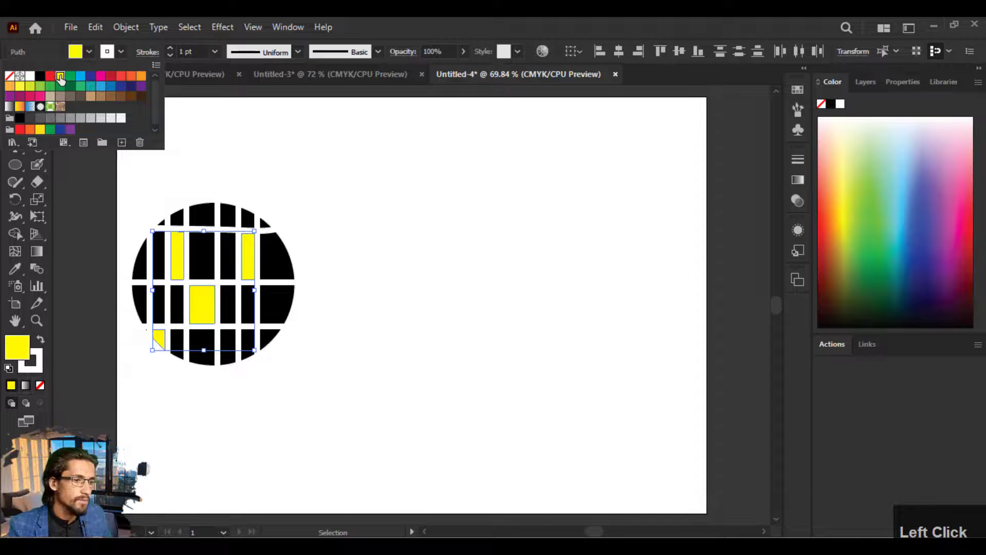
left_click(52, 77)
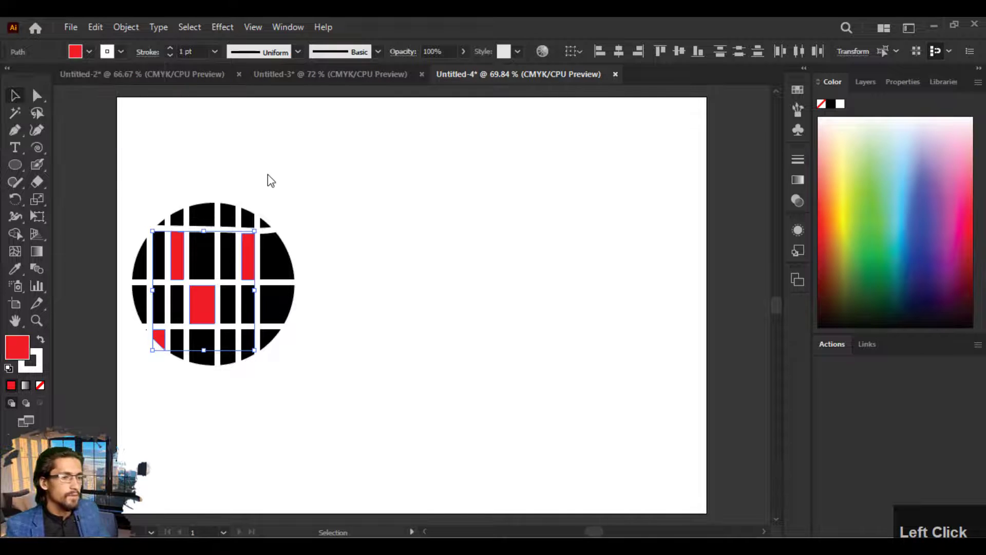
Step: Move all the circle's pieces straight up near the artboard's upper edge and group them
left_click(229, 165)
left_click_drag(146, 184, 360, 402)
left_click_drag(269, 311, 269, 219)
key("ctrl+g")
left_click(389, 308)
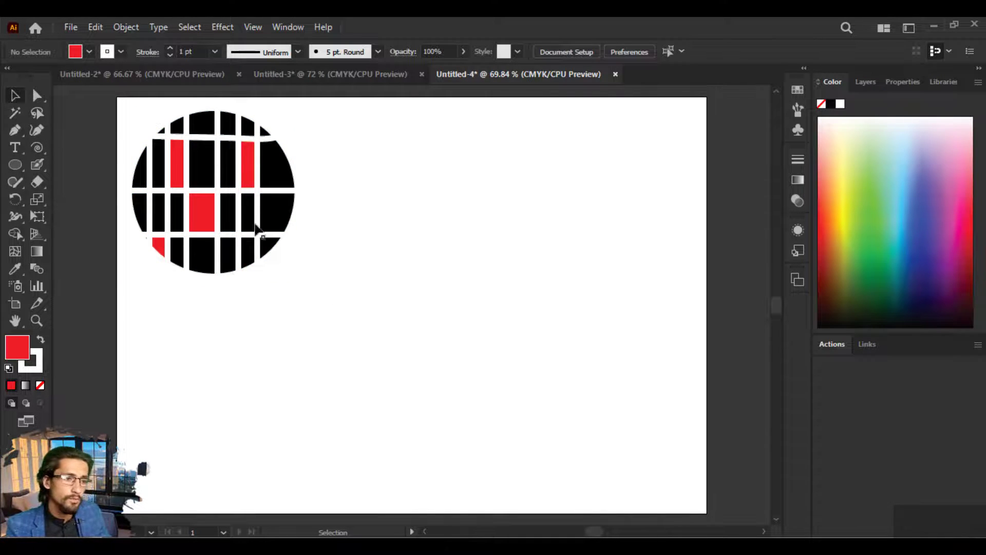
Step: Try moving the grouped circle toward the middle of the artboard, and undo the move
left_click(249, 180)
left_click_drag(249, 180, 411, 229)
key("ctrl+z")
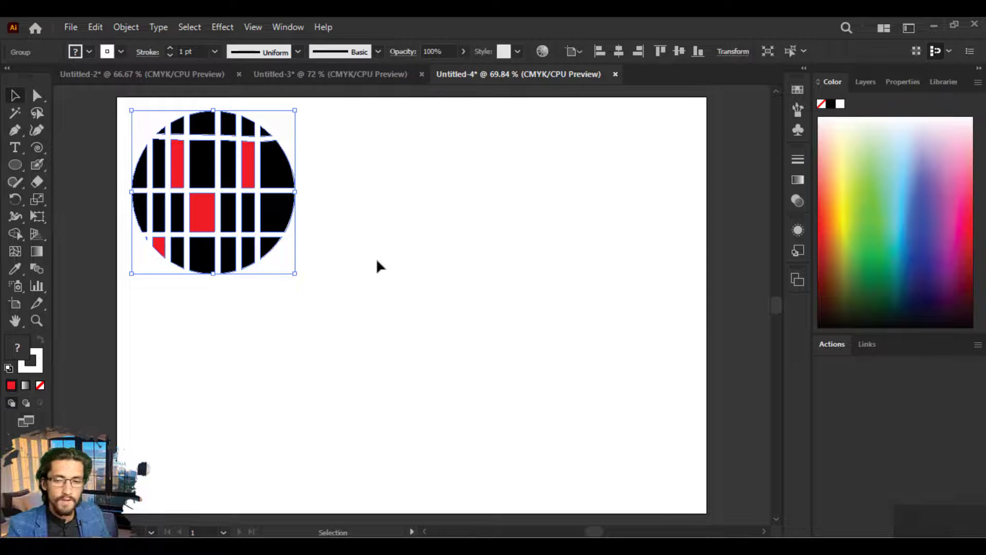
Step: Draw a square with the Rectangle tool and place it just to the right of the circle
right_click(16, 181)
right_click(17, 165)
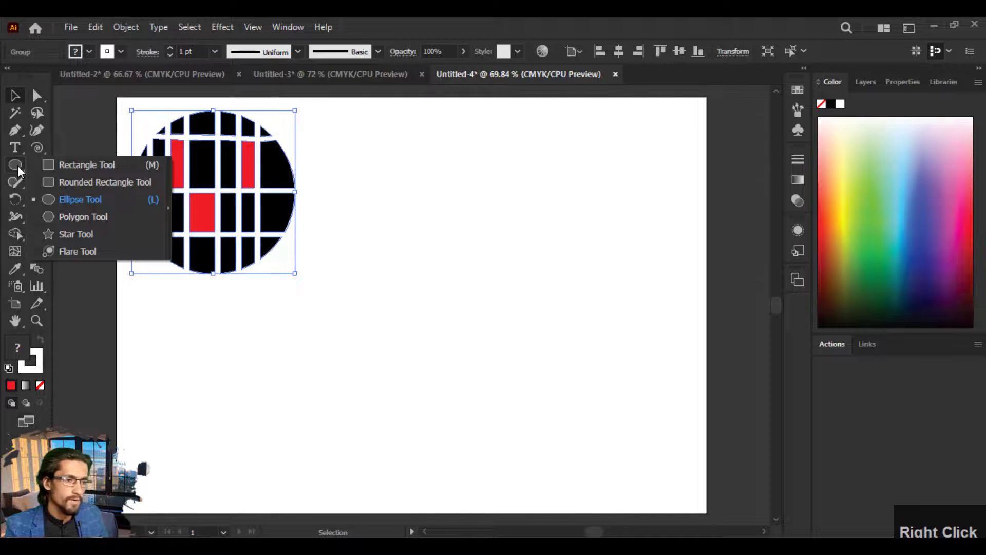
left_click(63, 164)
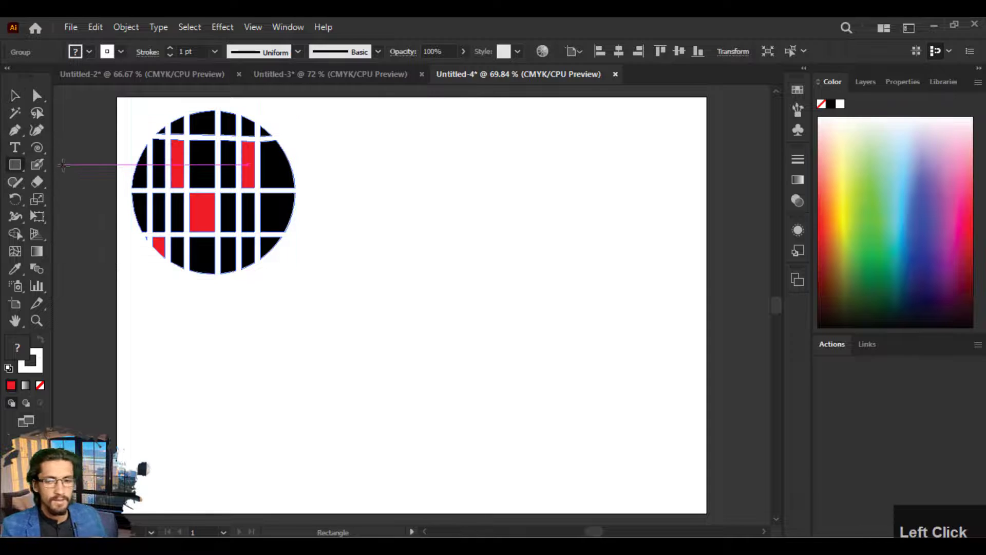
left_click_drag(418, 135, 540, 285)
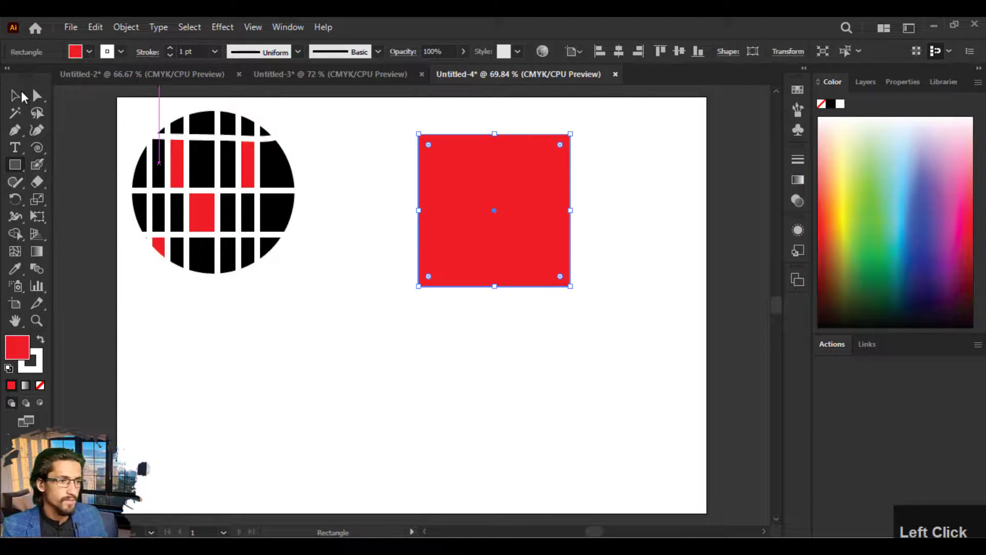
left_click(16, 96)
left_click_drag(465, 231, 376, 228)
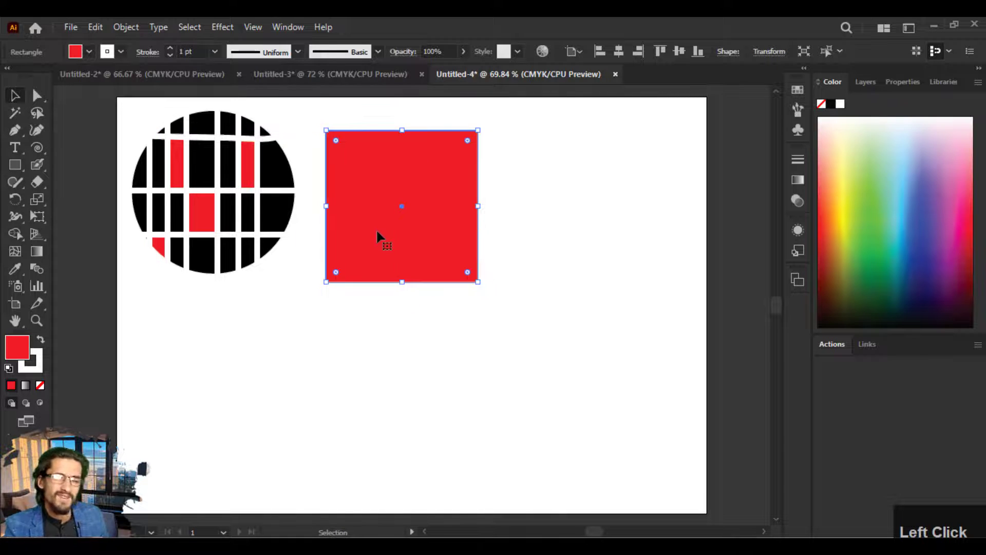
Step: Fill the square with black and set its stroke to none
left_click(88, 51)
left_click(40, 76)
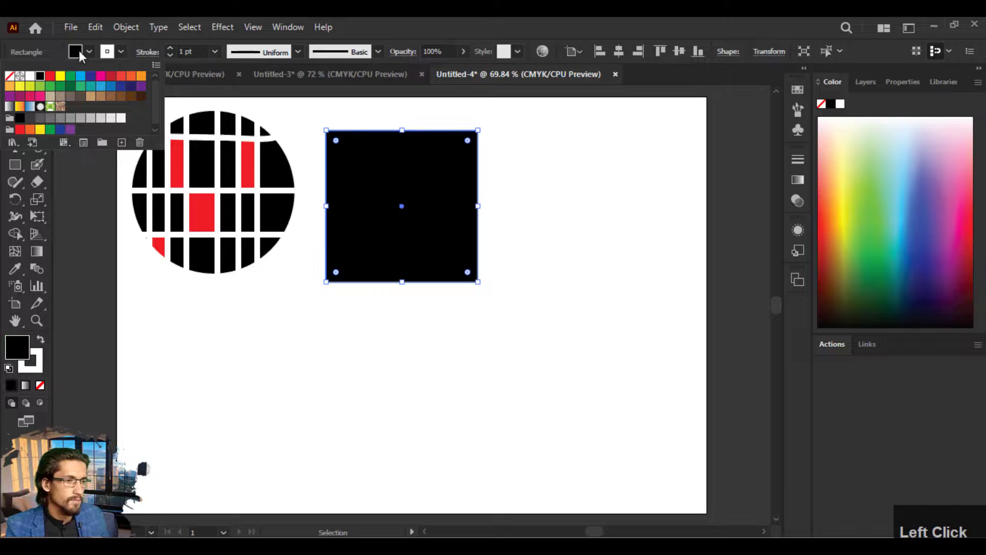
left_click(118, 50)
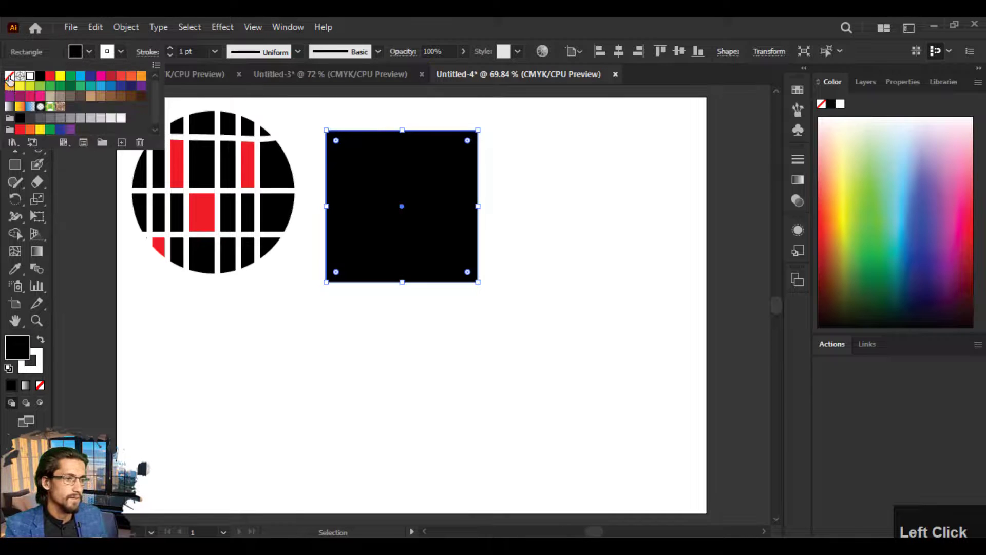
left_click(9, 76)
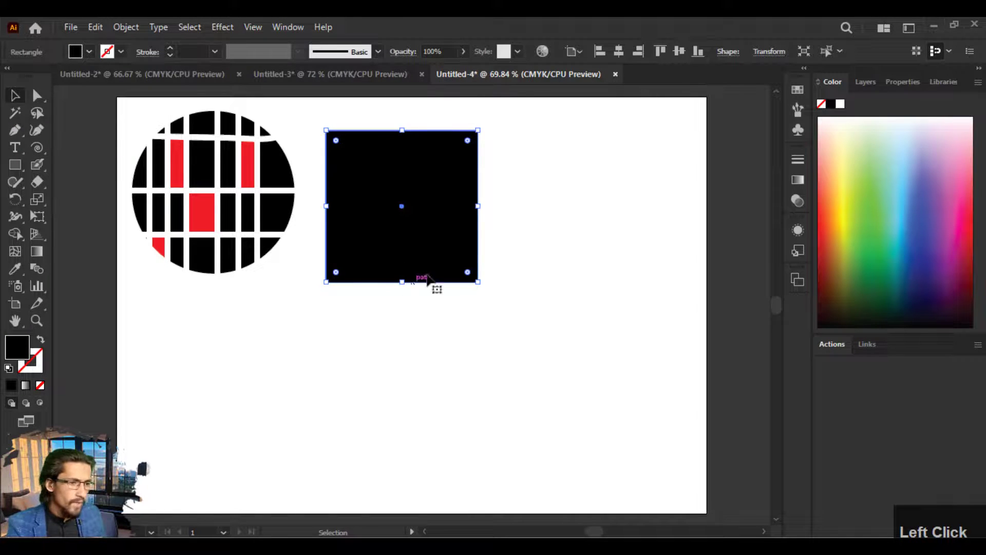
Step: Erase three parallel diagonal gaps through the black square: across its upper-left corner, its lower-right corner and its full diagonal
left_click(38, 182)
mouse_move(322, 185)
left_mouse_down()
mouse_move(371, 137)
mouse_move(418, 114)
left_mouse_up()
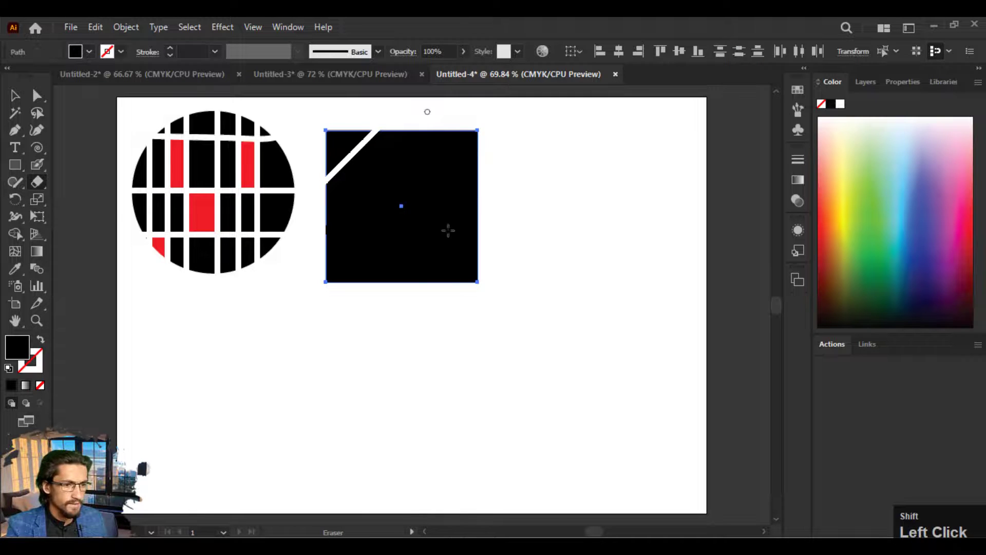
left_click_drag(418, 288, 495, 215)
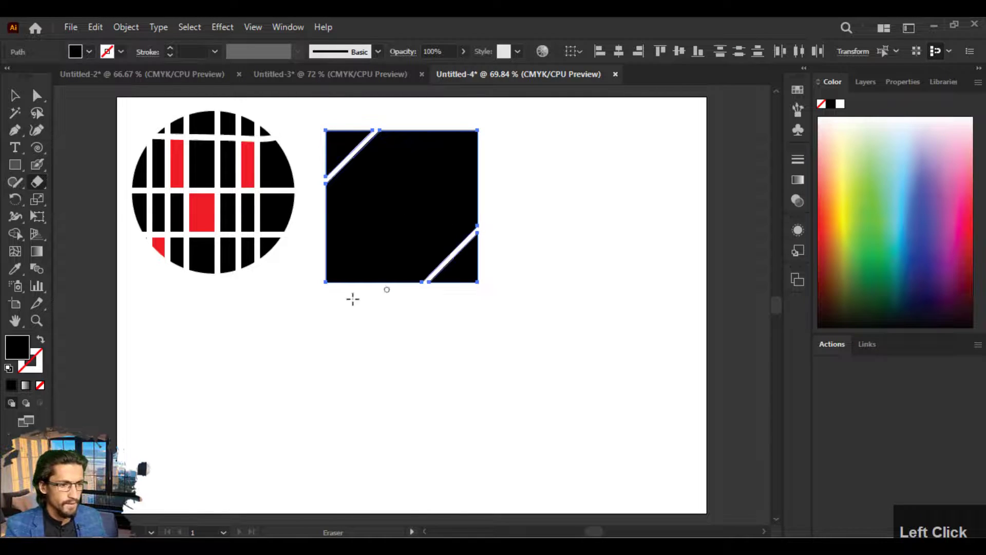
left_click_drag(319, 290, 530, 125)
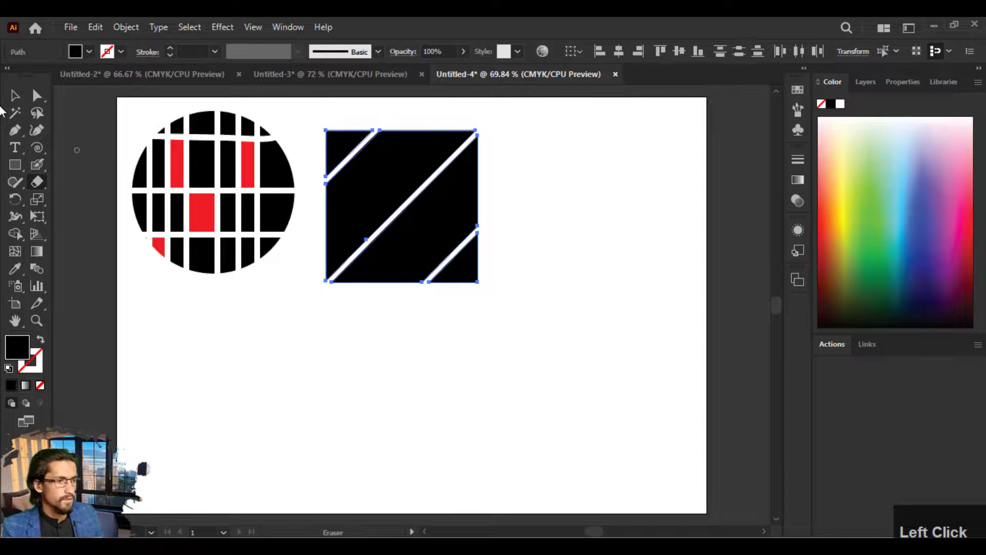
left_click(15, 96)
left_click(339, 383)
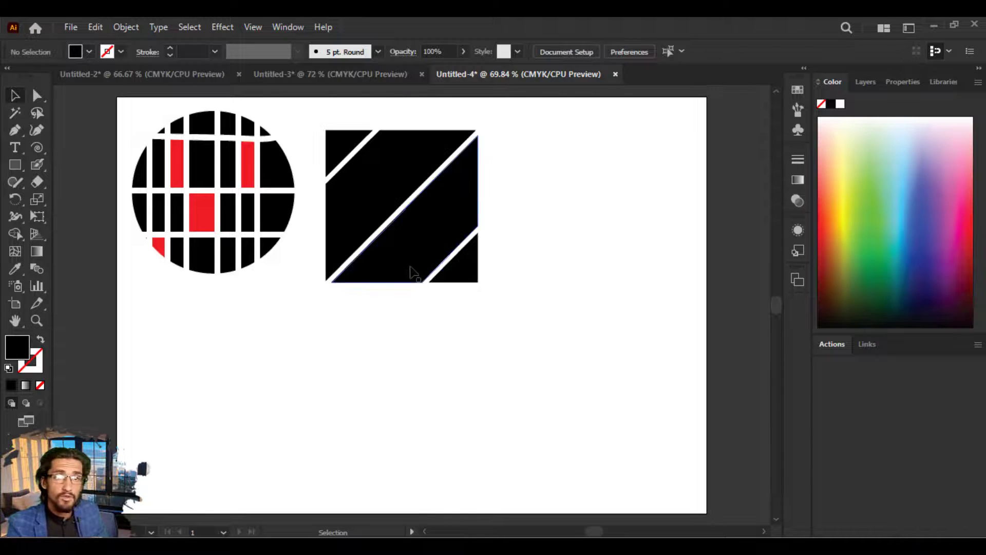
Step: Fill the square's lower-right corner piece and the wide band above its central diagonal gap with yellow
left_click(476, 264)
left_click(381, 193)
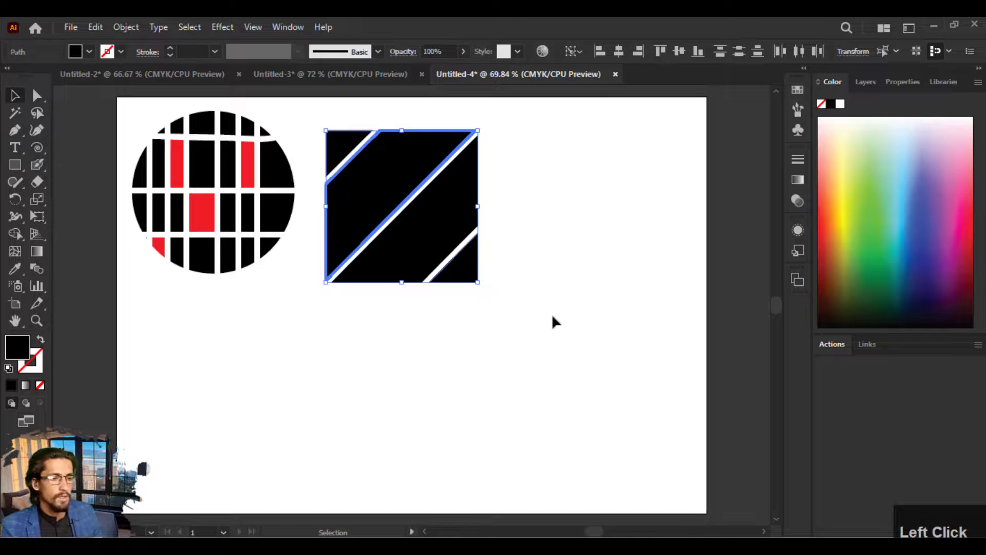
left_click(493, 289)
left_click(471, 277)
left_click(407, 203, "shift")
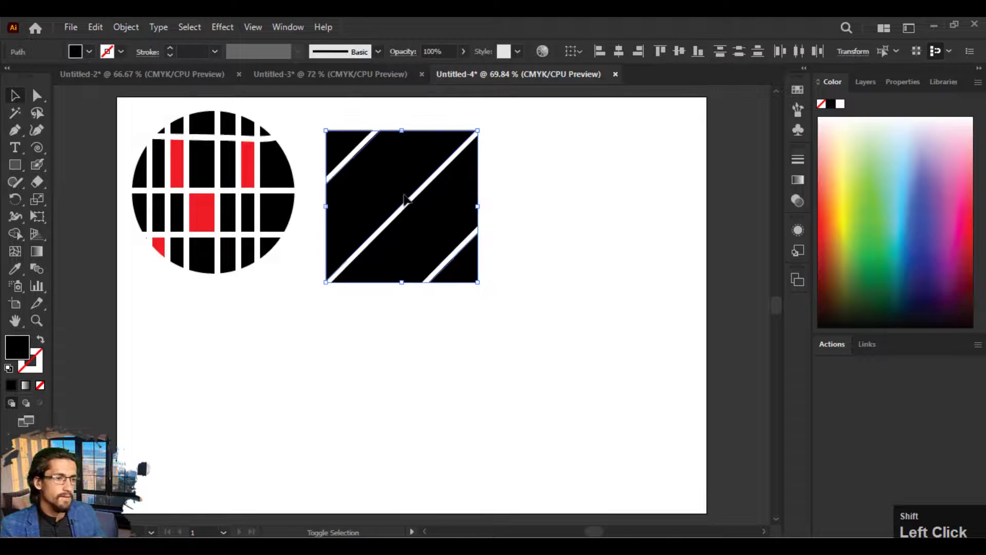
left_click(81, 51)
left_click(60, 78)
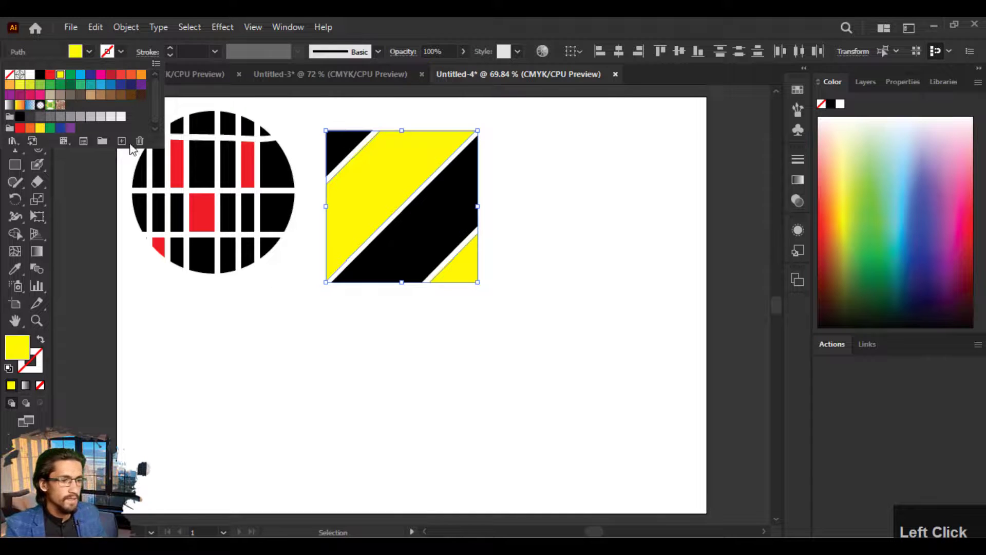
left_click(371, 355)
left_click(370, 365)
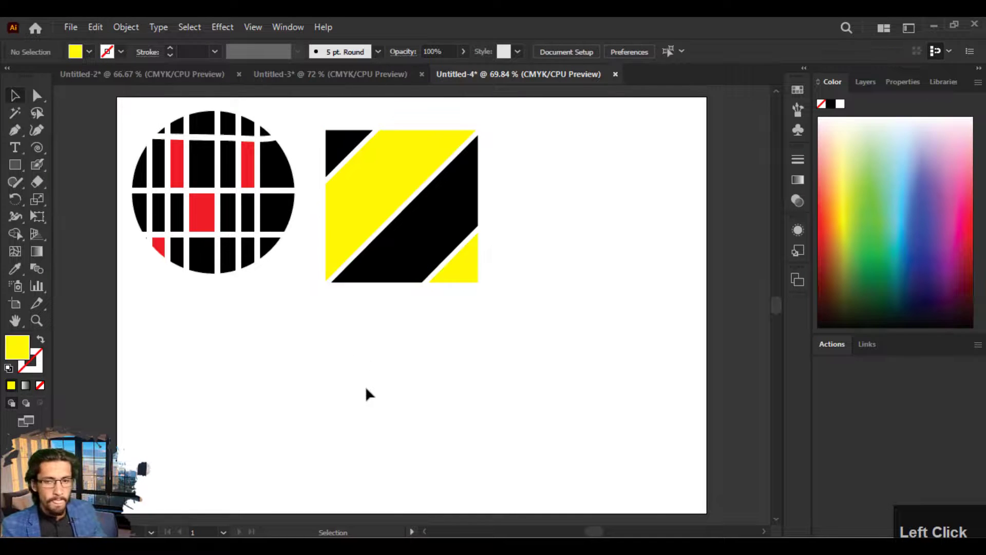
Step: Draw a wide rectangle below the circle and square, and fill it with black
left_click(15, 165)
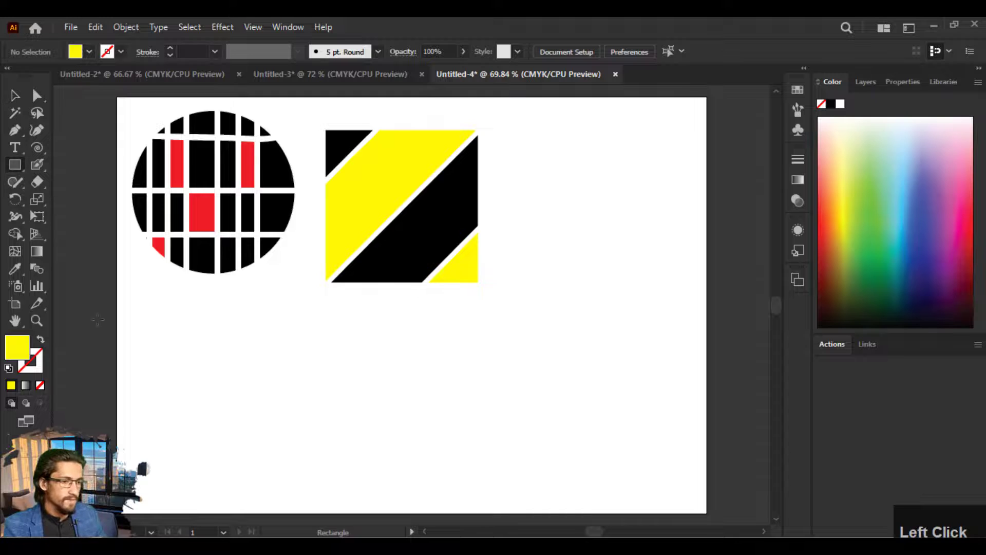
left_click_drag(133, 358, 461, 492)
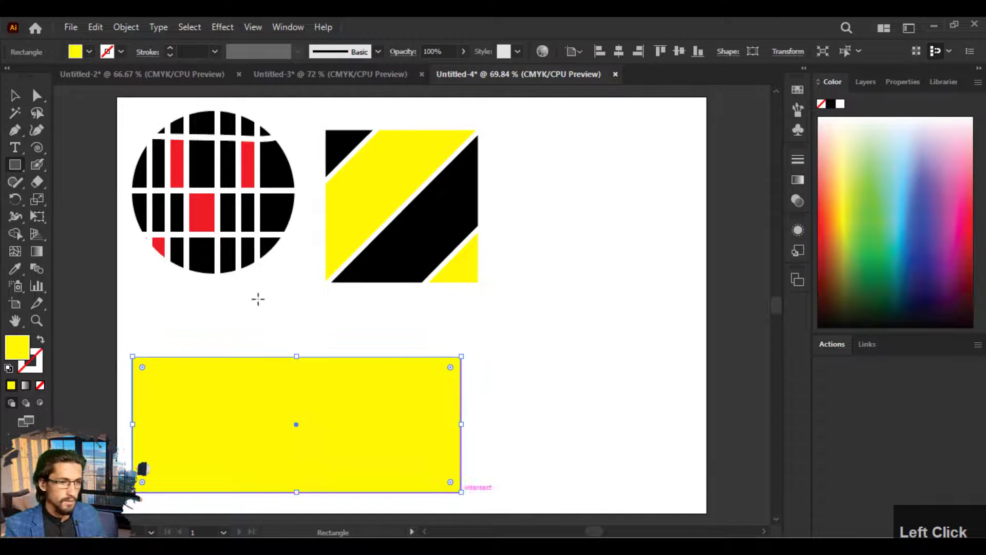
left_click(89, 52)
left_click(40, 76)
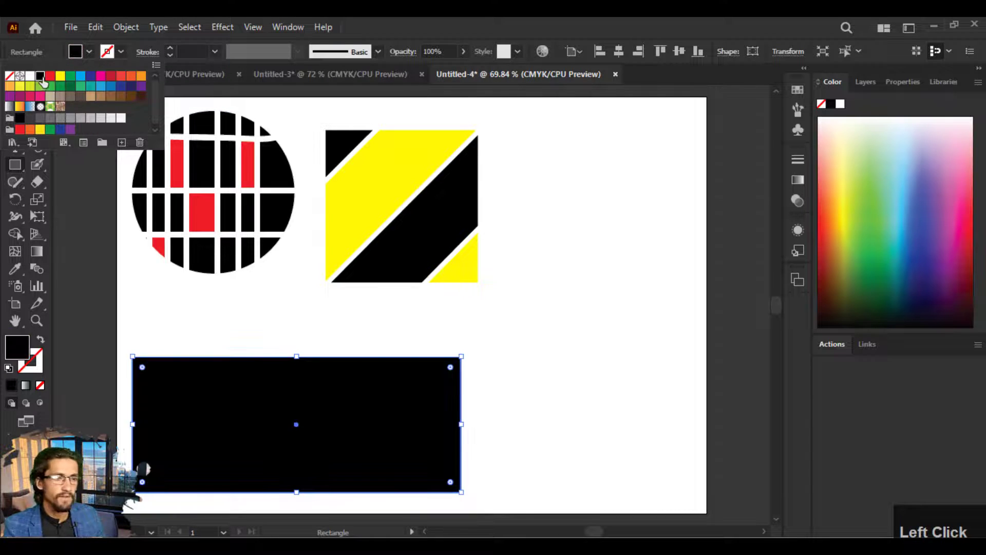
Step: Erase eight parallel diagonal gaps rising from lower left to upper right across the whole black rectangle
left_click_drag(188, 264, 213, 190)
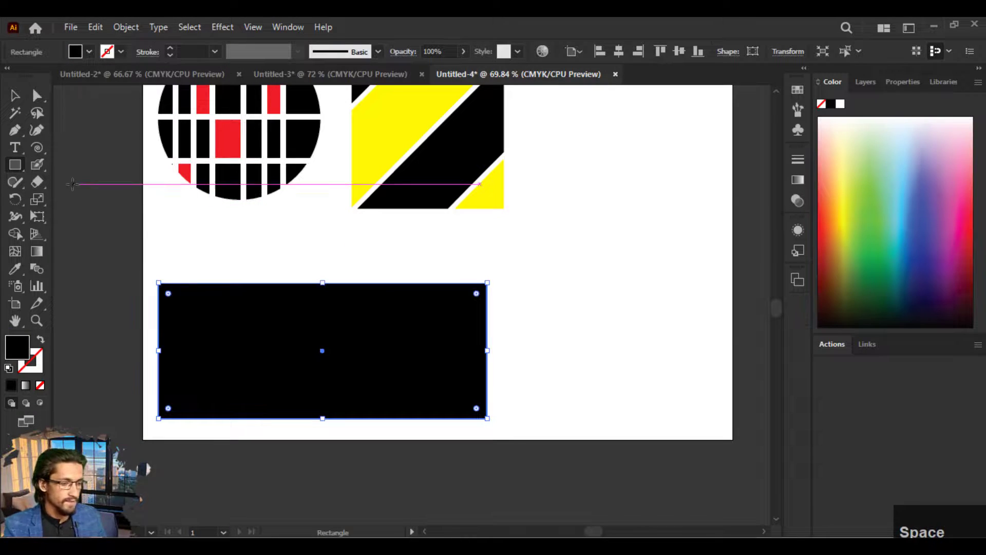
key("e")
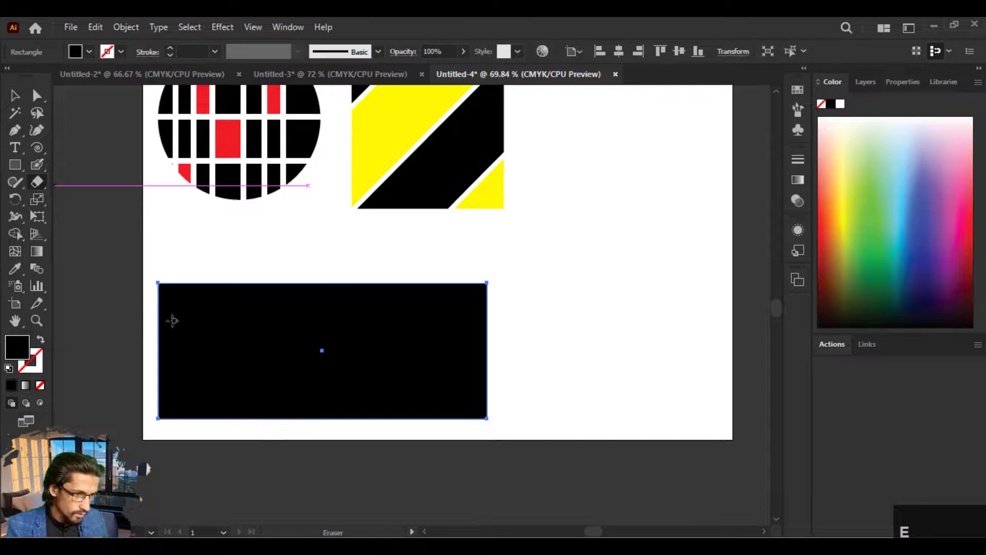
left_click_drag(158, 314, 207, 276)
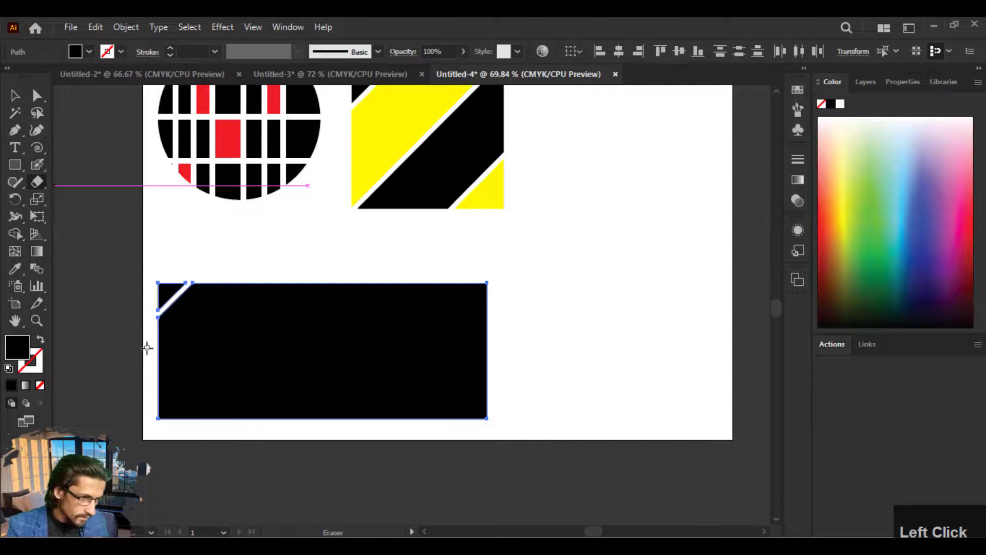
left_click_drag(172, 339, 221, 291)
key("ctrl+z")
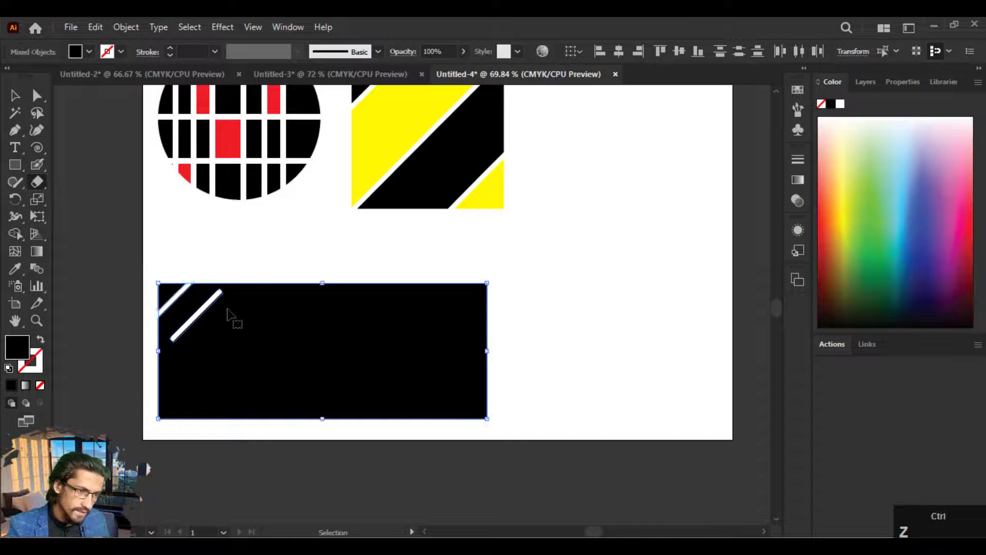
left_click_drag(153, 357, 257, 273)
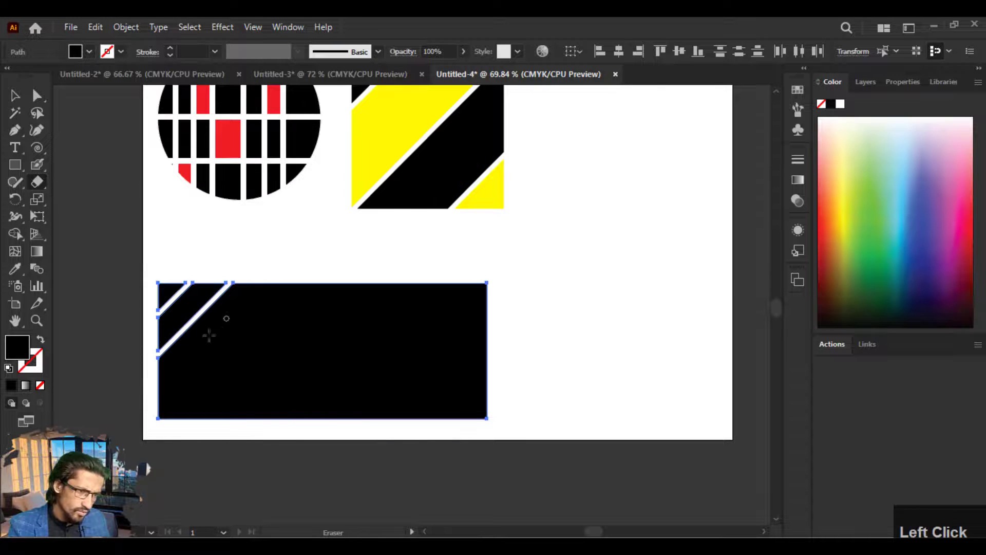
left_click_drag(149, 395, 276, 281)
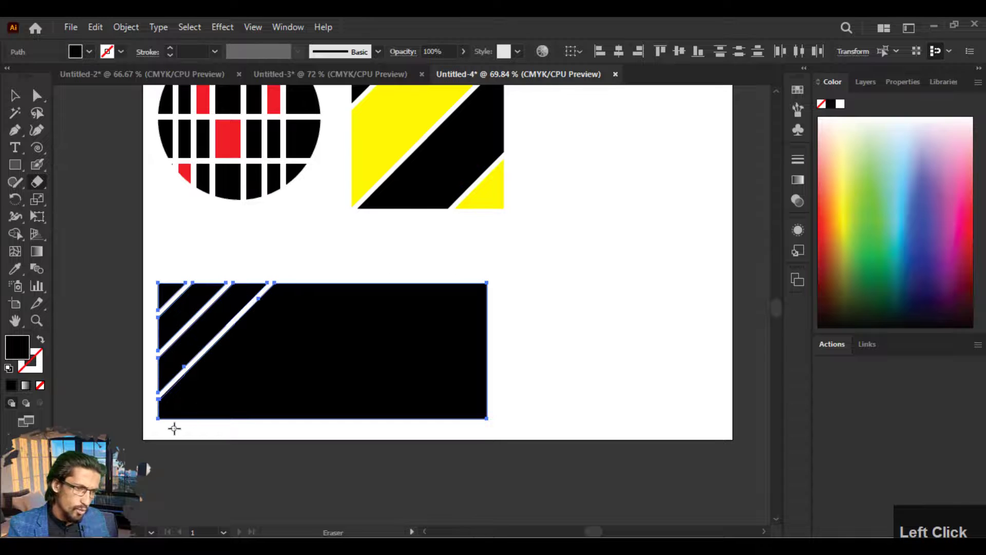
left_click_drag(175, 429, 357, 267)
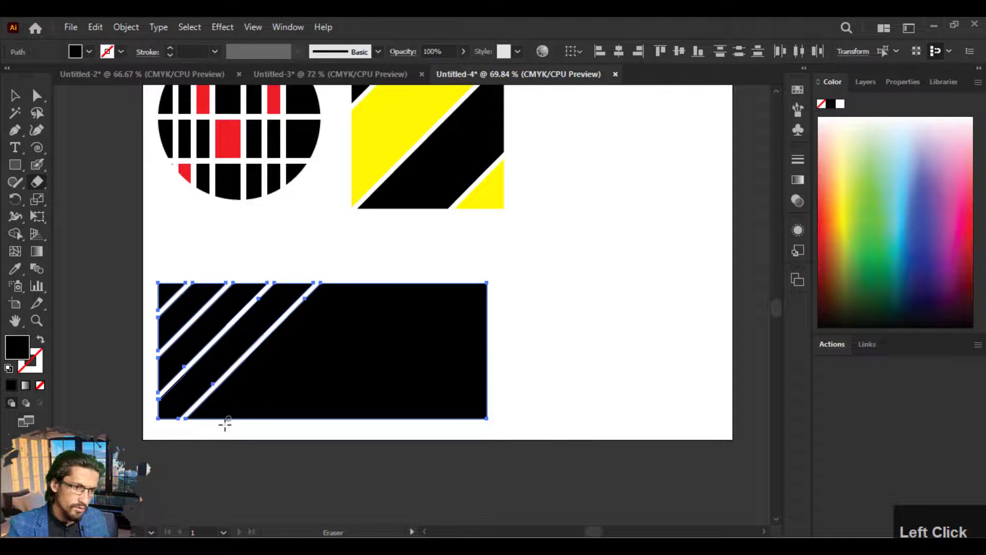
left_click_drag(225, 424, 410, 264)
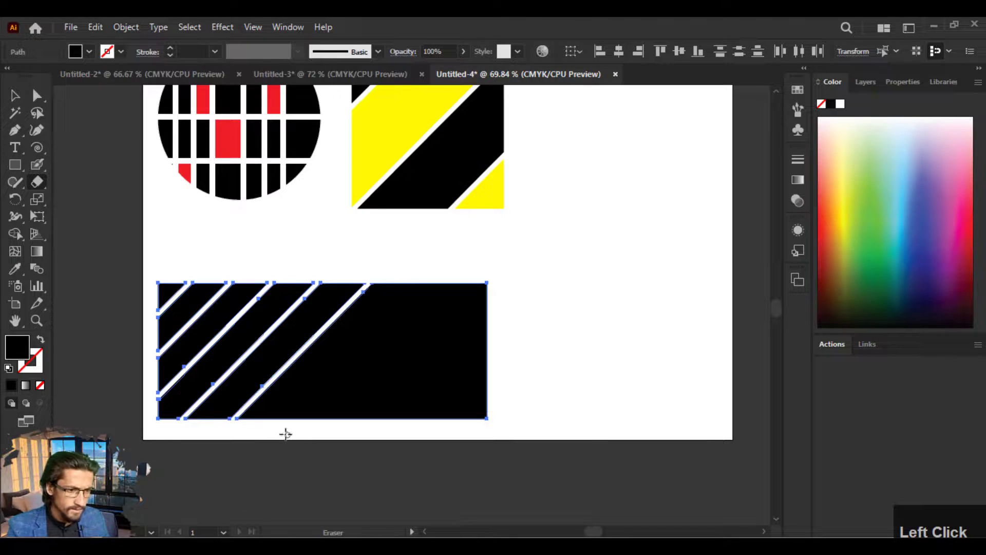
left_click_drag(279, 427, 280, 277)
key("ctrl+z")
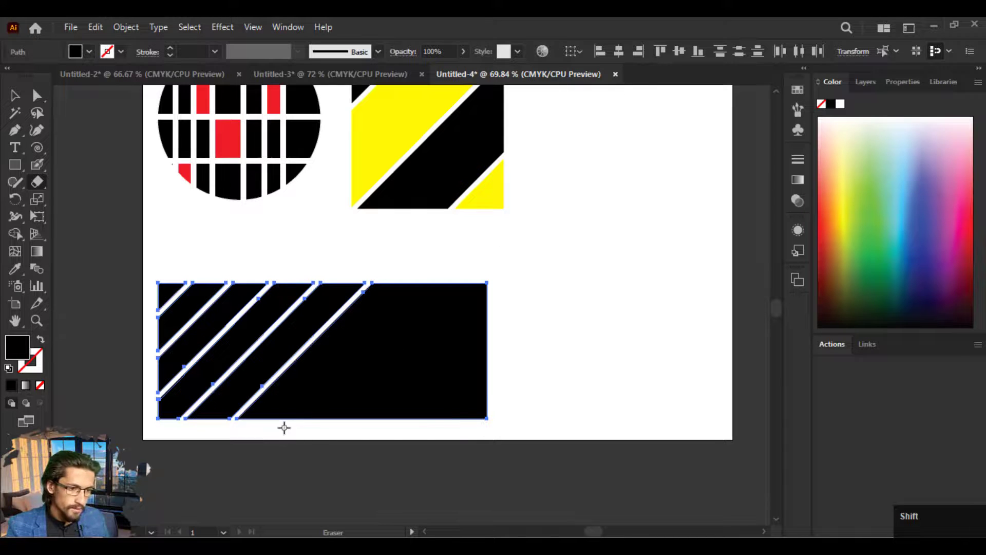
left_click_drag(284, 427, 487, 256)
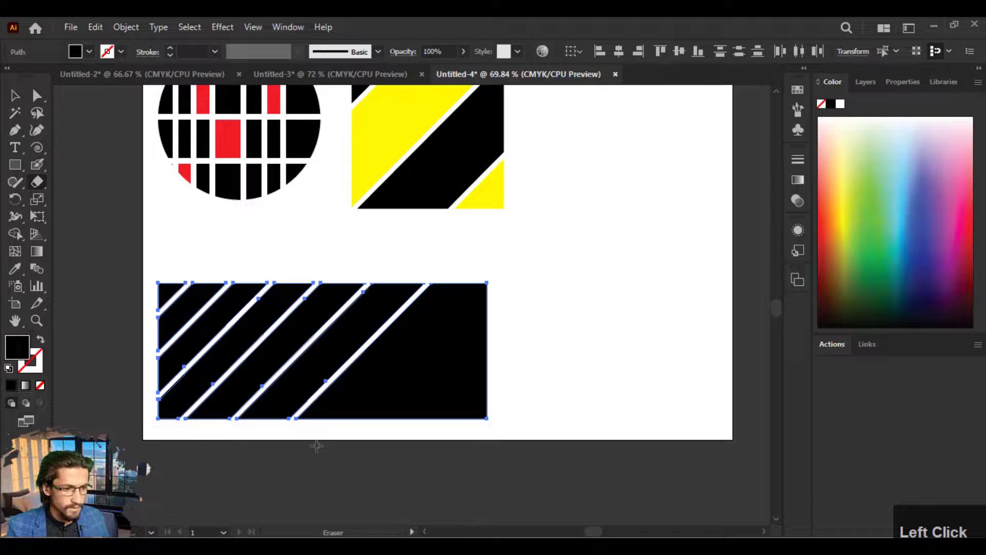
left_click_drag(359, 403, 547, 241)
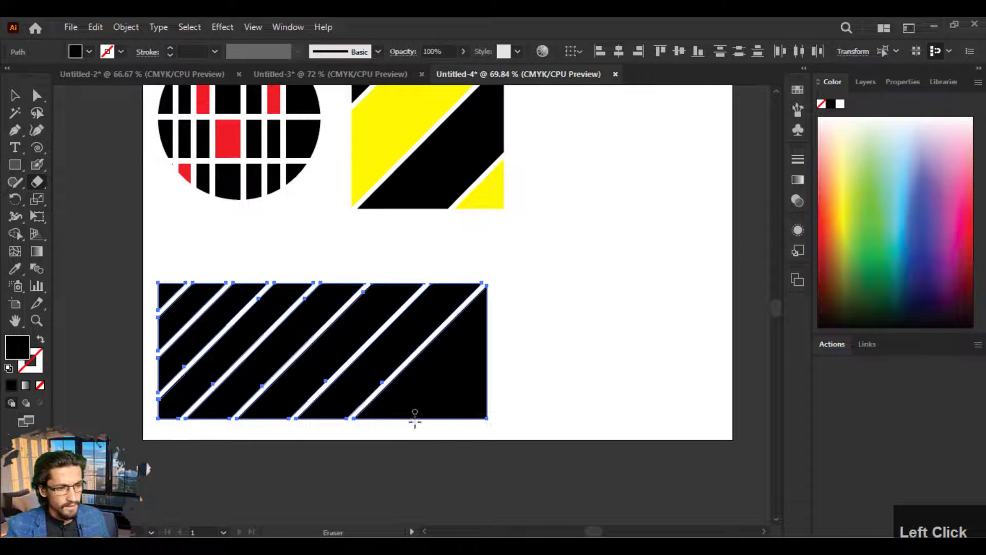
left_click_drag(414, 424, 513, 325)
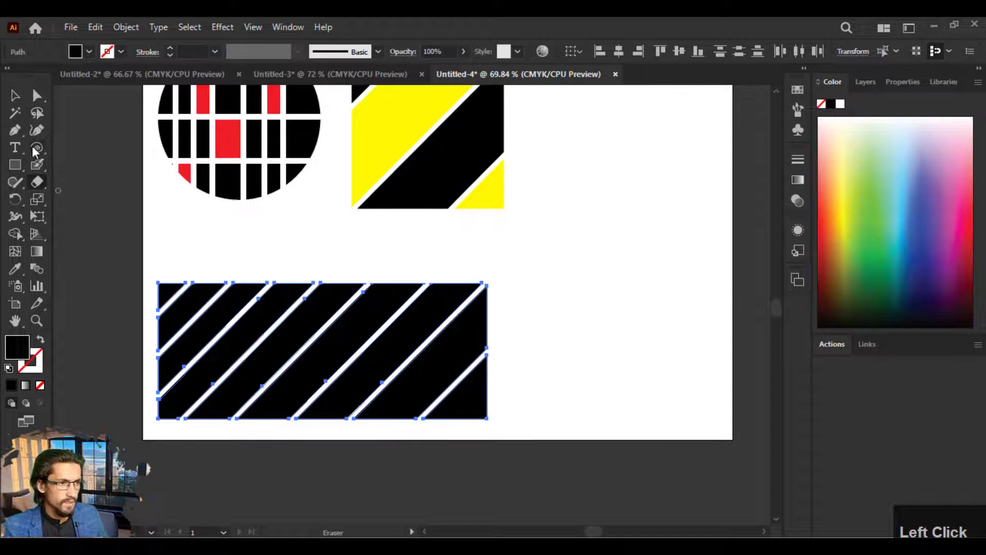
left_click(14, 95)
left_click(363, 253)
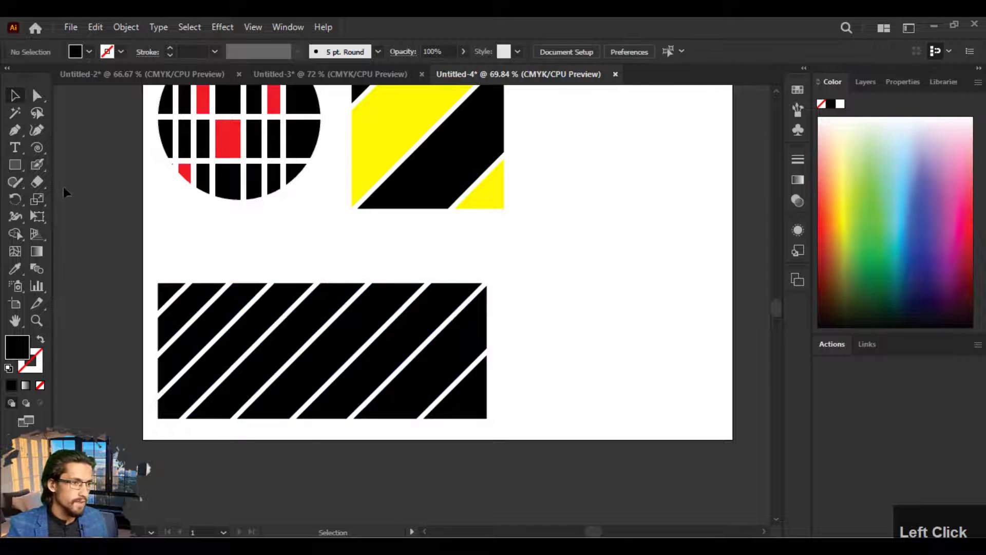
Step: Erase seven diagonal gaps falling from upper left to lower right across all the rectangle's strips, forming a crosshatch of separate pieces
left_click_drag(148, 257, 489, 441)
key("shift+e")
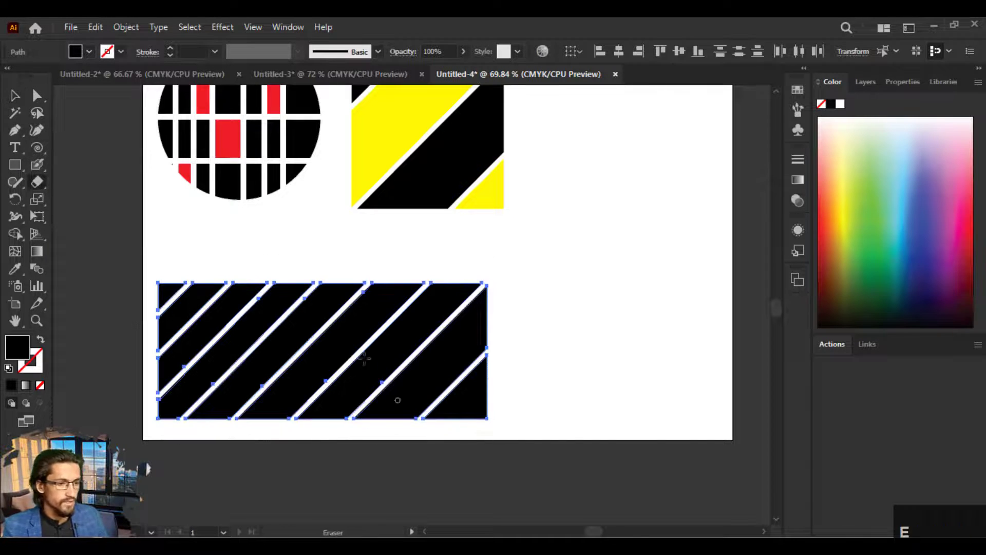
left_click_drag(402, 271, 612, 423)
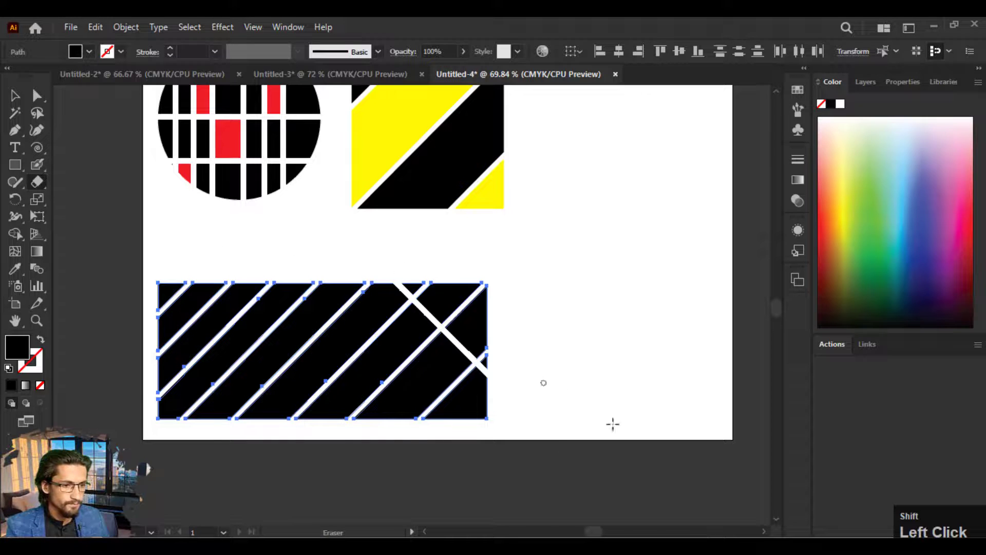
left_click_drag(318, 271, 577, 530)
left_click_drag(264, 269, 538, 485)
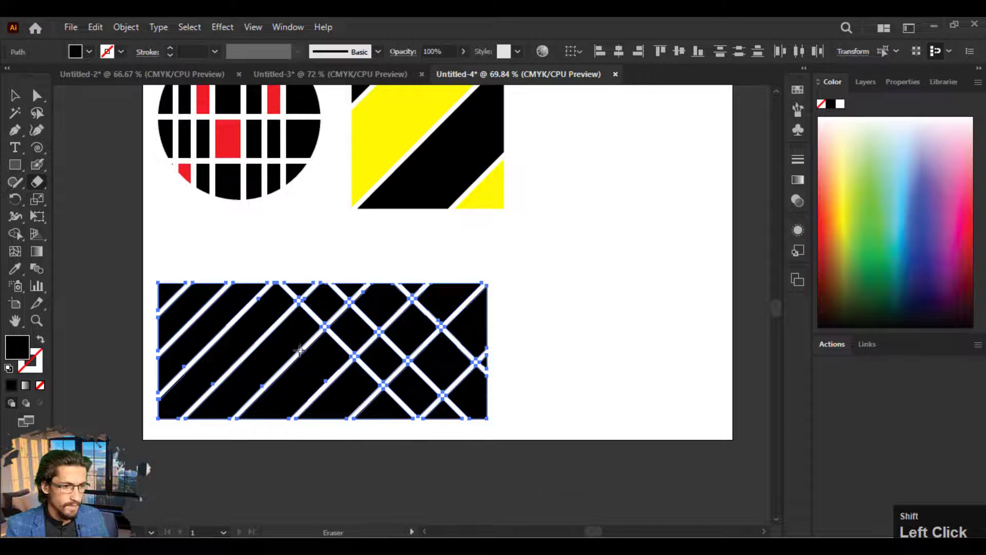
mouse_move(227, 280)
left_mouse_down()
mouse_move(404, 431)
mouse_move(434, 479)
left_mouse_up()
left_click_drag(188, 280, 358, 459)
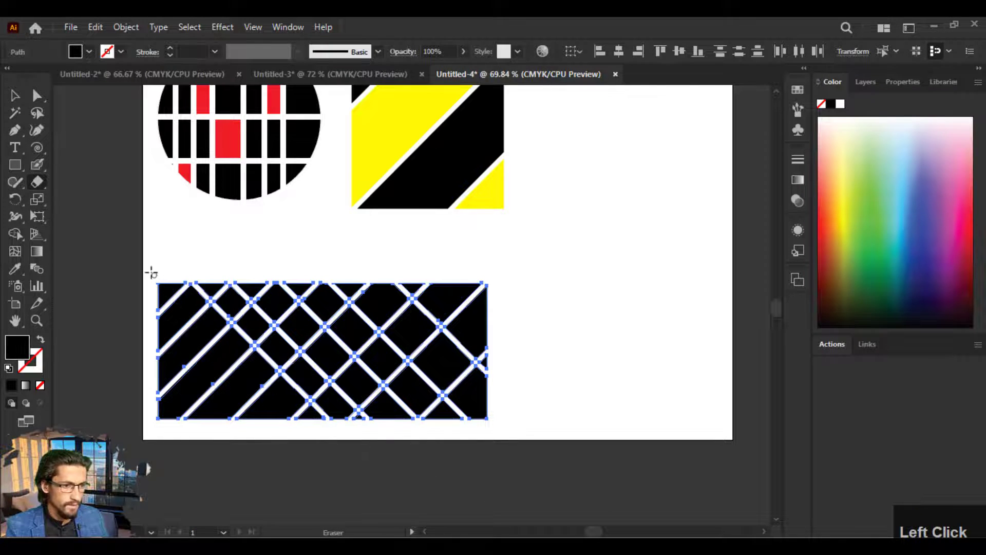
left_click_drag(149, 269, 334, 459)
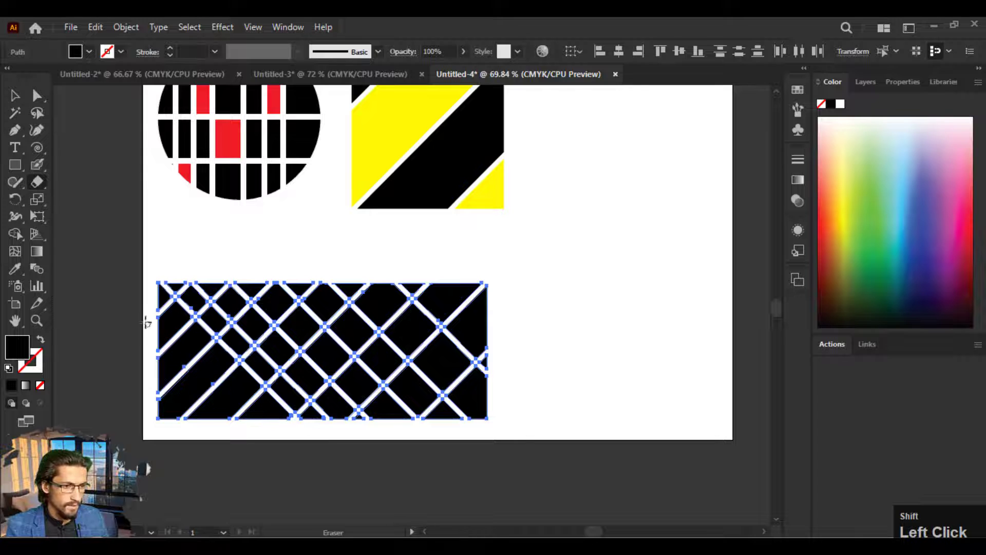
left_click_drag(148, 321, 280, 462)
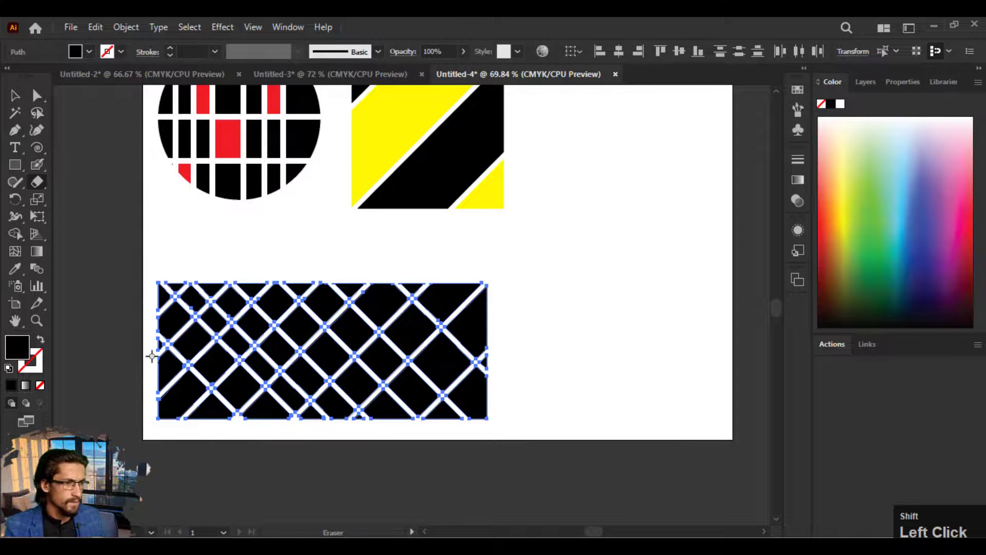
left_click(15, 95)
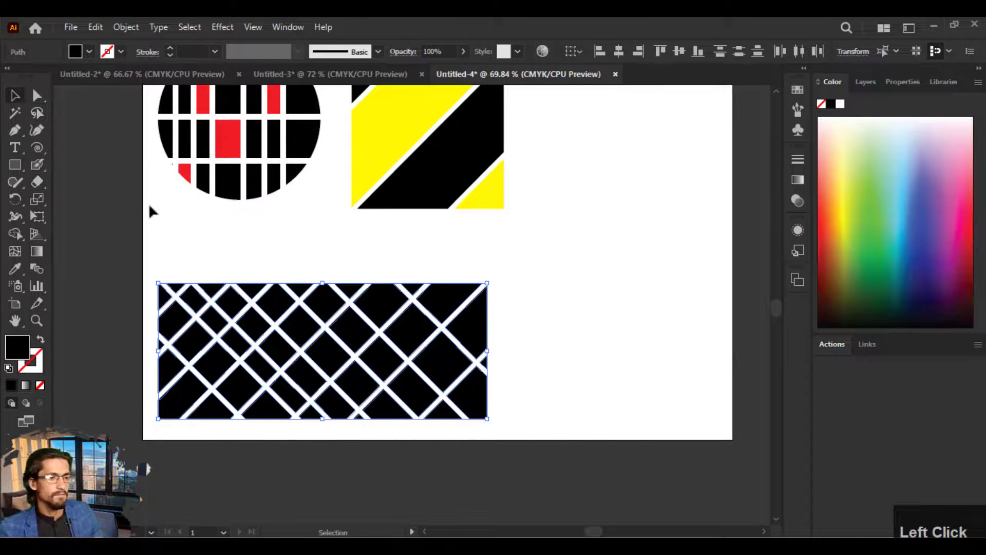
left_click(186, 211)
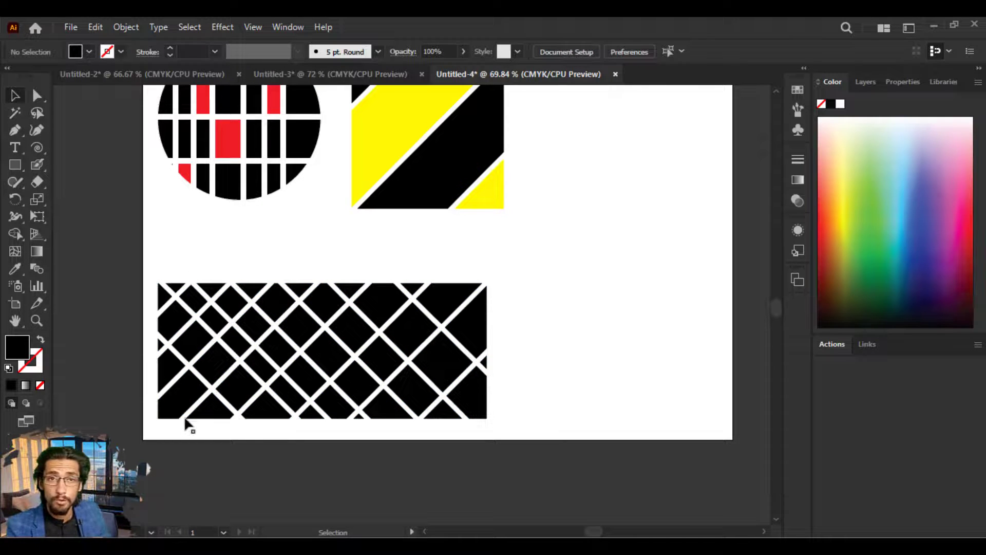
Step: Fill six crosshatch pieces with red: the lower-left one, two small diamonds left of centre, two at the upper right and one on the bottom edge
left_click(177, 403)
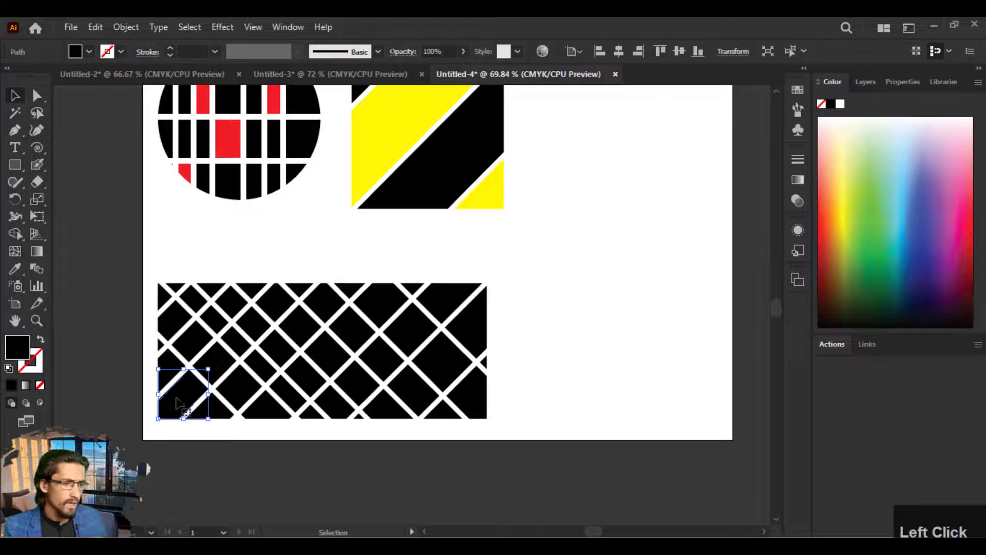
left_click(245, 351, "shift")
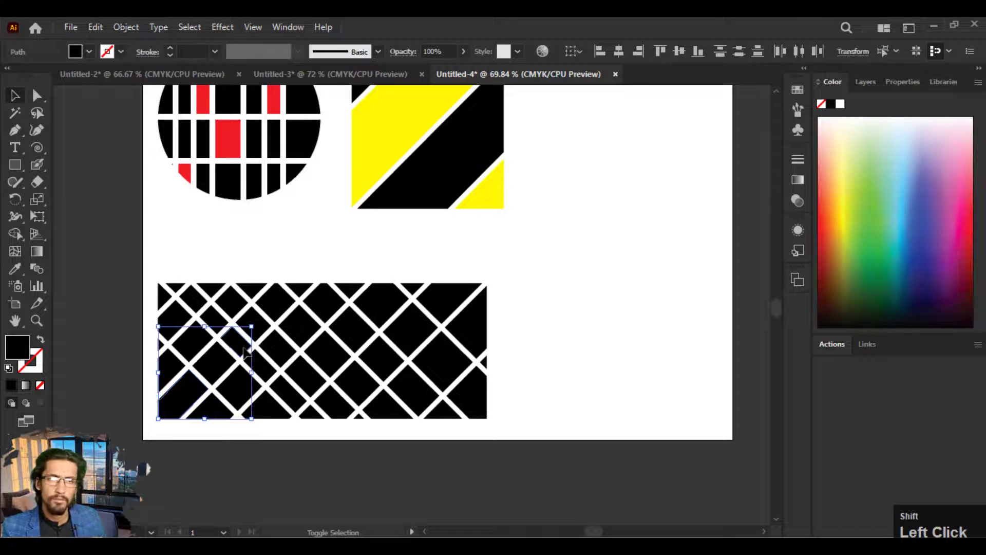
left_click(282, 347, "shift")
left_click(344, 347, "shift")
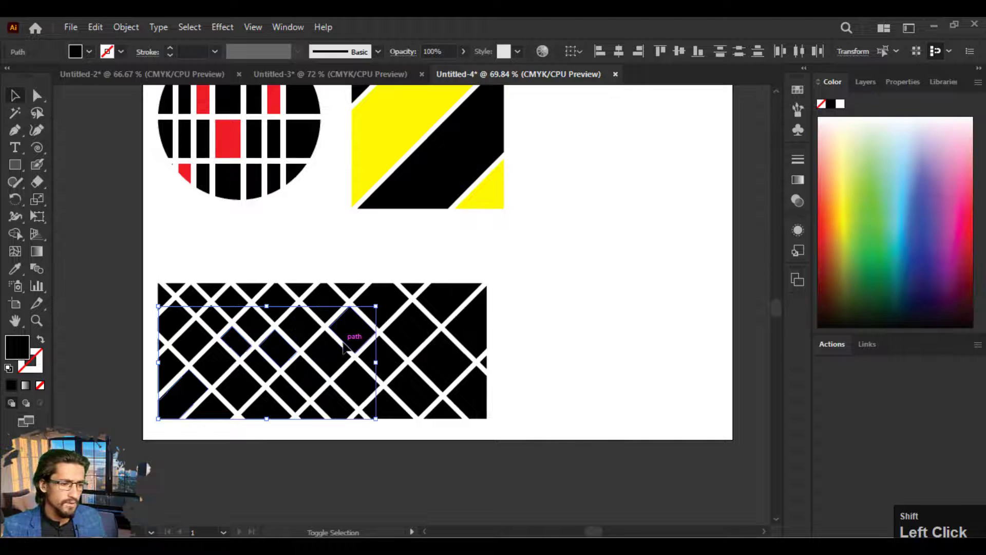
left_click(446, 303, "shift")
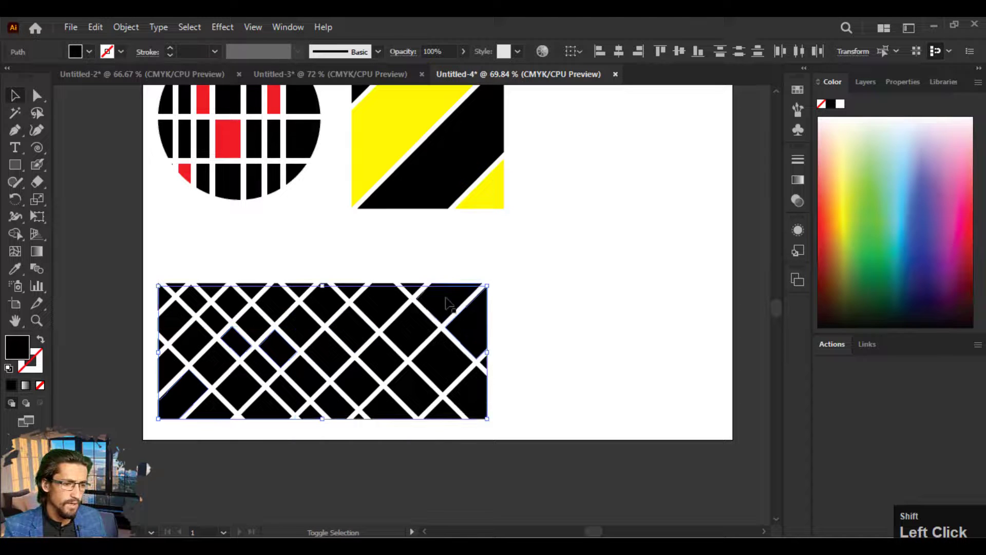
left_click(446, 299, "shift")
left_click(385, 405, "shift")
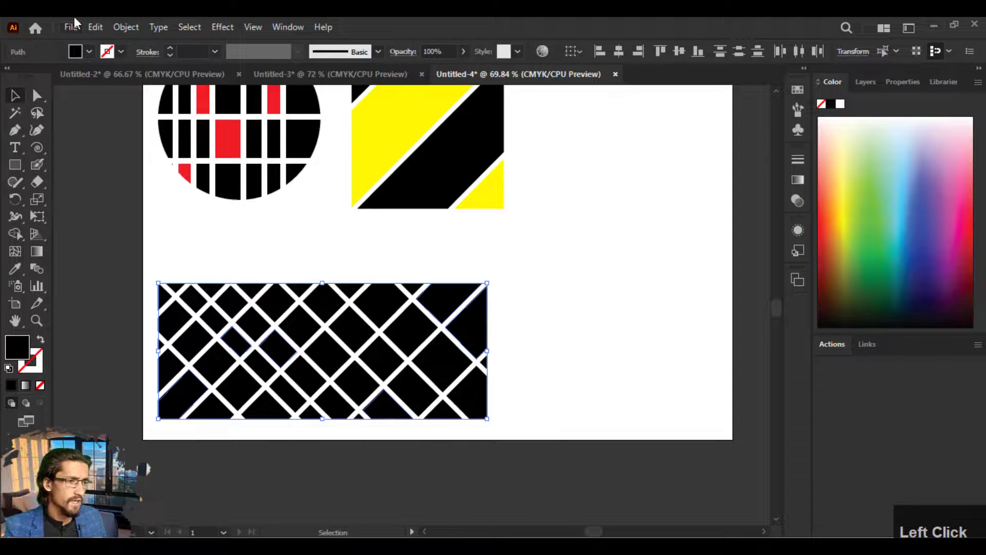
left_click(90, 50)
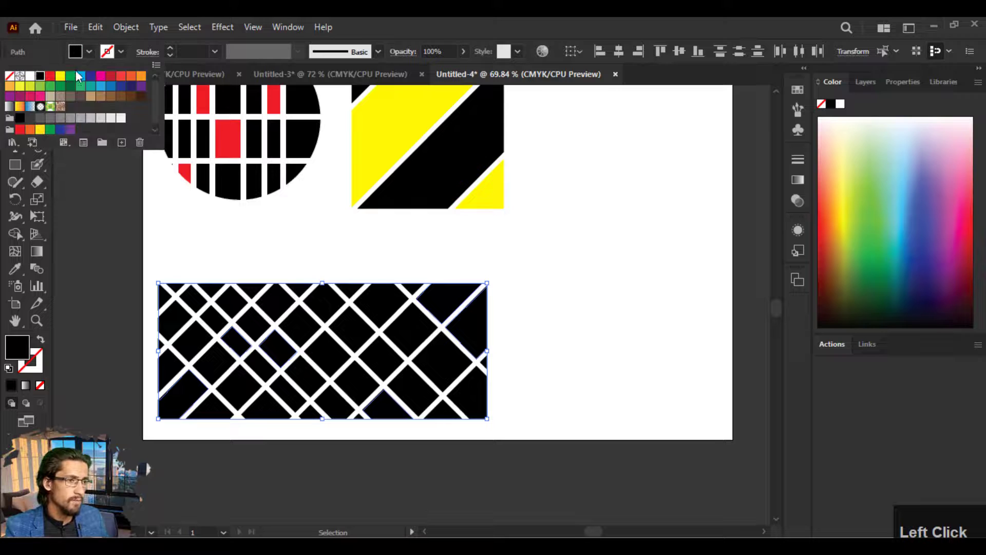
left_click(50, 77)
key("Escape")
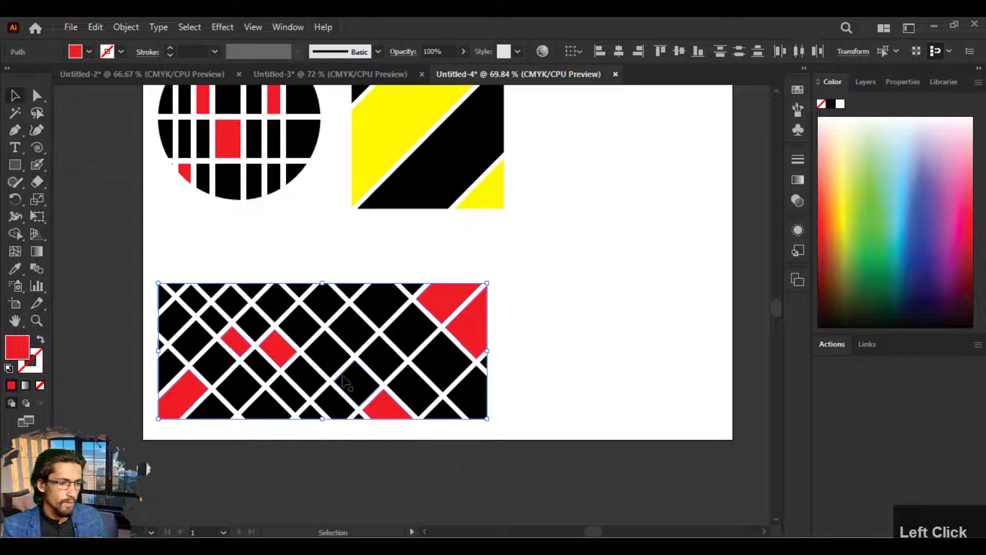
Step: Fill five black crosshatch pieces with yellow: two near the upper-left corner, a large upper diamond, a lower-middle diamond and a bottom-edge triangle
left_click(343, 380)
left_click(343, 380)
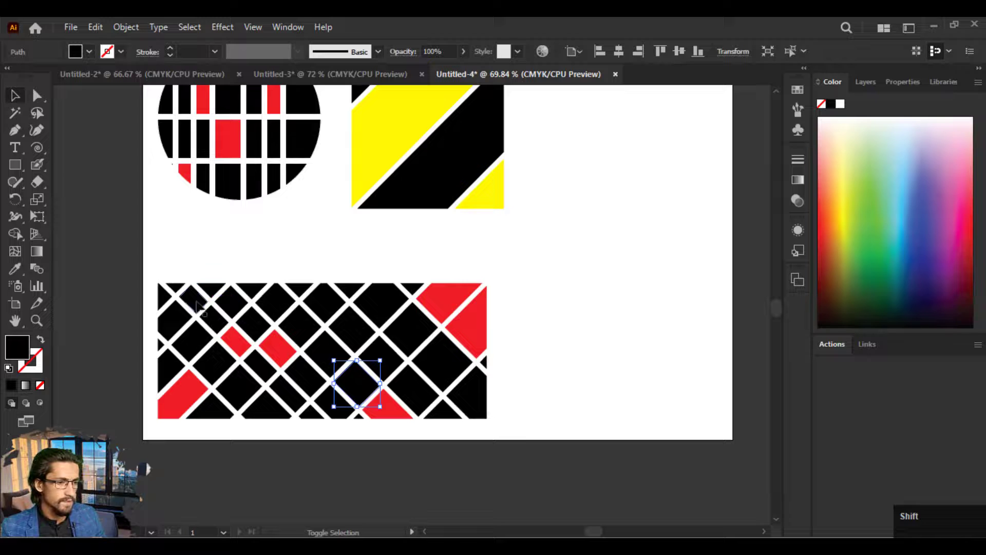
left_click(191, 303, "shift")
left_click(173, 289, "shift")
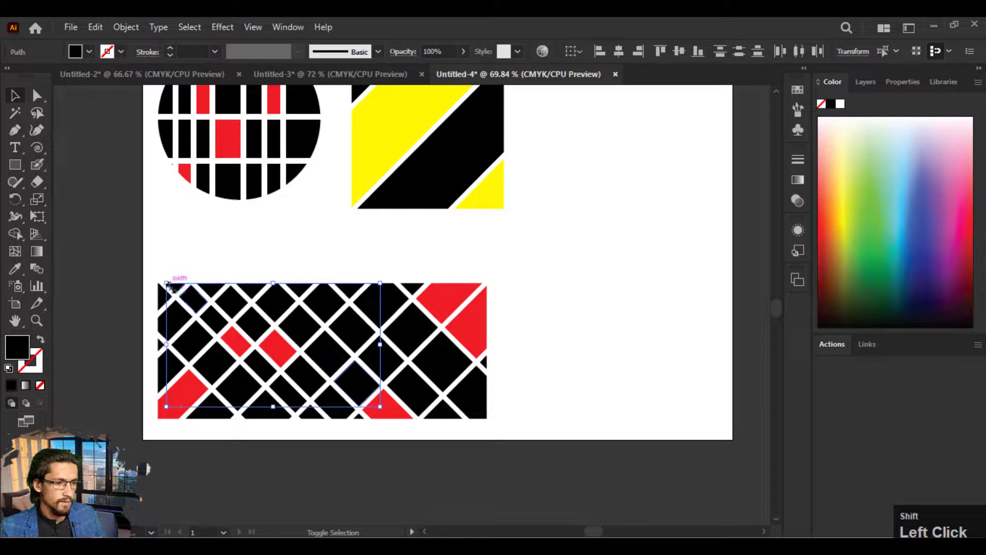
left_click(443, 414, "shift")
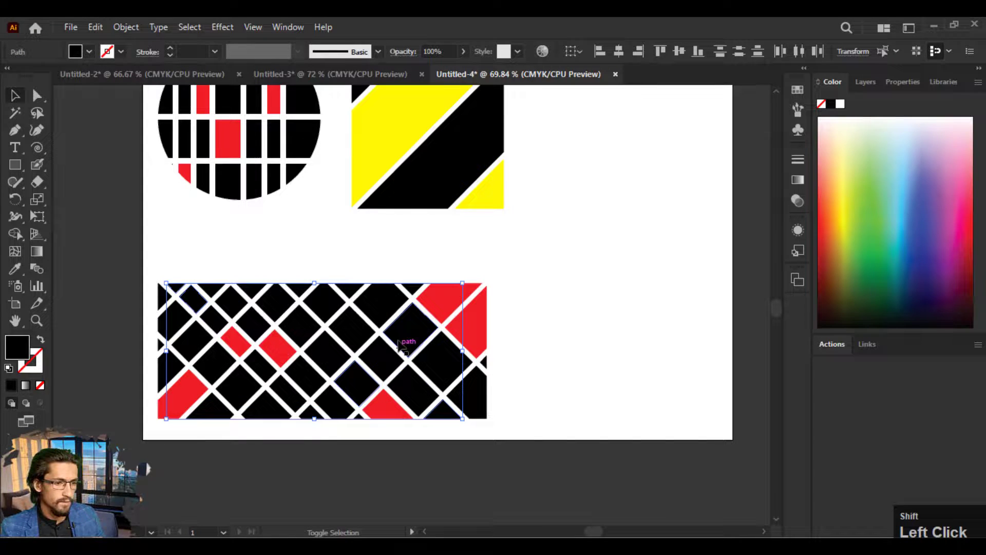
left_click(387, 303, "shift")
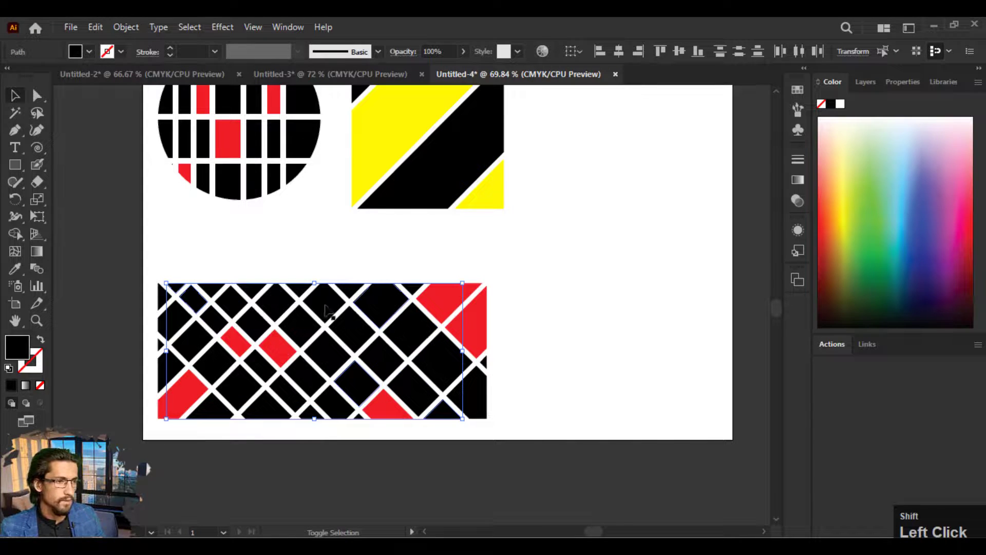
left_click(89, 52)
left_click(61, 77)
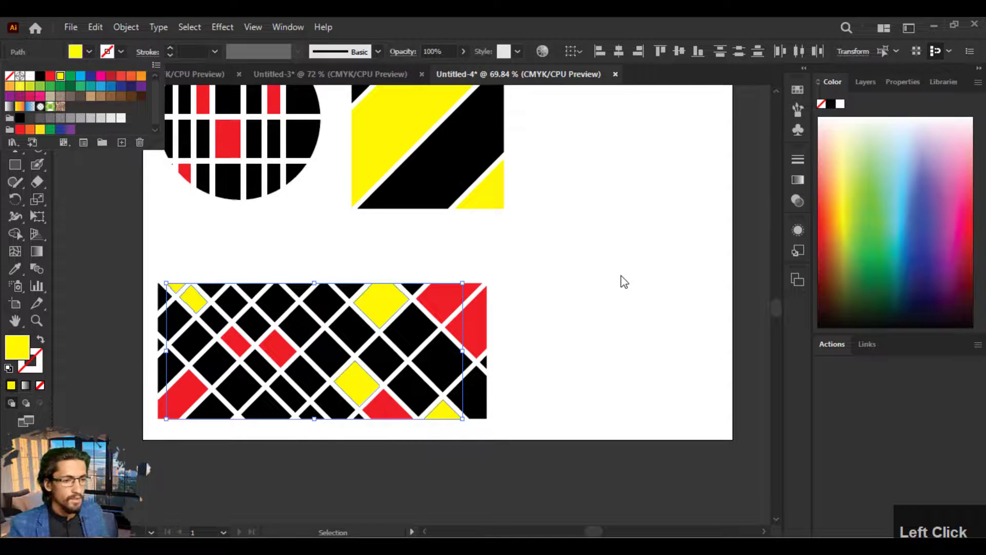
left_click(621, 280)
left_click(619, 273)
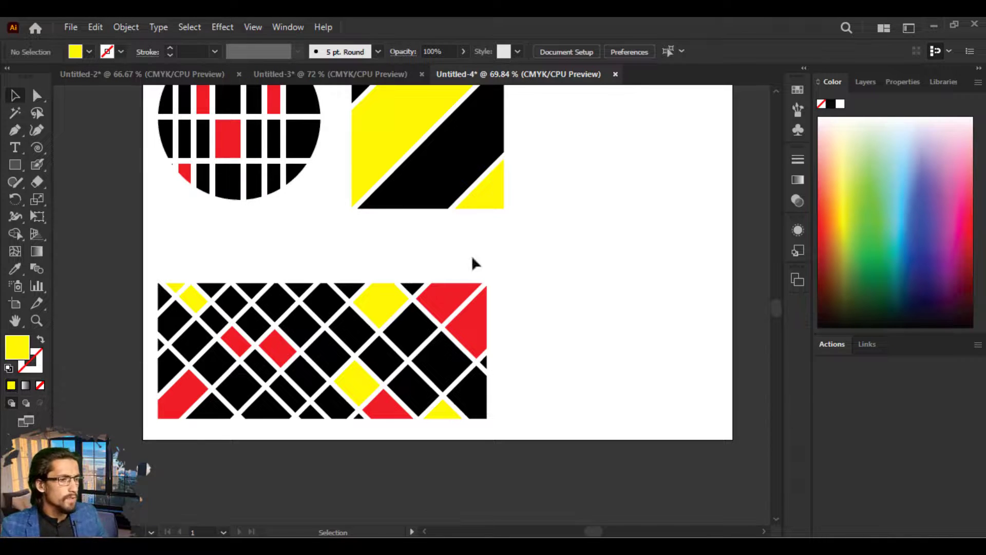
Step: Draw a circle beside the crosshatched rectangle, move it fully onto the artboard and fill it with black
right_click(14, 168)
left_click(85, 196)
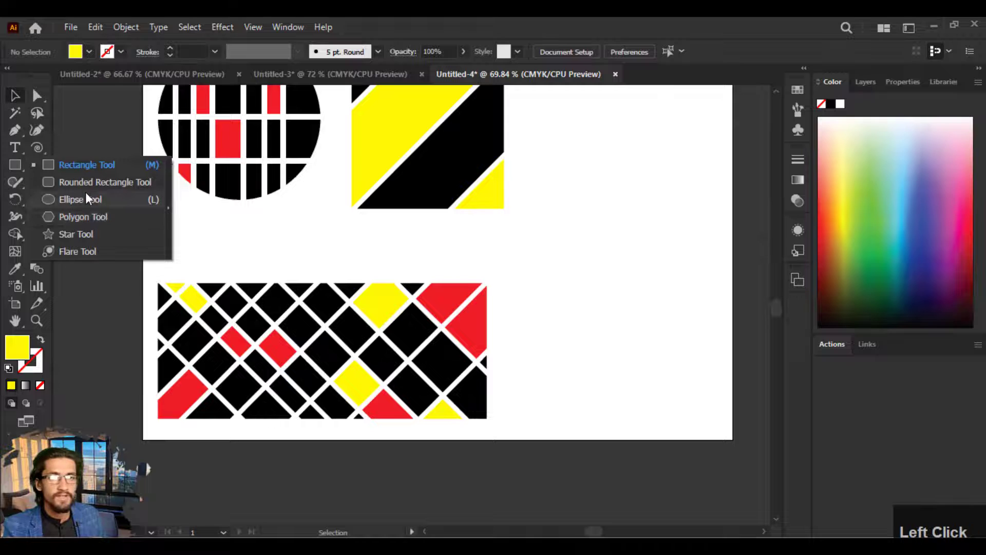
mouse_move(571, 301)
left_mouse_down()
mouse_move(755, 456)
mouse_move(748, 476)
left_mouse_up()
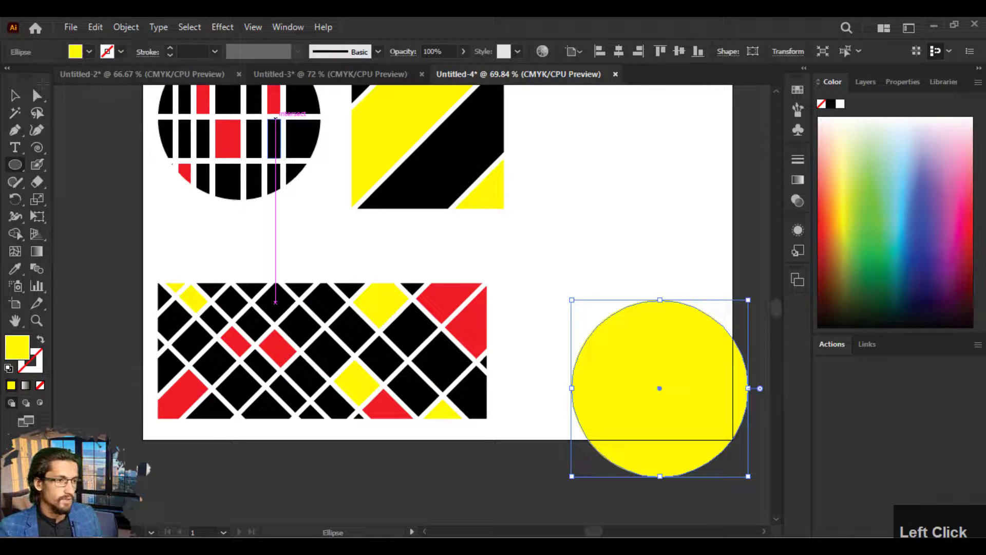
key("v")
left_click_drag(682, 421, 644, 343)
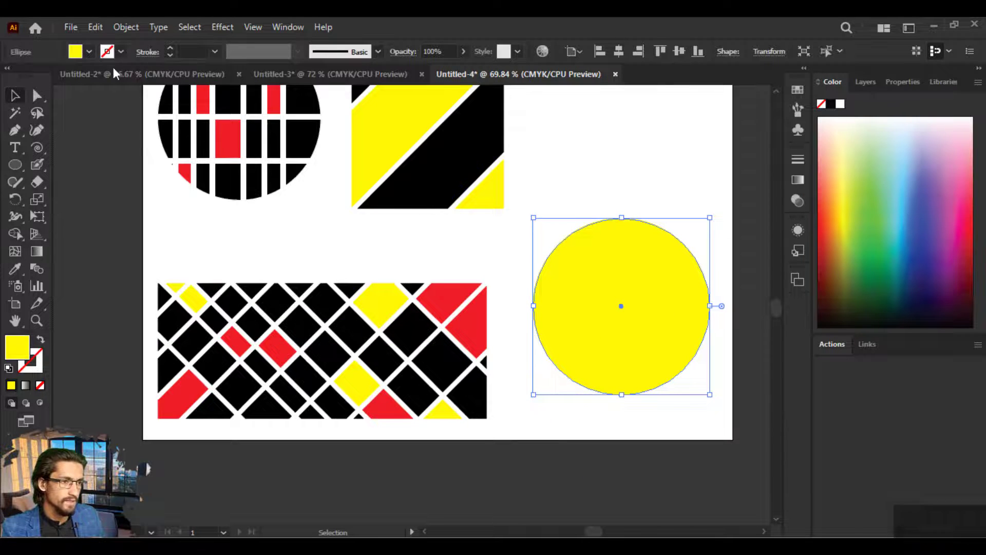
left_click(89, 51)
left_click(40, 78)
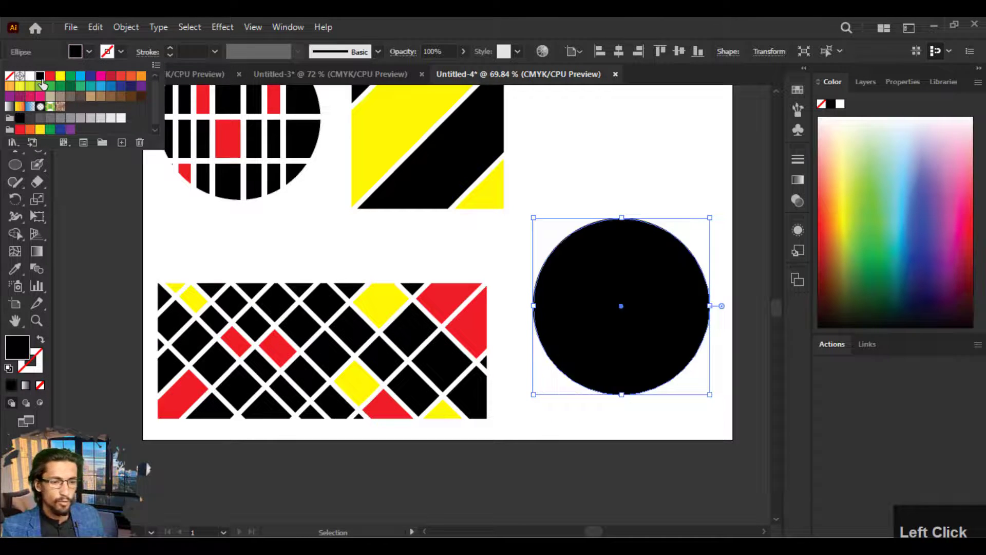
left_click(557, 443)
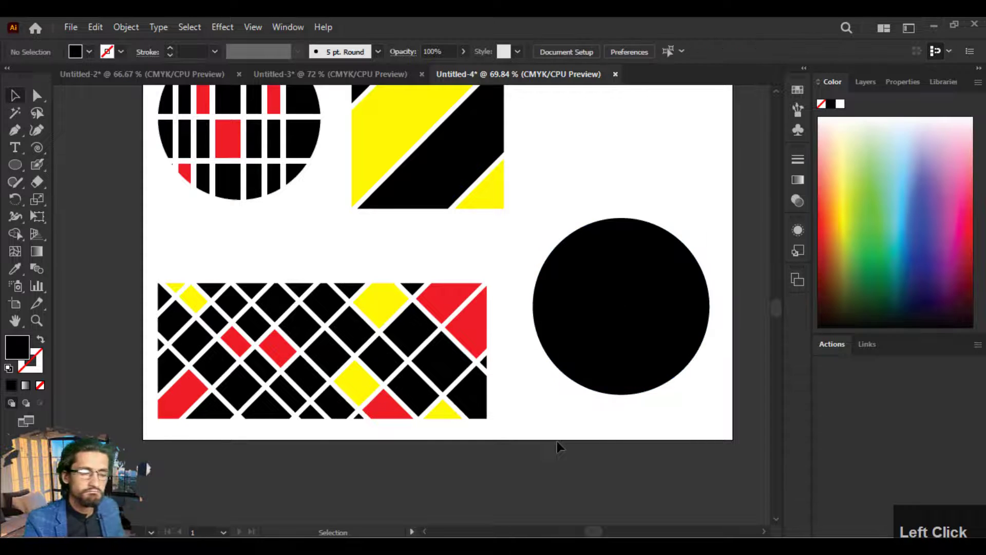
scroll(557, 448, "up", 1)
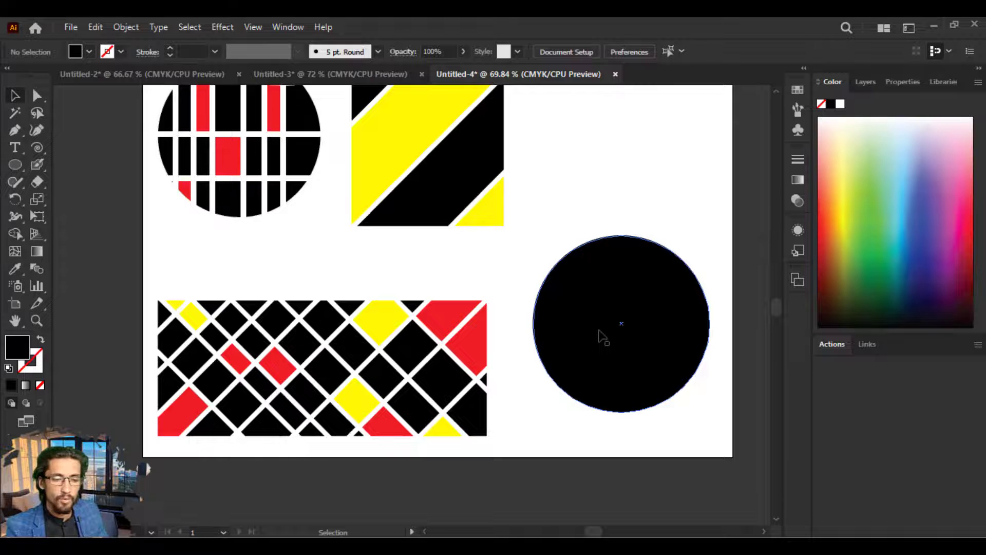
left_click(597, 308)
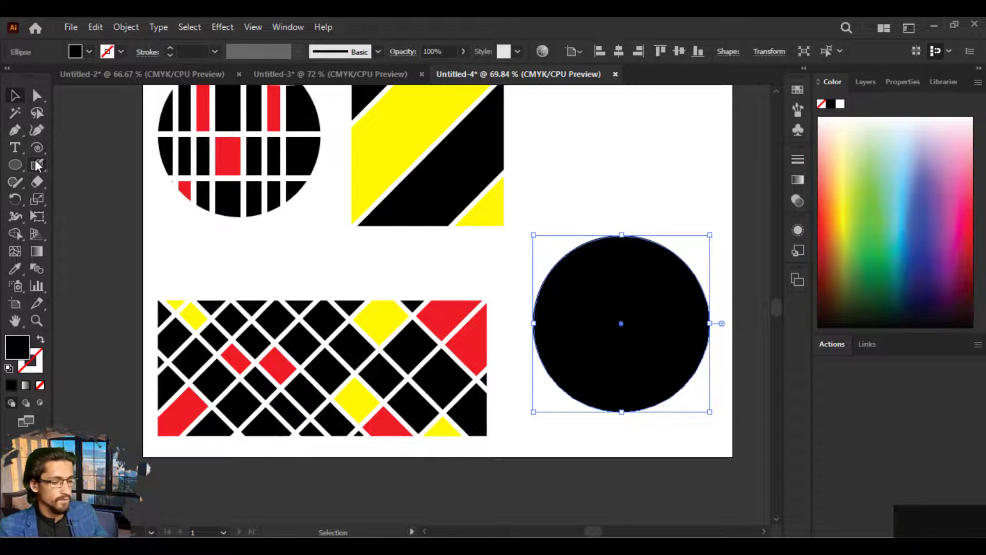
key("shift+e")
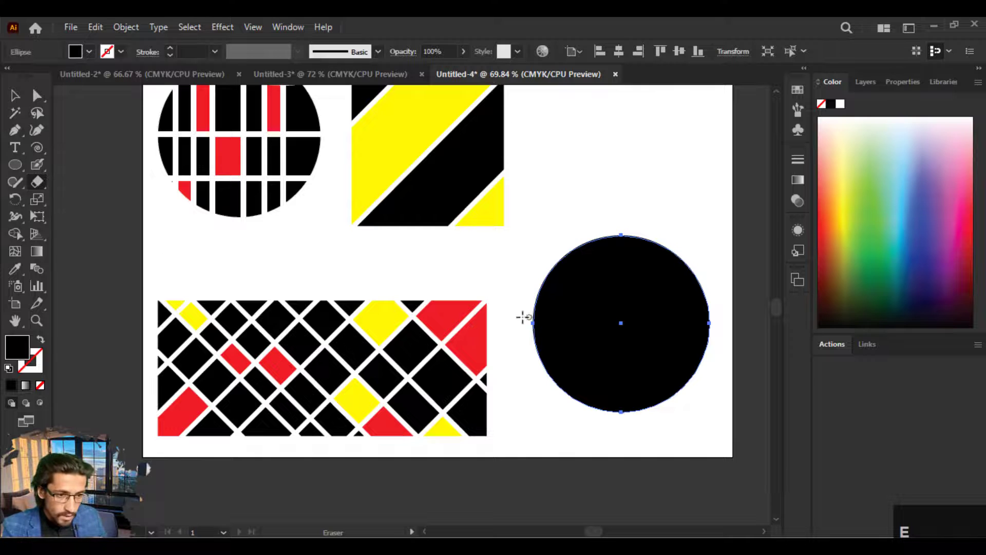
mouse_move(524, 324)
left_mouse_down()
mouse_move(552, 307)
mouse_move(564, 326)
mouse_move(762, 333)
left_mouse_up()
key("ctrl+z")
key("ctrl+z")
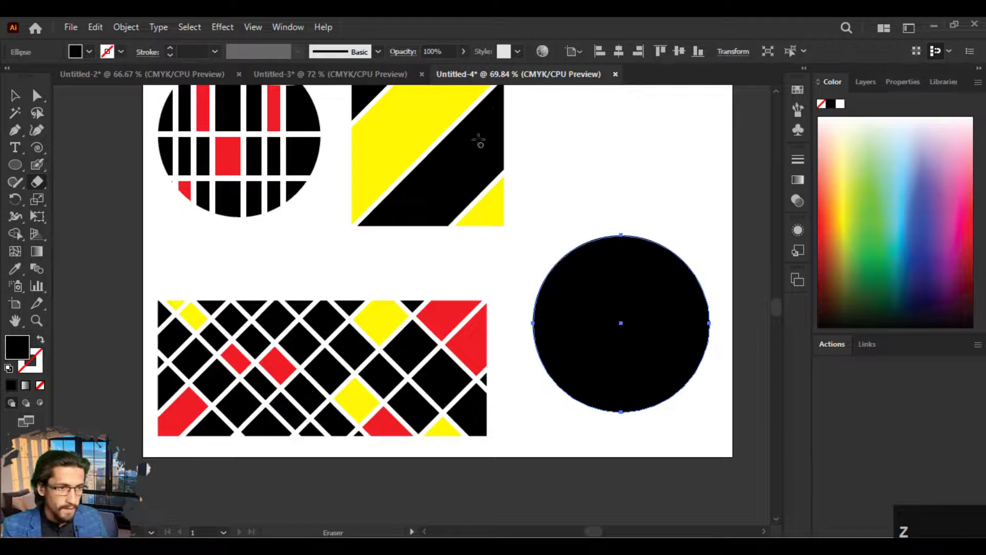
Step: Show the rulers and place a horizontal guide through the centre of the black circle
key("ctrl+r")
left_click_drag(509, 93, 581, 323)
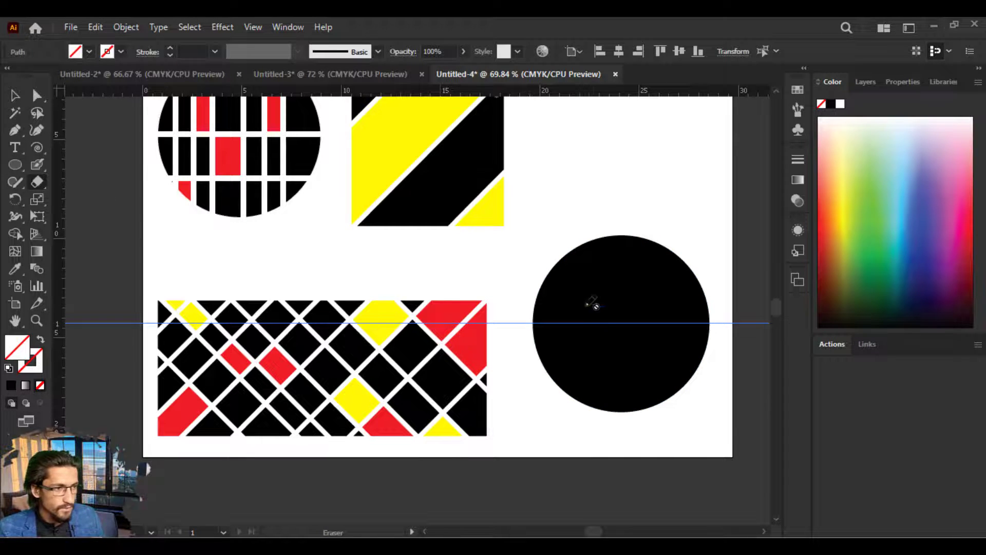
key("v")
left_click(374, 264)
Step: Erase a straight horizontal gap across the black circle along the guide, splitting it into two halves
left_click(701, 299)
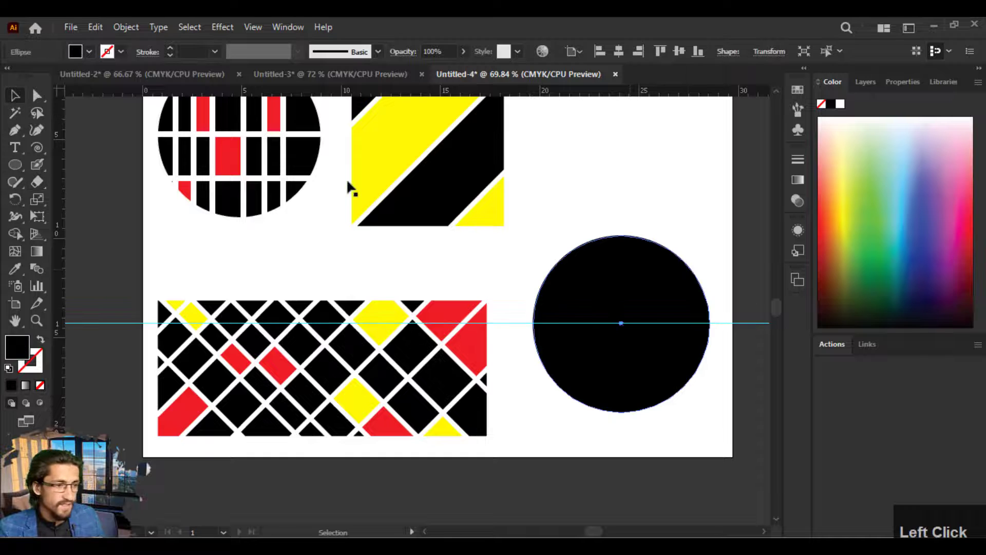
left_click(47, 178)
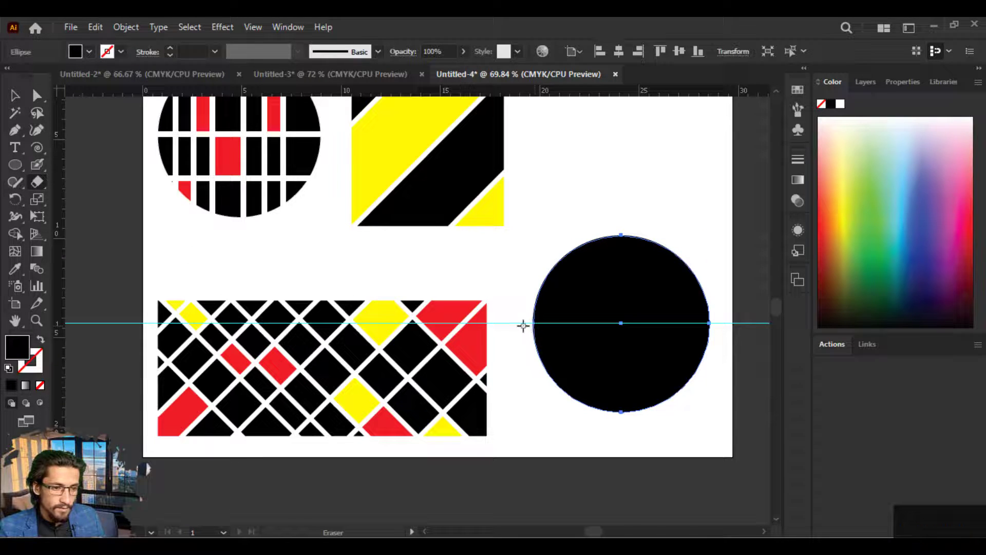
left_click_drag(518, 323, 770, 323)
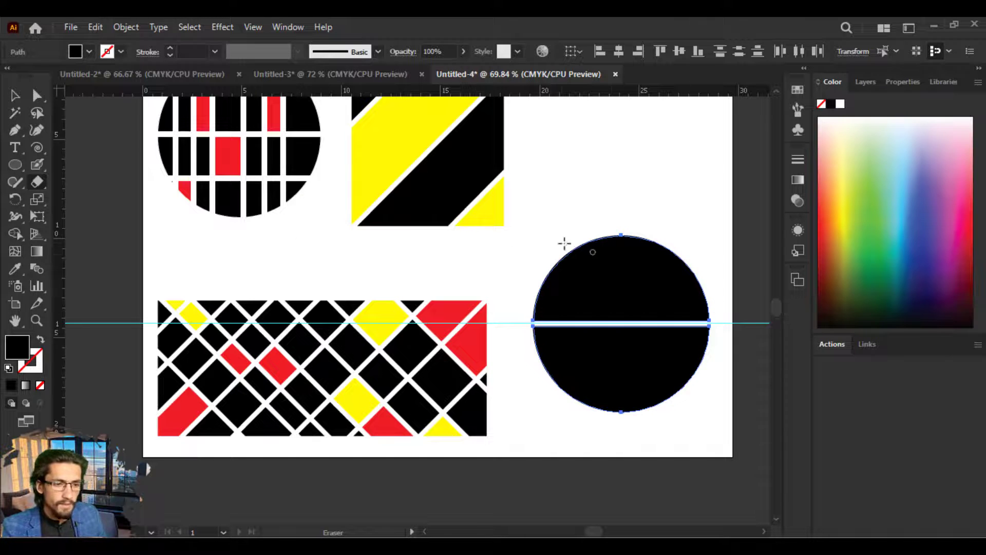
mouse_move(563, 245)
left_mouse_down()
mouse_move(666, 274)
mouse_move(718, 256)
left_mouse_up()
key("ctrl+z")
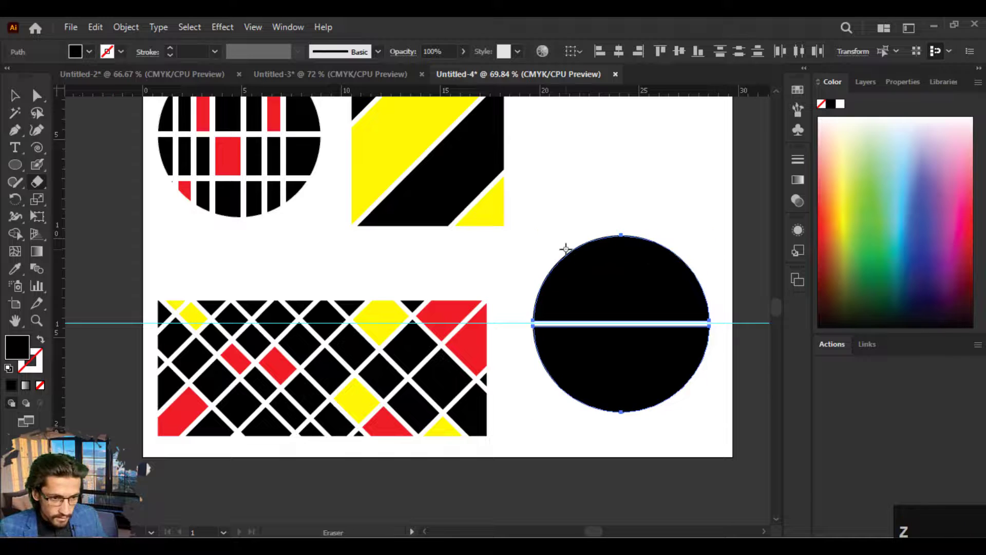
mouse_move(565, 248)
left_mouse_down()
mouse_move(656, 271)
mouse_move(704, 242)
left_mouse_up()
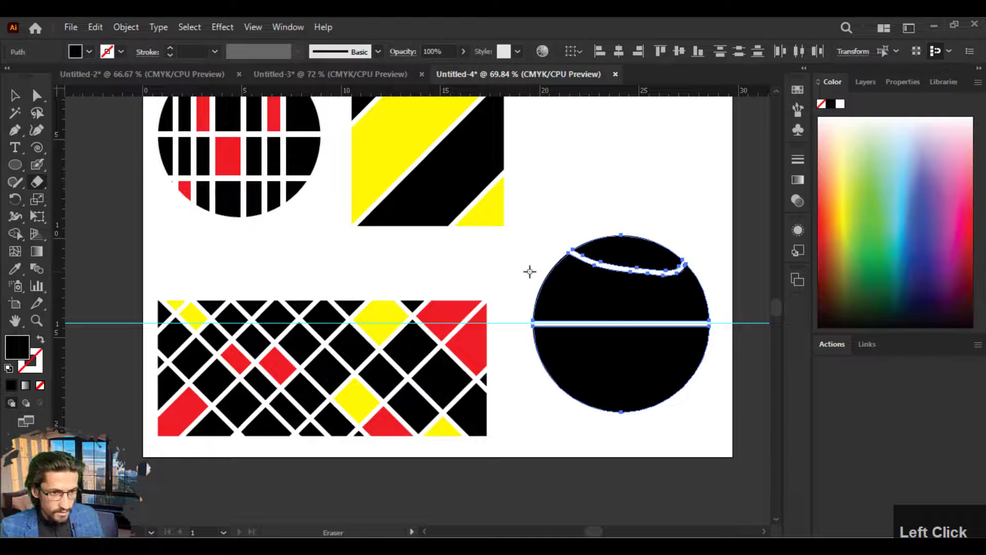
key("ctrl+z")
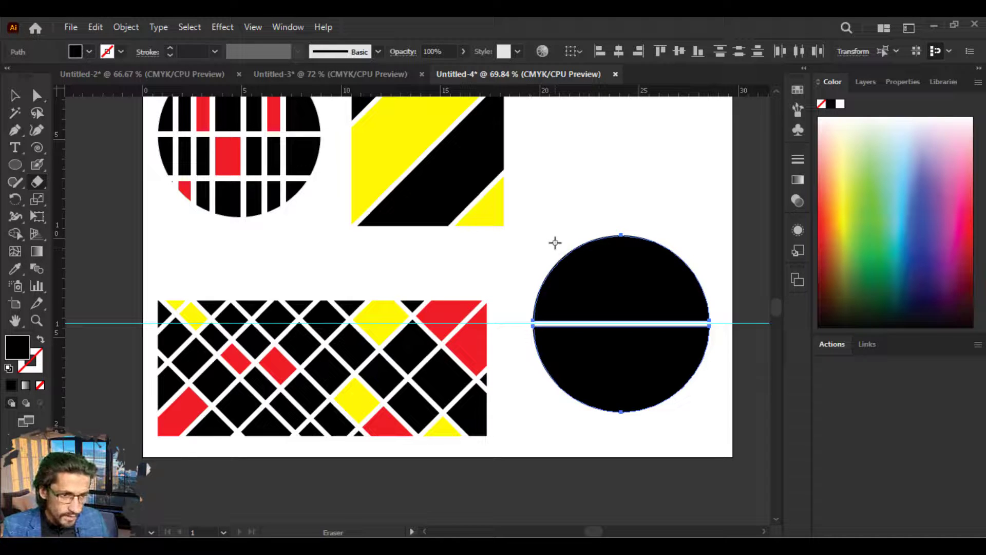
Step: Erase four curved gaps across the circle, two sagging ones in its upper half and two arching ones in its lower half
mouse_move(559, 248)
left_mouse_down()
mouse_move(580, 265)
mouse_move(619, 273)
mouse_move(711, 260)
left_mouse_up()
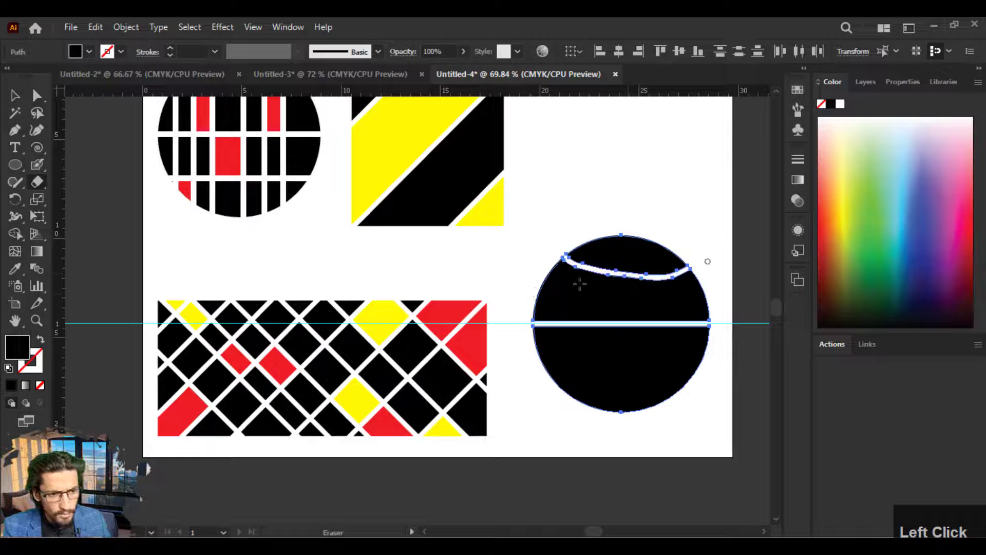
mouse_move(532, 296)
left_mouse_down()
mouse_move(627, 310)
mouse_move(719, 286)
left_mouse_up()
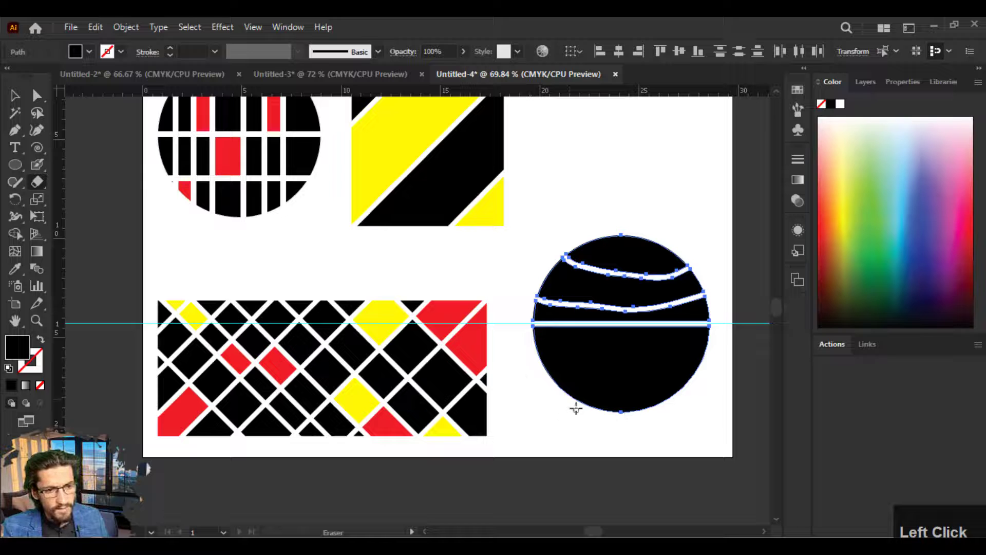
mouse_move(576, 408)
left_mouse_down()
mouse_move(640, 383)
mouse_move(724, 387)
left_mouse_up()
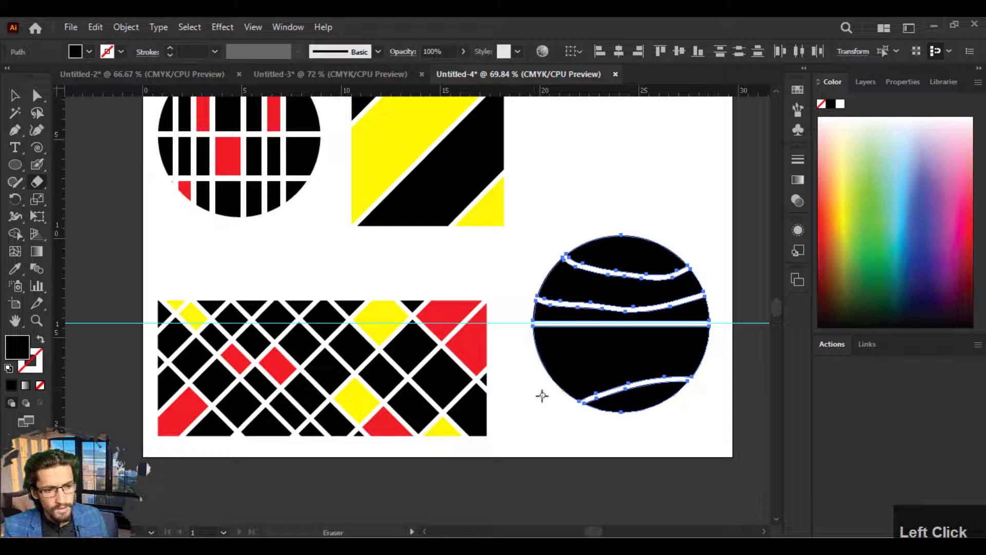
mouse_move(542, 395)
left_mouse_down()
mouse_move(591, 376)
mouse_move(661, 371)
mouse_move(681, 395)
left_mouse_up()
key("ctrl+z")
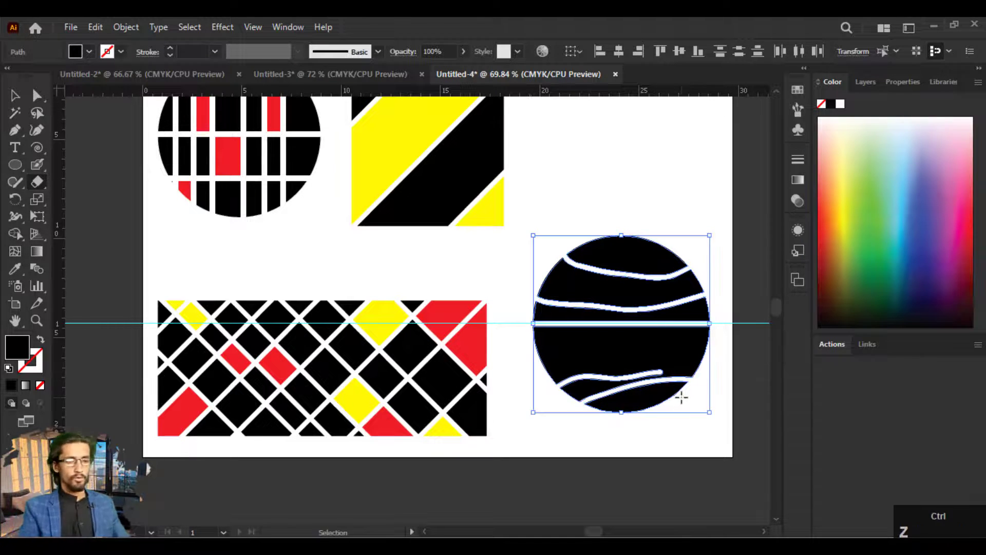
mouse_move(546, 390)
left_mouse_down()
mouse_move(581, 360)
mouse_move(707, 356)
left_mouse_up()
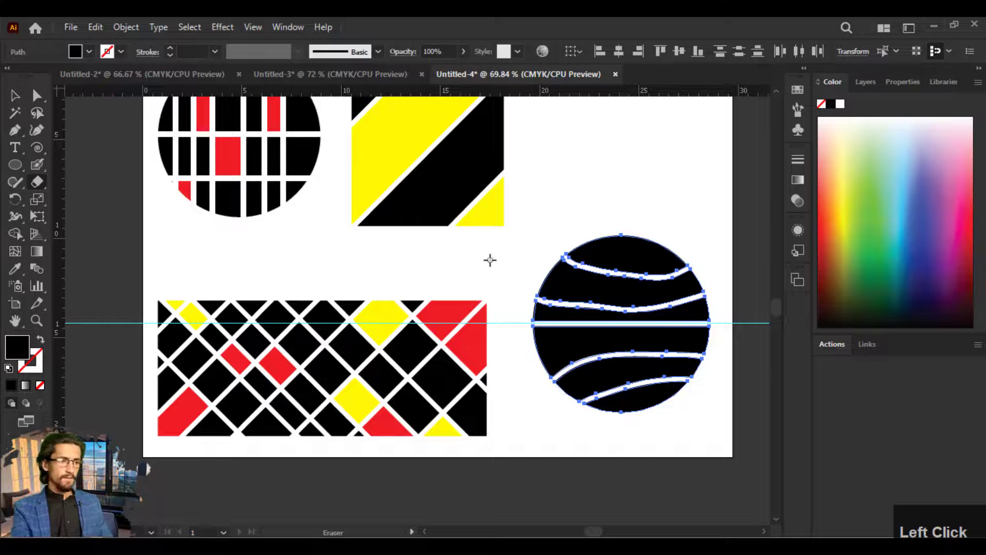
key("ctrl+shift+a")
left_click(17, 97)
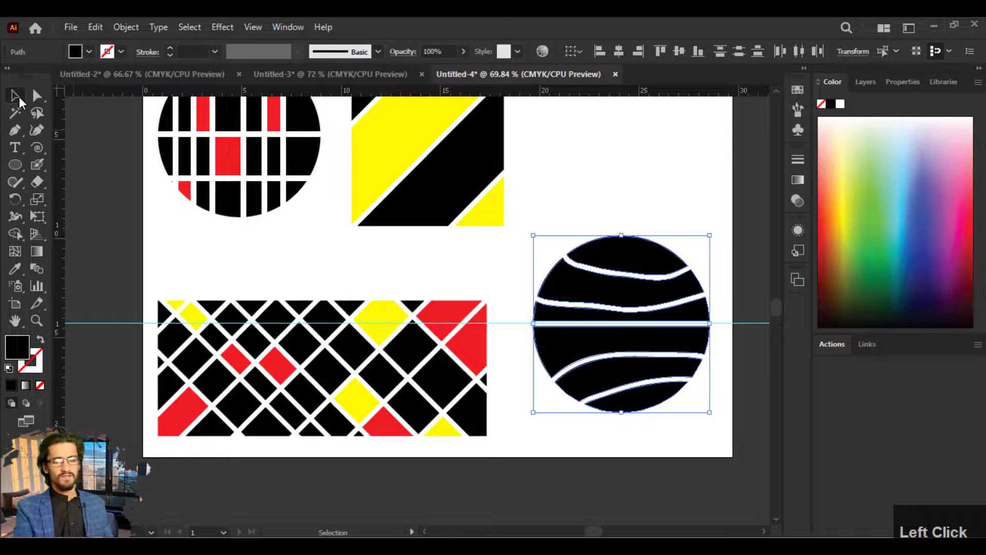
left_click(594, 156)
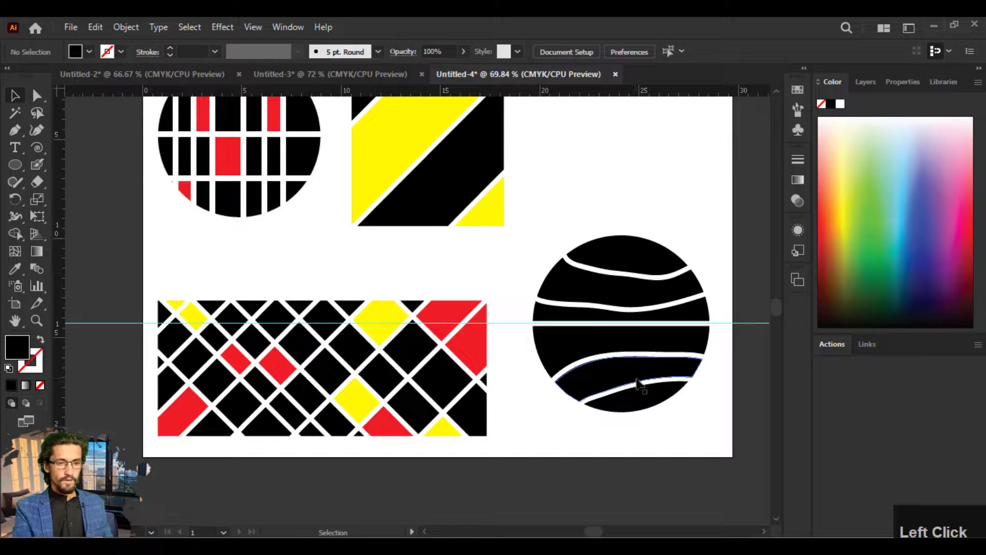
Step: Fill three of the circle's pieces with red: the top cap, the band just above the guide and the second band from the bottom
left_click(639, 377)
key("ctrl")
left_click(589, 316, "ctrl")
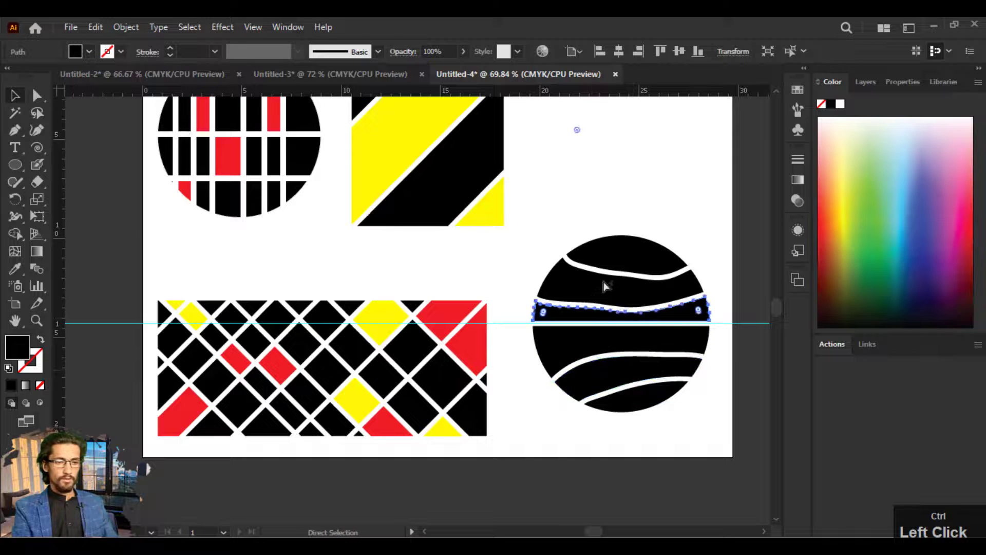
left_click(614, 265, "ctrl")
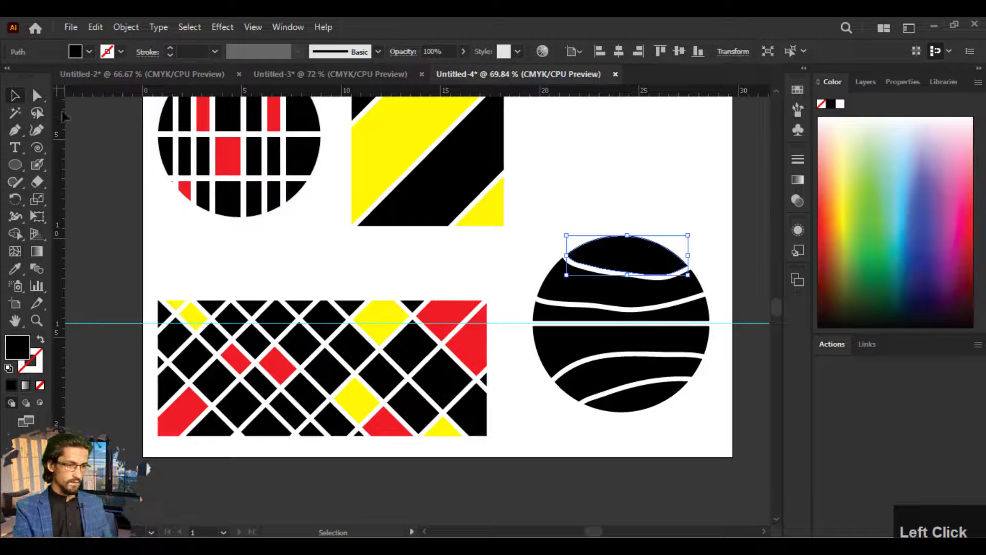
left_click(598, 380, "shift")
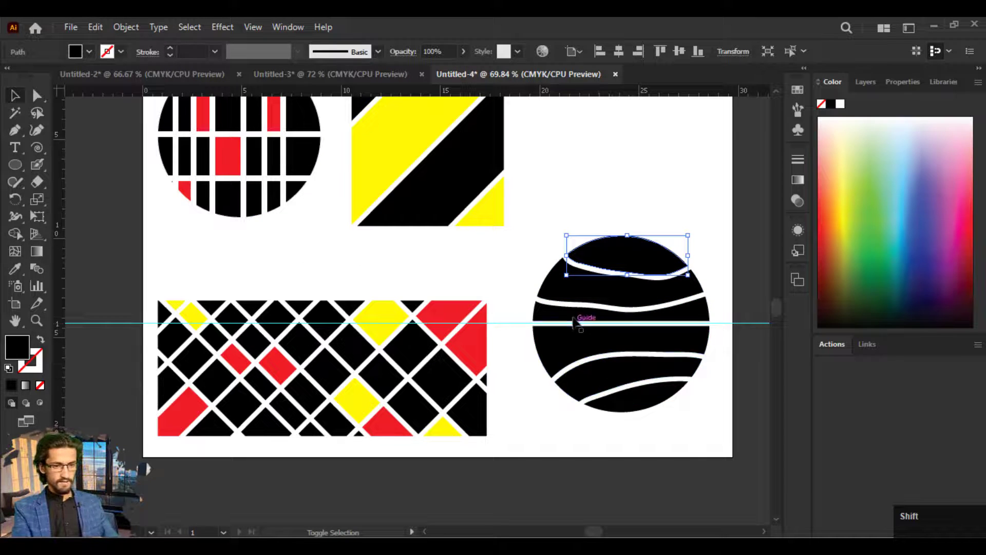
left_click(578, 318, "shift")
left_click(590, 382, "shift")
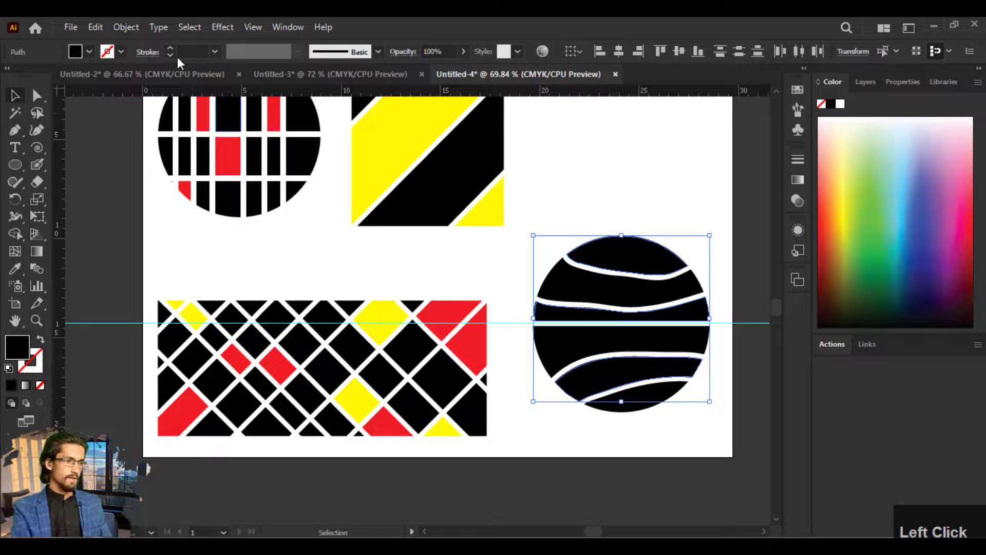
left_click(89, 51)
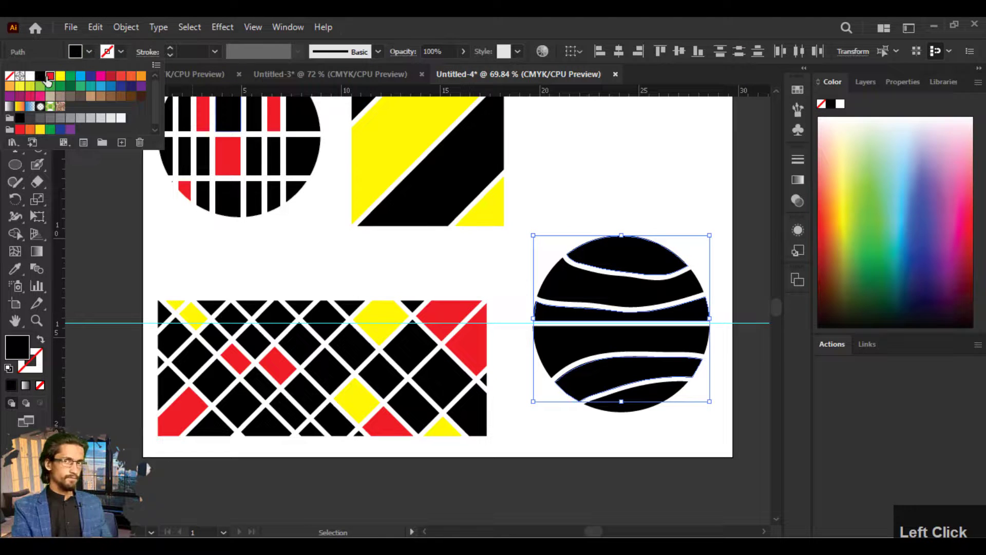
left_click(50, 76)
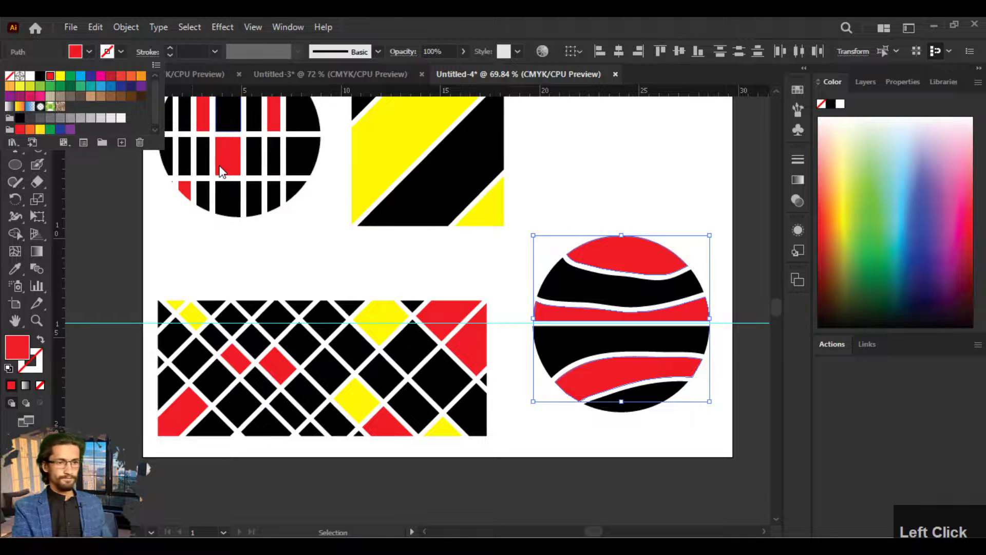
left_click(619, 176)
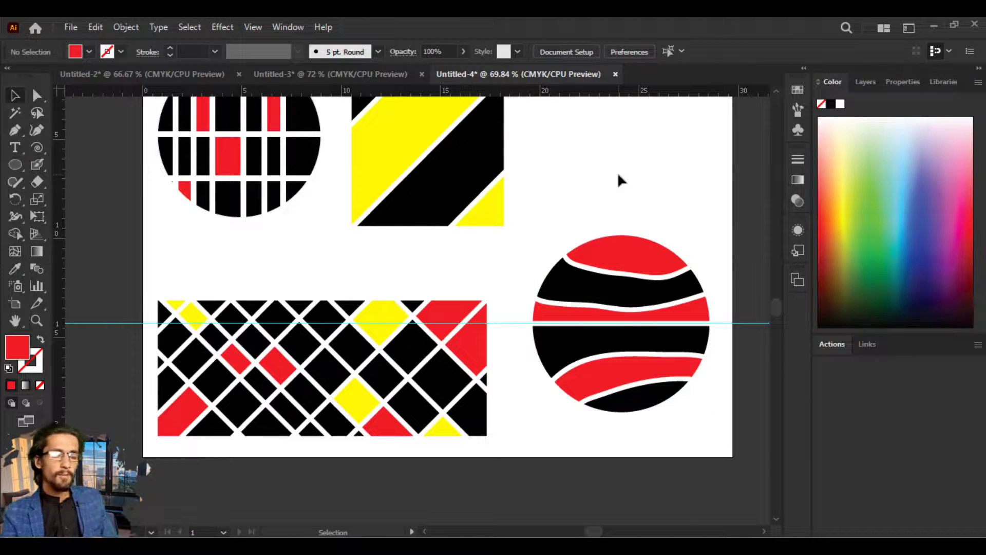
Step: Draw a circle about 6.3 cm wide in the empty area above the red and black striped circle
scroll(623, 184, "up", 2)
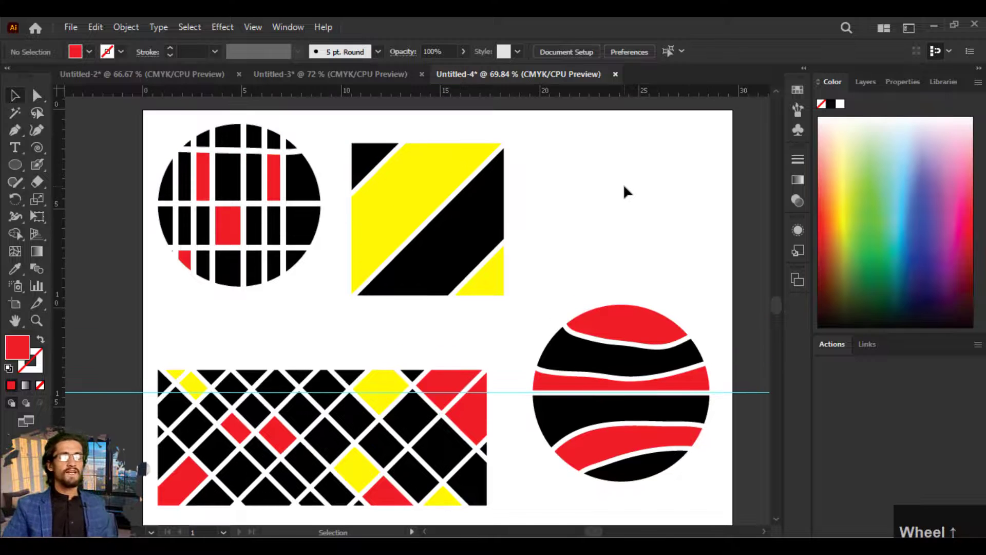
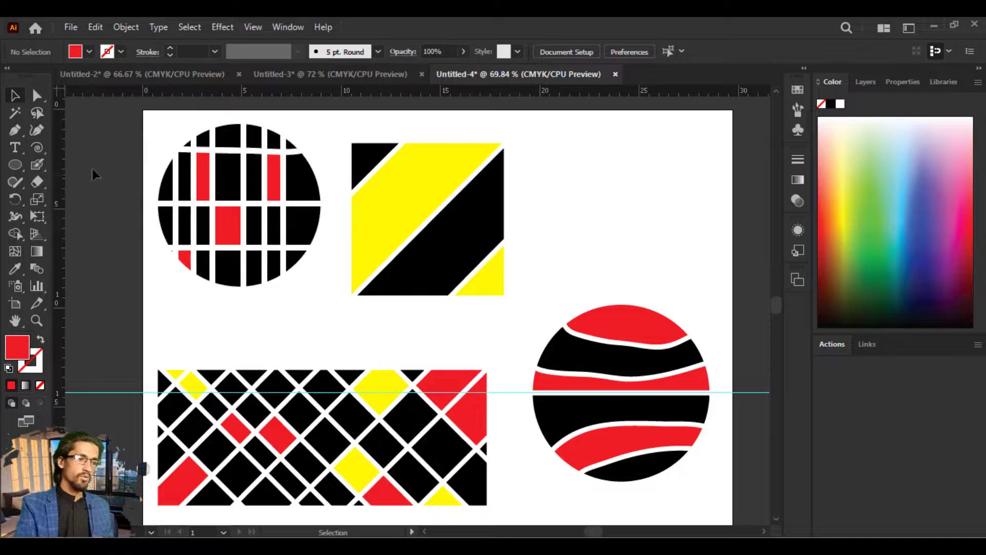
left_click(40, 180)
right_click(41, 181)
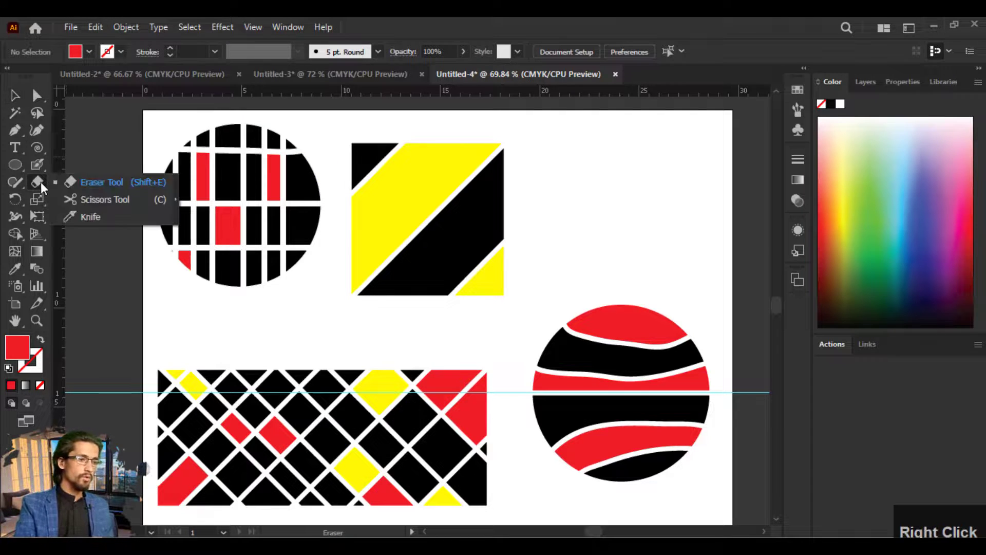
left_click(67, 201)
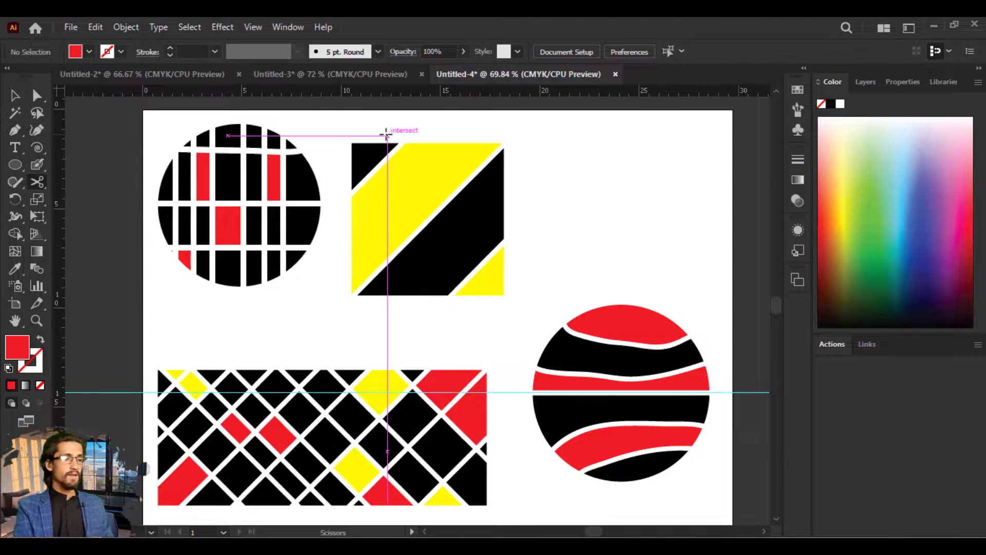
left_click(15, 164)
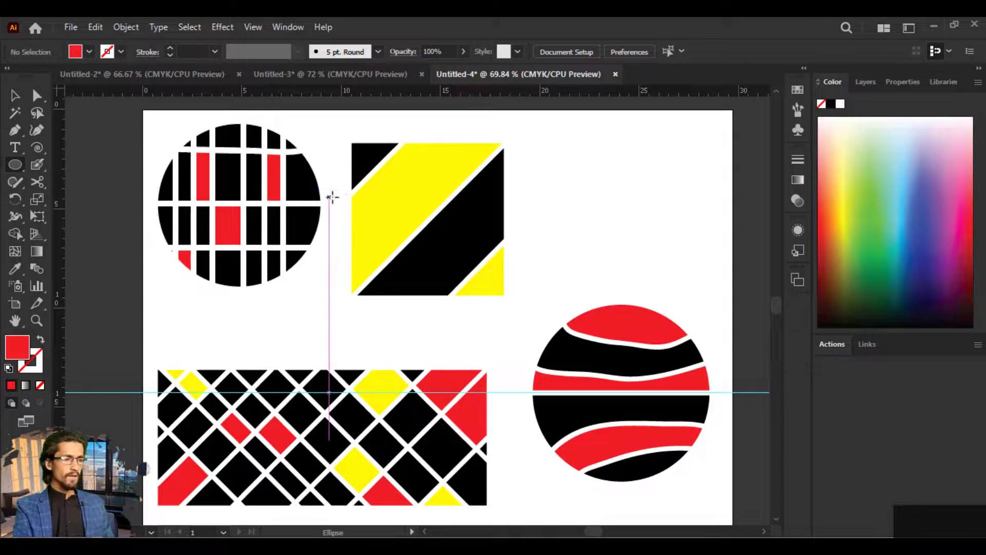
right_click(19, 166)
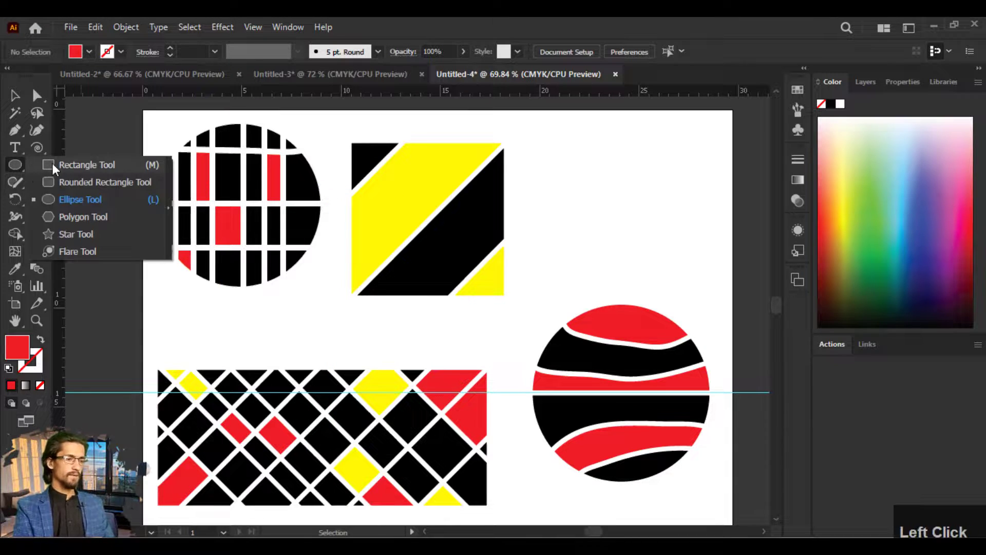
left_click(67, 200)
left_click_drag(577, 154, 702, 279)
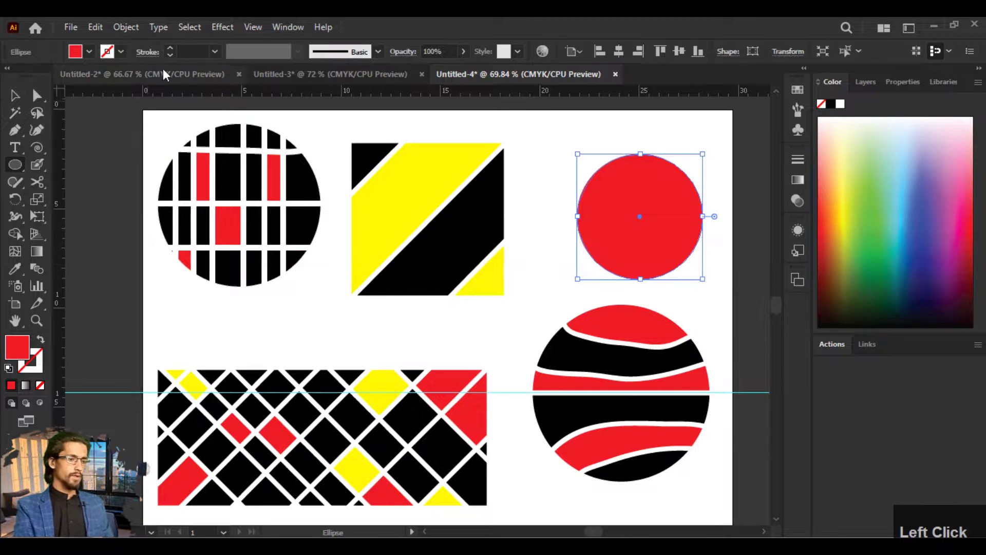
Step: Give the new circle no fill and a black stroke with a weight of 4 pt
left_click(40, 342)
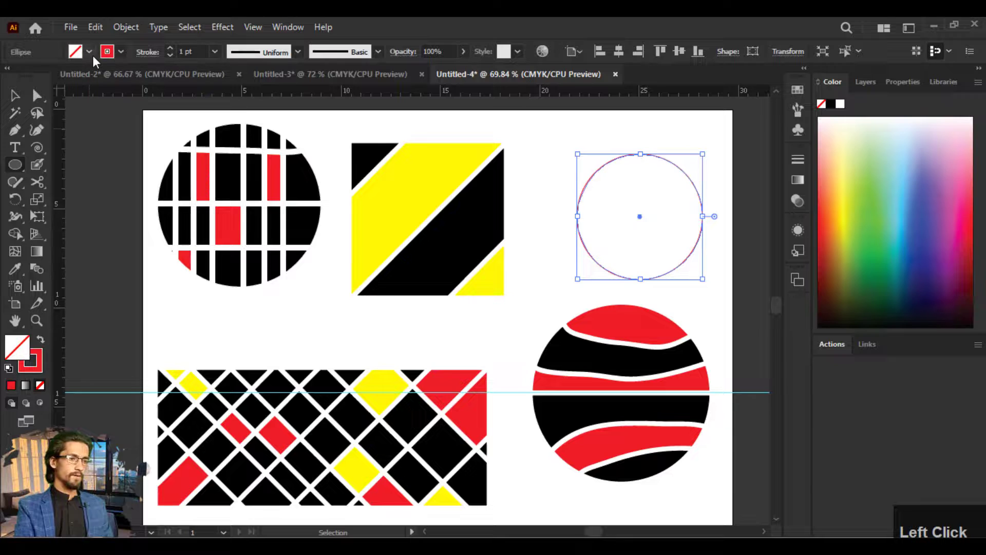
left_click(121, 52)
left_click(39, 76)
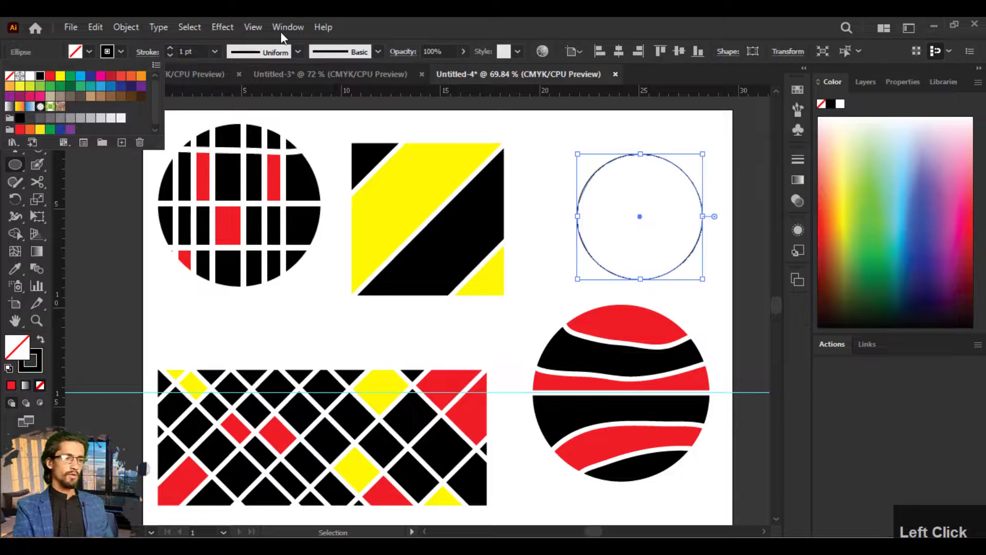
left_click(184, 50)
type("4")
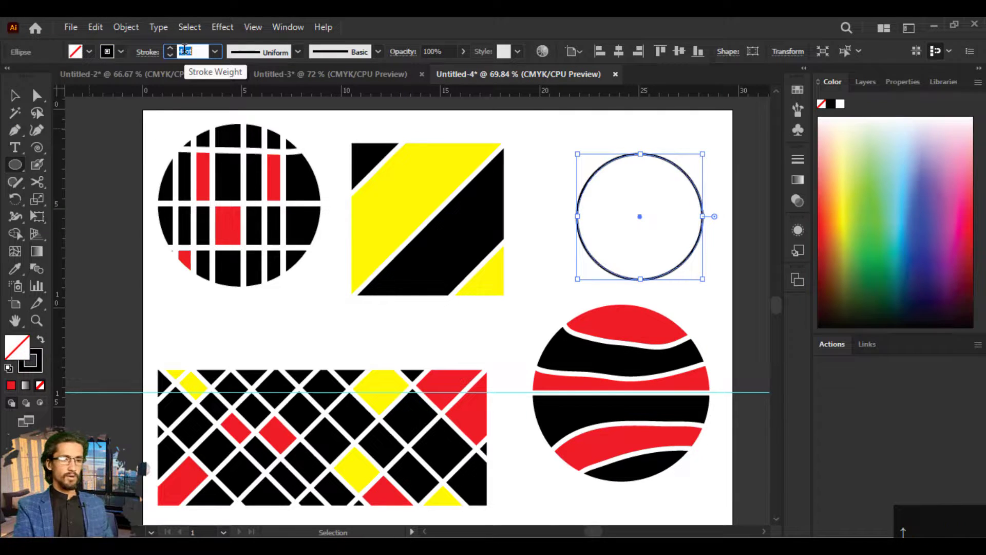
key("Return")
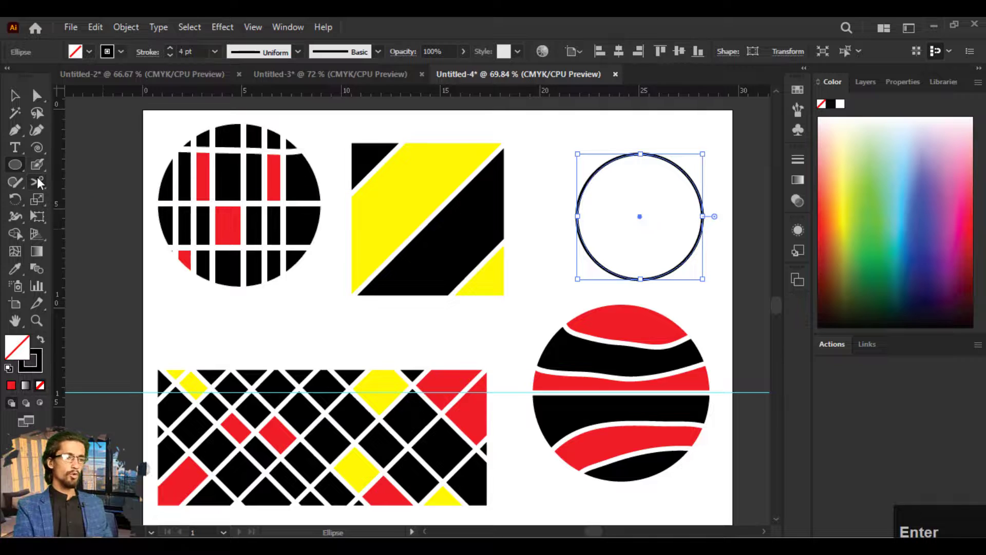
Step: Cut the circle's outline with the Scissors tool at its left and top anchor points
left_click(37, 179)
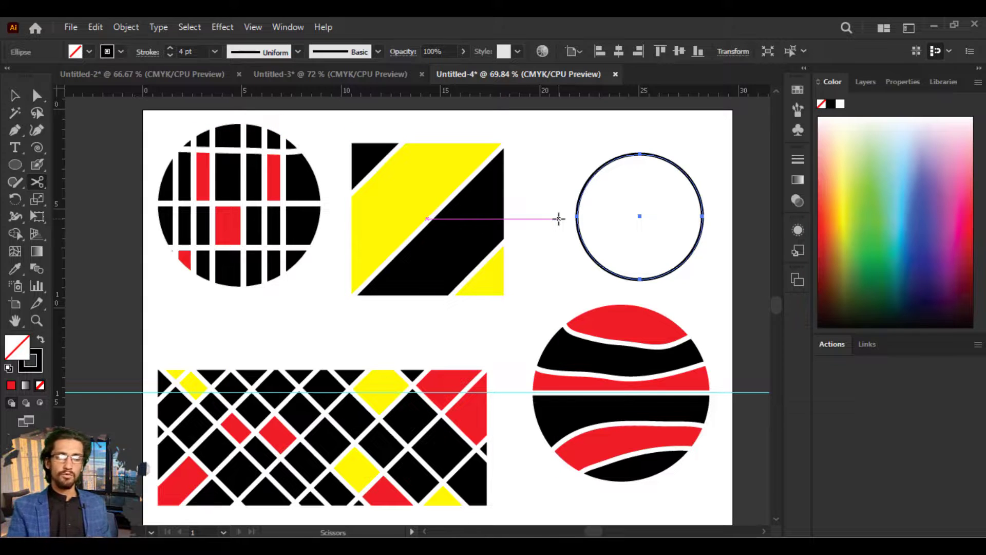
left_click(577, 216)
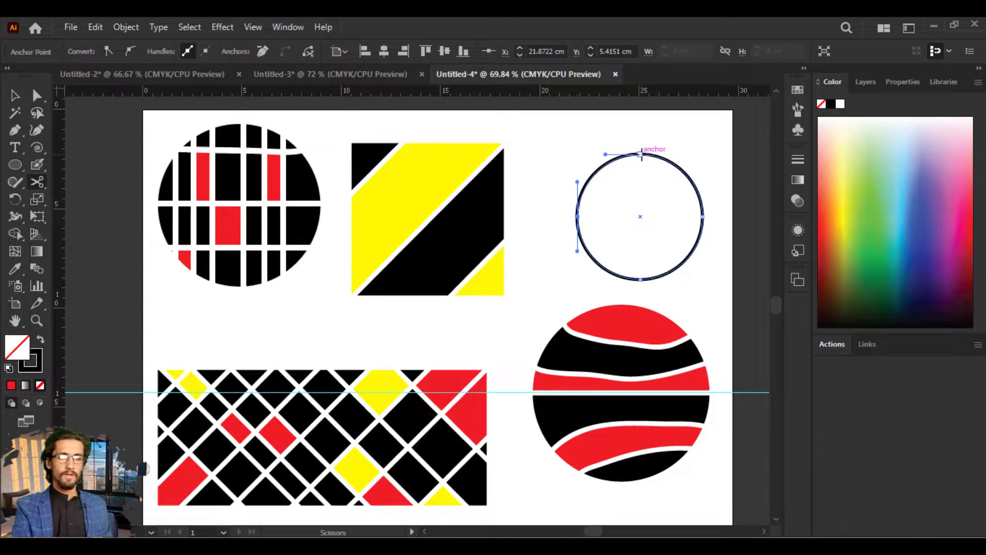
left_click(639, 154)
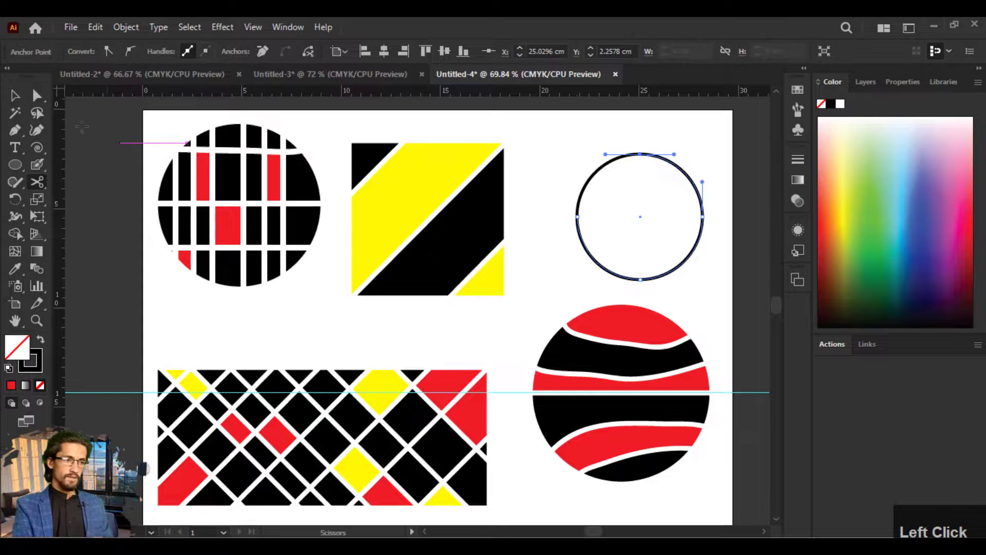
Step: Move the cut-off upper-left quarter arc slightly outward, away from the rest of the circle
left_click(15, 95)
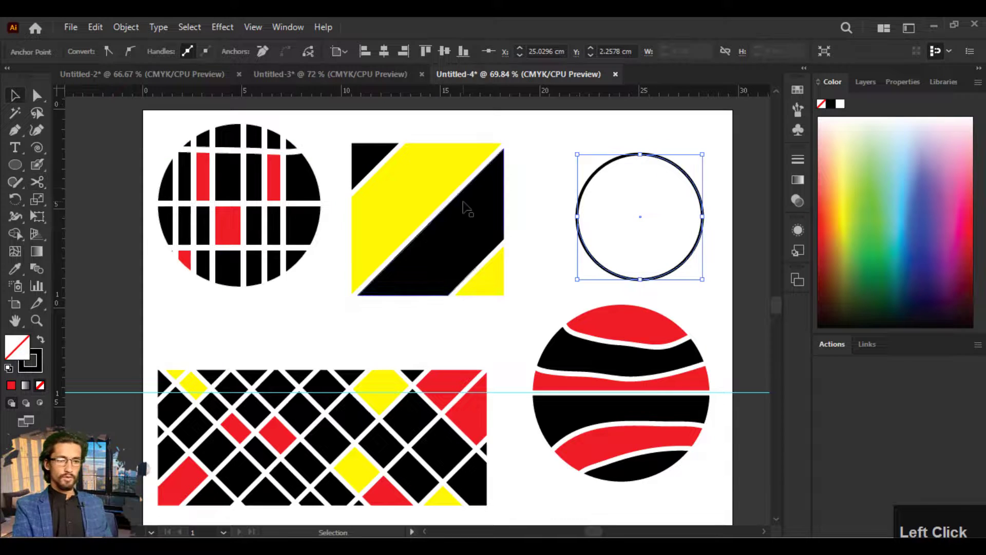
left_click(588, 182)
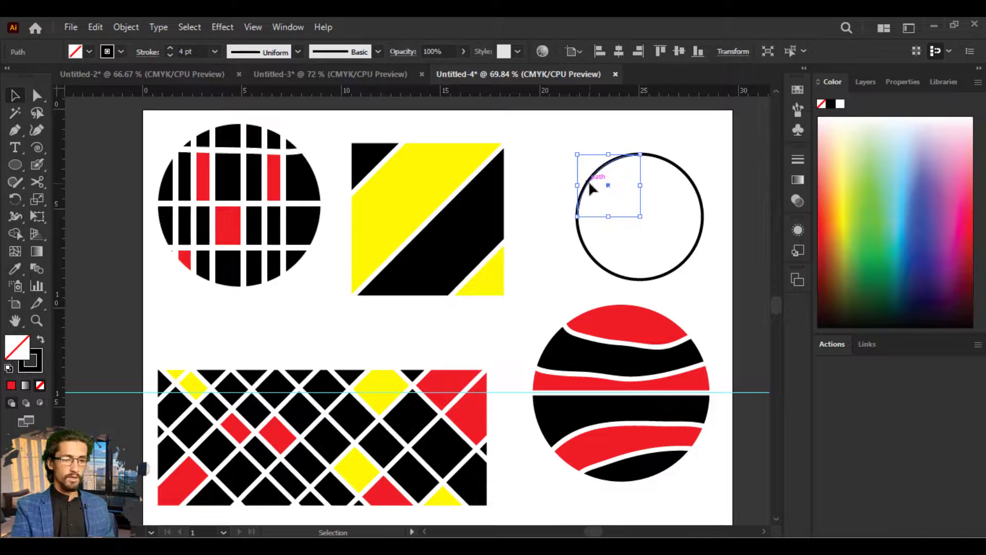
left_click_drag(590, 189, 578, 176)
left_click(664, 231)
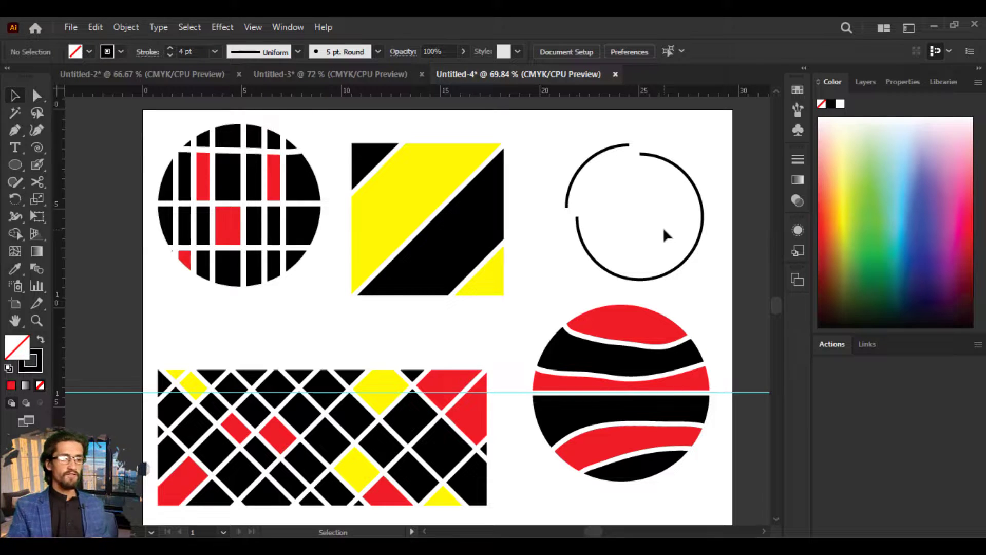
Step: Fill the detached quarter arc with CMYK Green, and set its fill back to none
left_click(587, 157)
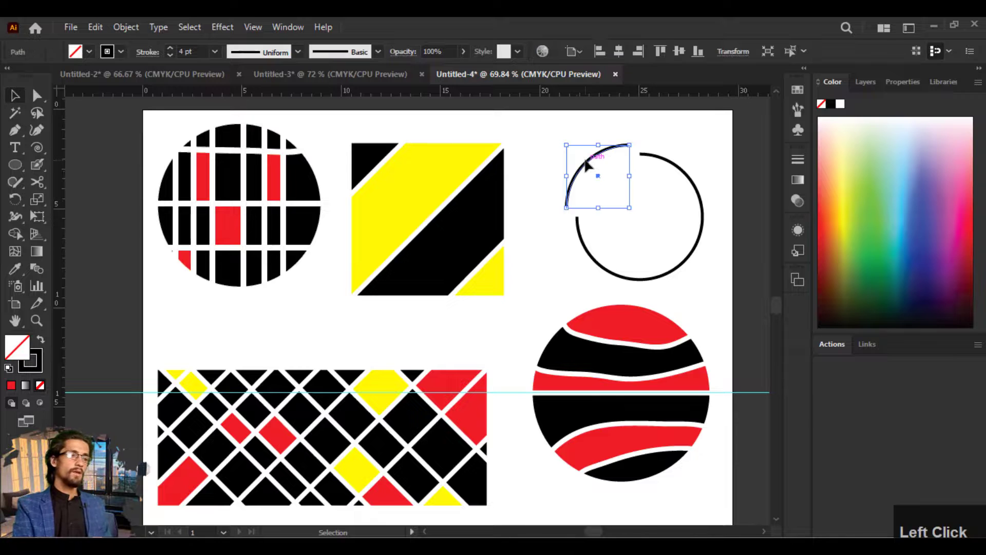
left_click(86, 52)
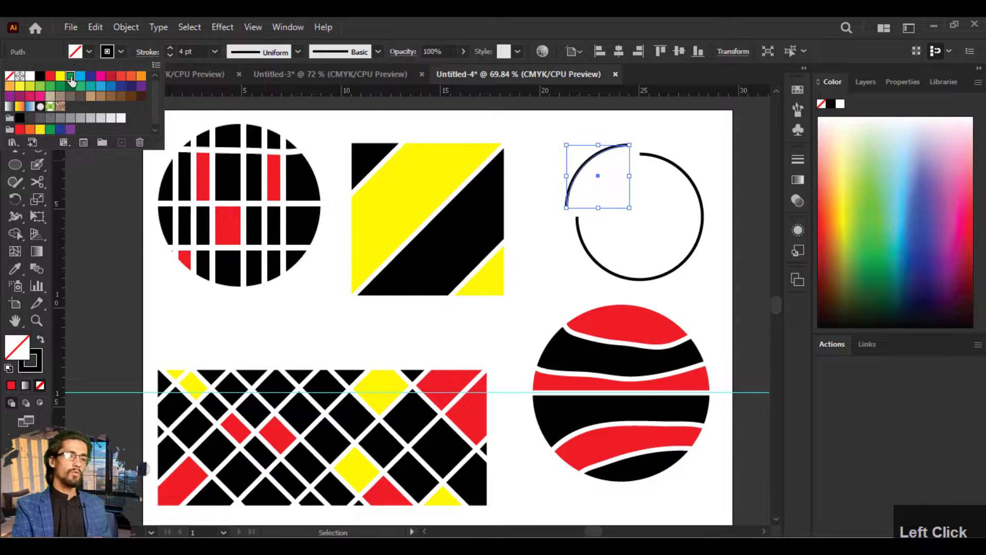
left_click(70, 77)
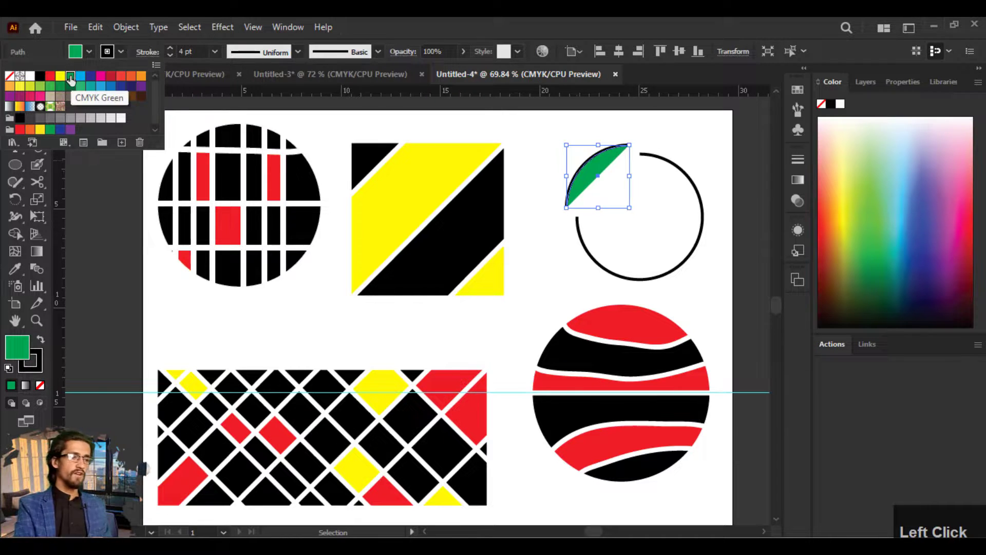
left_click(9, 75)
left_click(542, 289)
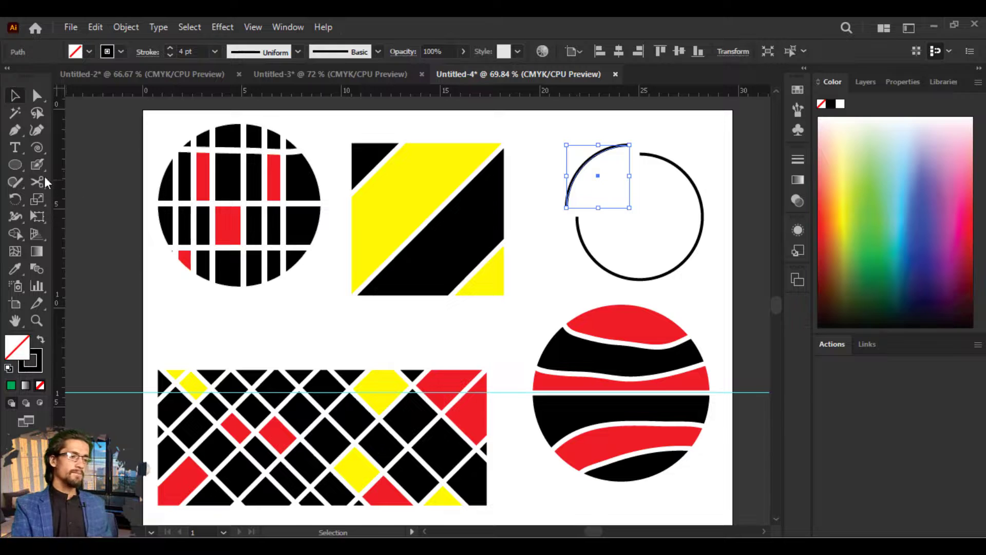
Step: Undo the quarter arc's fill changes and its move away from the circle
left_click(614, 276)
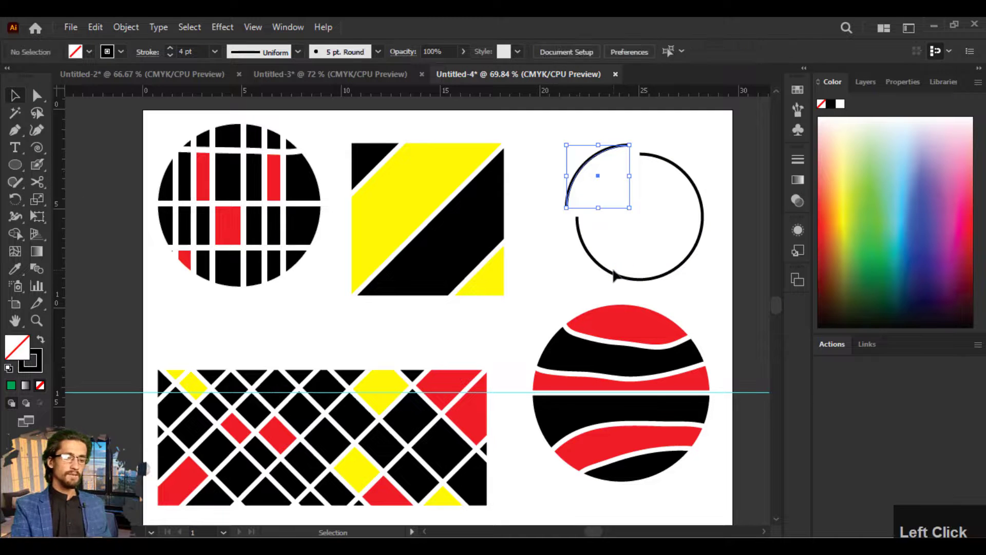
left_click(614, 277)
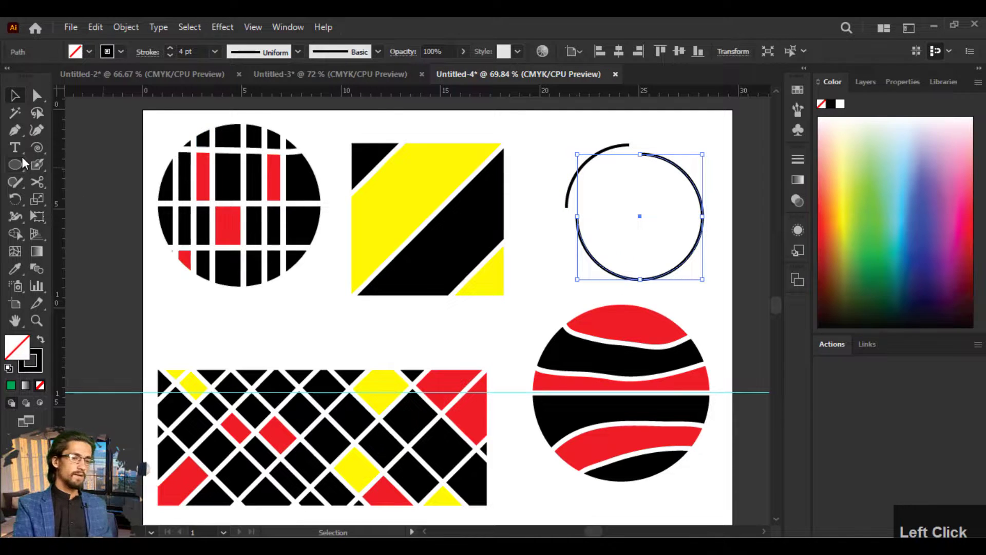
left_click(570, 191)
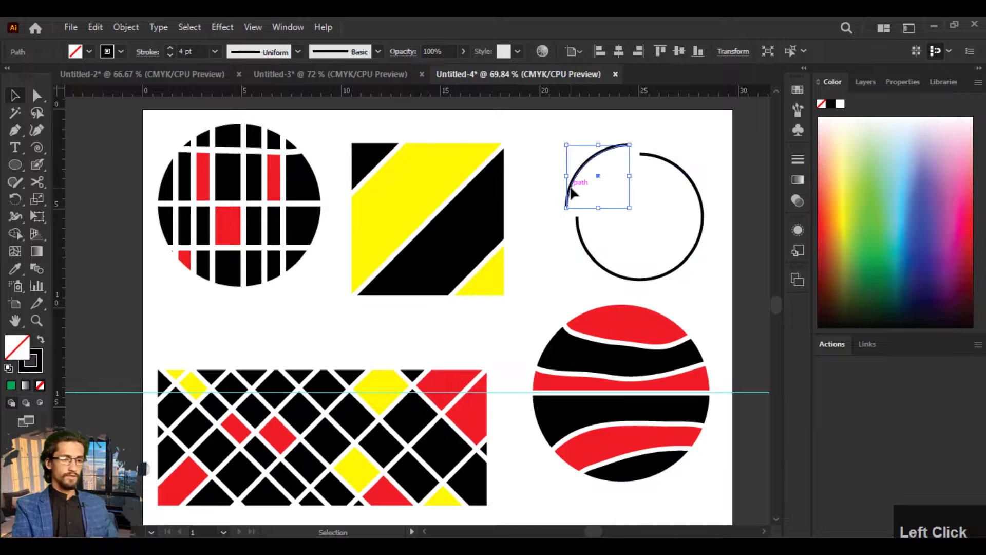
key("ctrl+z")
key("ctrl+z")
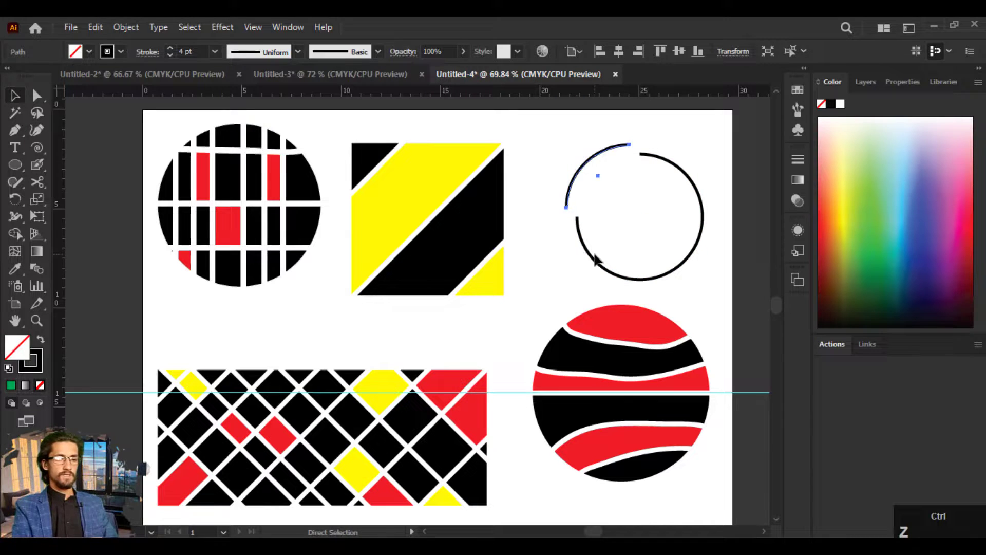
key("ctrl+z")
Step: Cut the rest of the circle's outline with the Scissors tool at its bottom anchor and near its right anchor
left_click(597, 259)
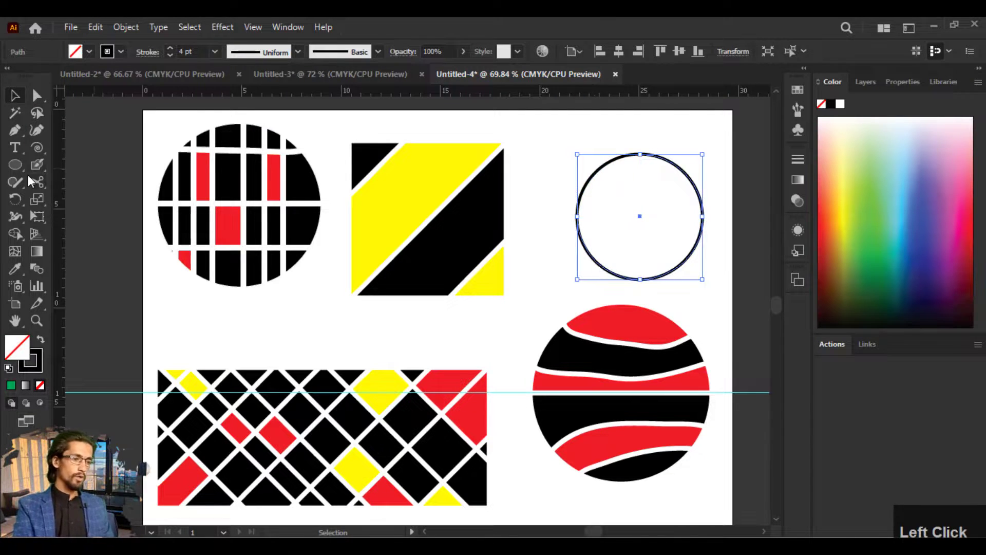
left_click(36, 181)
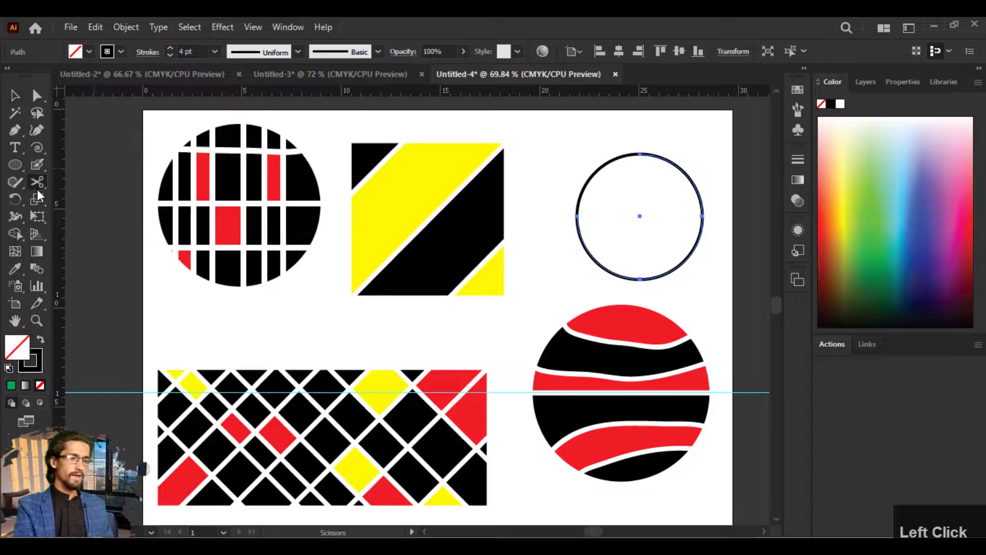
left_click(638, 279)
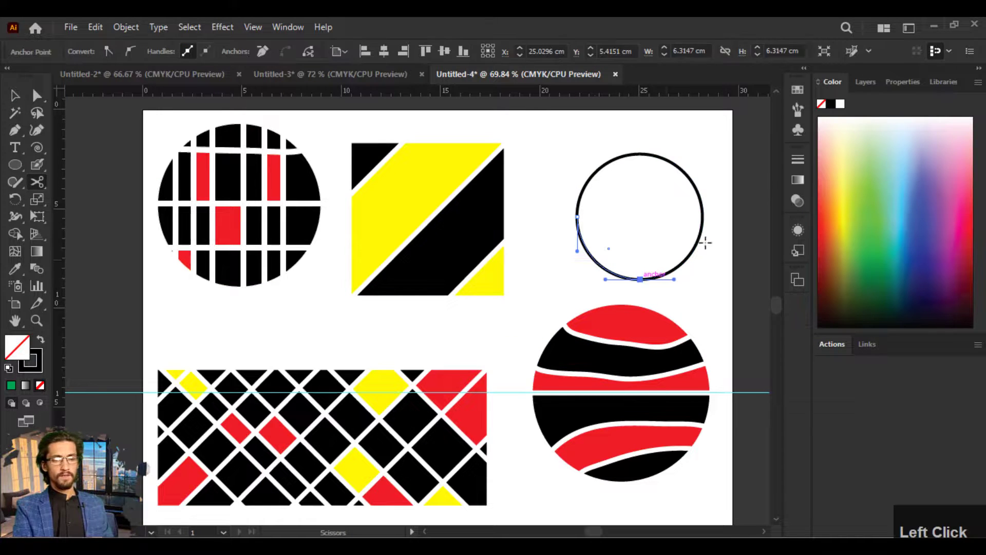
left_click(702, 215)
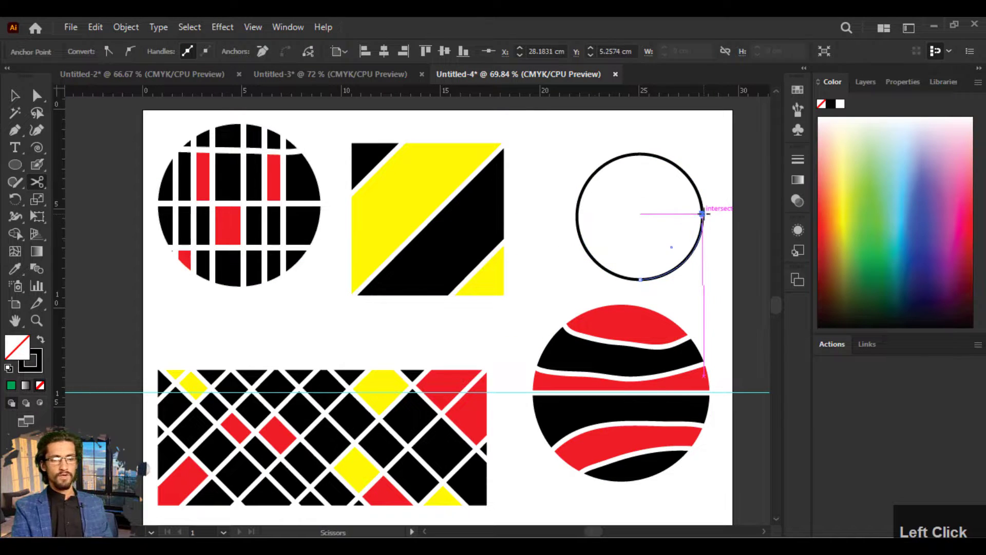
left_click(638, 152)
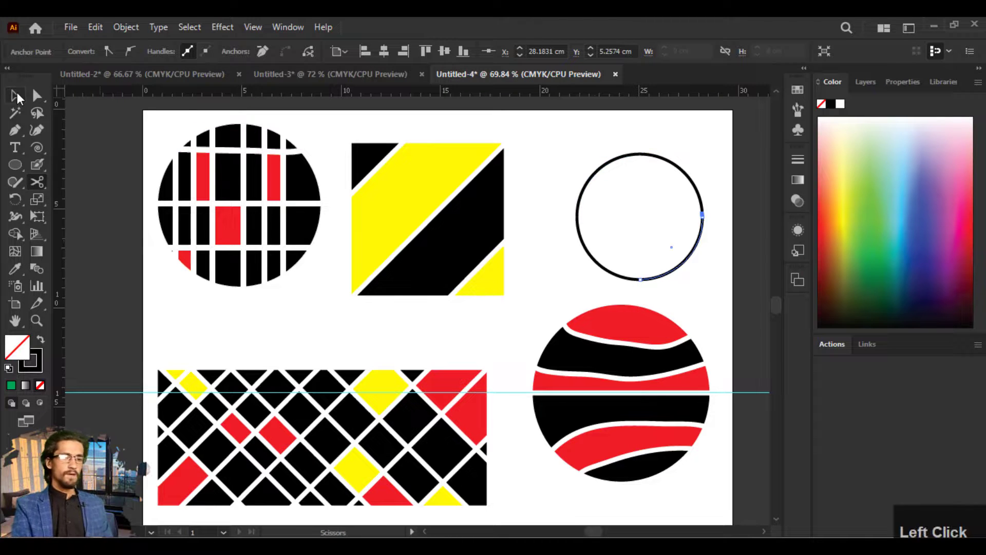
Step: Give all the circle's cut arcs a filled-circle arrowhead at the start and the Arrow 5 arrowhead at the end
left_click(17, 95)
left_click_drag(569, 140, 718, 268)
left_click(796, 162)
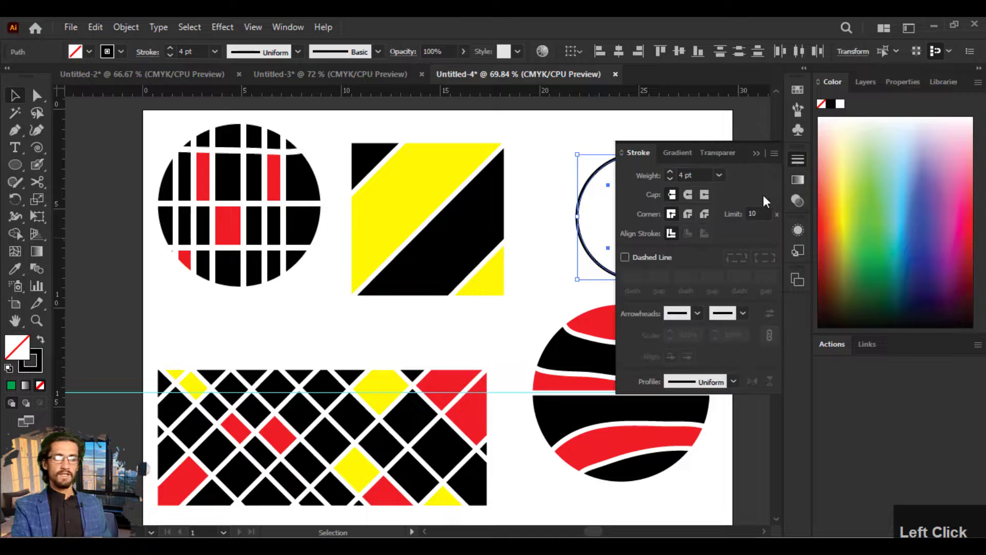
left_click(676, 315)
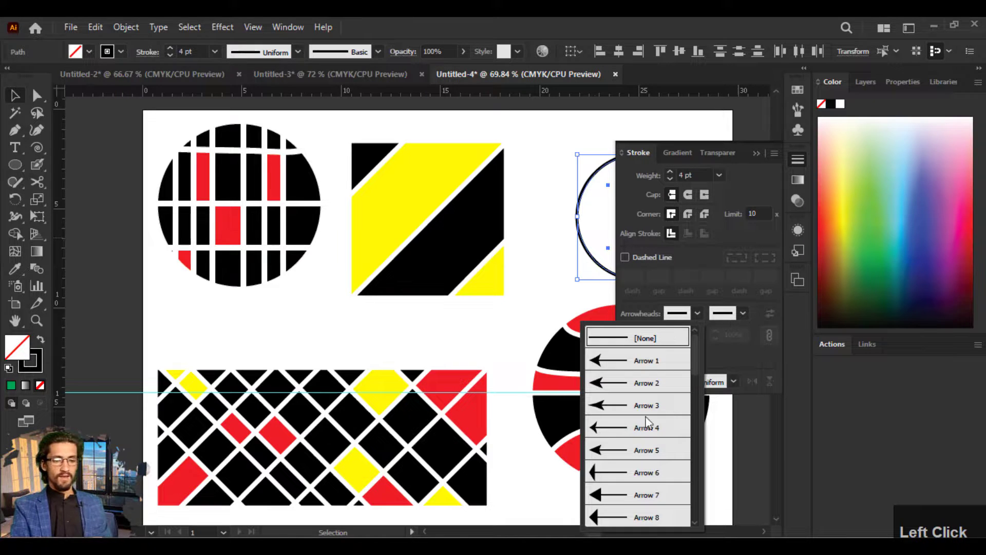
left_click_drag(694, 354, 689, 427)
left_click(664, 421)
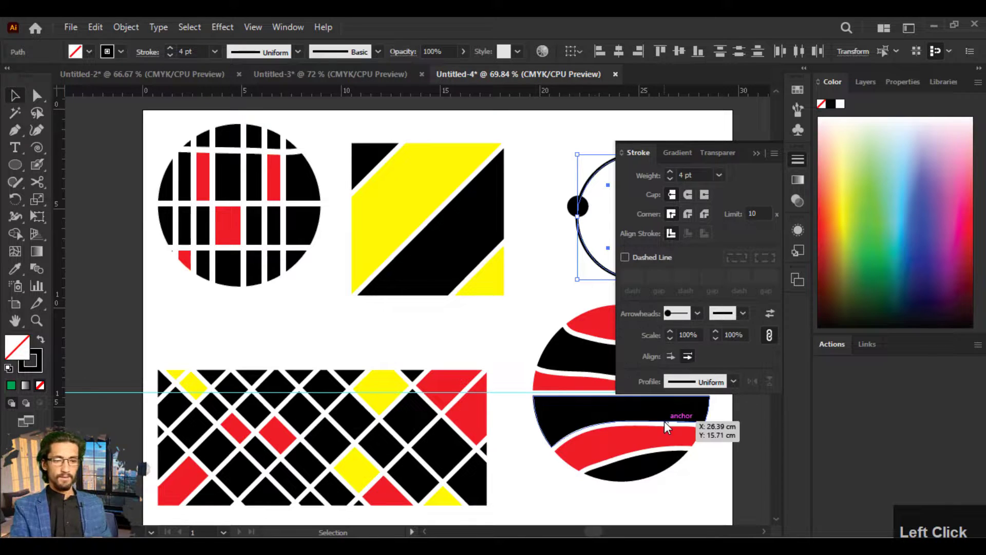
left_click(696, 314)
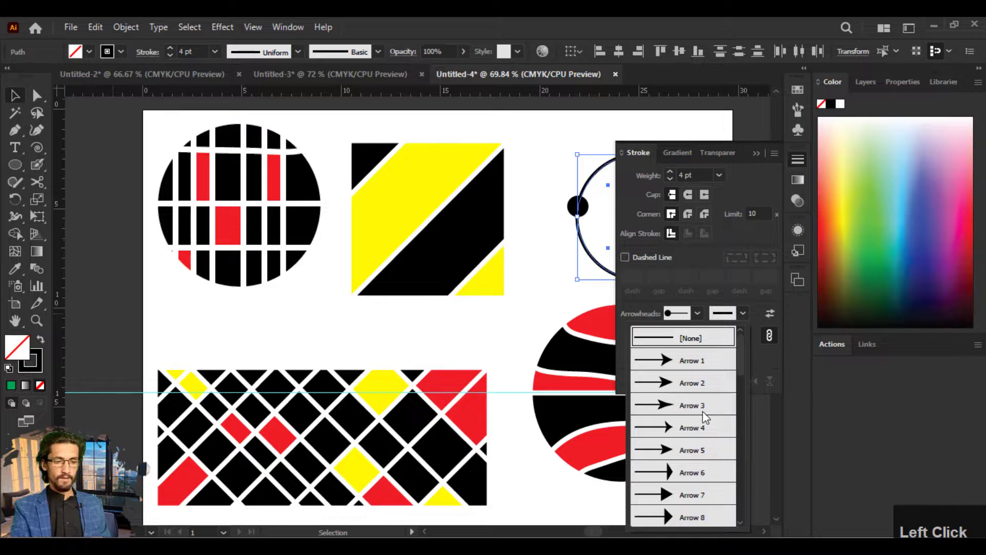
left_click(687, 450)
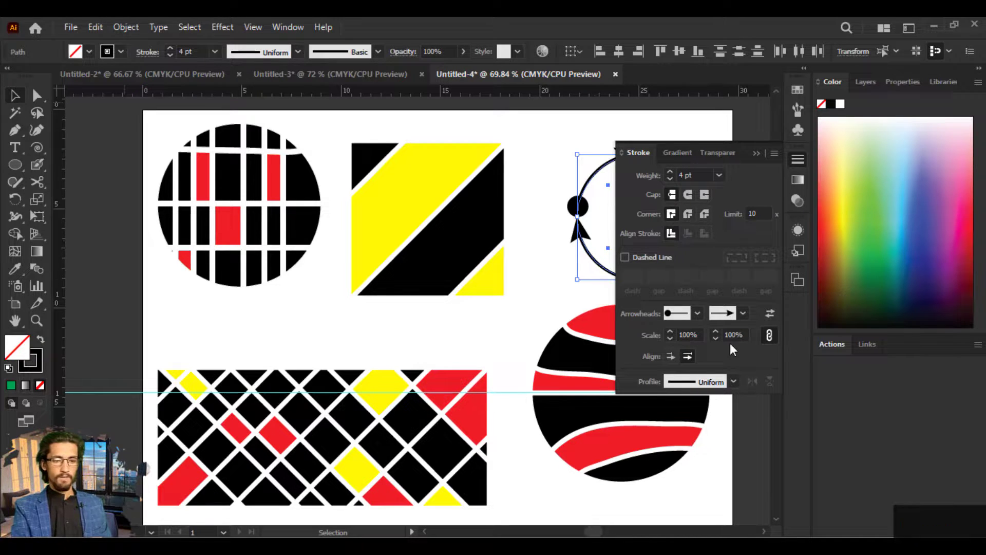
Step: Set the circle arcs' linked start and end arrowhead scale to 40%, with the arrow tips placed at the path ends
left_click(691, 334)
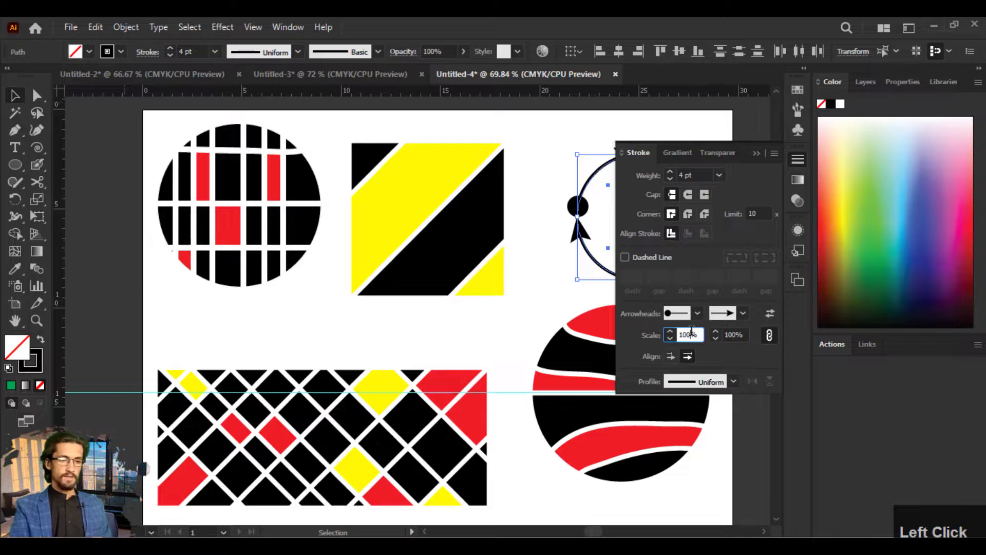
key("Down")
key("Down")
key("Down")
key("Down")
key("Down")
key("Down")
key("Down")
key("Down")
key("Down")
key("Down")
key("Down")
key("Down")
key("Down")
key("Down")
key("Down")
key("Down")
key("Down")
key("Down")
key("Down")
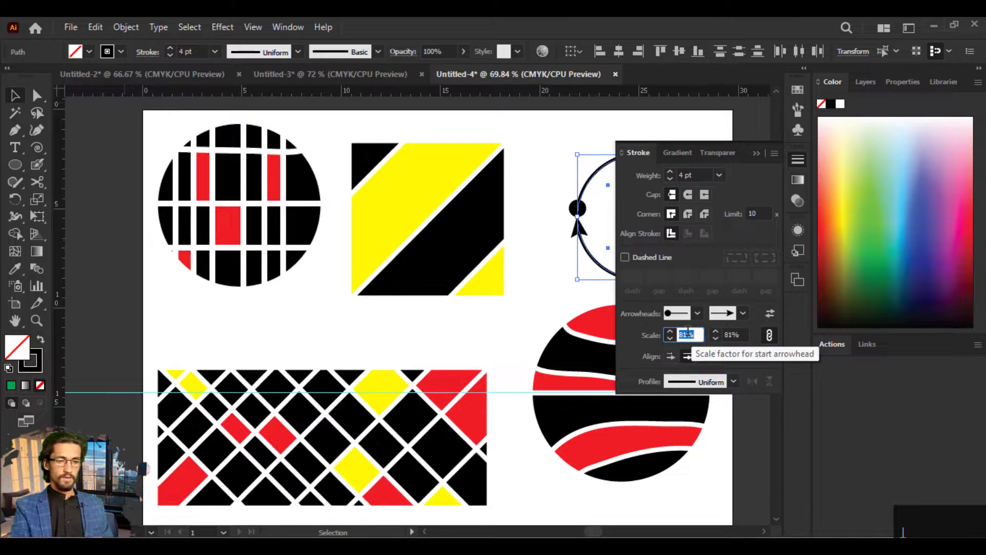
left_click(670, 357)
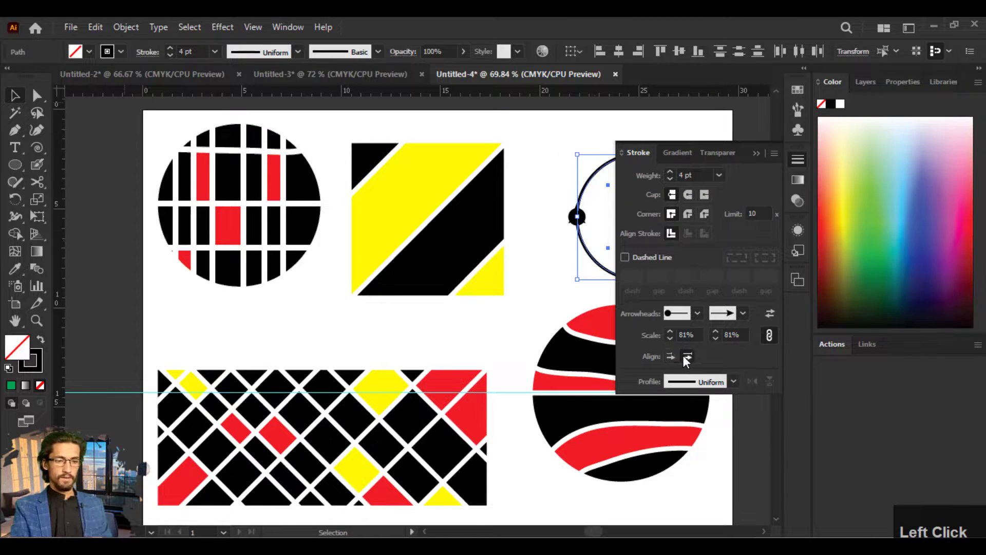
left_click(686, 355)
left_click(731, 334)
key("Down")
key("Down")
key("Down")
key("Down")
key("Down")
key("Down")
key("Down")
key("Down")
key("Down")
key("Down")
key("Down")
key("Down")
key("Down")
key("Down")
key("Down")
key("Down")
key("Down")
key("Down")
key("Down")
key("Down")
key("Down")
key("Down")
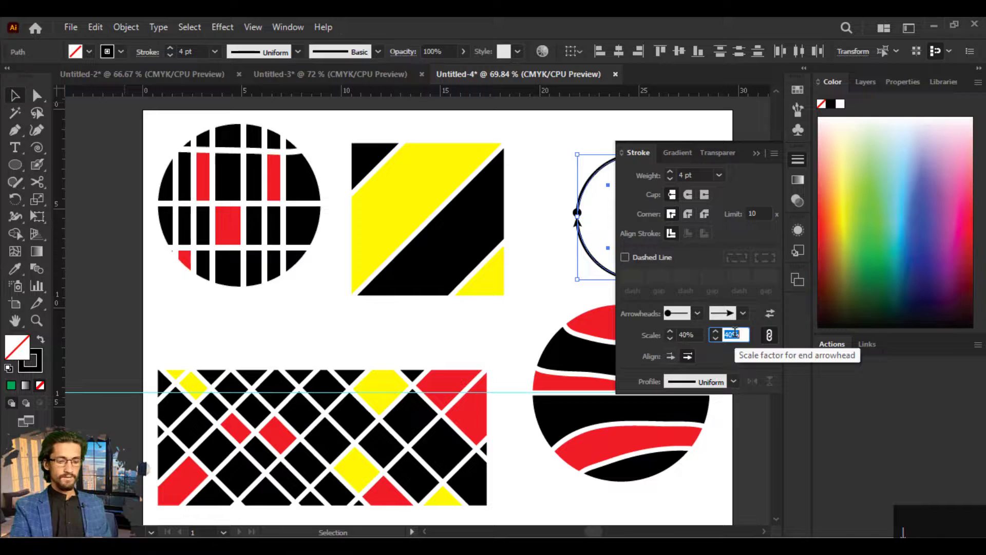
key("Return")
left_click(496, 225)
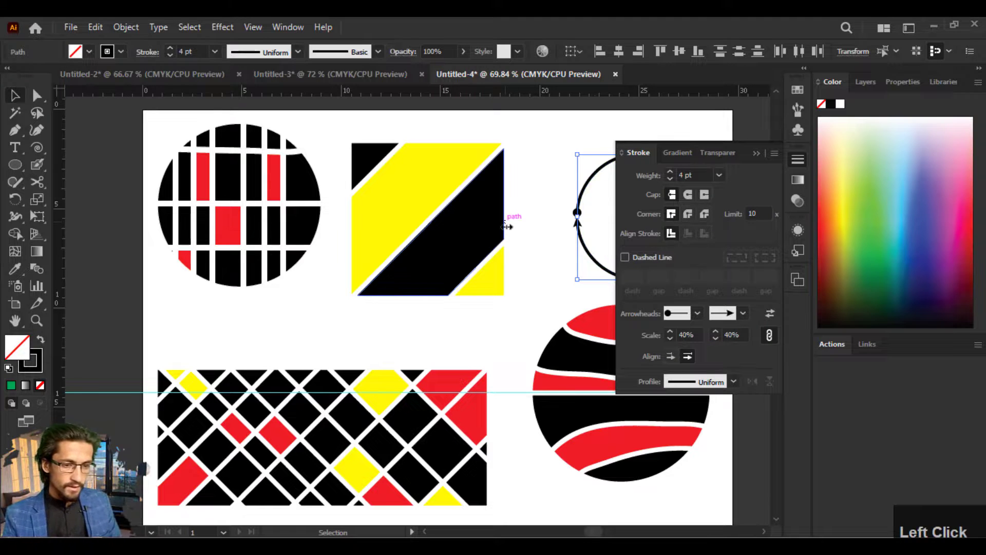
left_click(751, 152)
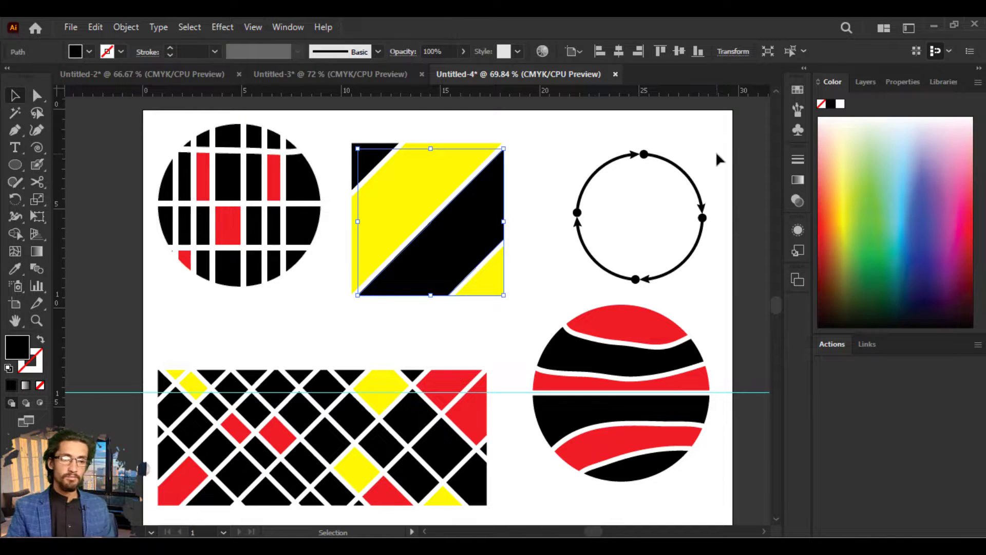
Step: Nudge the four arrow arcs diagonally outward so that gaps separate them around the circle
left_click(693, 171)
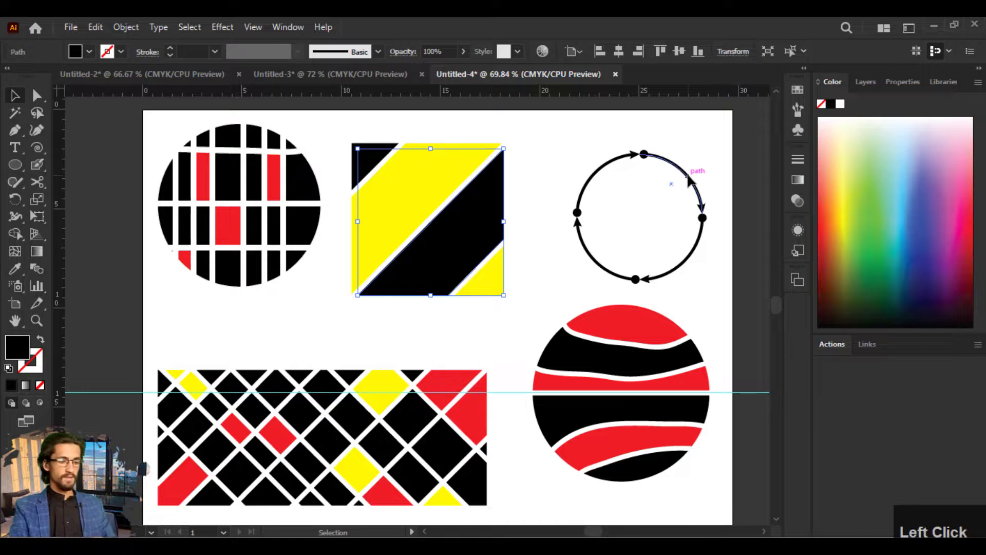
left_click(603, 168)
left_click_drag(605, 174, 602, 165)
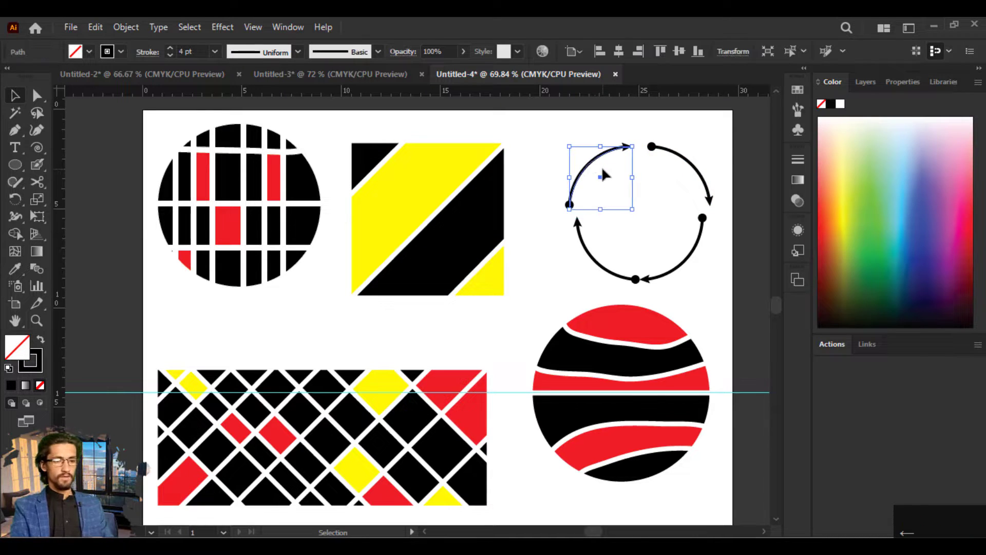
left_click(602, 264)
key("shift")
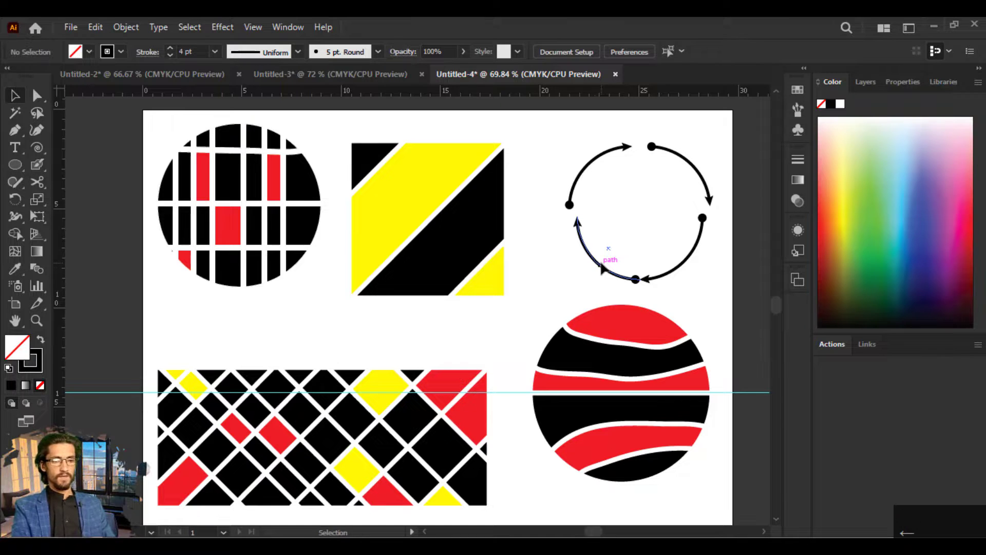
left_click(602, 267, "shift")
key("shift+Down")
key("shift+Left")
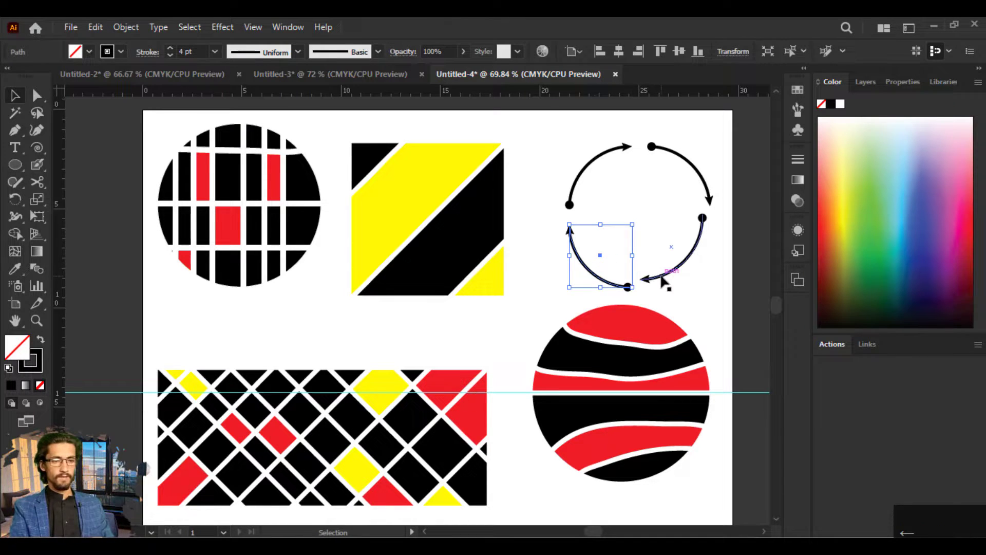
left_click(661, 277)
key("shift+Down")
key("shift+Right")
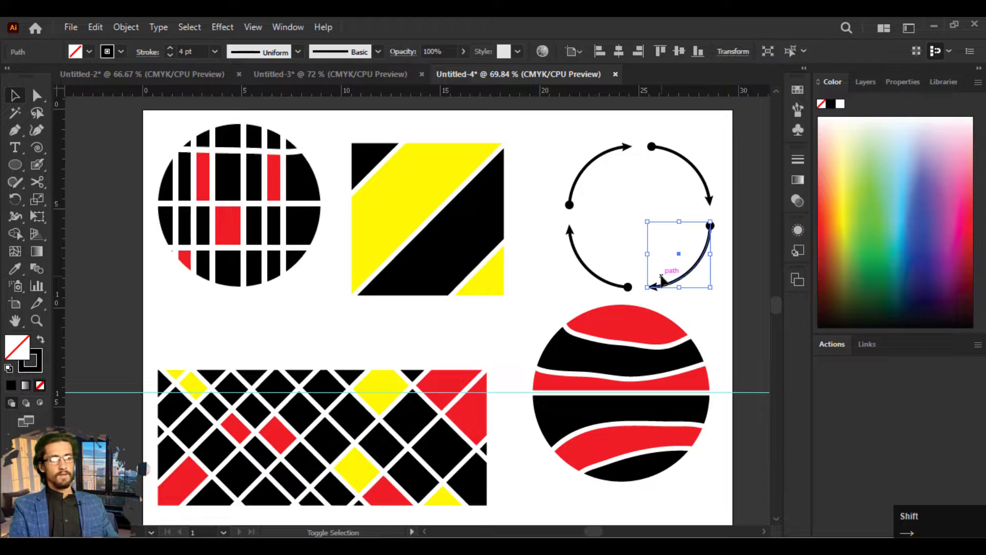
left_click(551, 264)
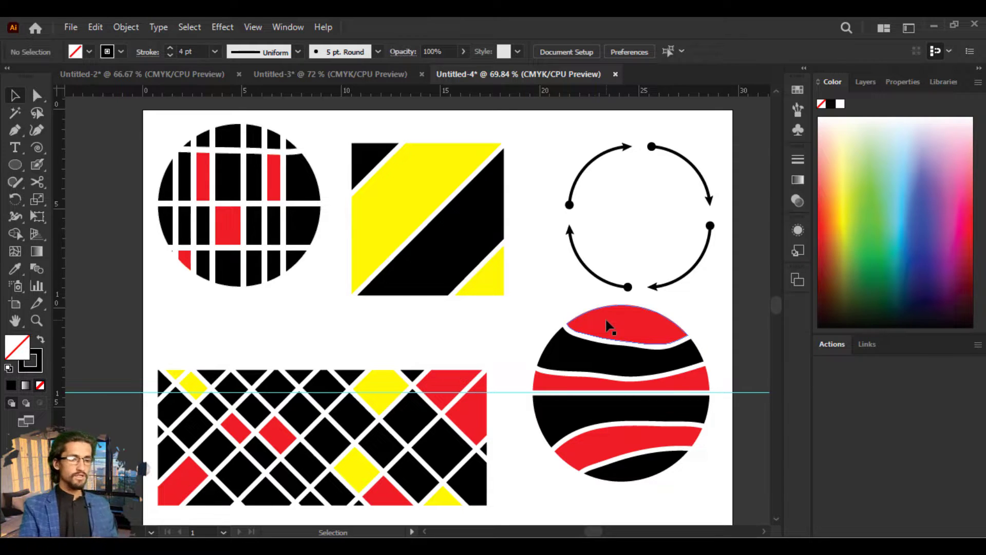
Step: Create a new landscape A4 document, 29.7 x 21 cm in CMYK Color, and draw a blue-filled circle near its centre
key("ctrl+n")
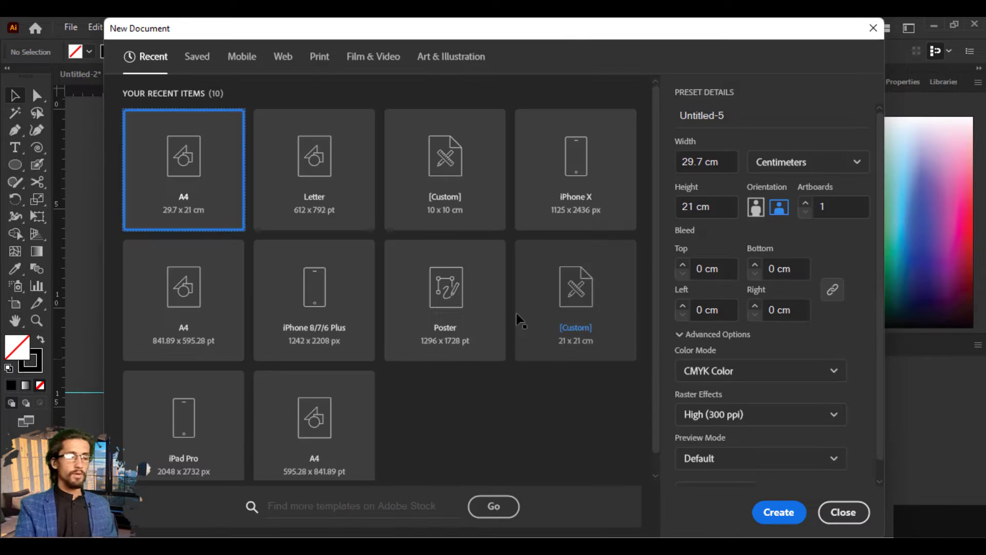
key("Return")
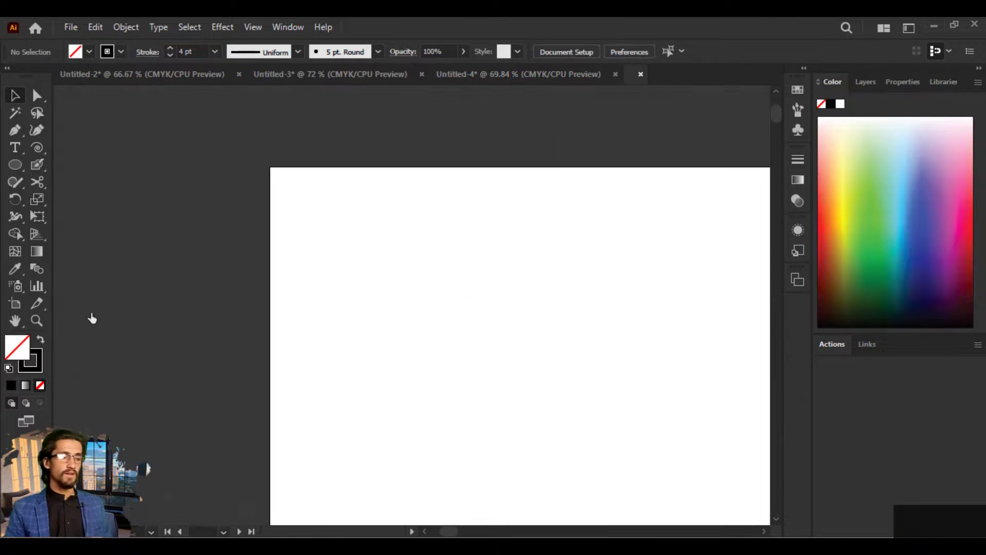
right_click(38, 183)
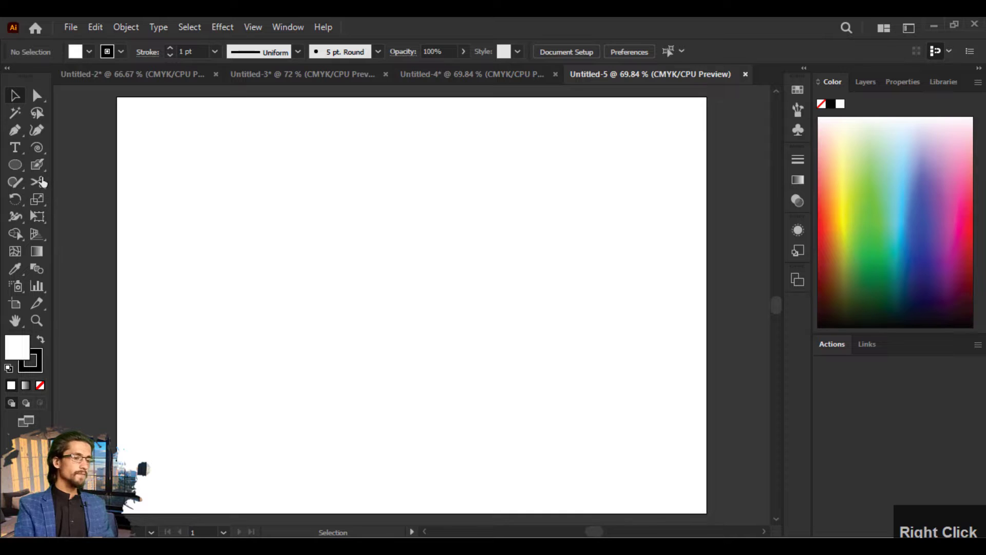
left_click(65, 199)
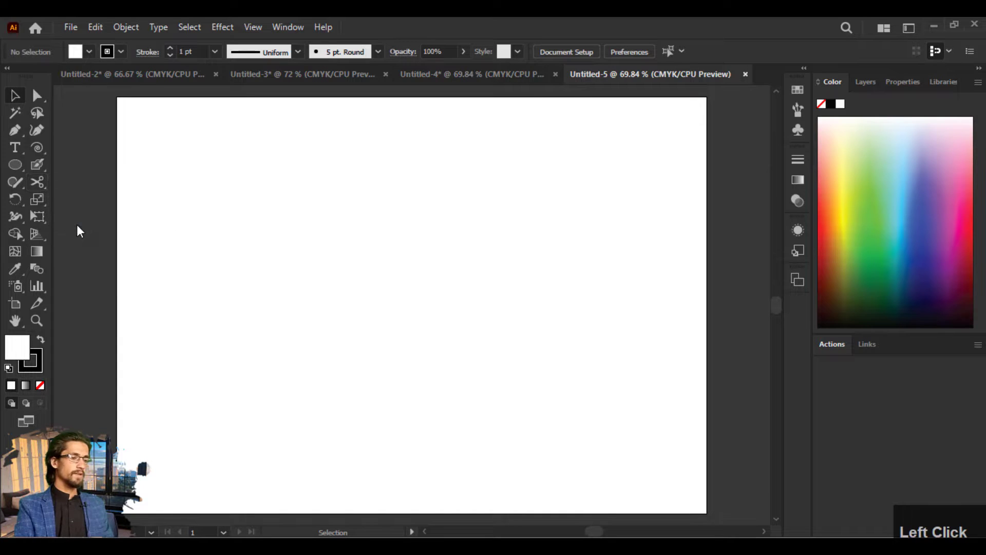
left_click(14, 165)
left_click_drag(294, 189, 471, 332)
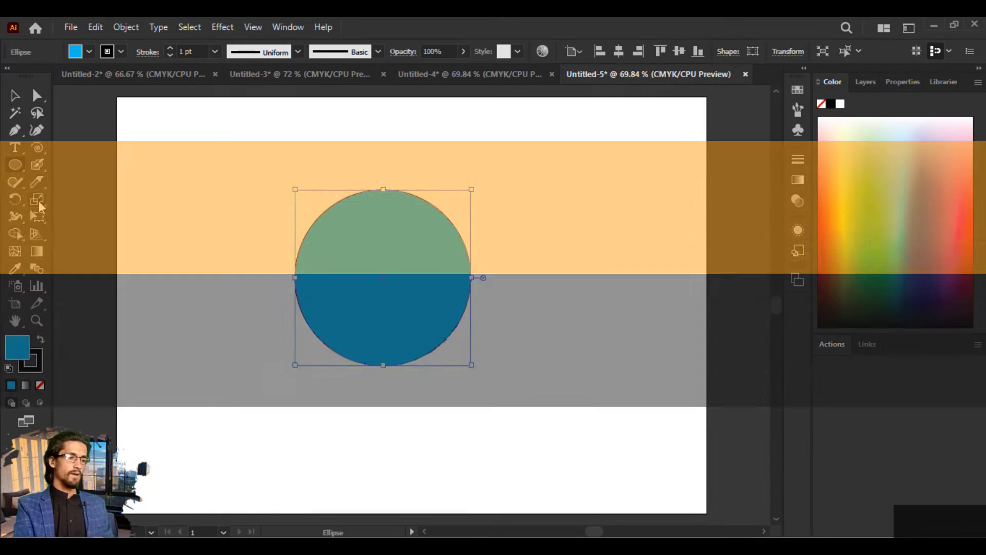
Step: Cut the blue circle with a freehand Knife stroke from its upper edge to its lower-left edge, and pull the two pieces apart
left_click(36, 182)
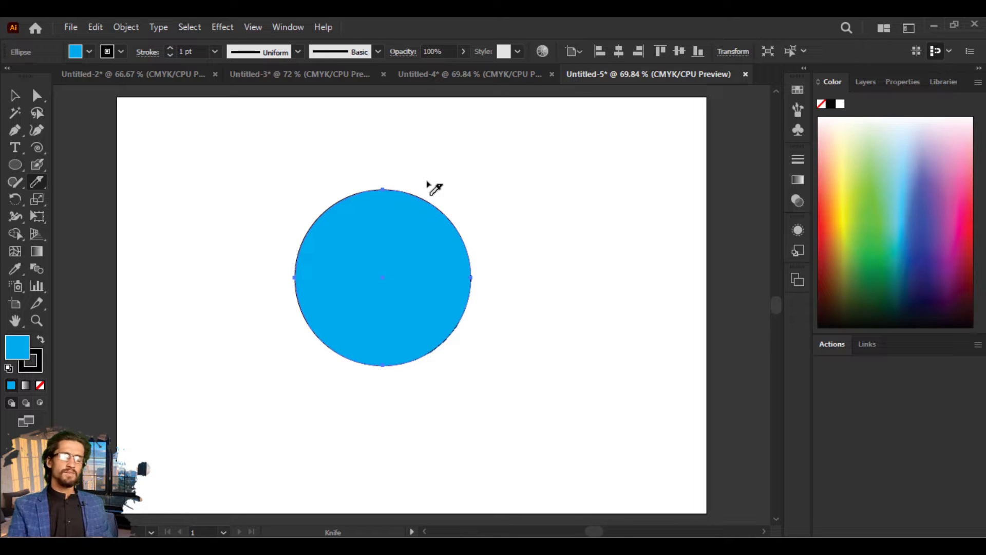
mouse_move(425, 181)
left_mouse_down()
mouse_move(405, 192)
mouse_move(401, 270)
mouse_move(383, 320)
mouse_move(328, 389)
left_mouse_up()
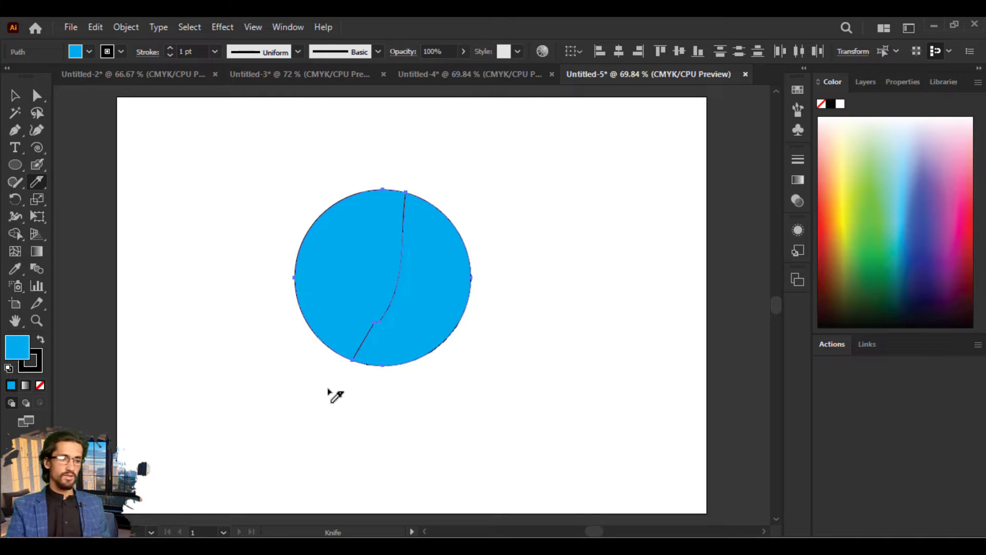
left_click(14, 96)
left_click_drag(330, 275, 301, 261)
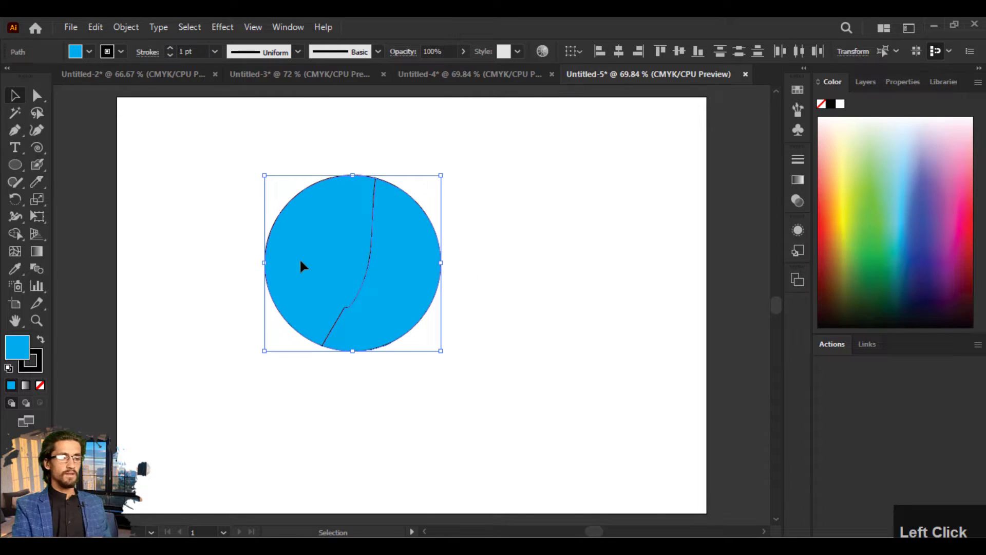
left_click(372, 393)
left_click_drag(392, 308, 425, 315)
left_click(329, 258)
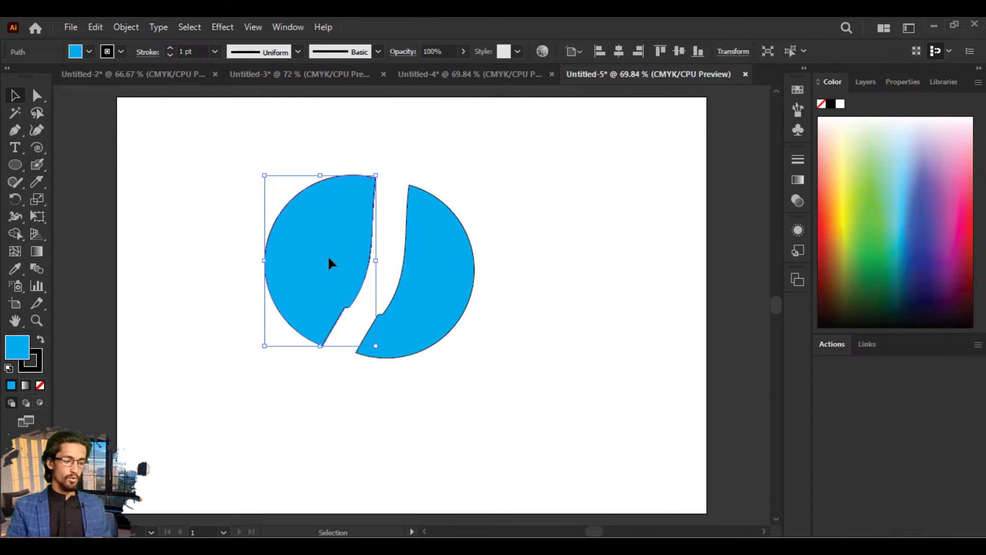
Step: Undo the piece moves and the knife cut to restore the whole circle
key("ctrl+z")
key("ctrl+z")
key("ctrl+z")
key("ctrl+z")
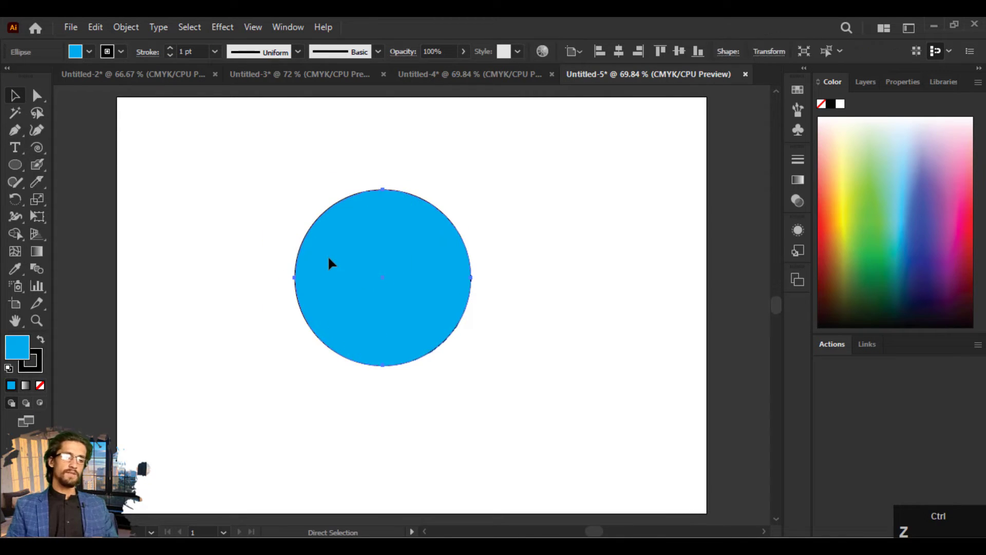
Step: Slice the circle with three curved Knife strokes fanning from its upper-right edge to its left and lower edges
left_click(36, 180)
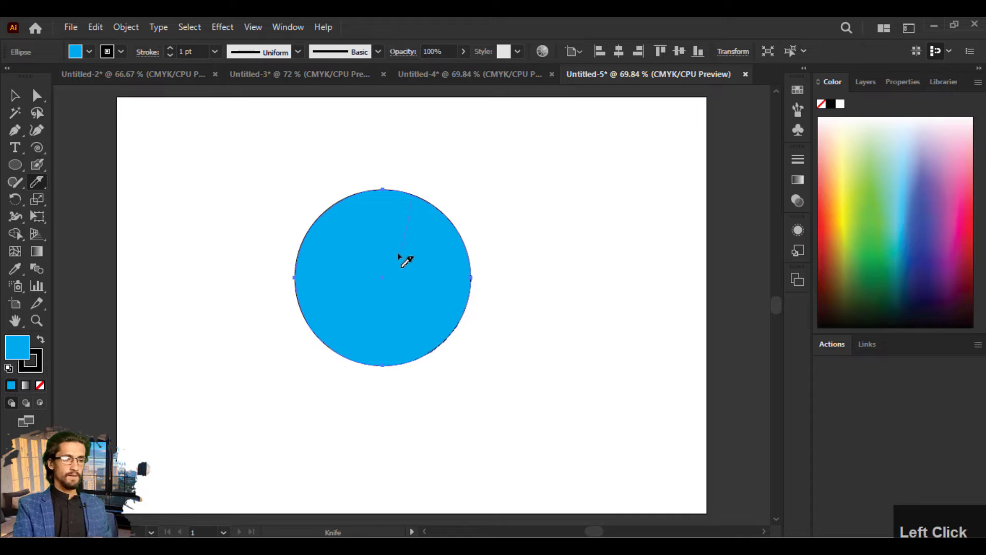
left_click_drag(400, 256, 328, 341)
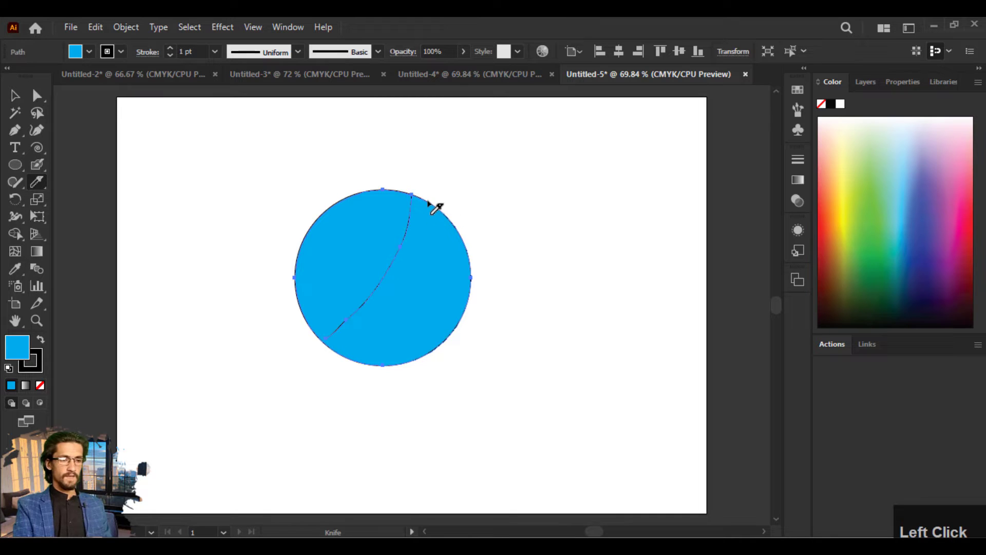
mouse_move(417, 199)
left_mouse_down()
mouse_move(413, 304)
mouse_move(370, 377)
left_mouse_up()
mouse_move(411, 194)
left_mouse_down()
mouse_move(315, 288)
mouse_move(295, 286)
left_mouse_up()
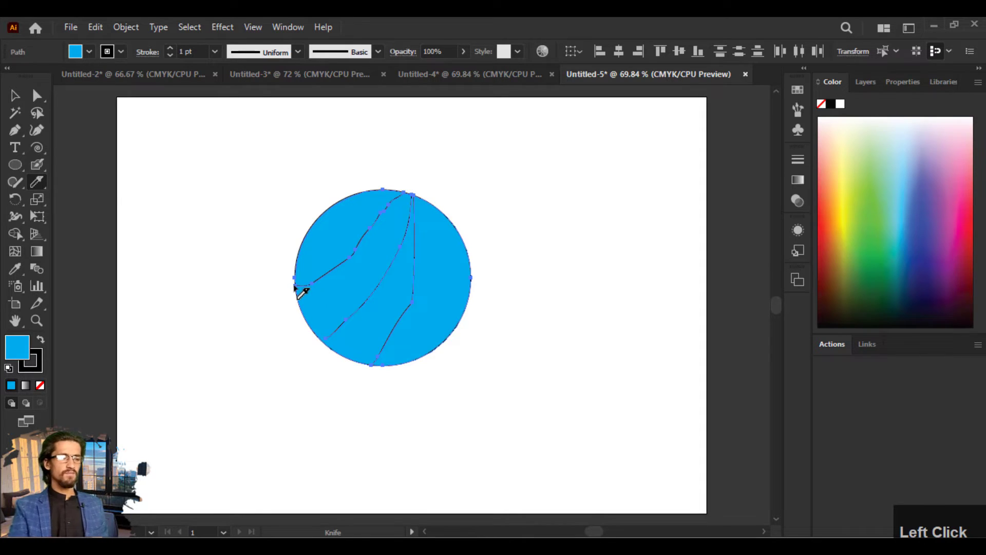
left_click(16, 96)
left_click(165, 196)
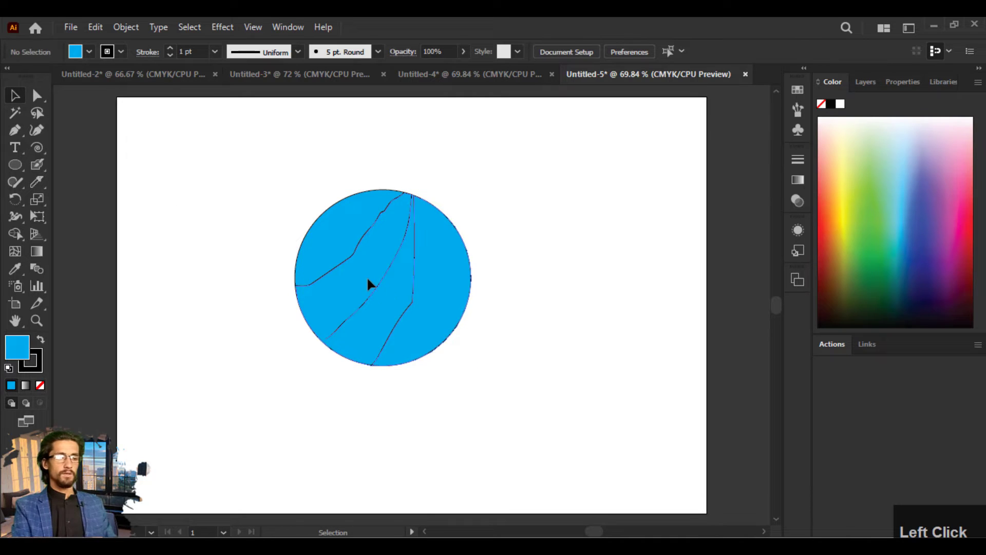
Step: Fill all the circle's cut pieces with red
left_click(366, 309)
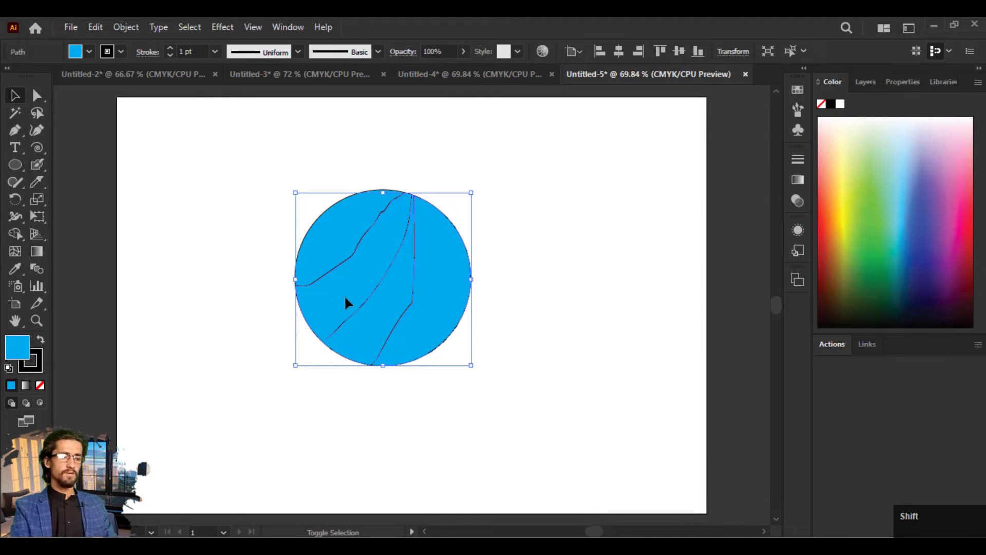
left_click(340, 290, "shift")
left_click(323, 268, "shift")
left_click(368, 314, "shift")
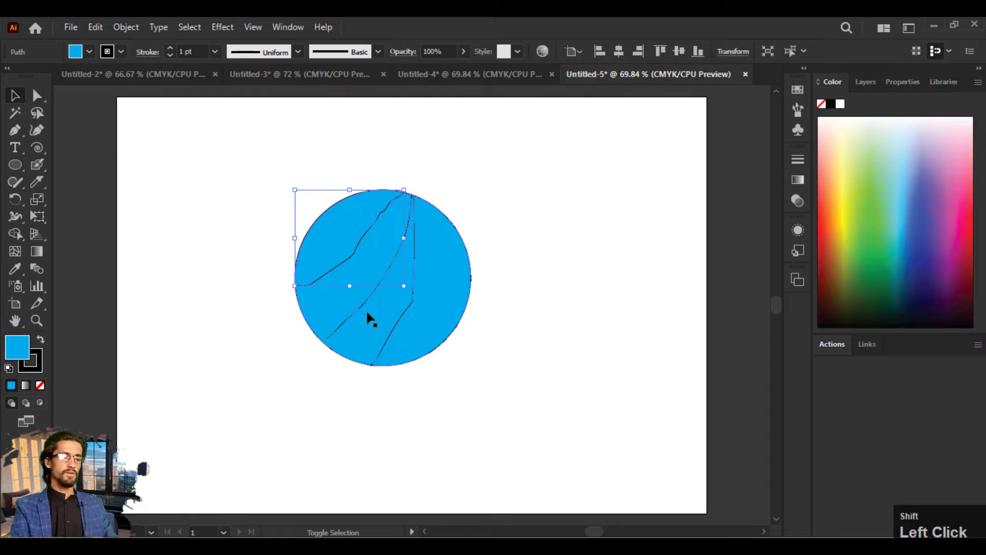
left_click(89, 52)
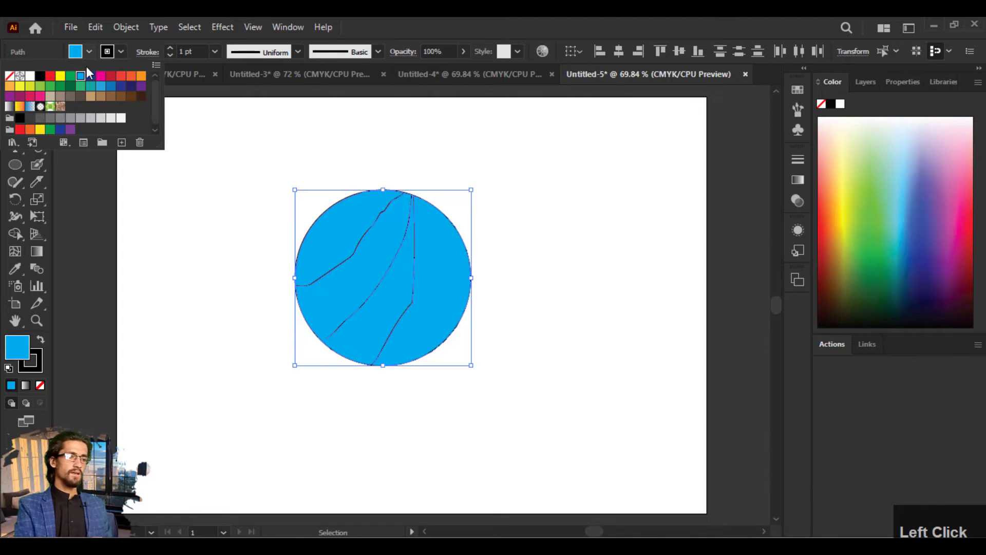
left_click(51, 83)
left_click(246, 244)
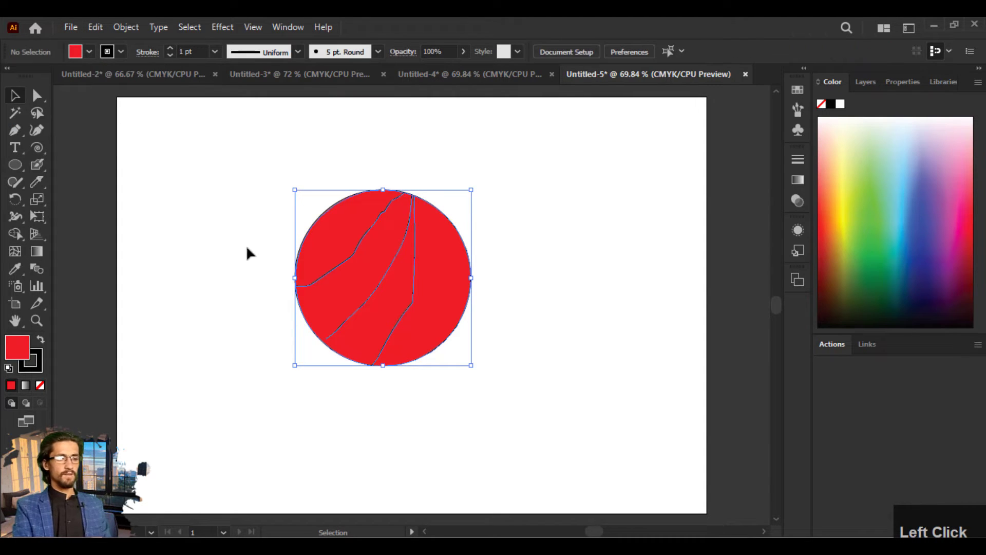
Step: Move the large piece away from the upper-left crescent to the upper-right area of the artboard
left_click(361, 289)
left_click_drag(361, 289, 266, 352)
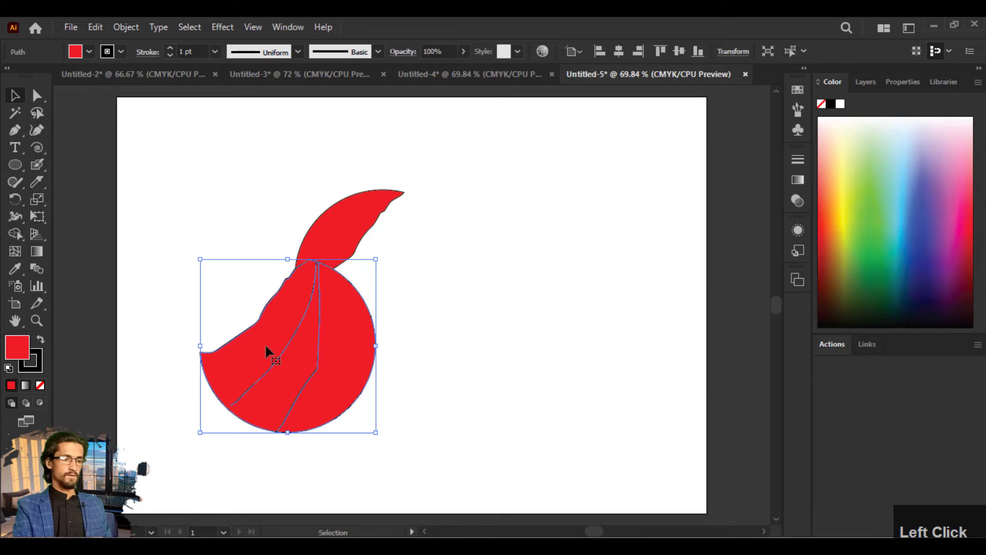
left_click_drag(230, 409, 494, 284)
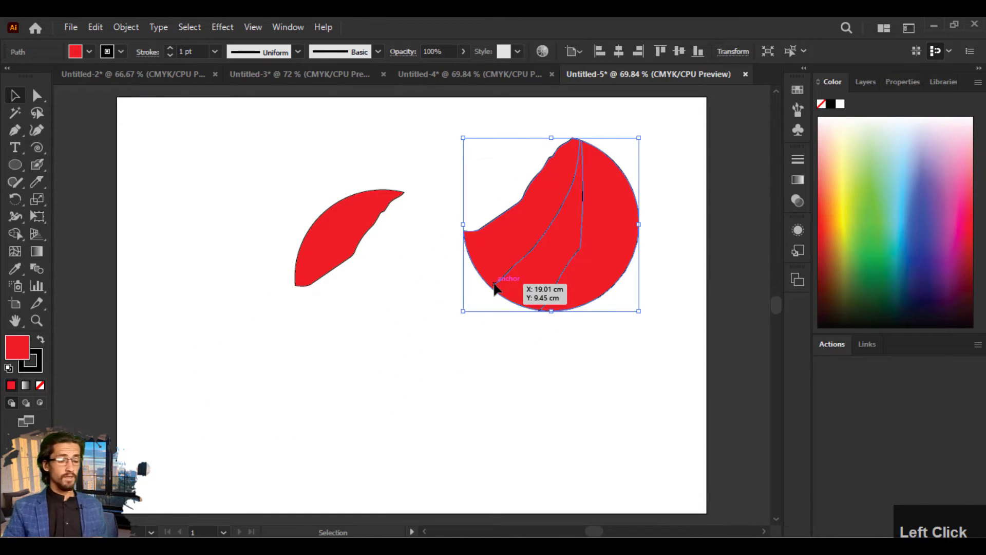
Step: Inspect the lower ends of the two knife cuts along the large piece's outer edge
key("ctrl+equal")
key("ctrl+equal")
key("ctrl+equal")
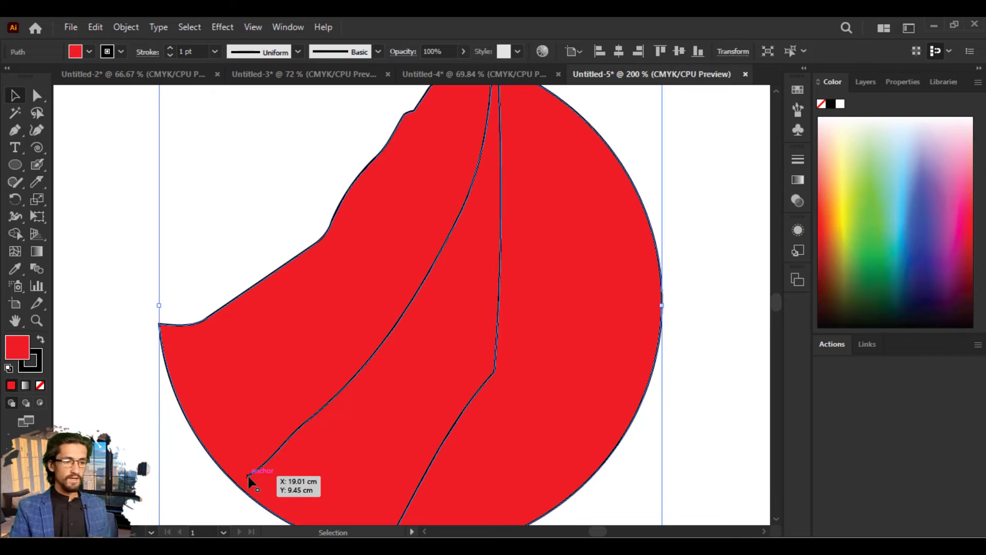
left_click(776, 304)
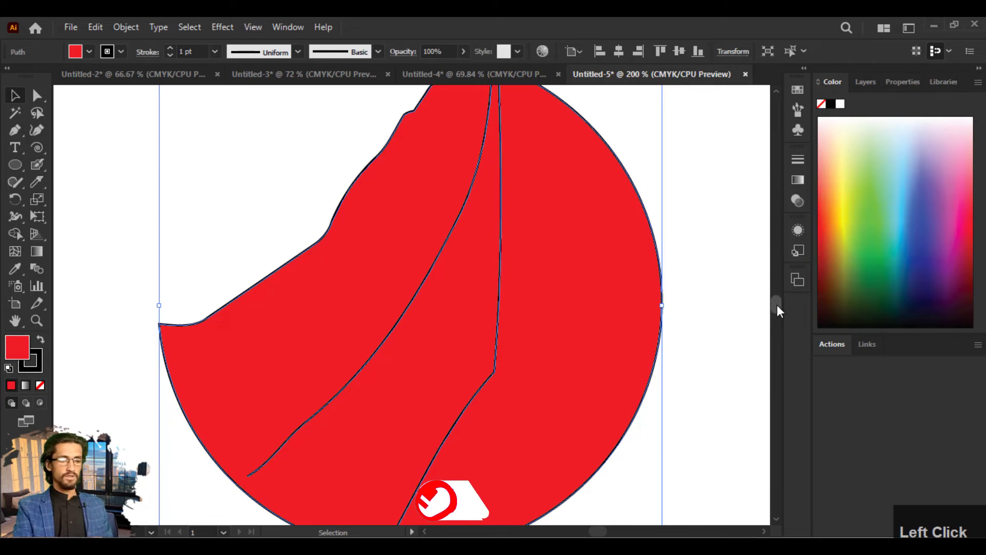
mouse_move(776, 304)
left_mouse_down()
mouse_move(777, 317)
mouse_move(778, 302)
left_mouse_up()
left_click(587, 379)
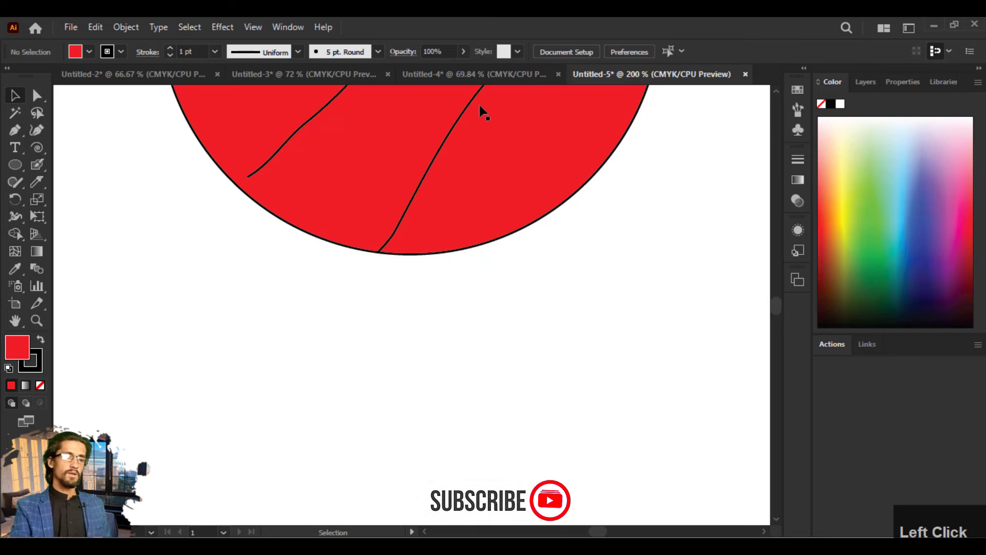